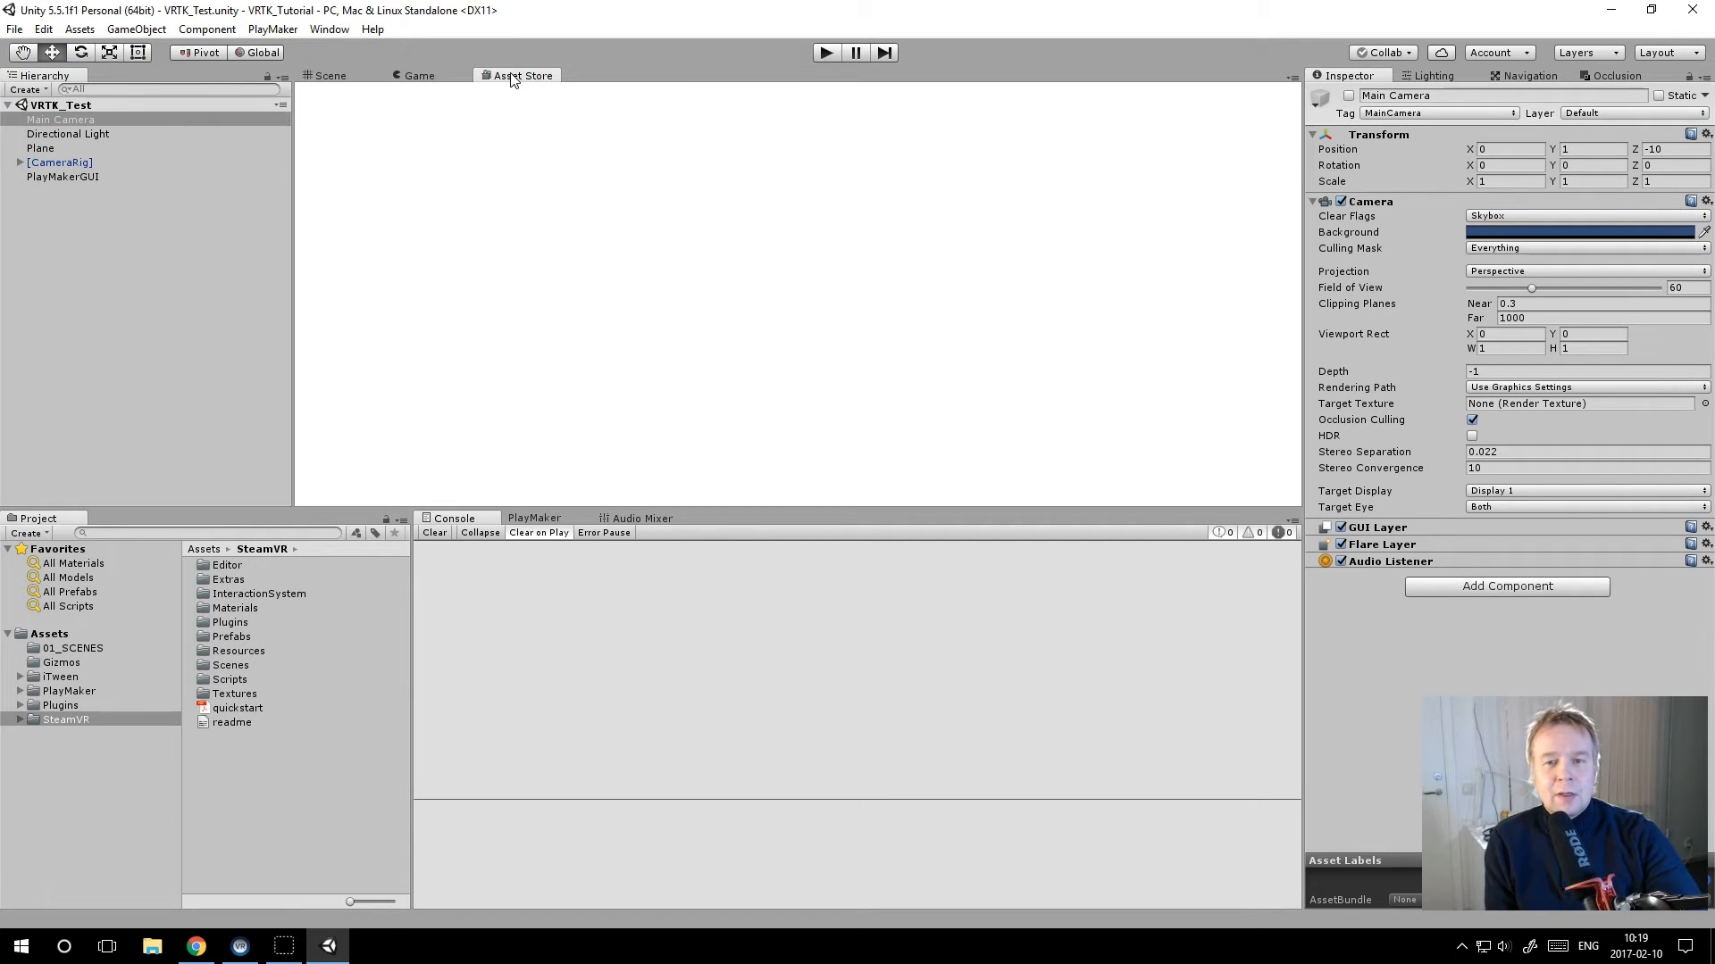
# Step: Search the Asset Store for "vrtk" and import the VRTK - Virtual Reality Toolkit package into the project
pyautogui.click(491, 100)
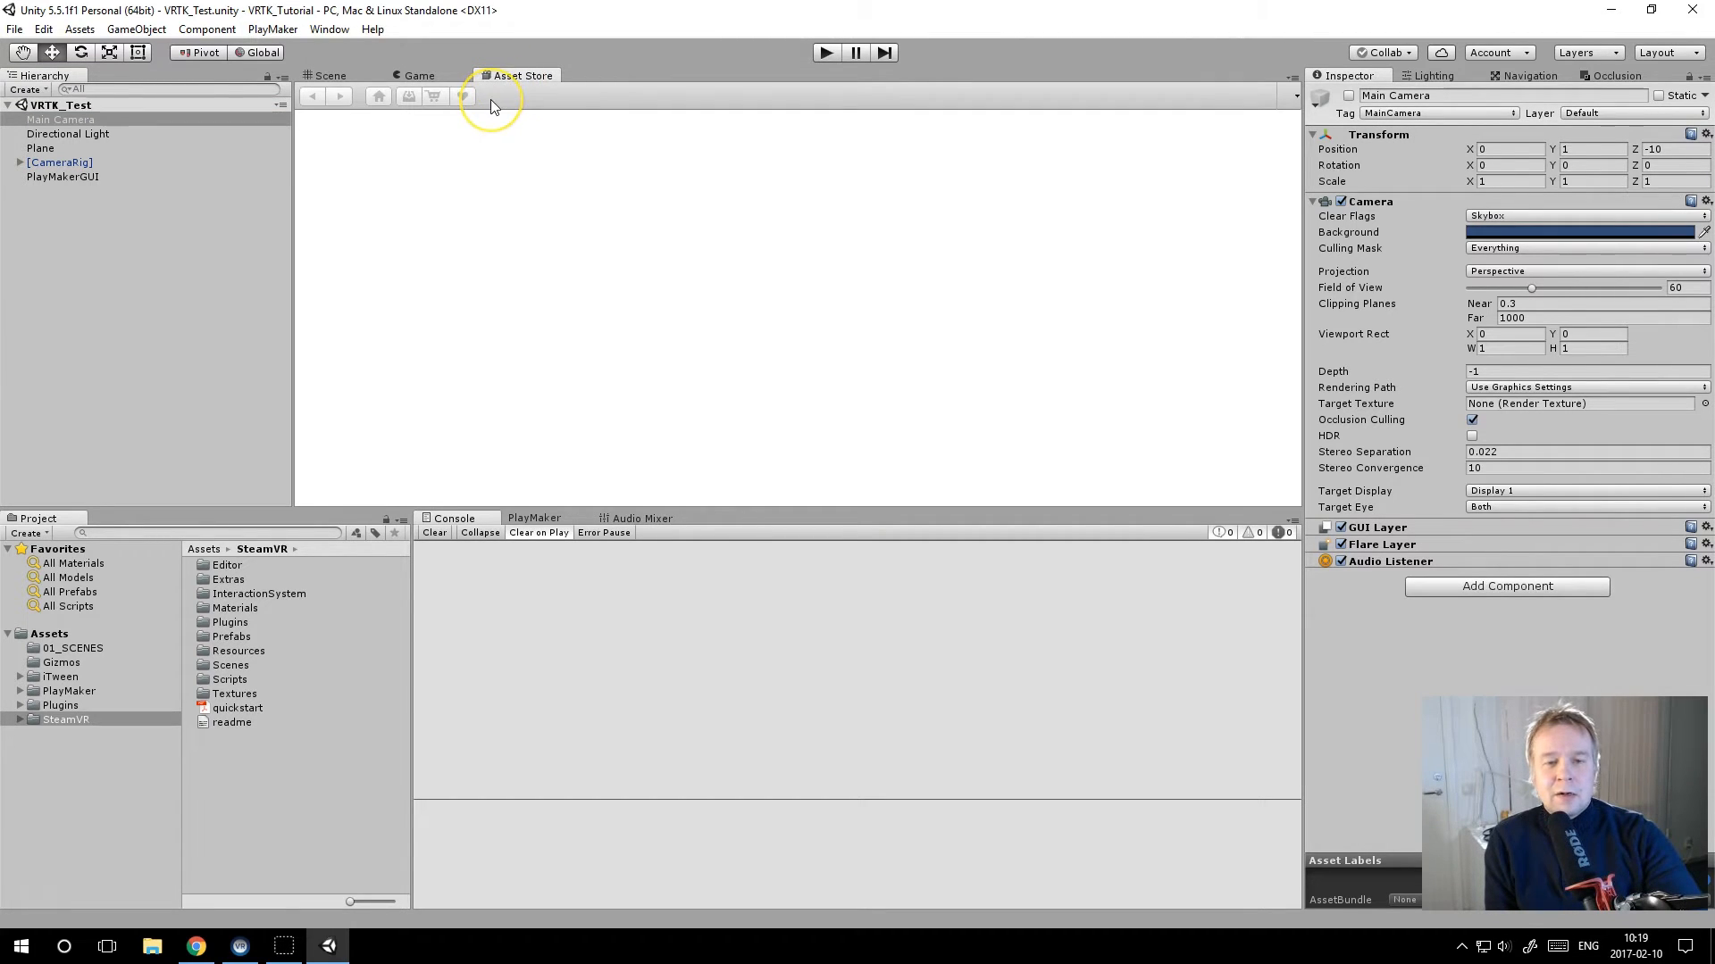
pyautogui.click(472, 138)
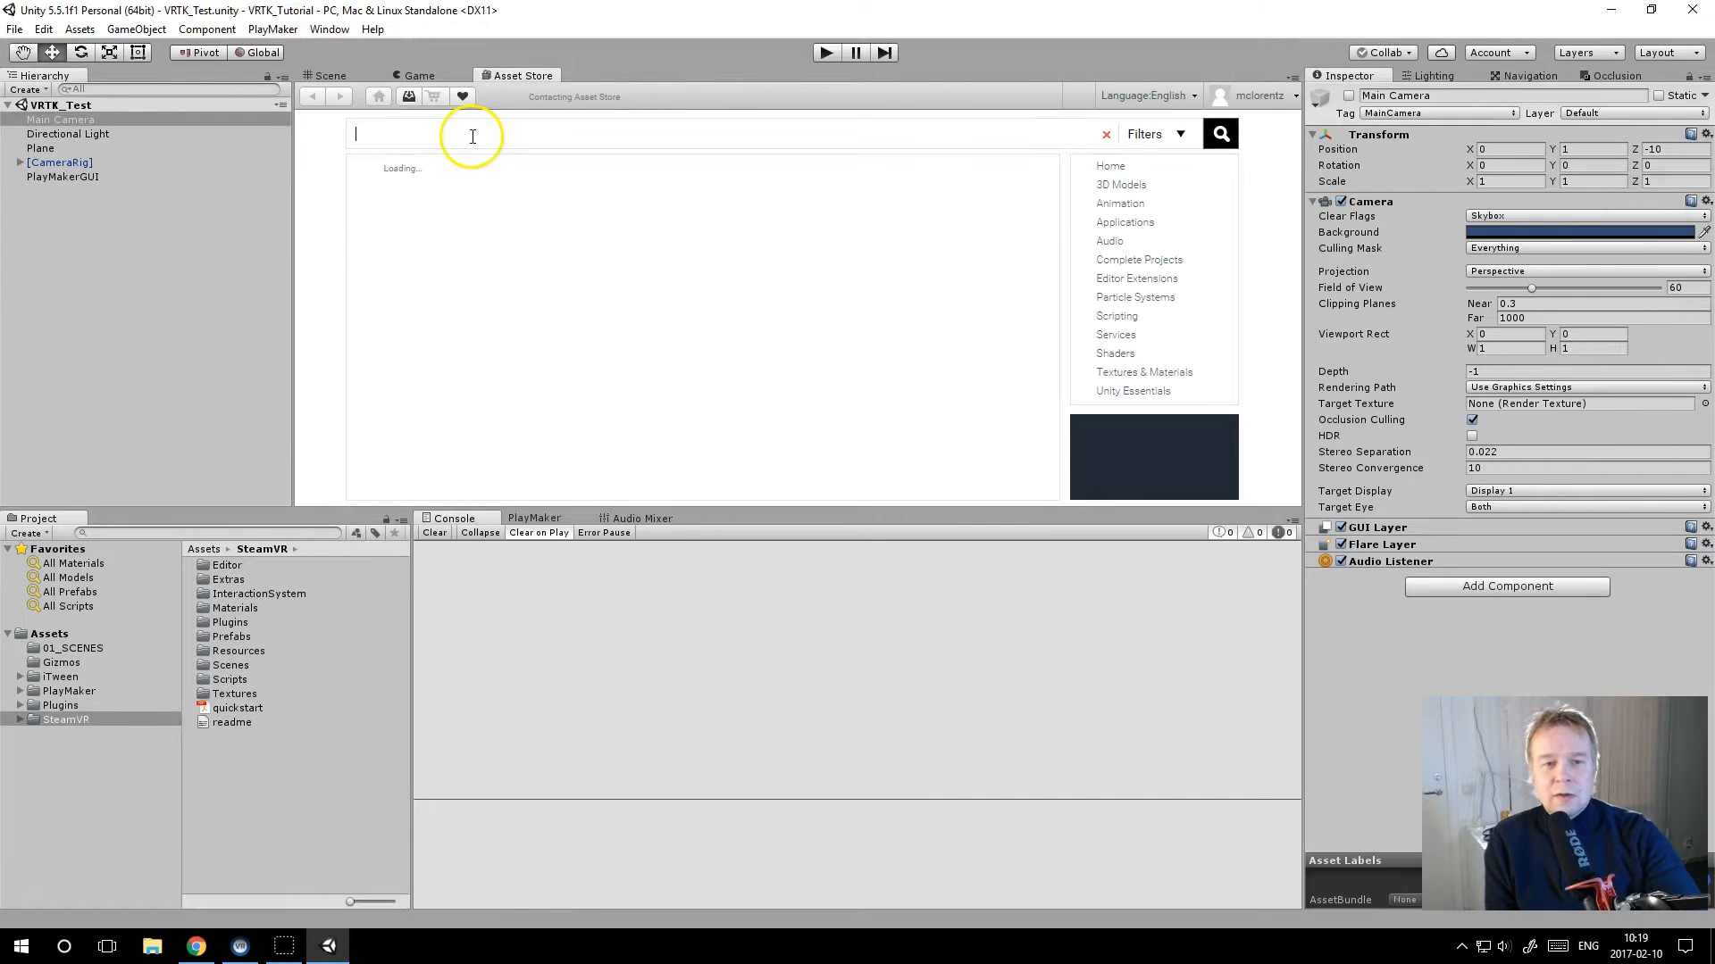
pyautogui.write('vrtk')
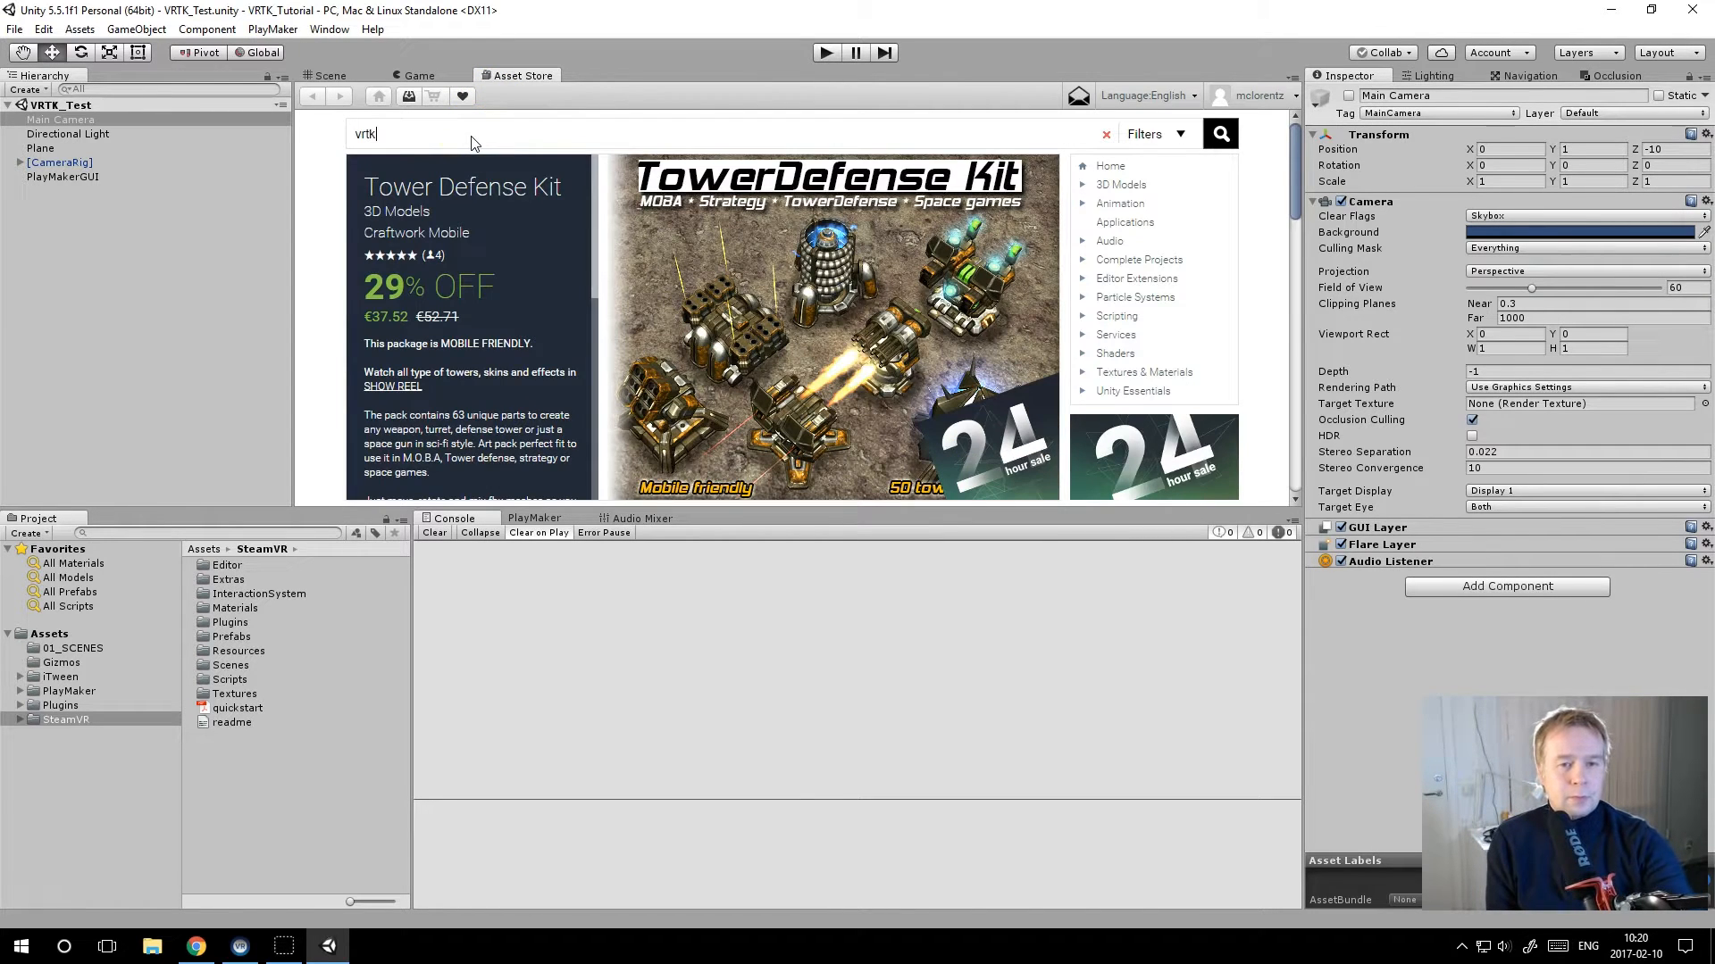
pyautogui.press('Return')
pyautogui.scroll(-3, 419, 321)
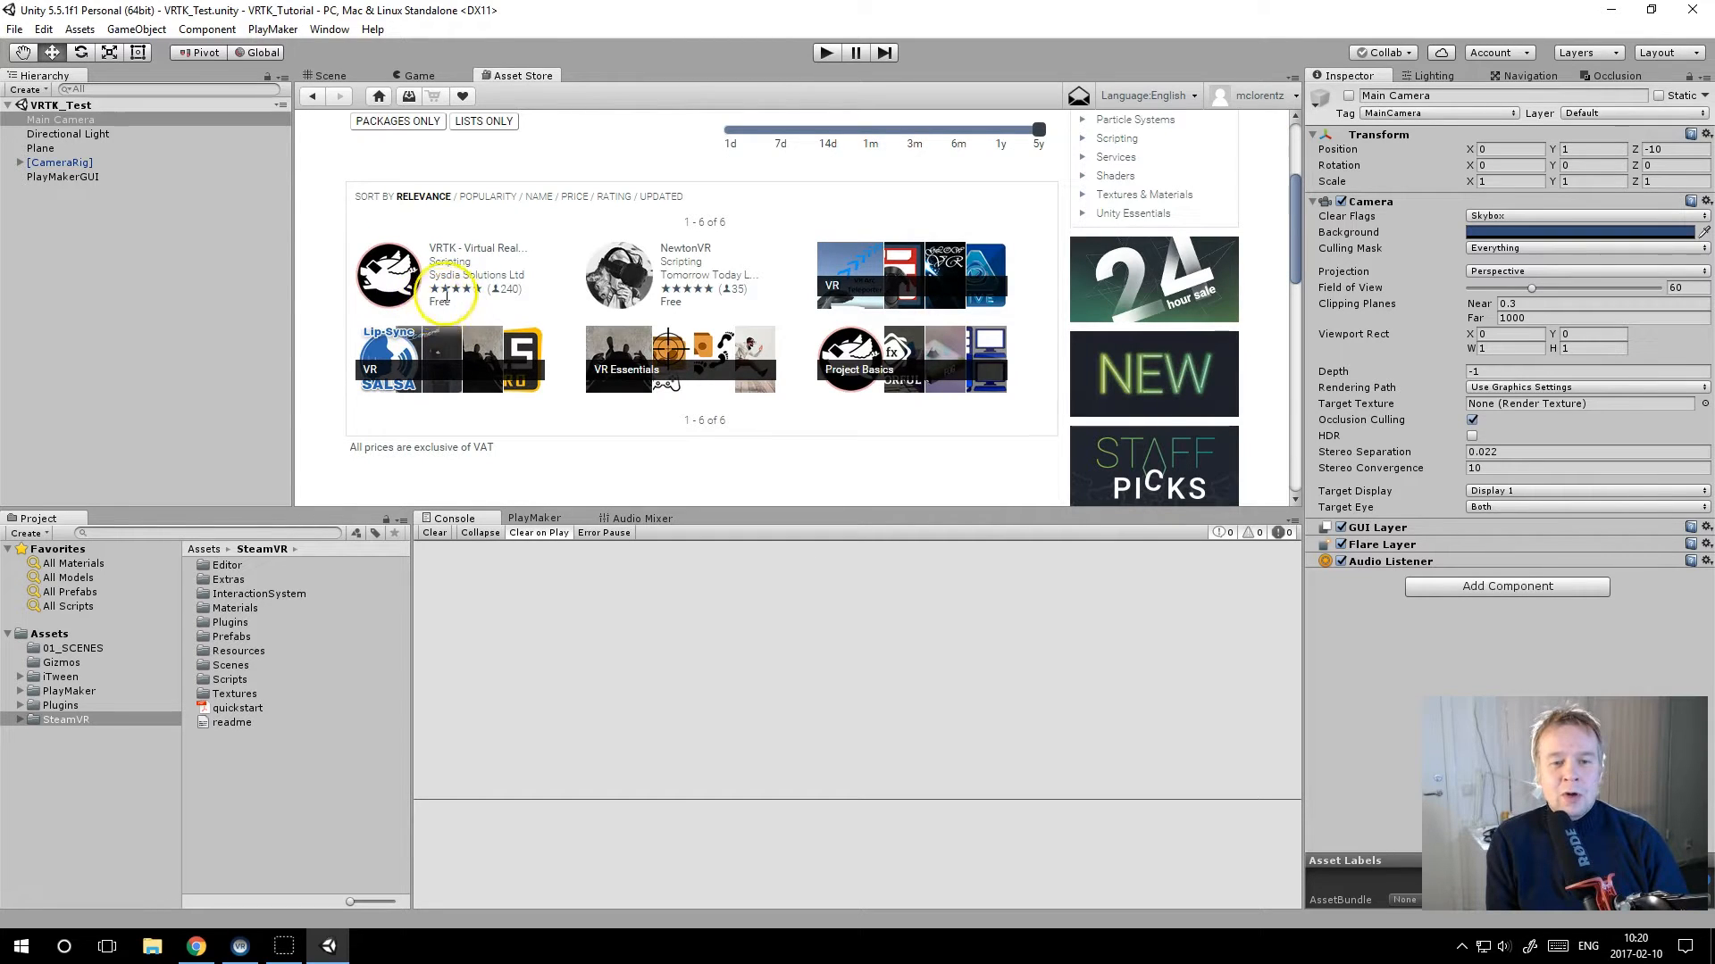
pyautogui.click(464, 250)
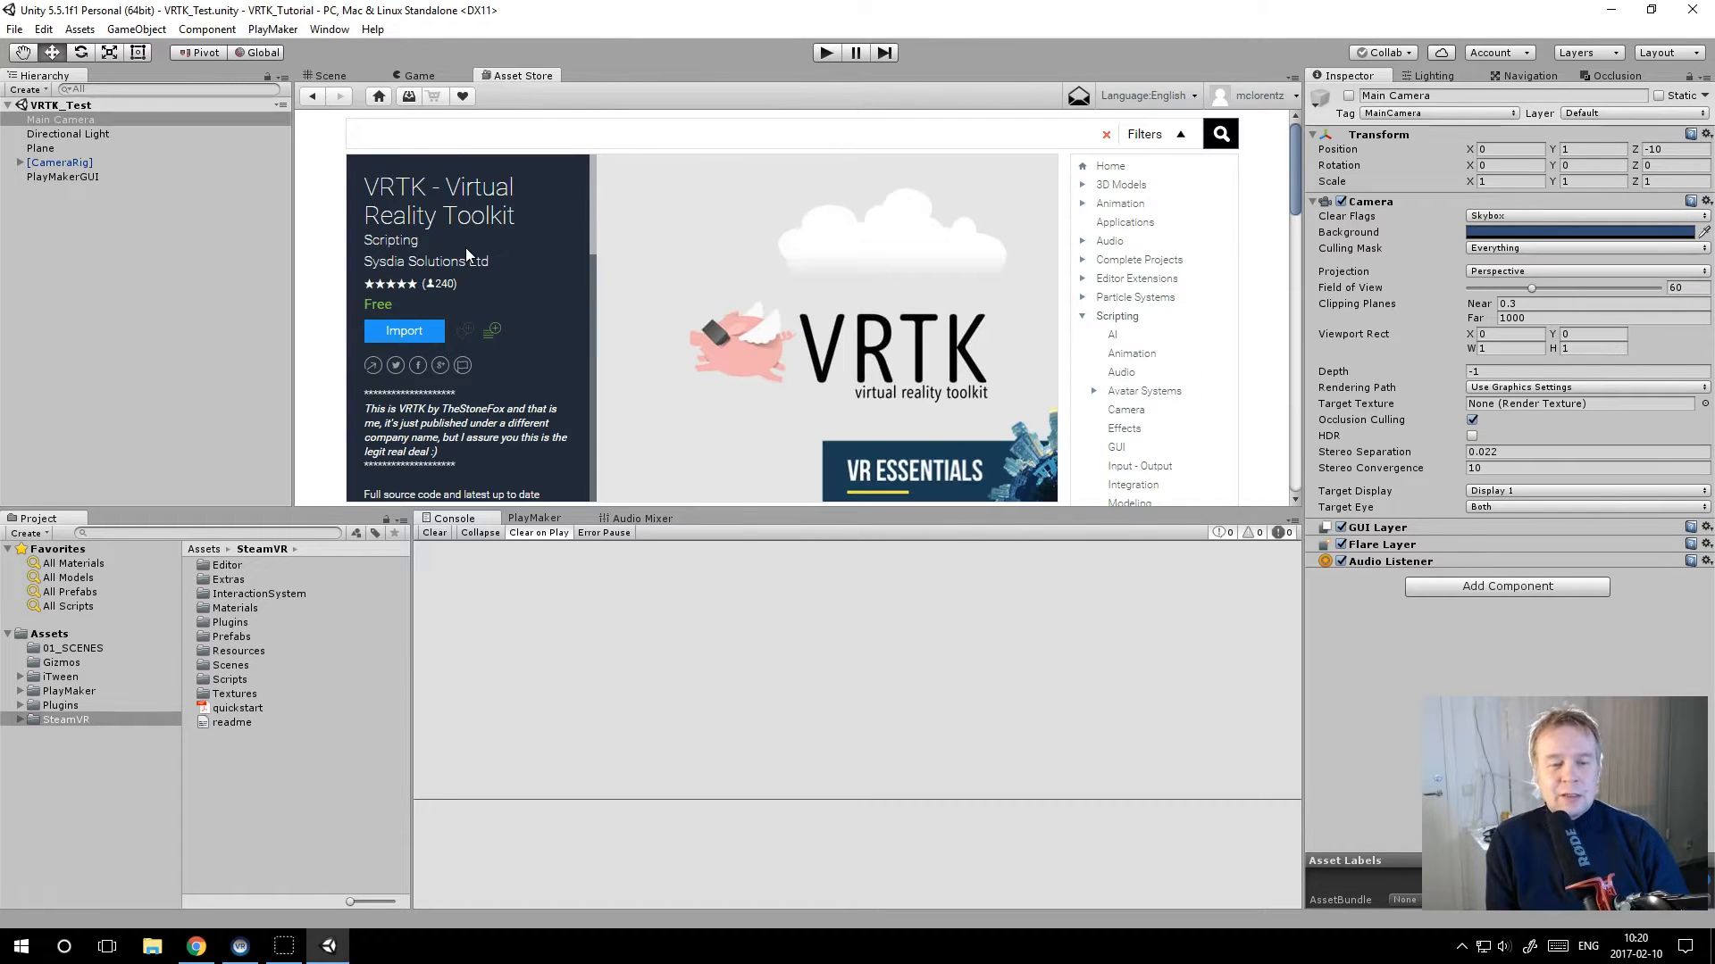
pyautogui.click(401, 332)
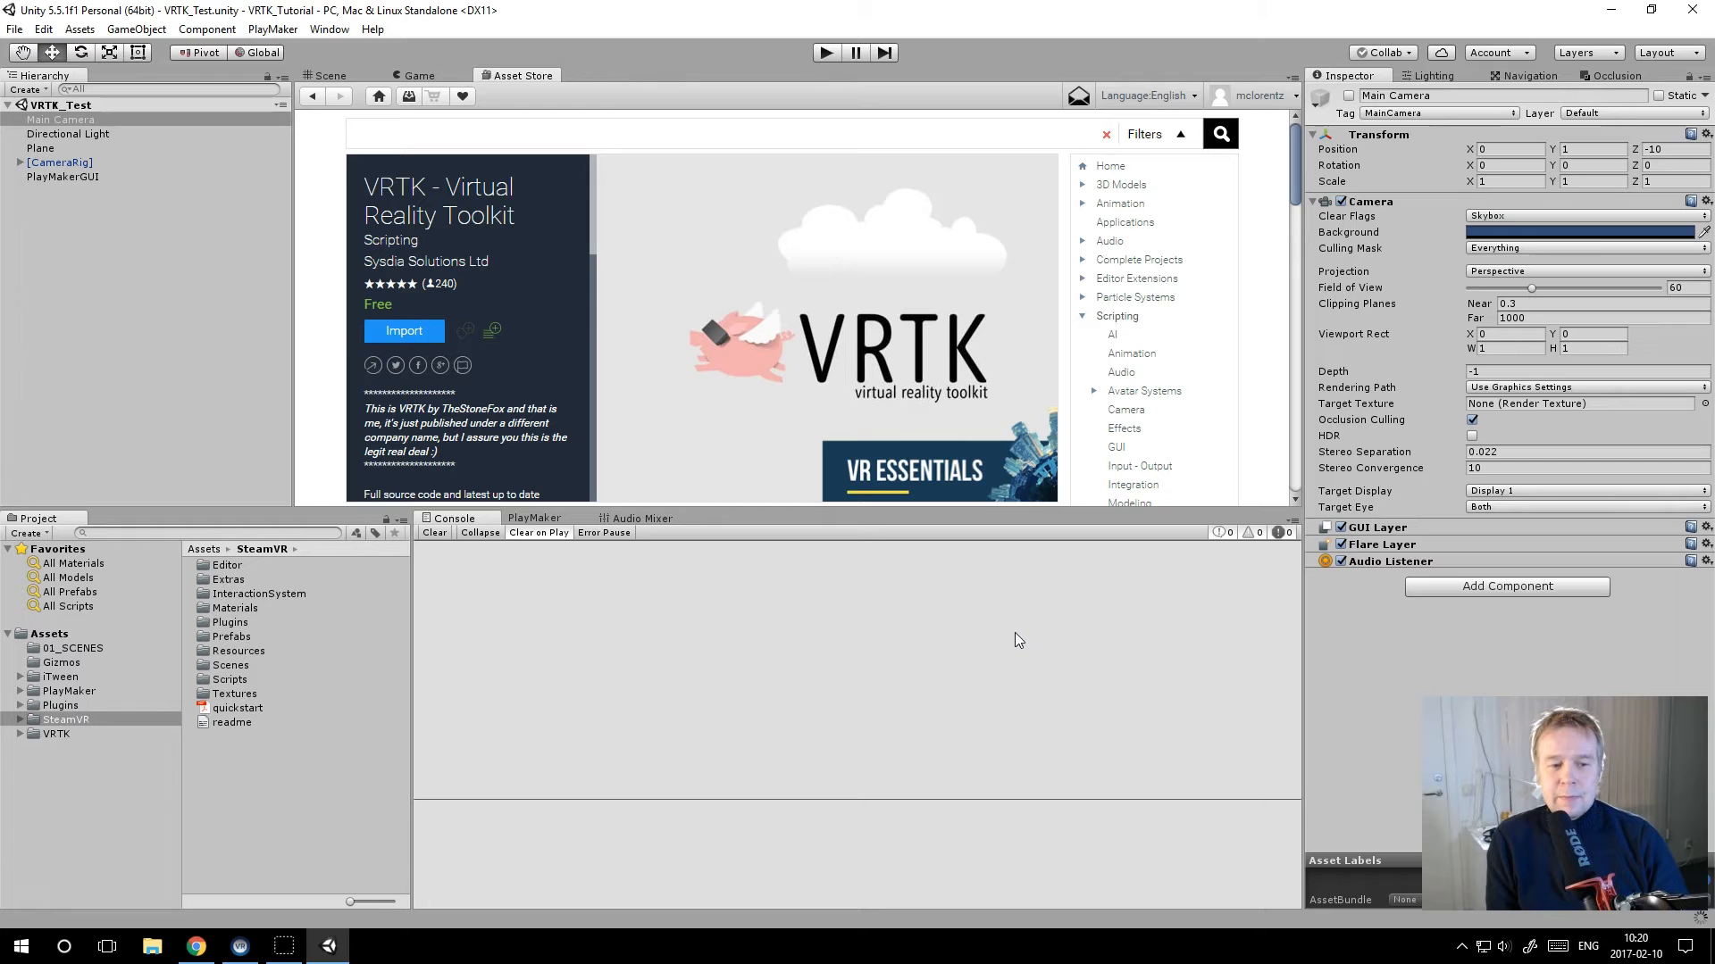
# Step: Return to the Scene view, create an empty game object at the root of the scene and reset its transform
pyautogui.click(331, 76)
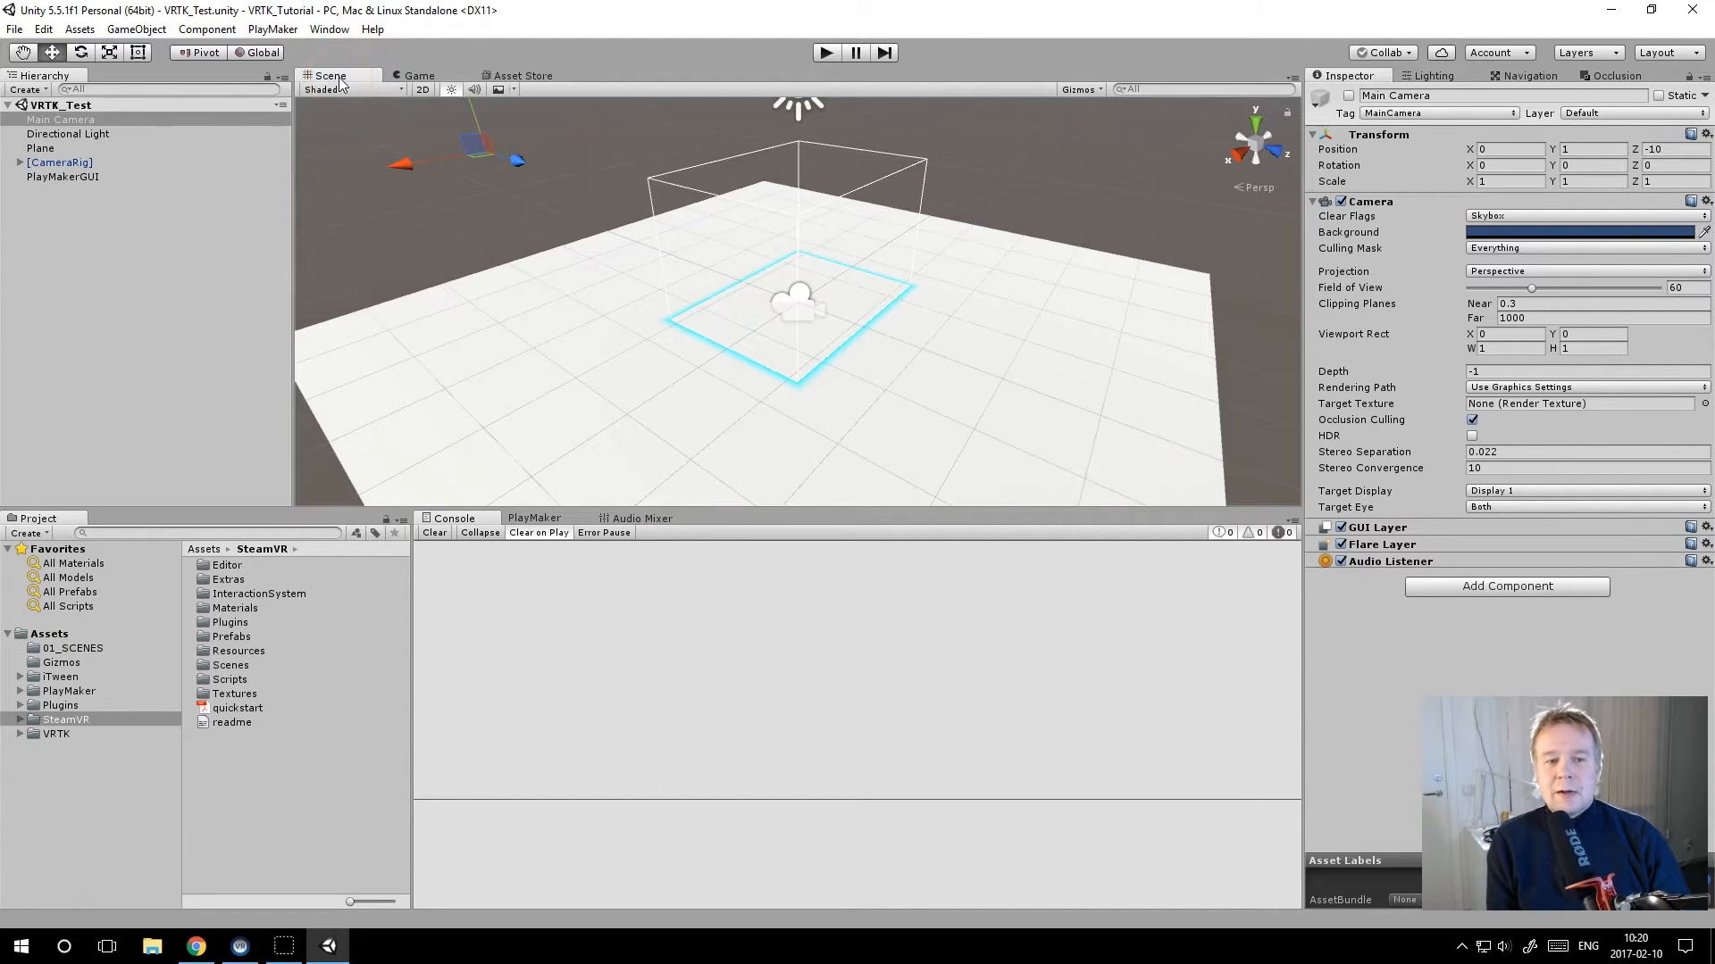
pyautogui.click(53, 211)
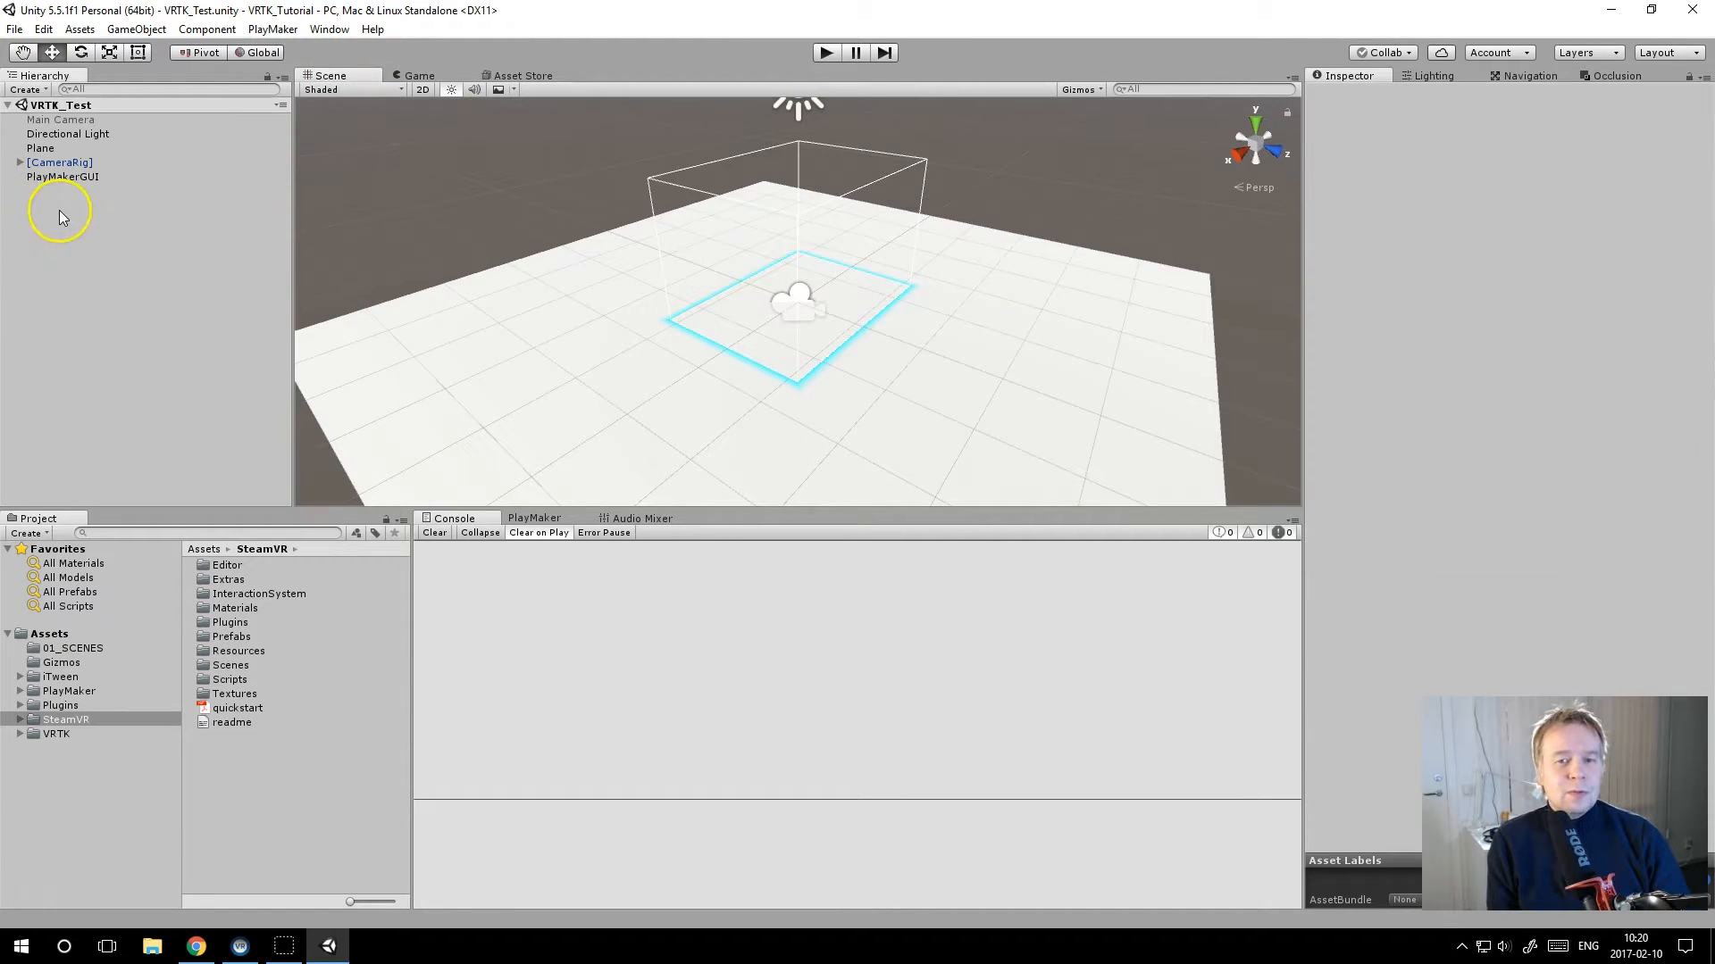
pyautogui.click(142, 28)
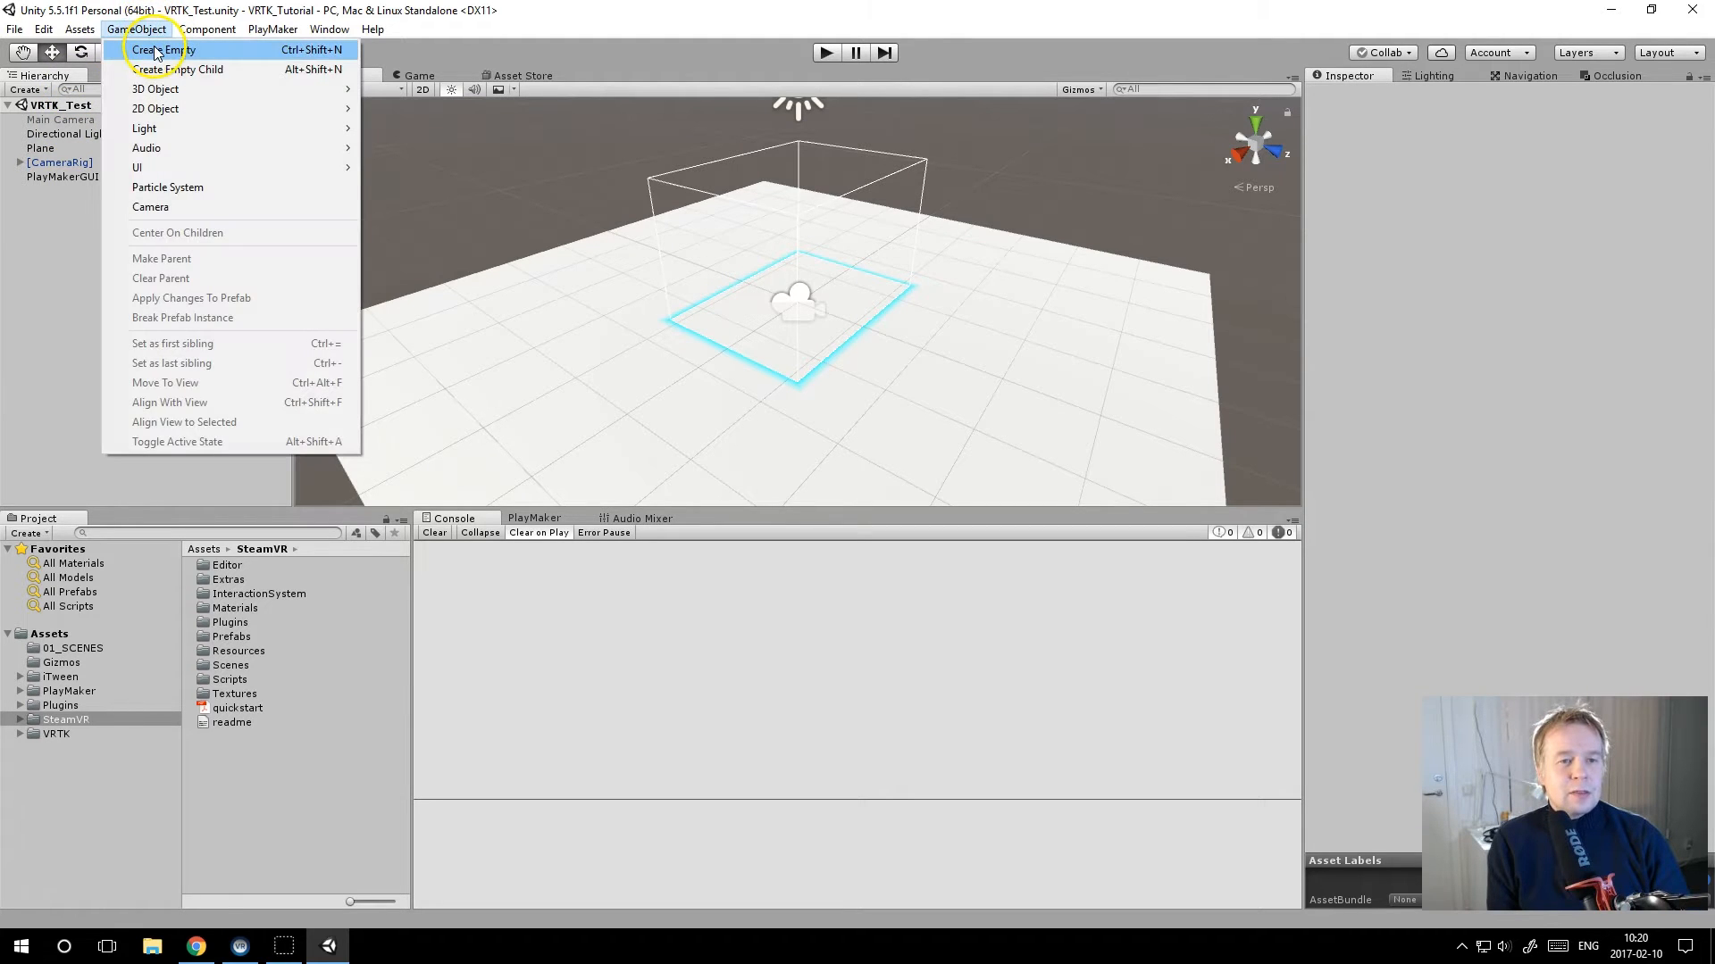
pyautogui.click(156, 50)
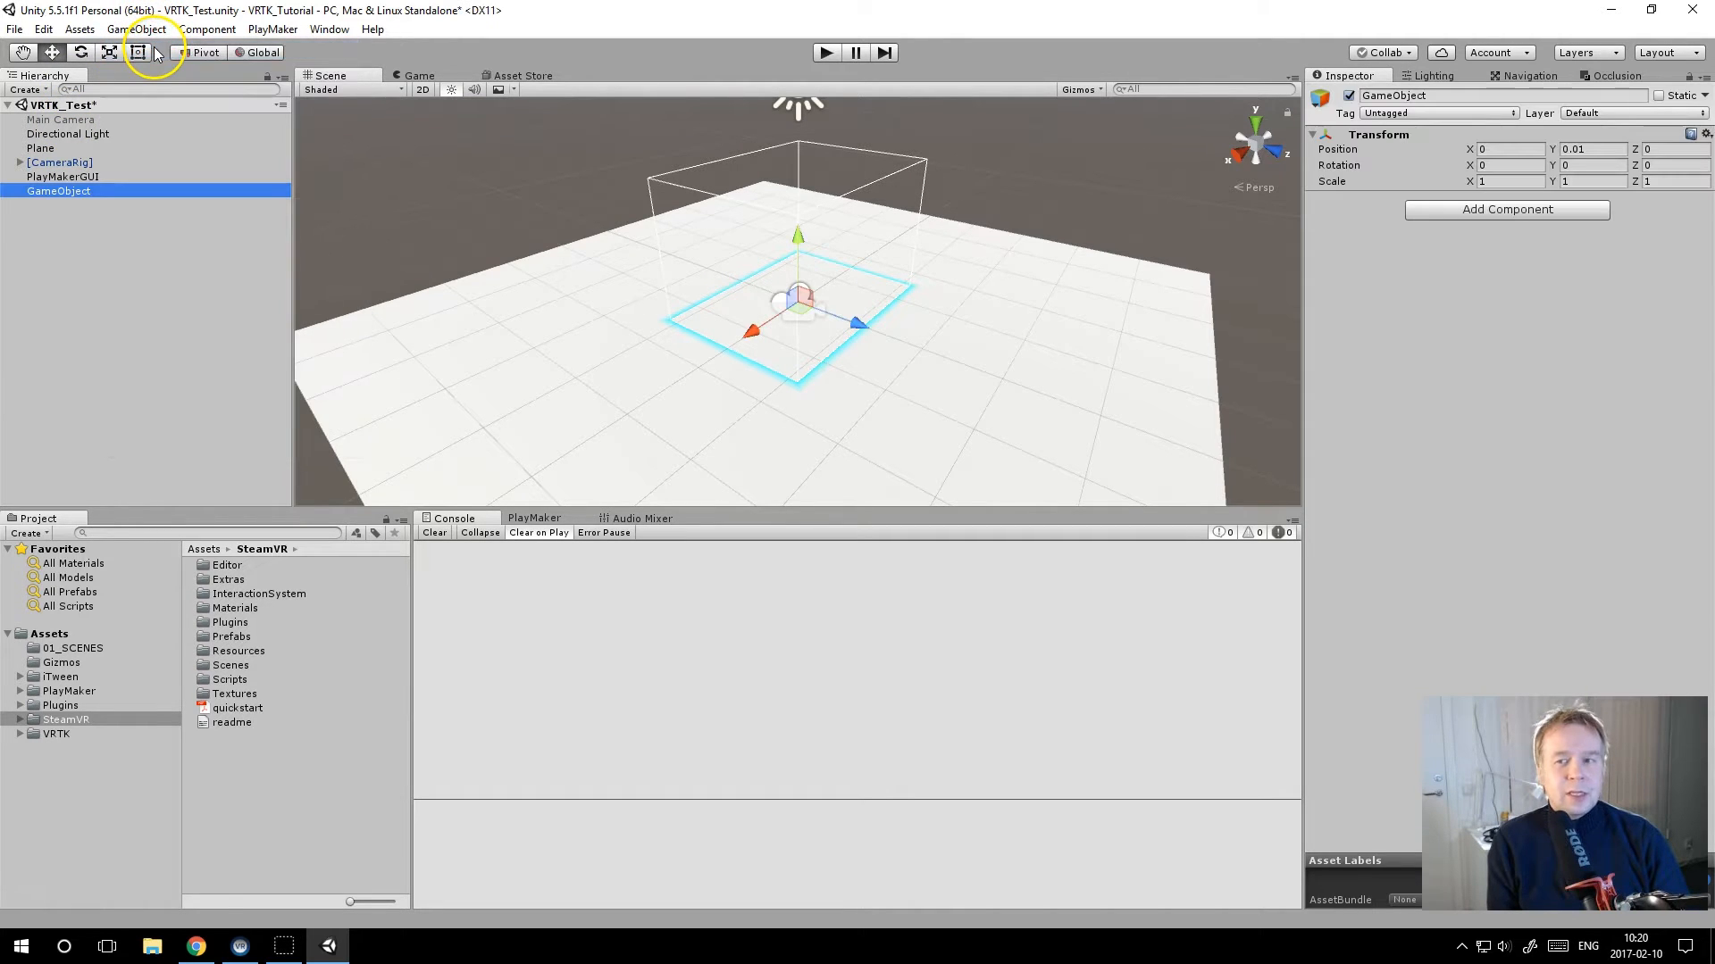
pyautogui.click(1706, 133)
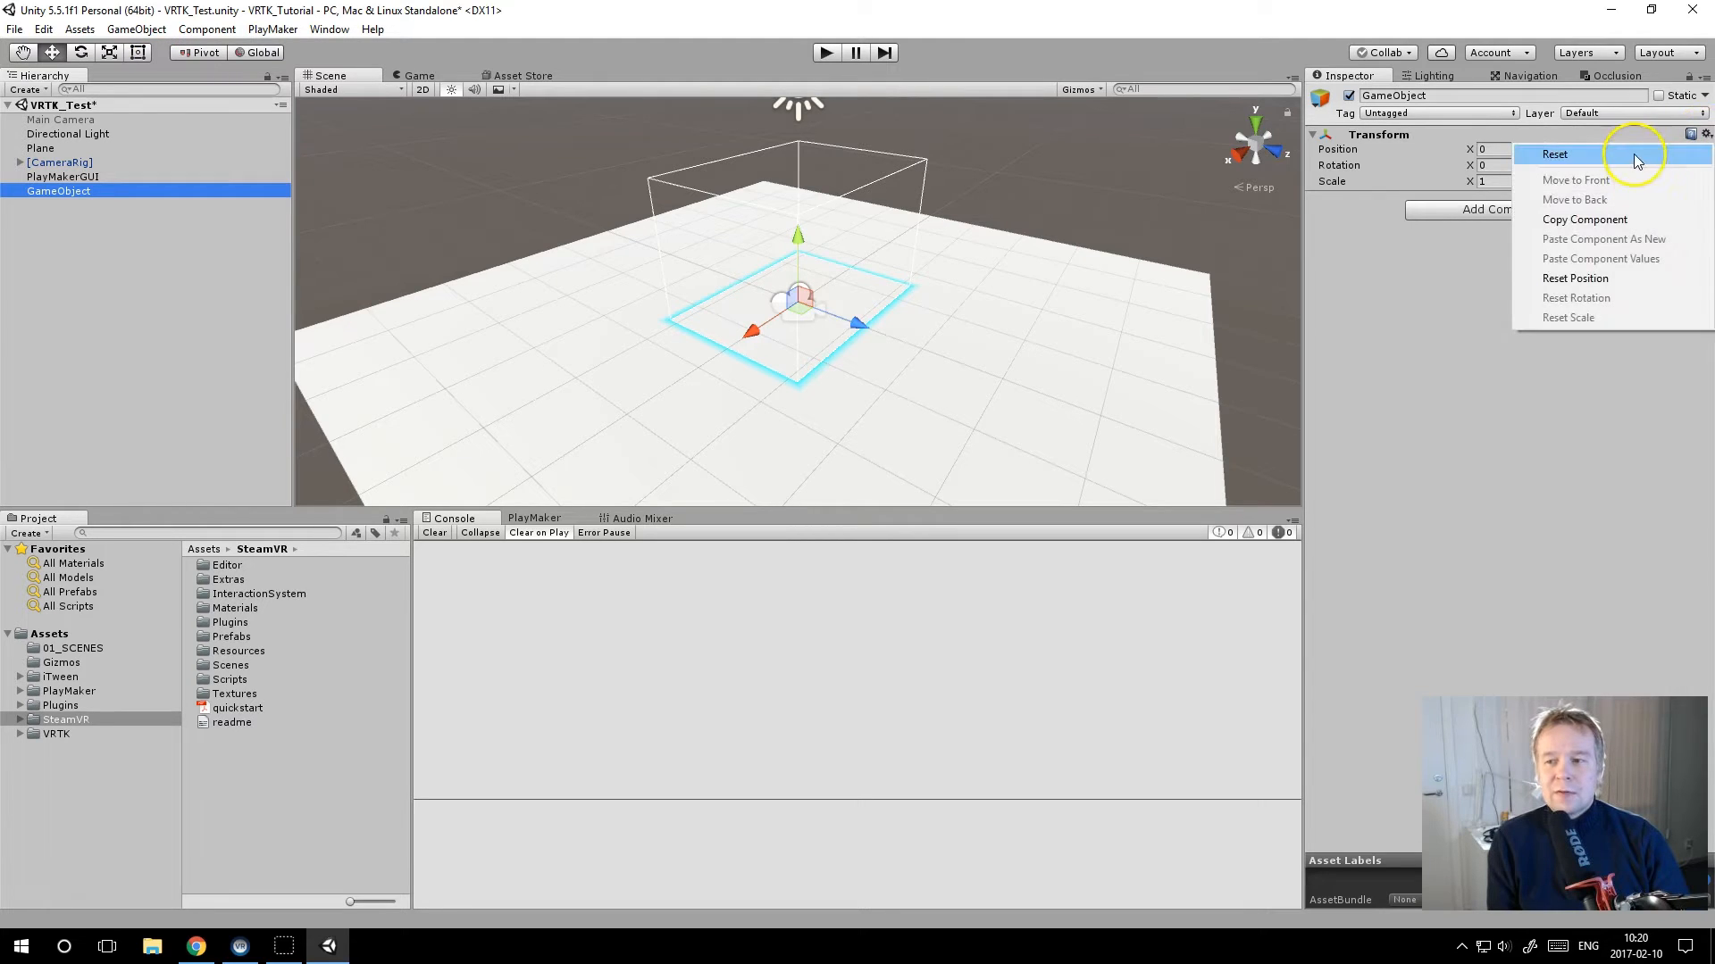
pyautogui.click(1632, 154)
# Step: Rename the new empty game object to VRTK
pyautogui.click(75, 190)
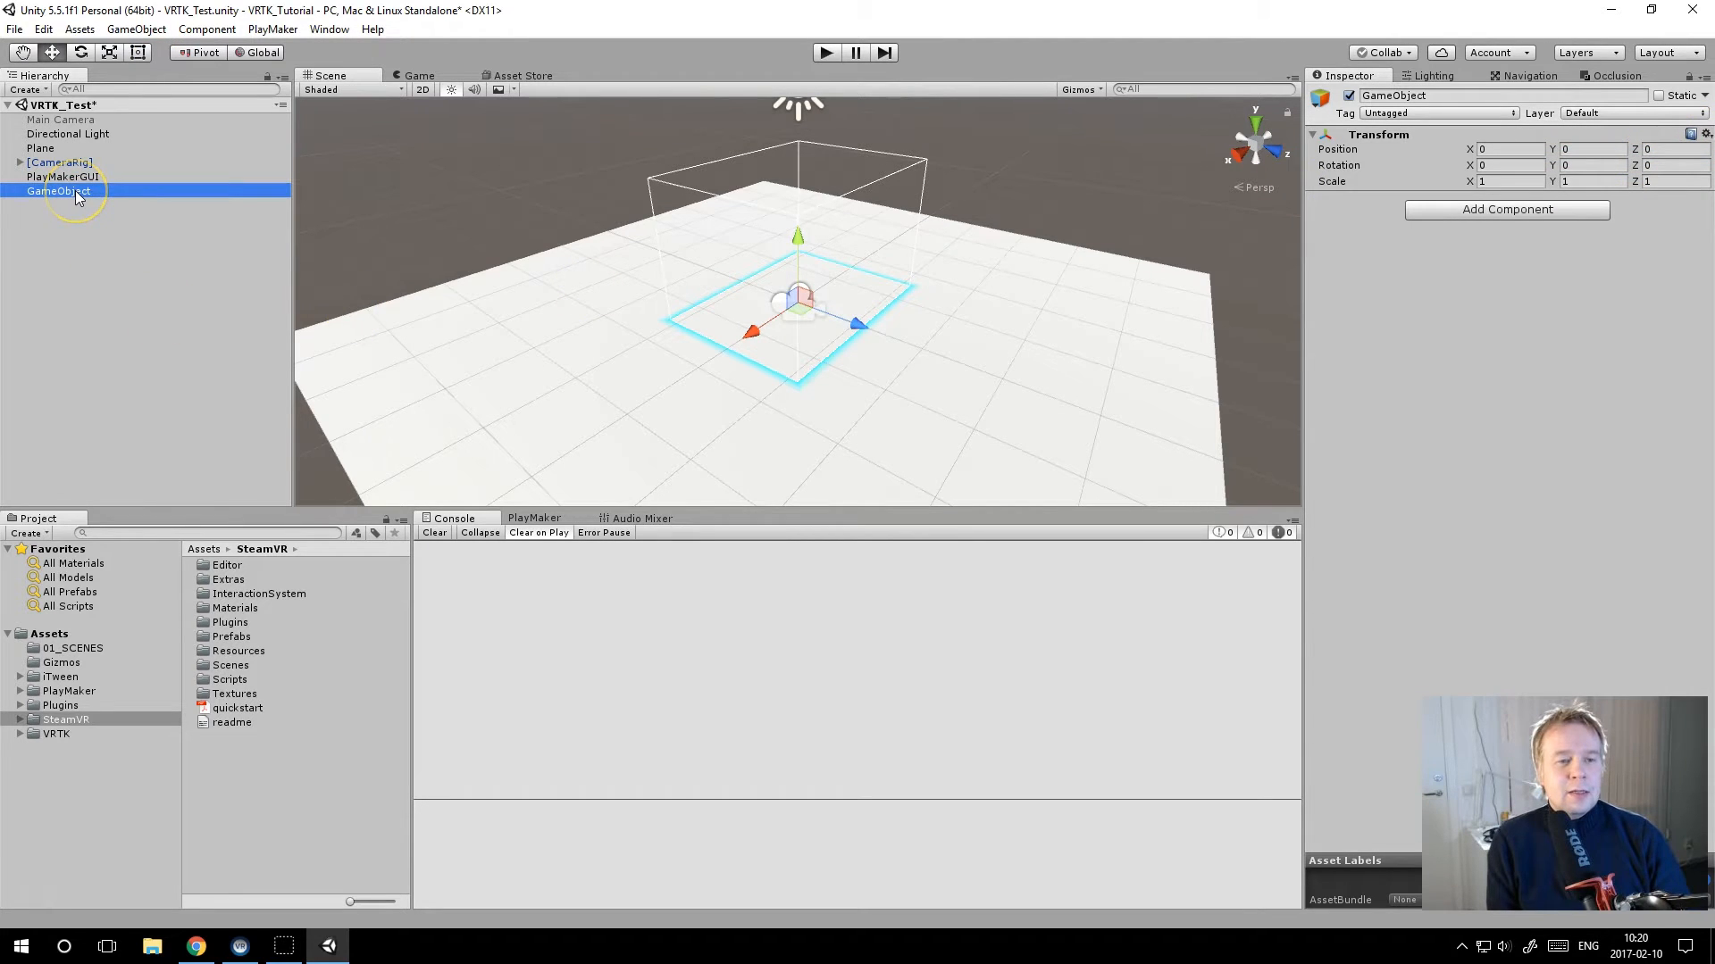
pyautogui.rightClick(75, 190)
pyautogui.click(113, 243)
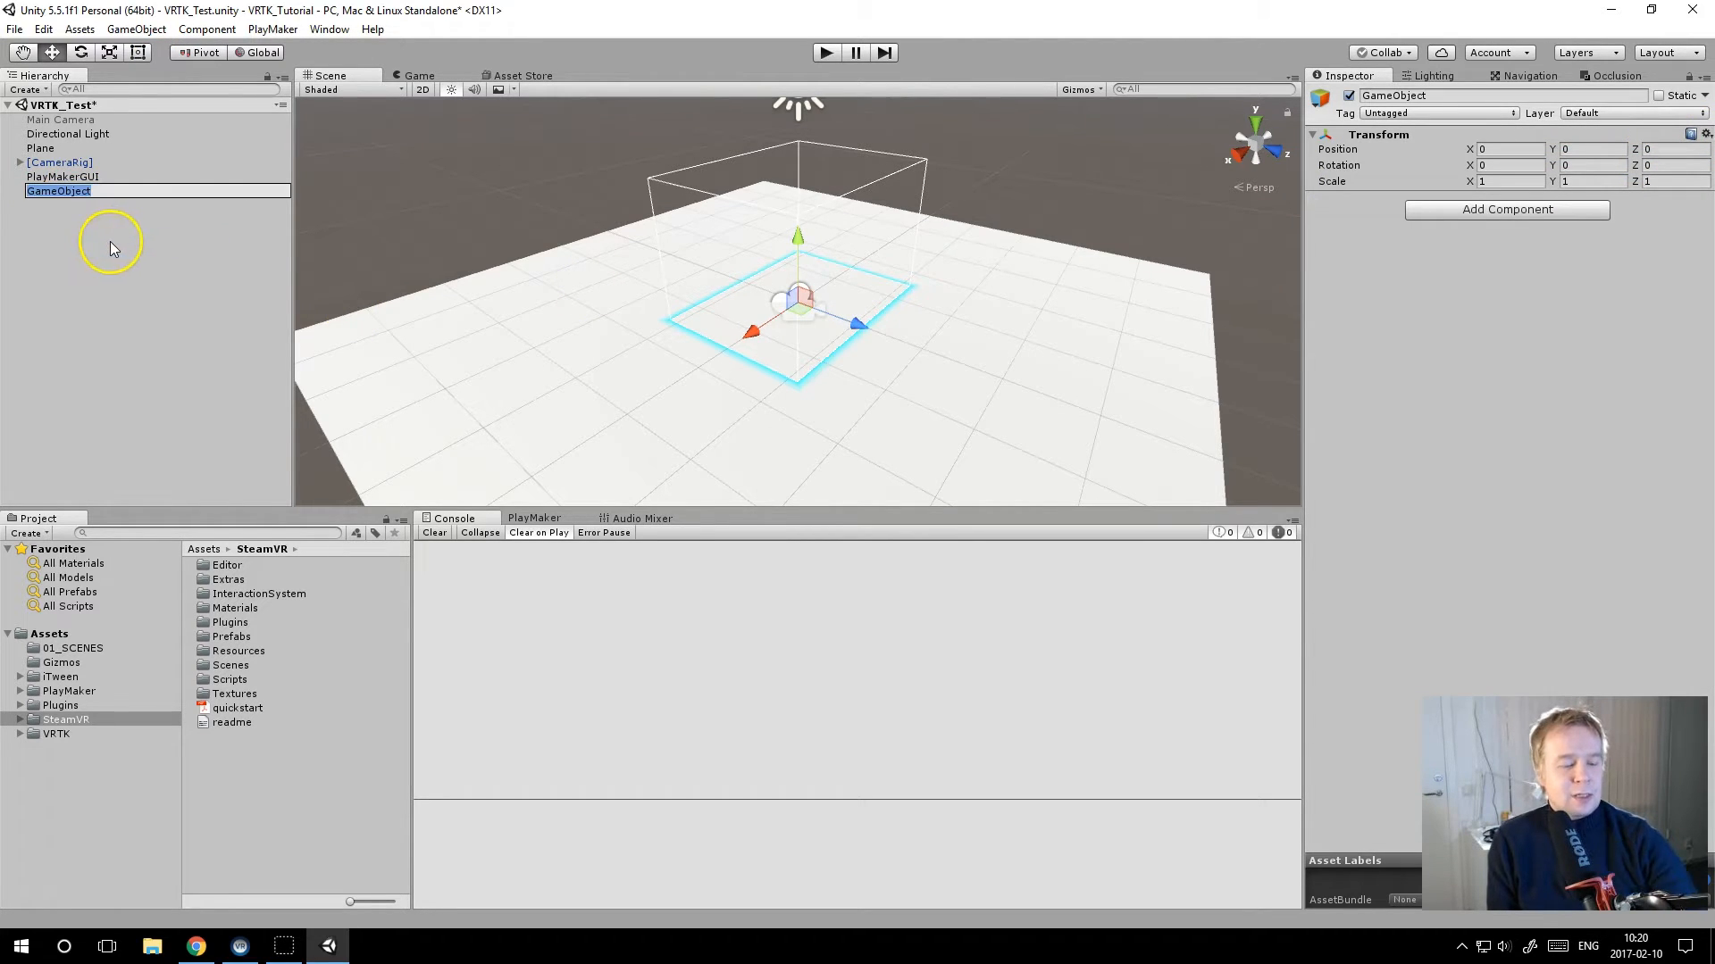
pyautogui.write('VRTK')
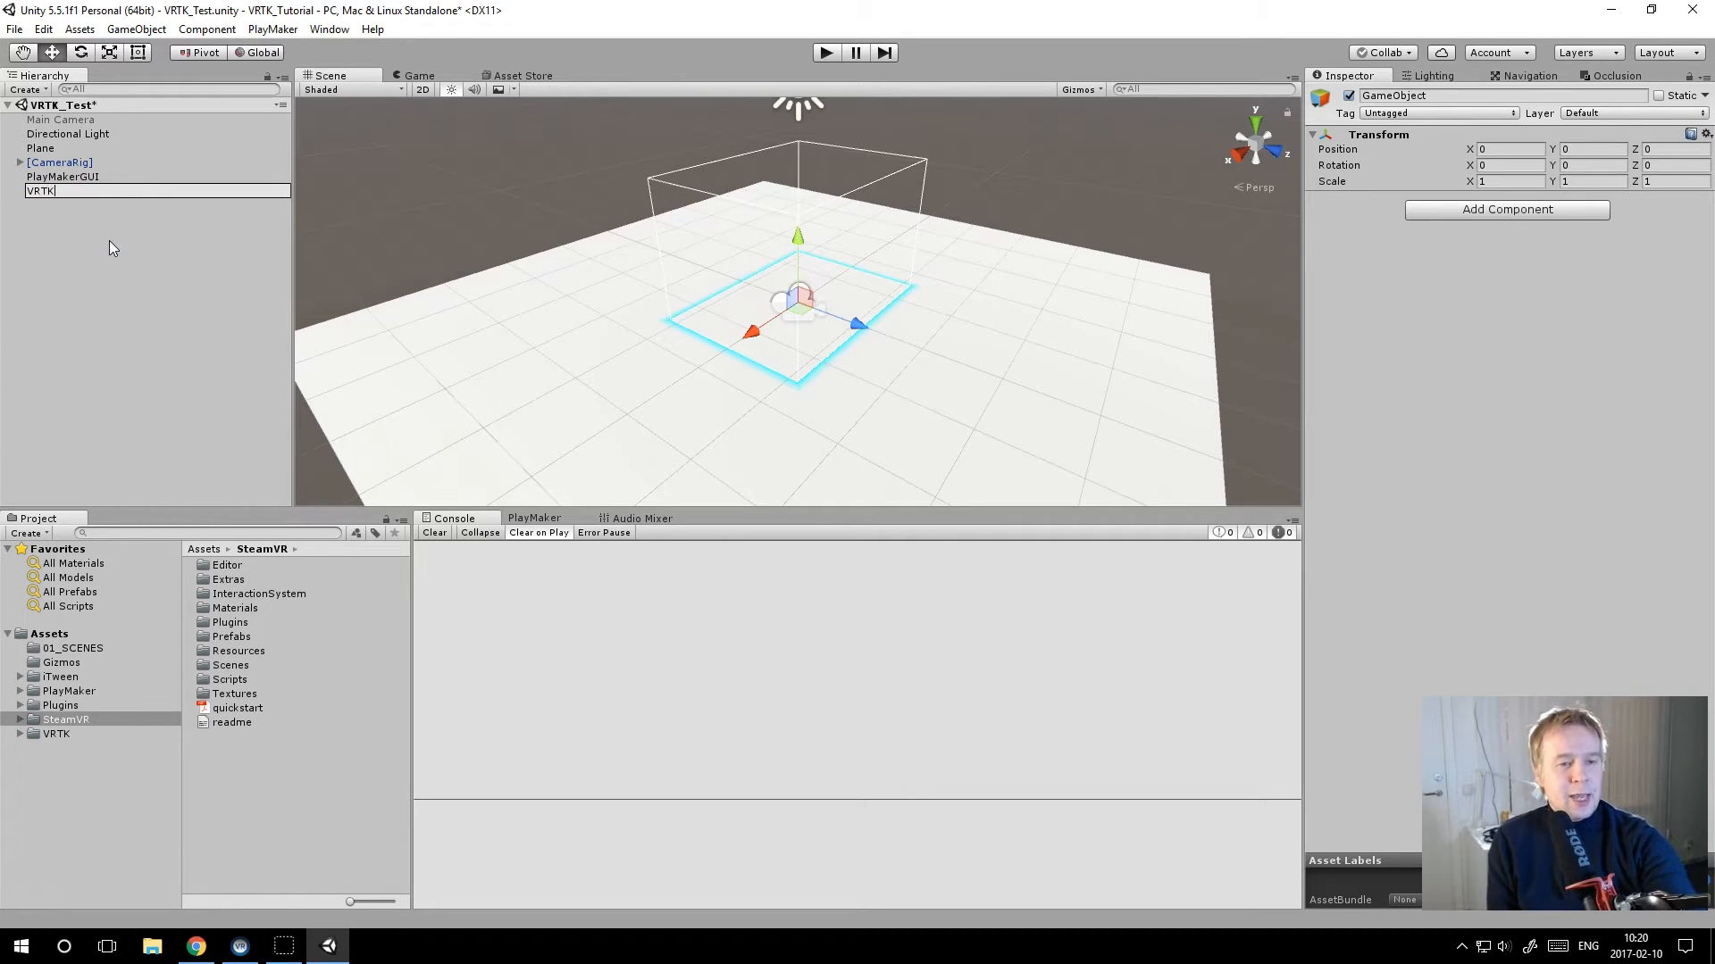
pyautogui.press('Return')
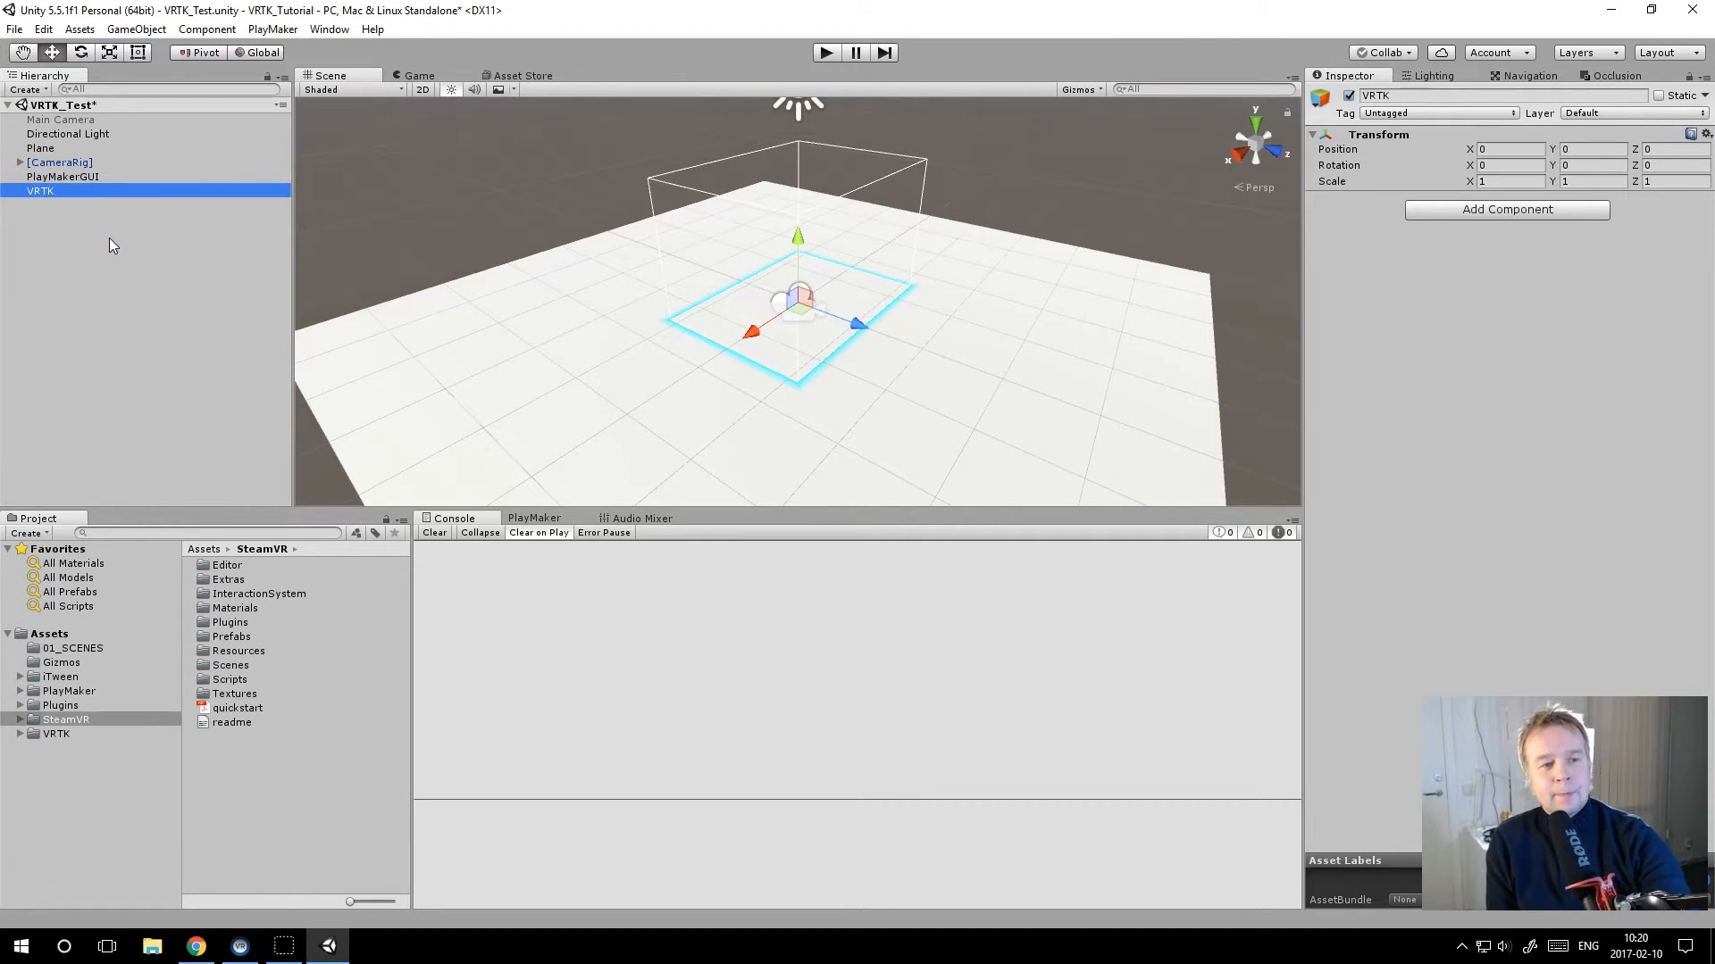
# Step: Add the VRTK_SDK Manager script component to the VRTK object
pyautogui.click(1549, 215)
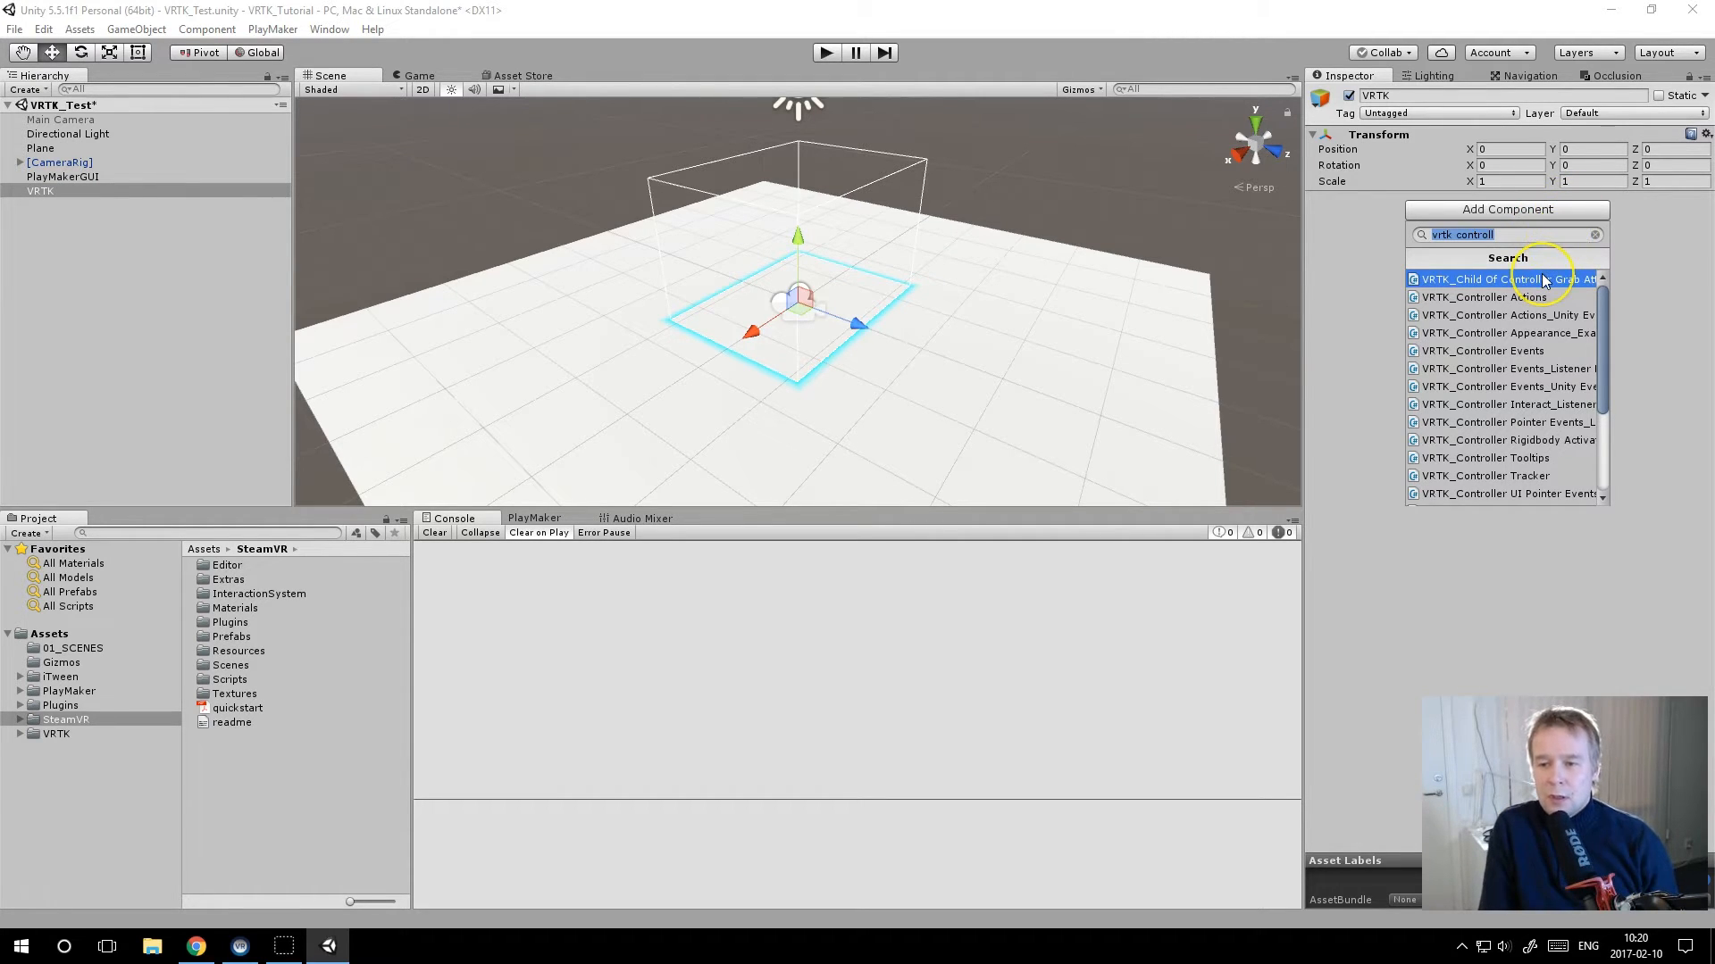
pyautogui.write('vrtk d')
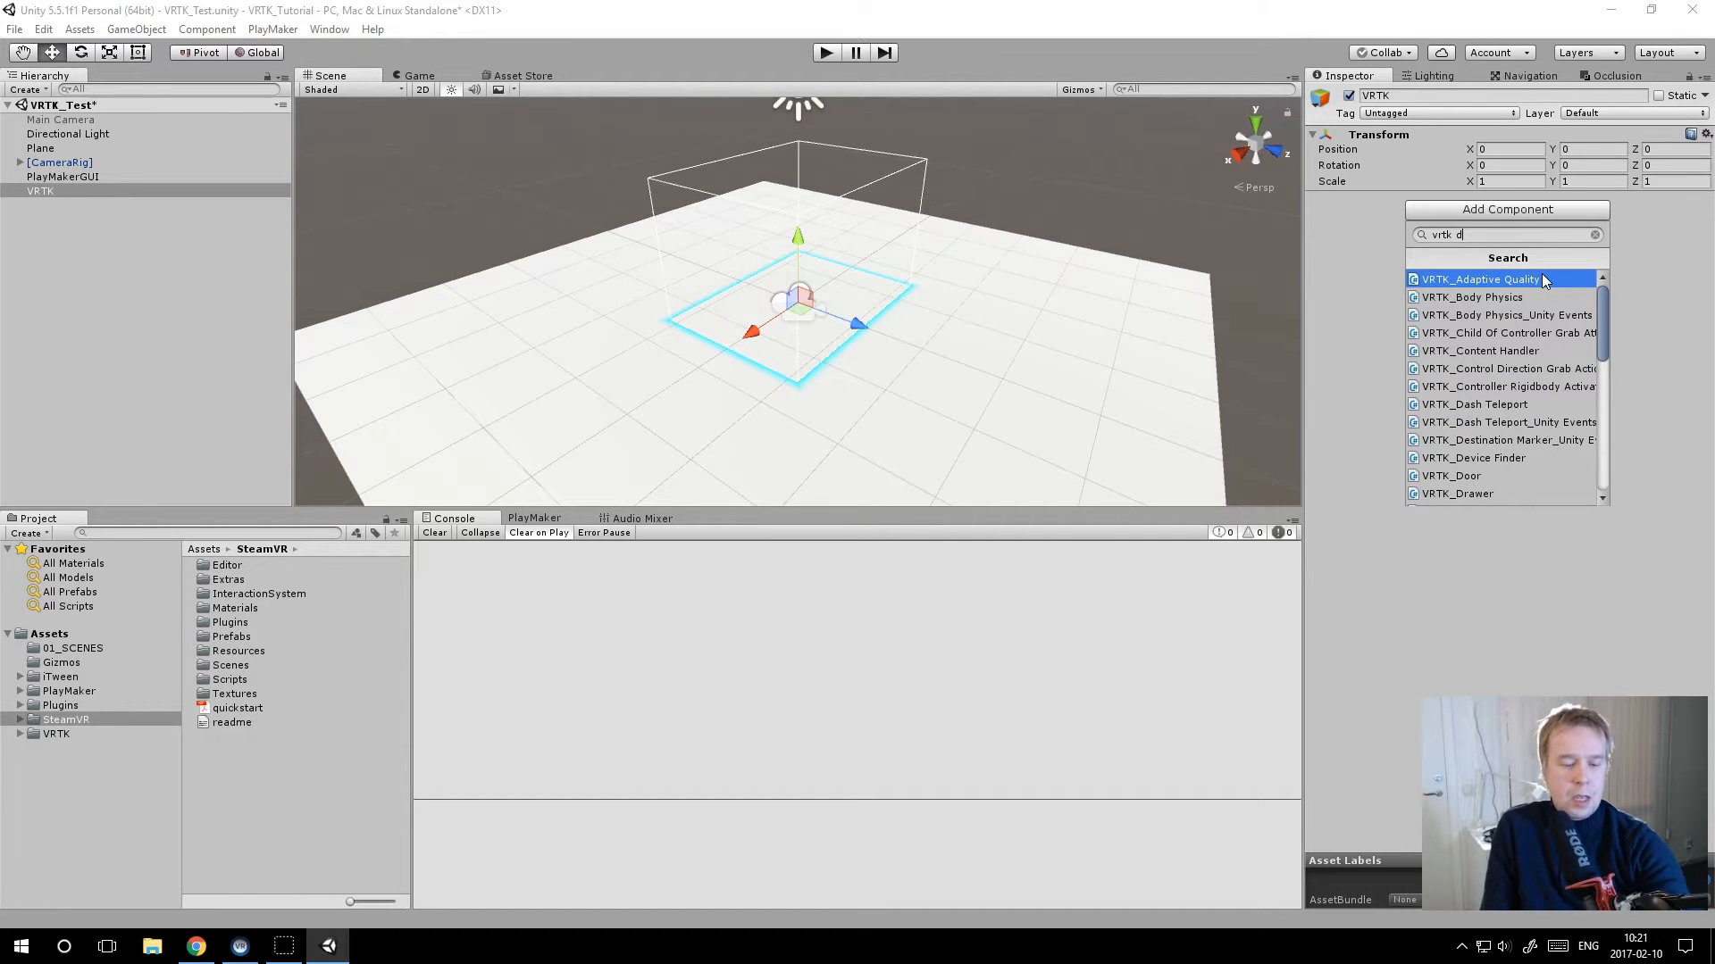
pyautogui.press('BackSpace')
pyautogui.write('sdk')
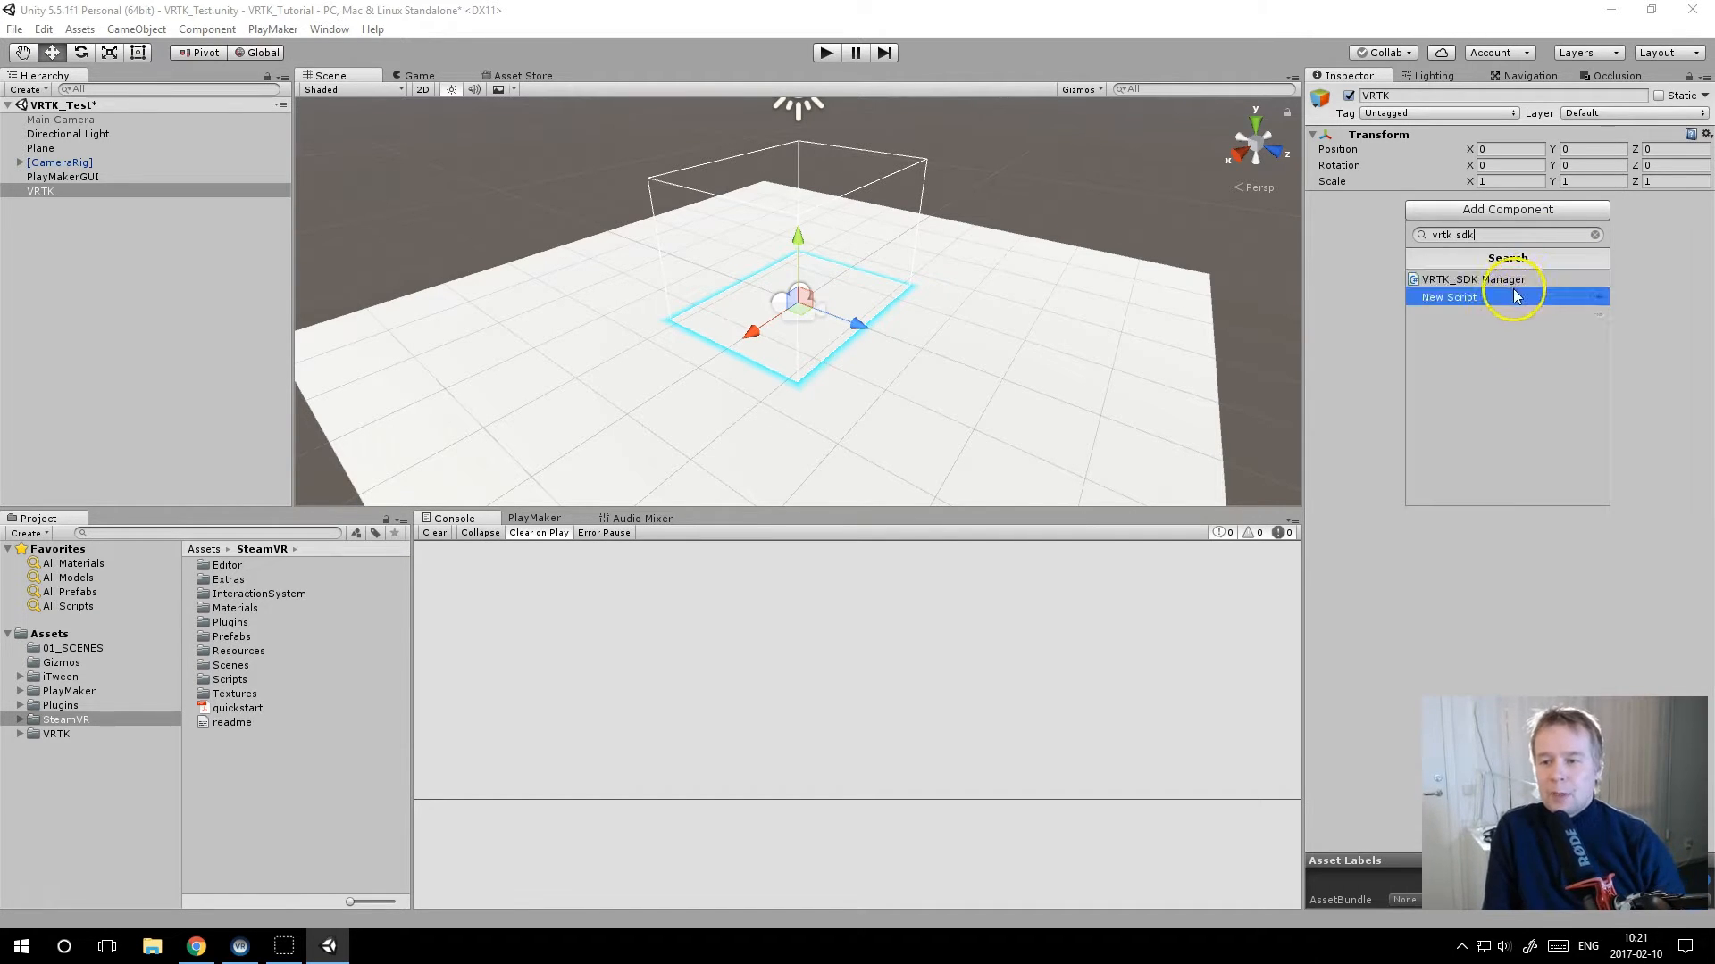
pyautogui.click(1502, 282)
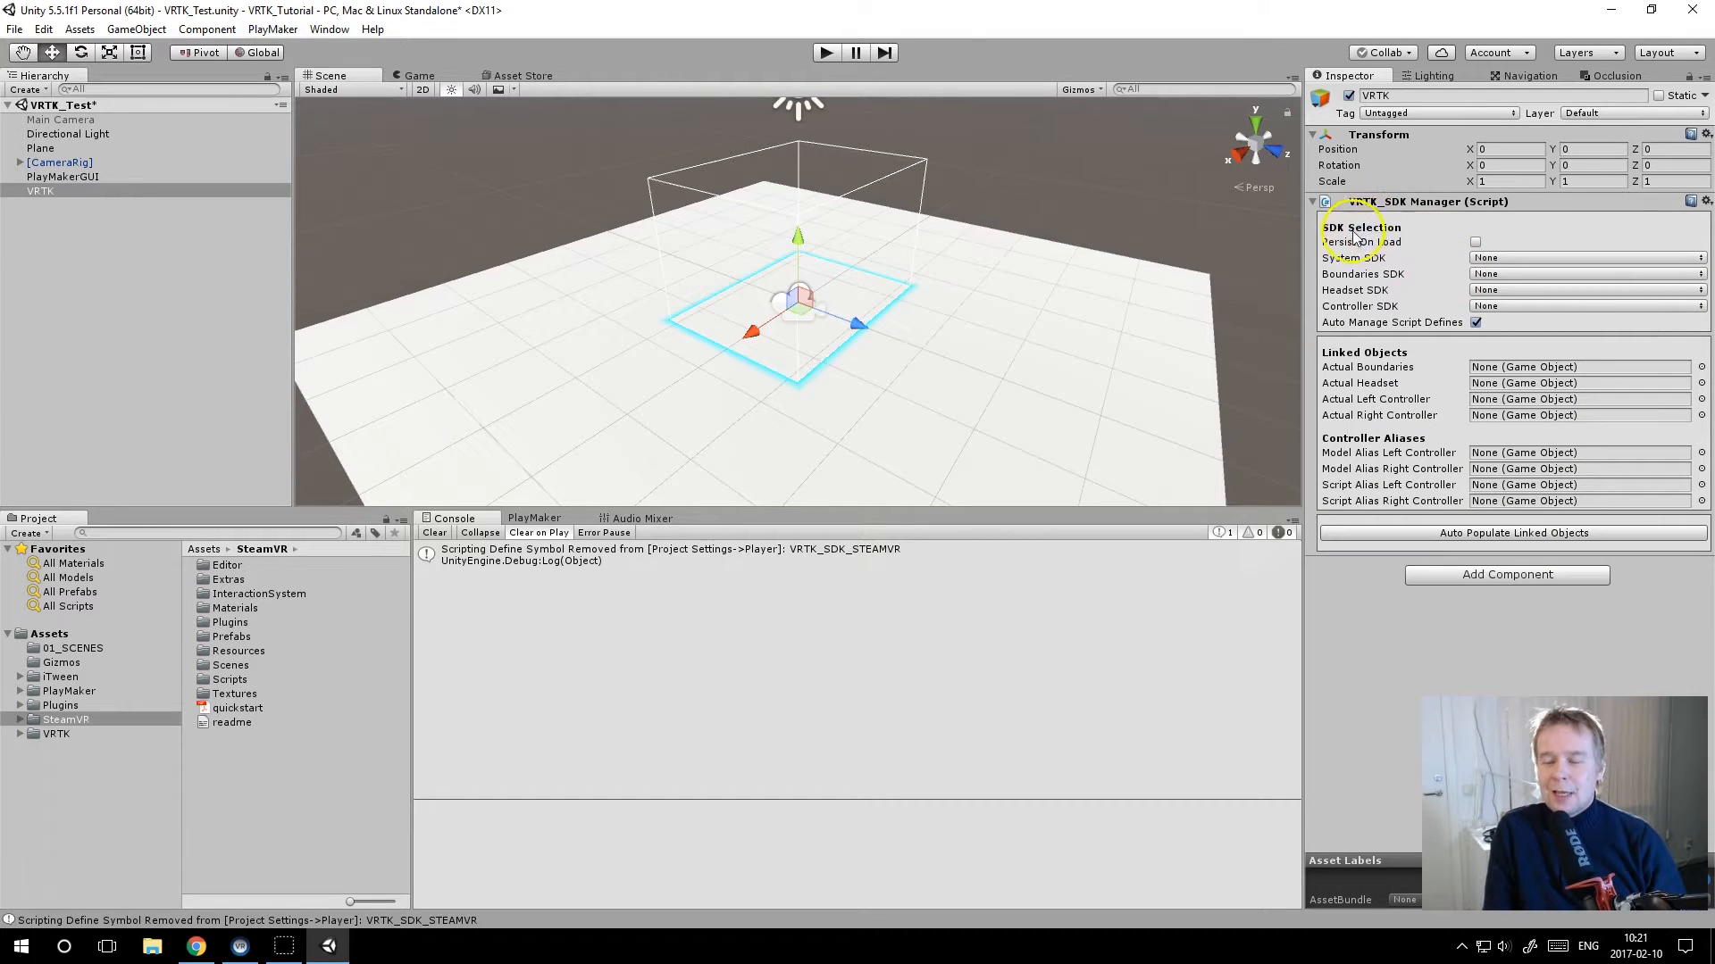
# Step: Set the System, Boundaries, Headset and Controller SDKs to Steam VR in the SDK Manager and auto-populate its linked objects
pyautogui.click(1468, 256)
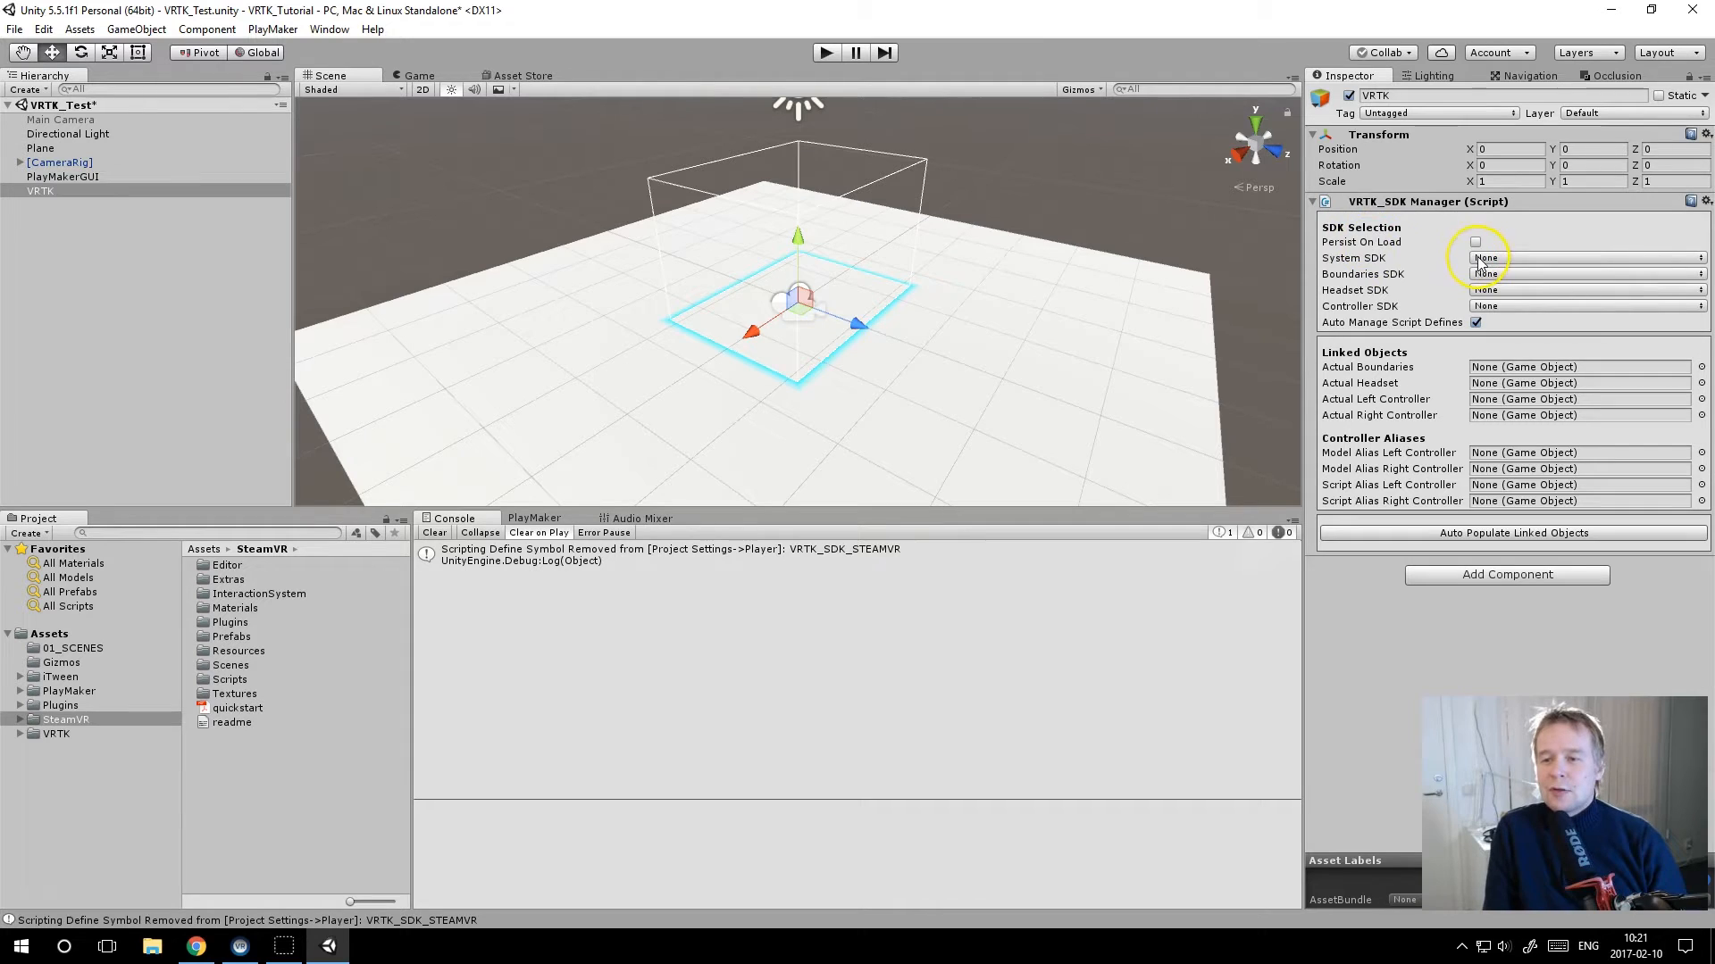
pyautogui.click(1479, 260)
pyautogui.click(1499, 289)
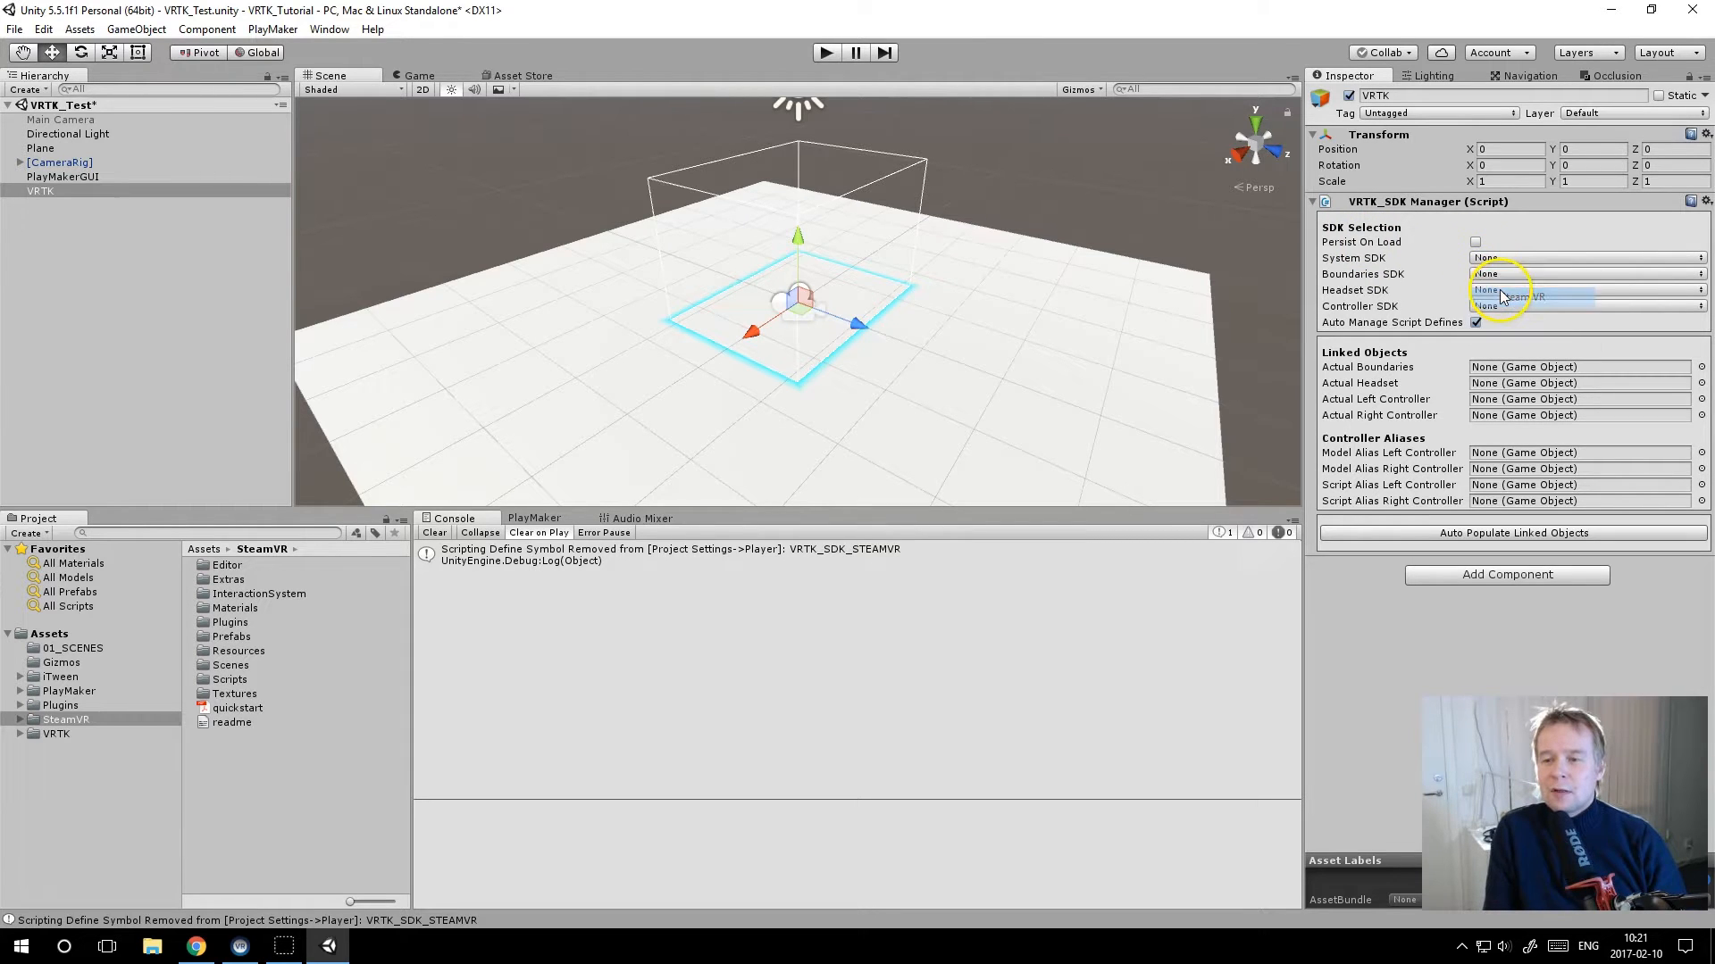
pyautogui.click(1503, 275)
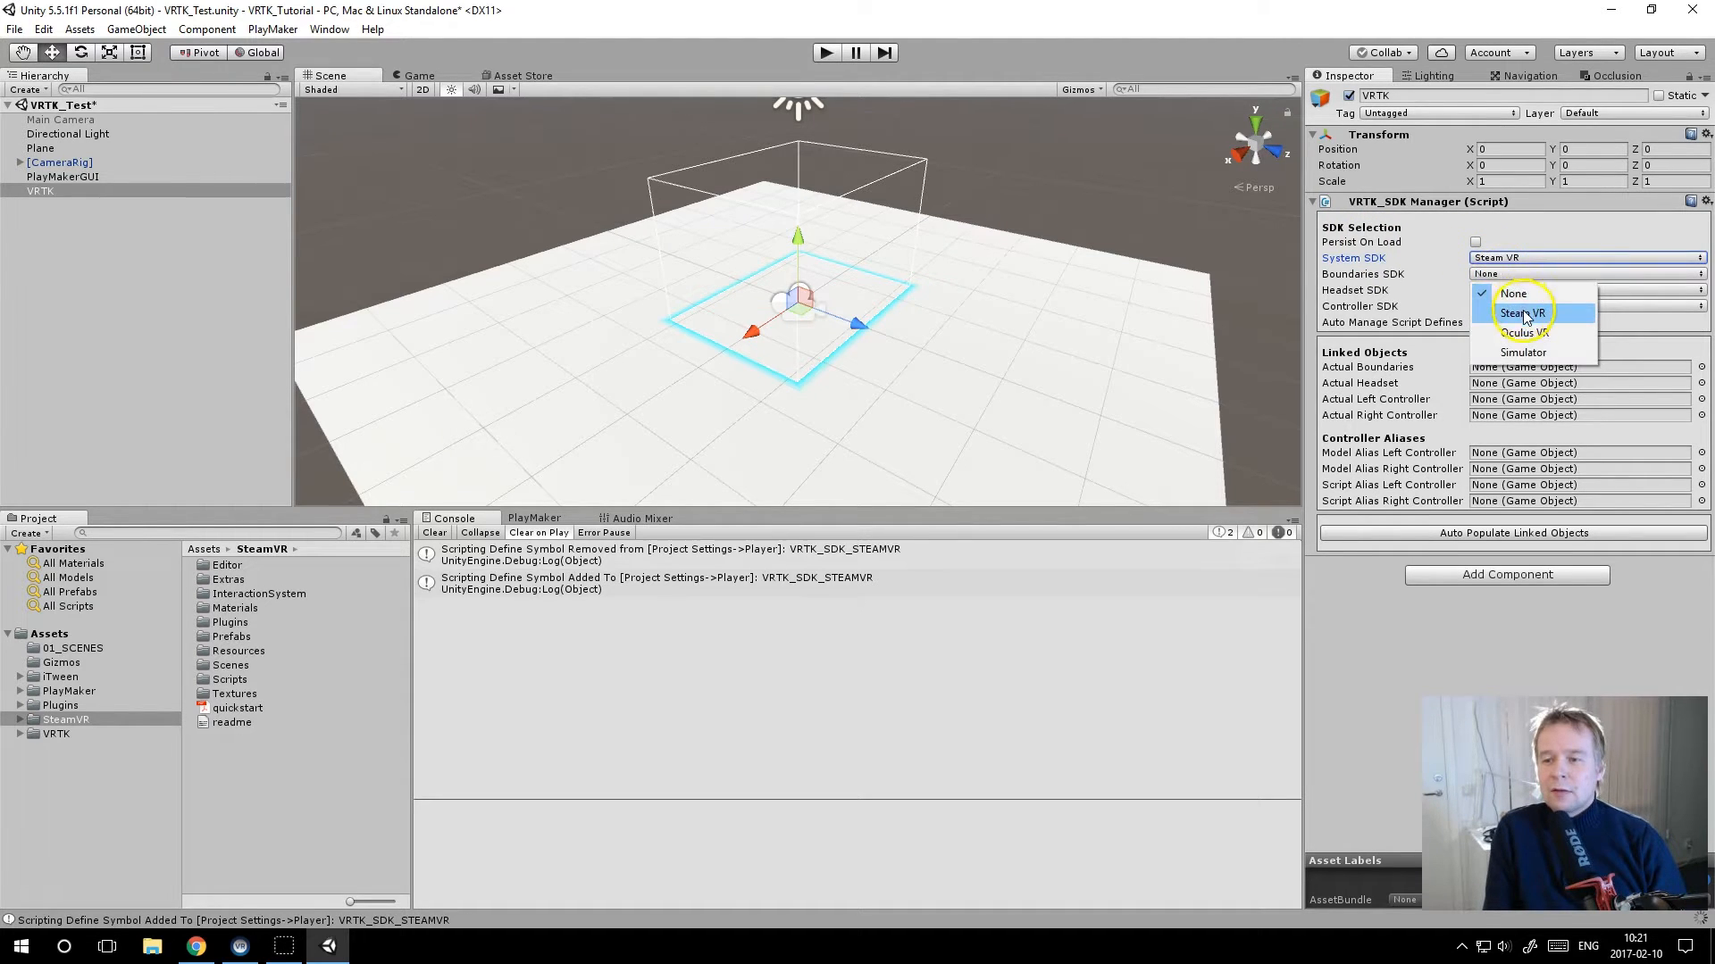
pyautogui.click(1523, 313)
pyautogui.click(1527, 290)
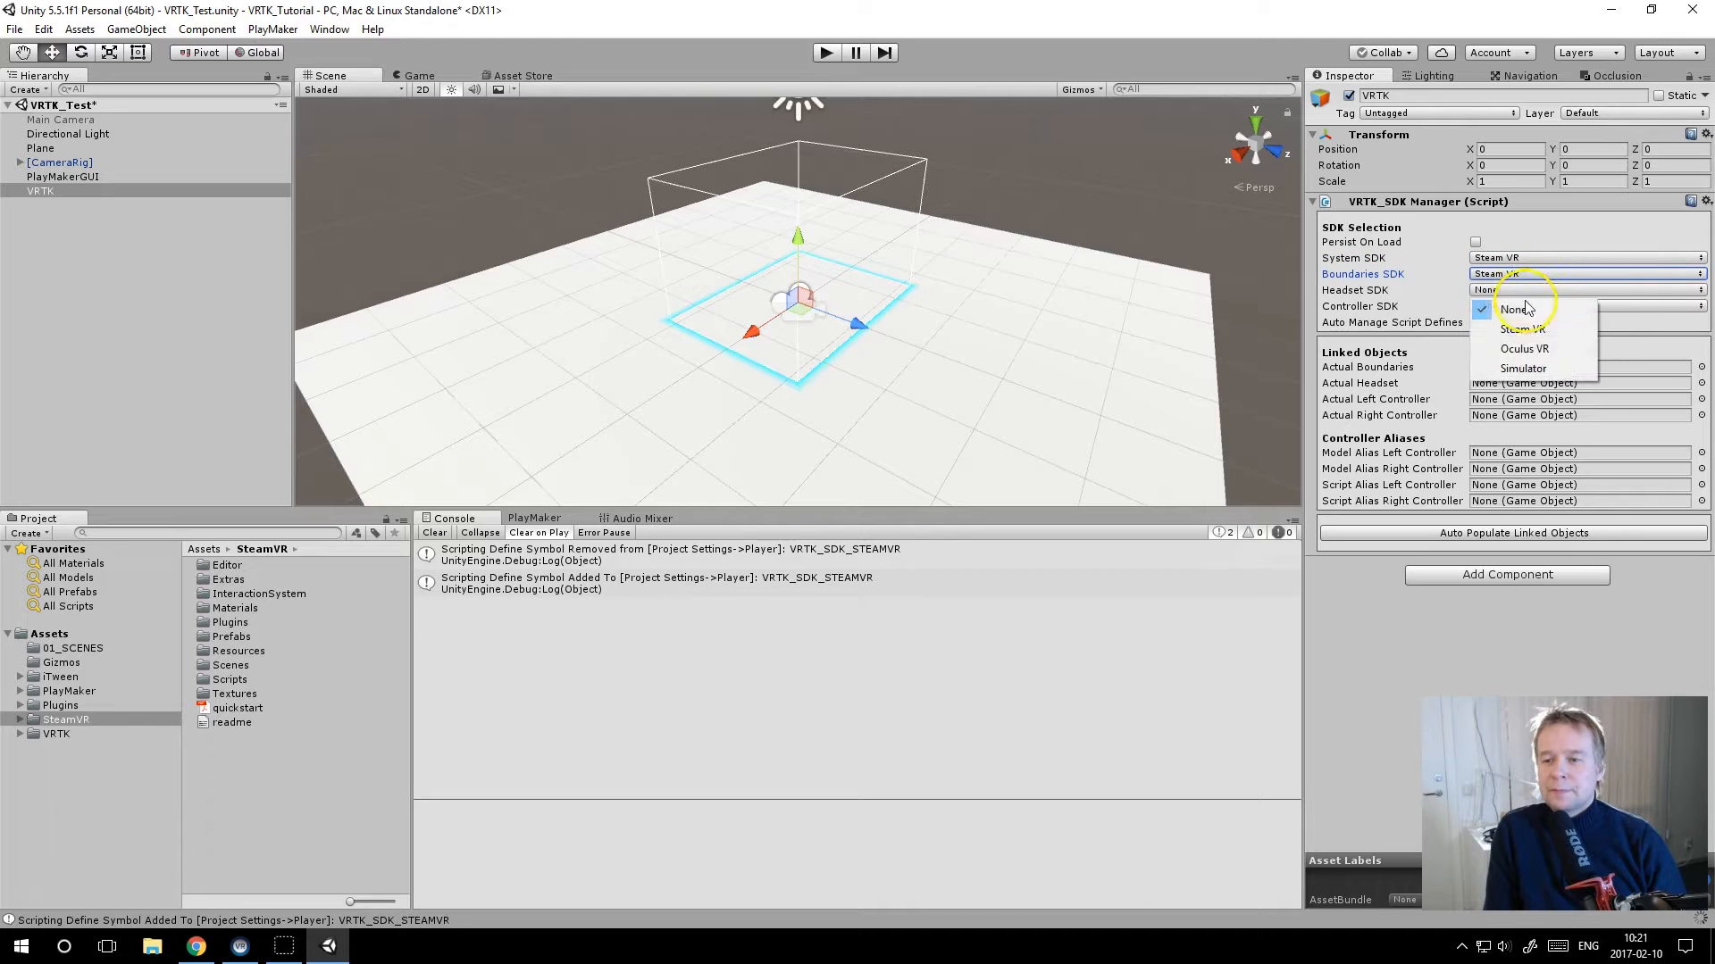
pyautogui.click(1536, 331)
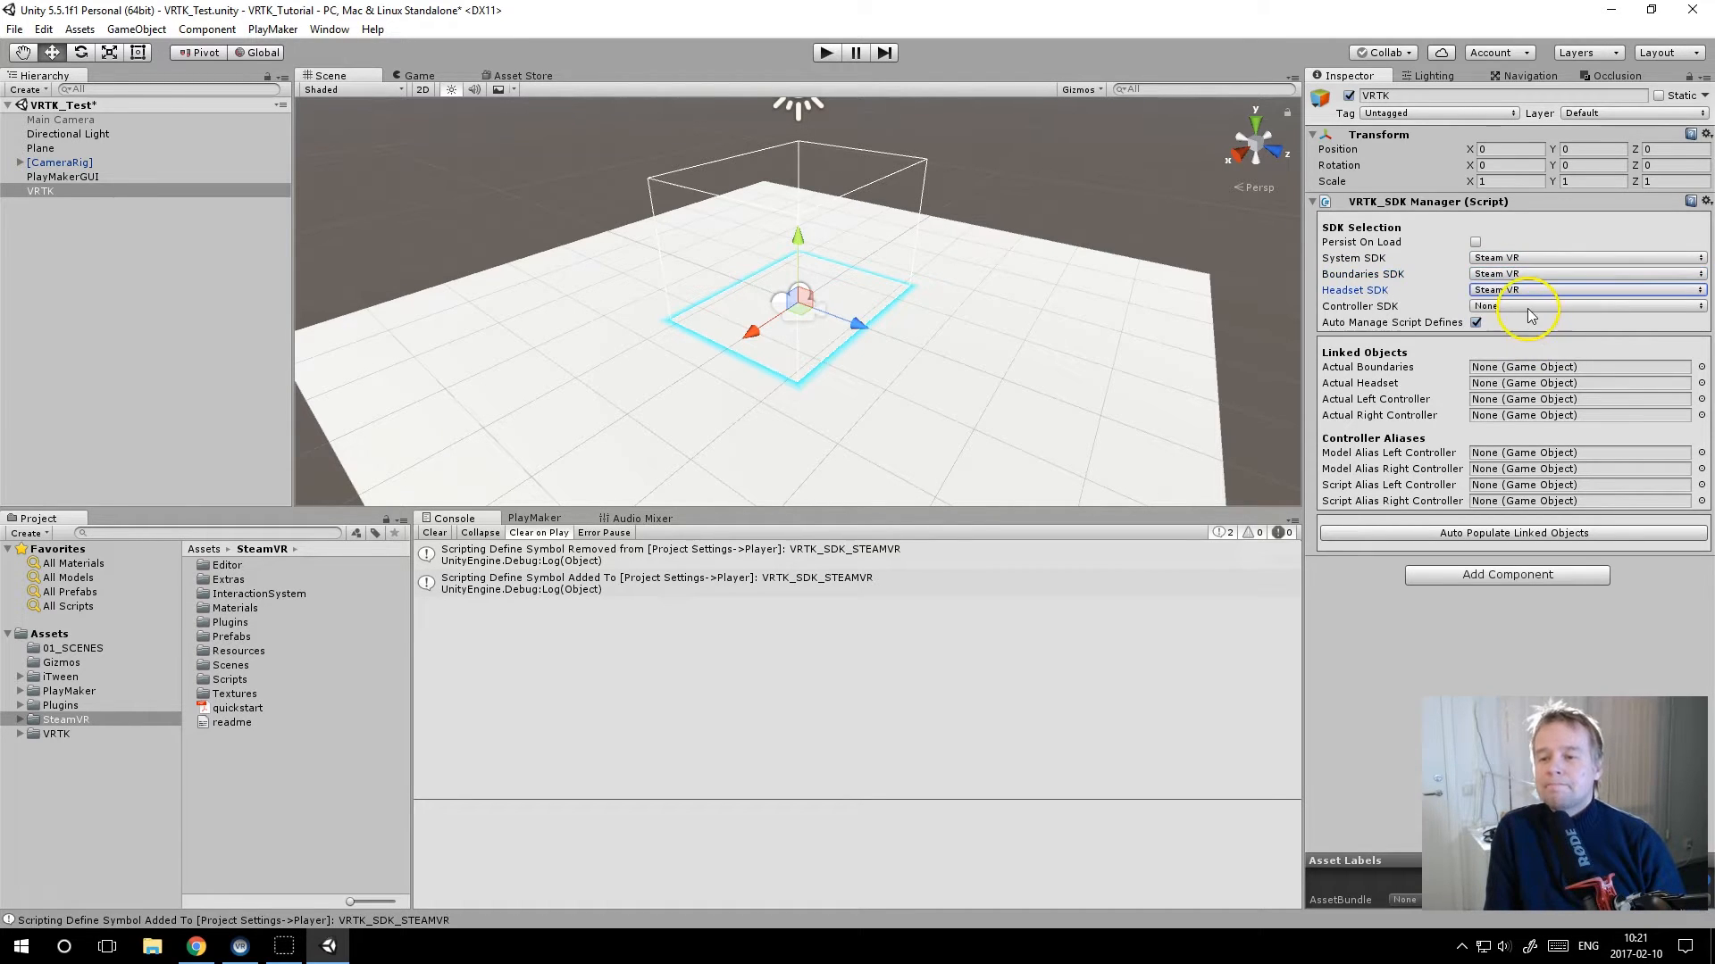
pyautogui.click(1525, 307)
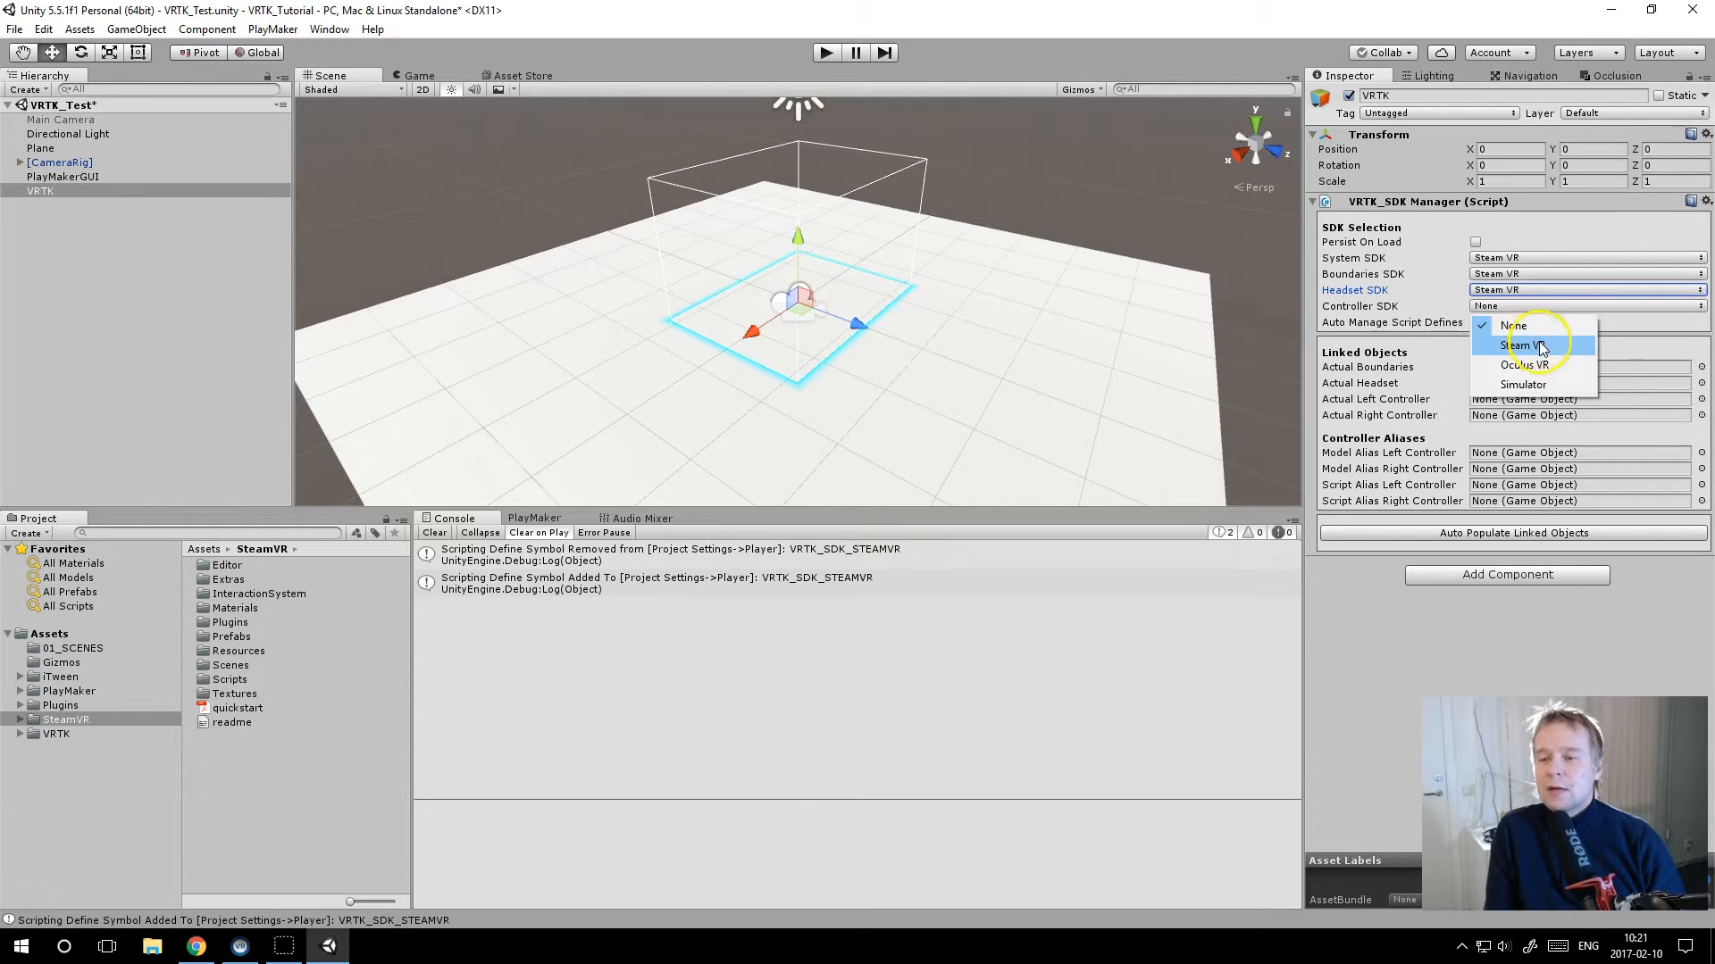
pyautogui.click(1540, 344)
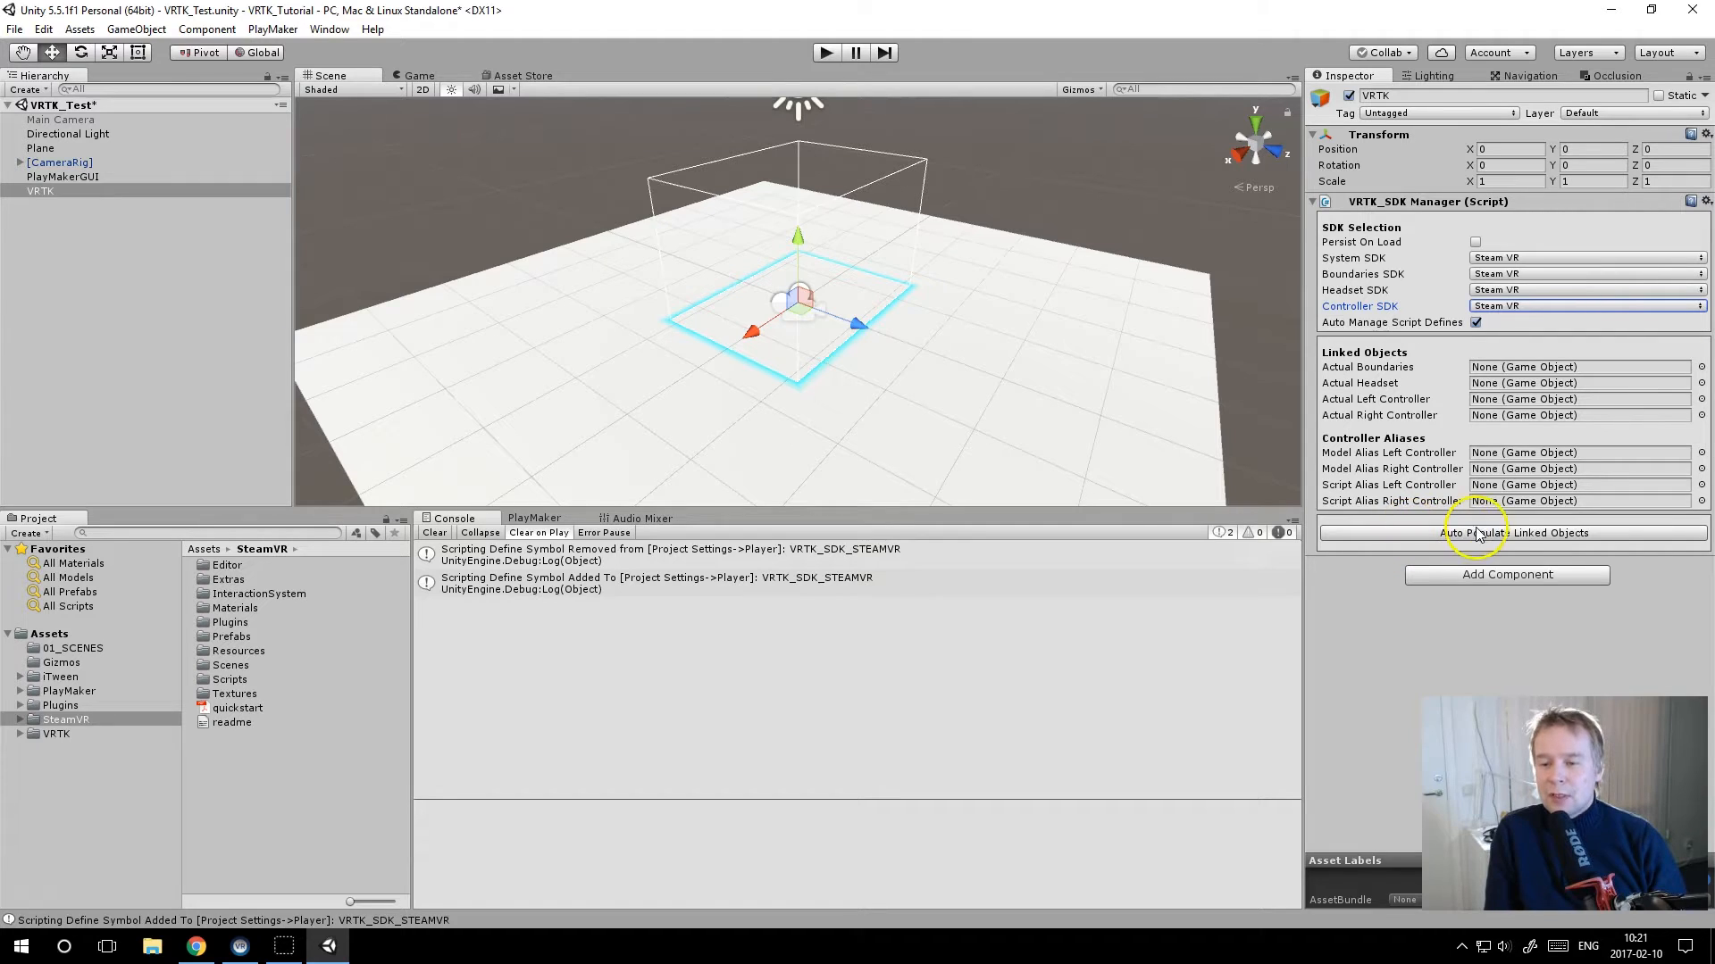
pyautogui.click(1558, 534)
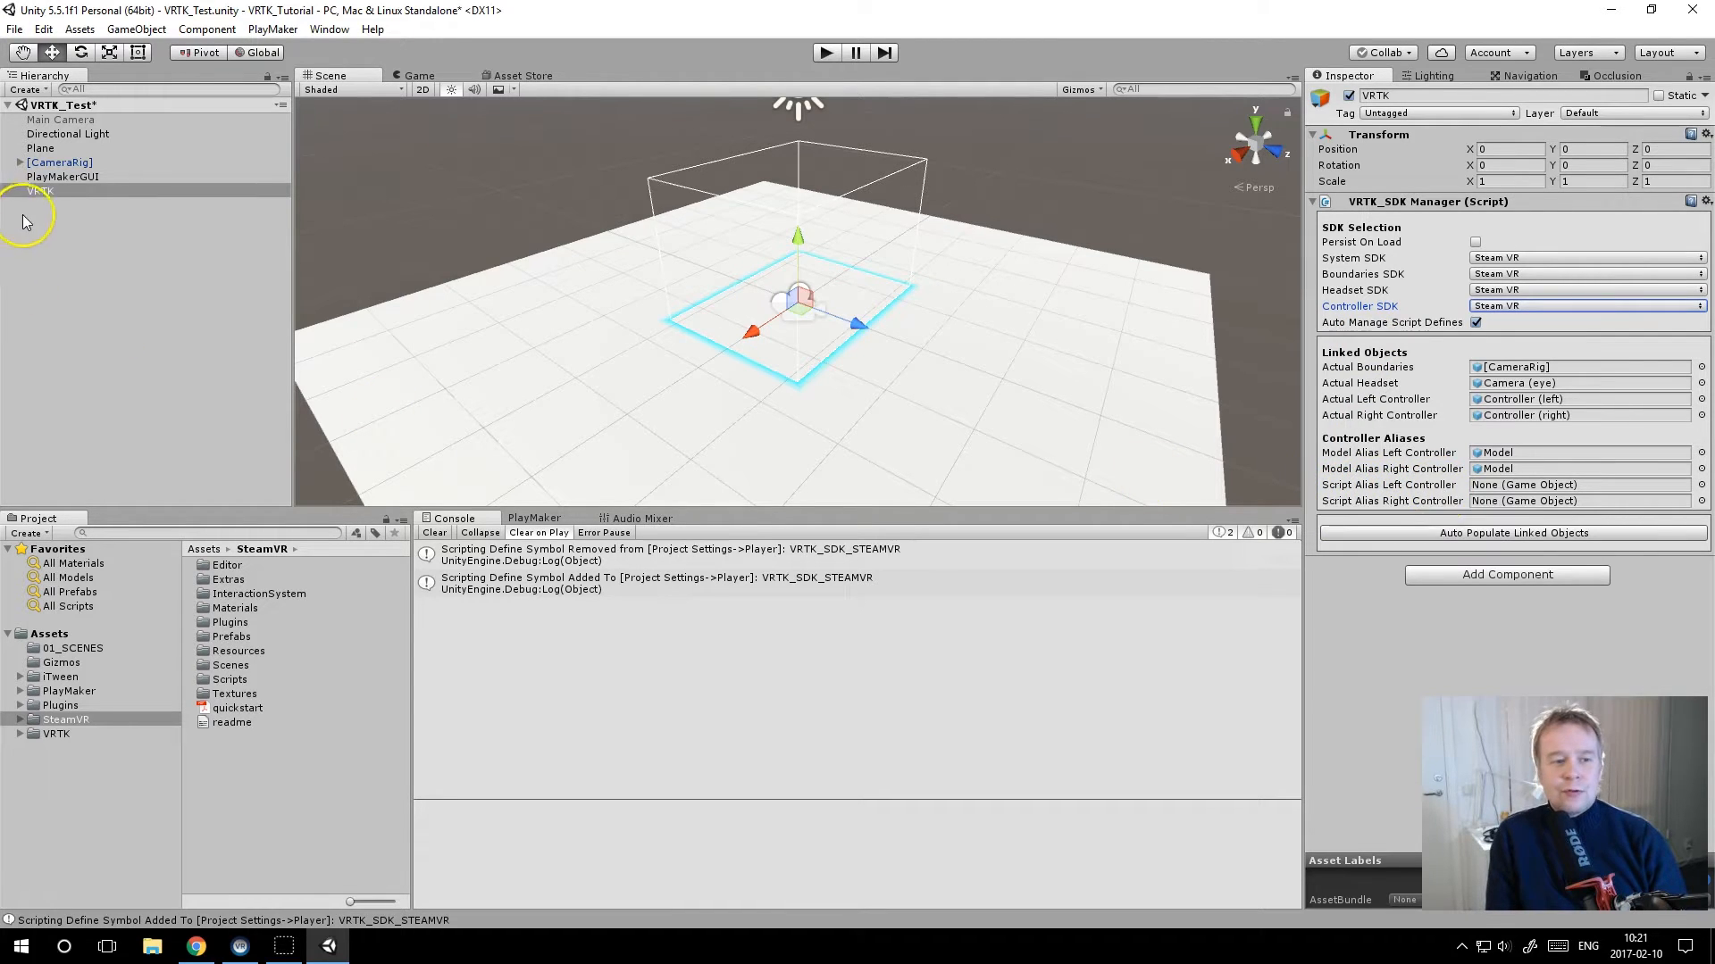
# Step: Create an empty child object under VRTK and name it LeftController
pyautogui.rightClick(42, 191)
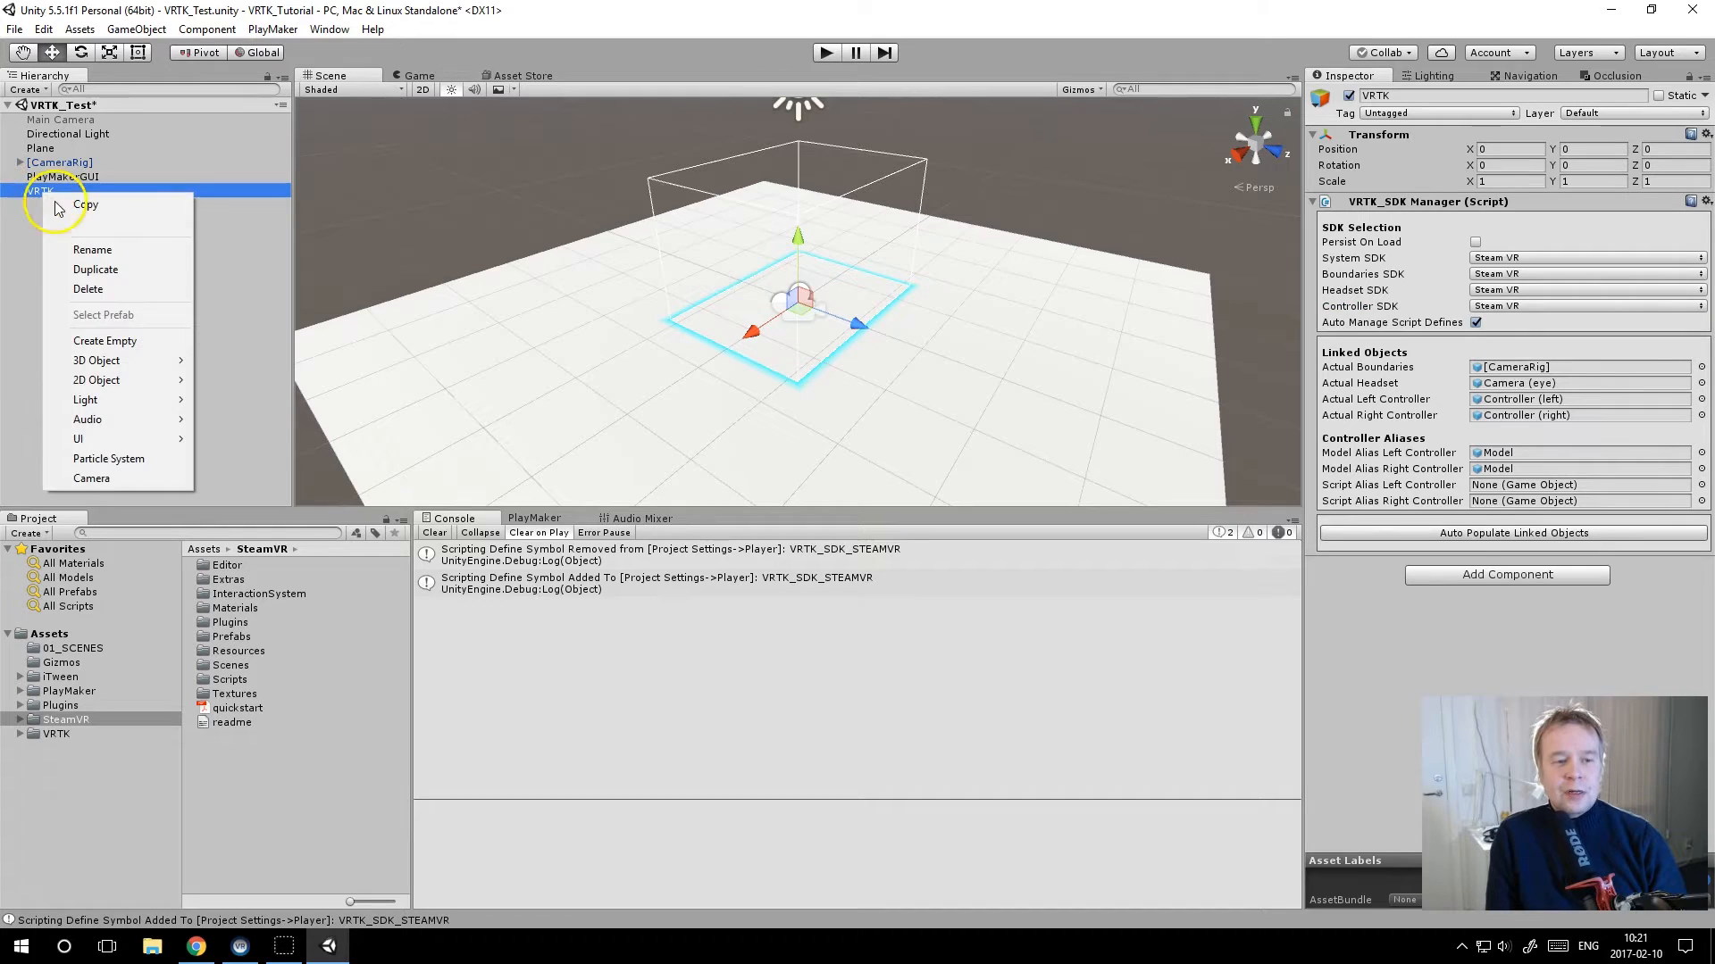
pyautogui.click(108, 340)
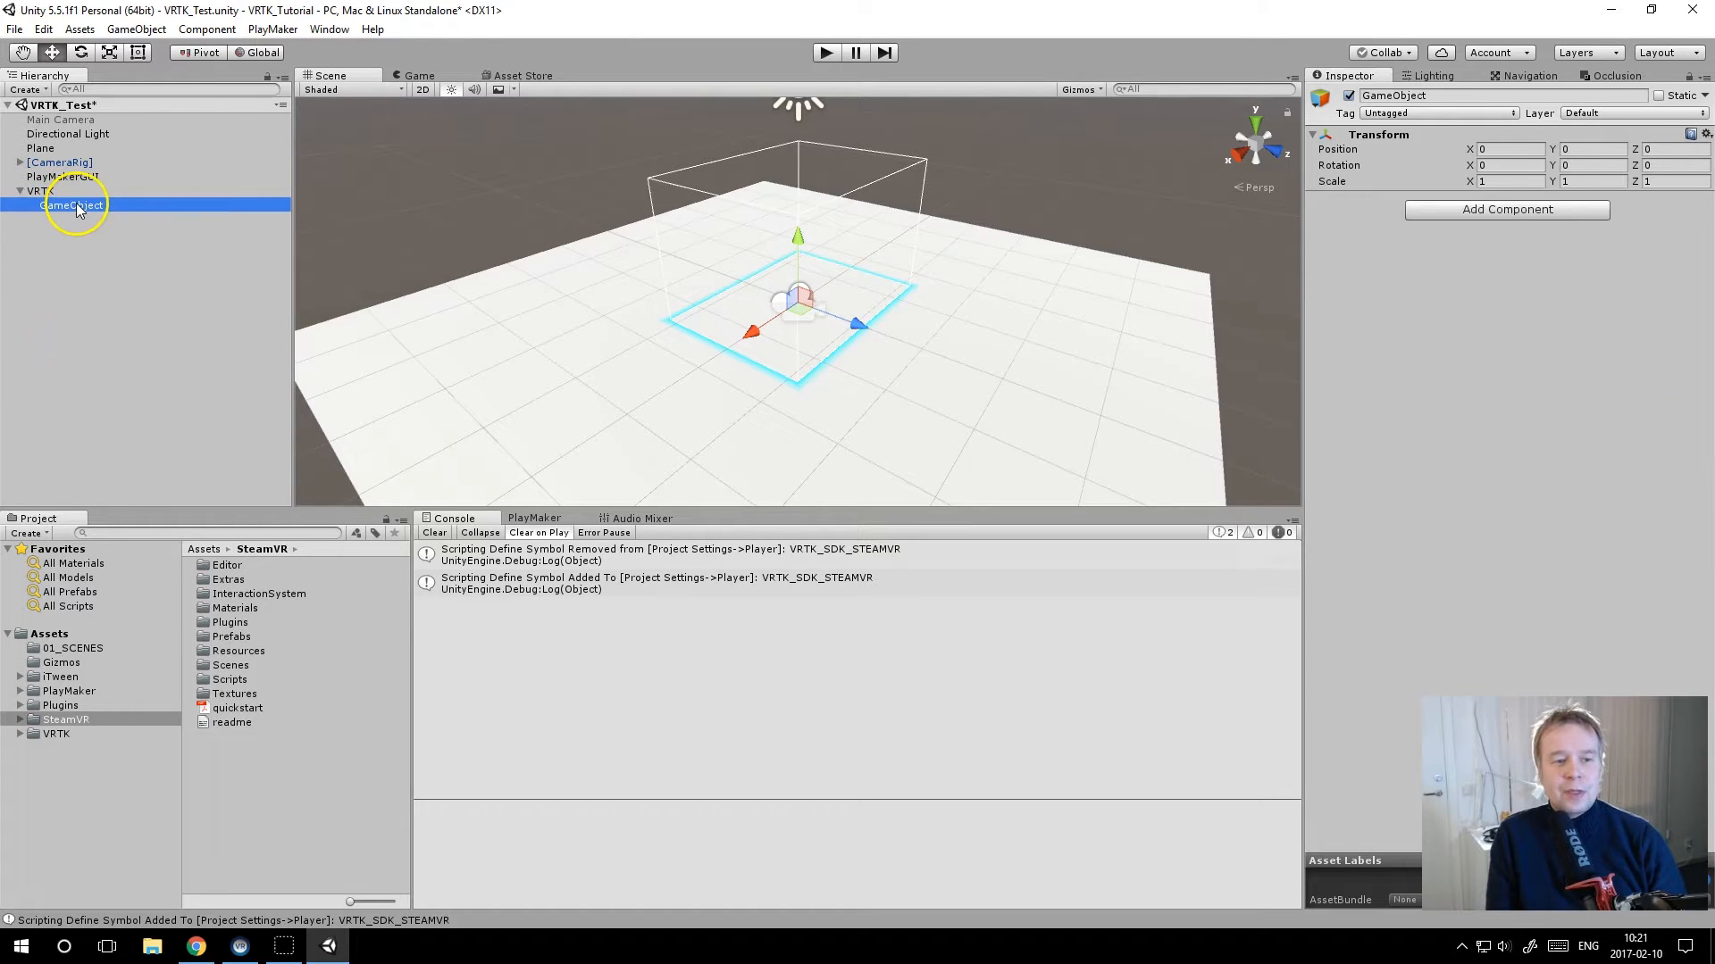
pyautogui.click(77, 205)
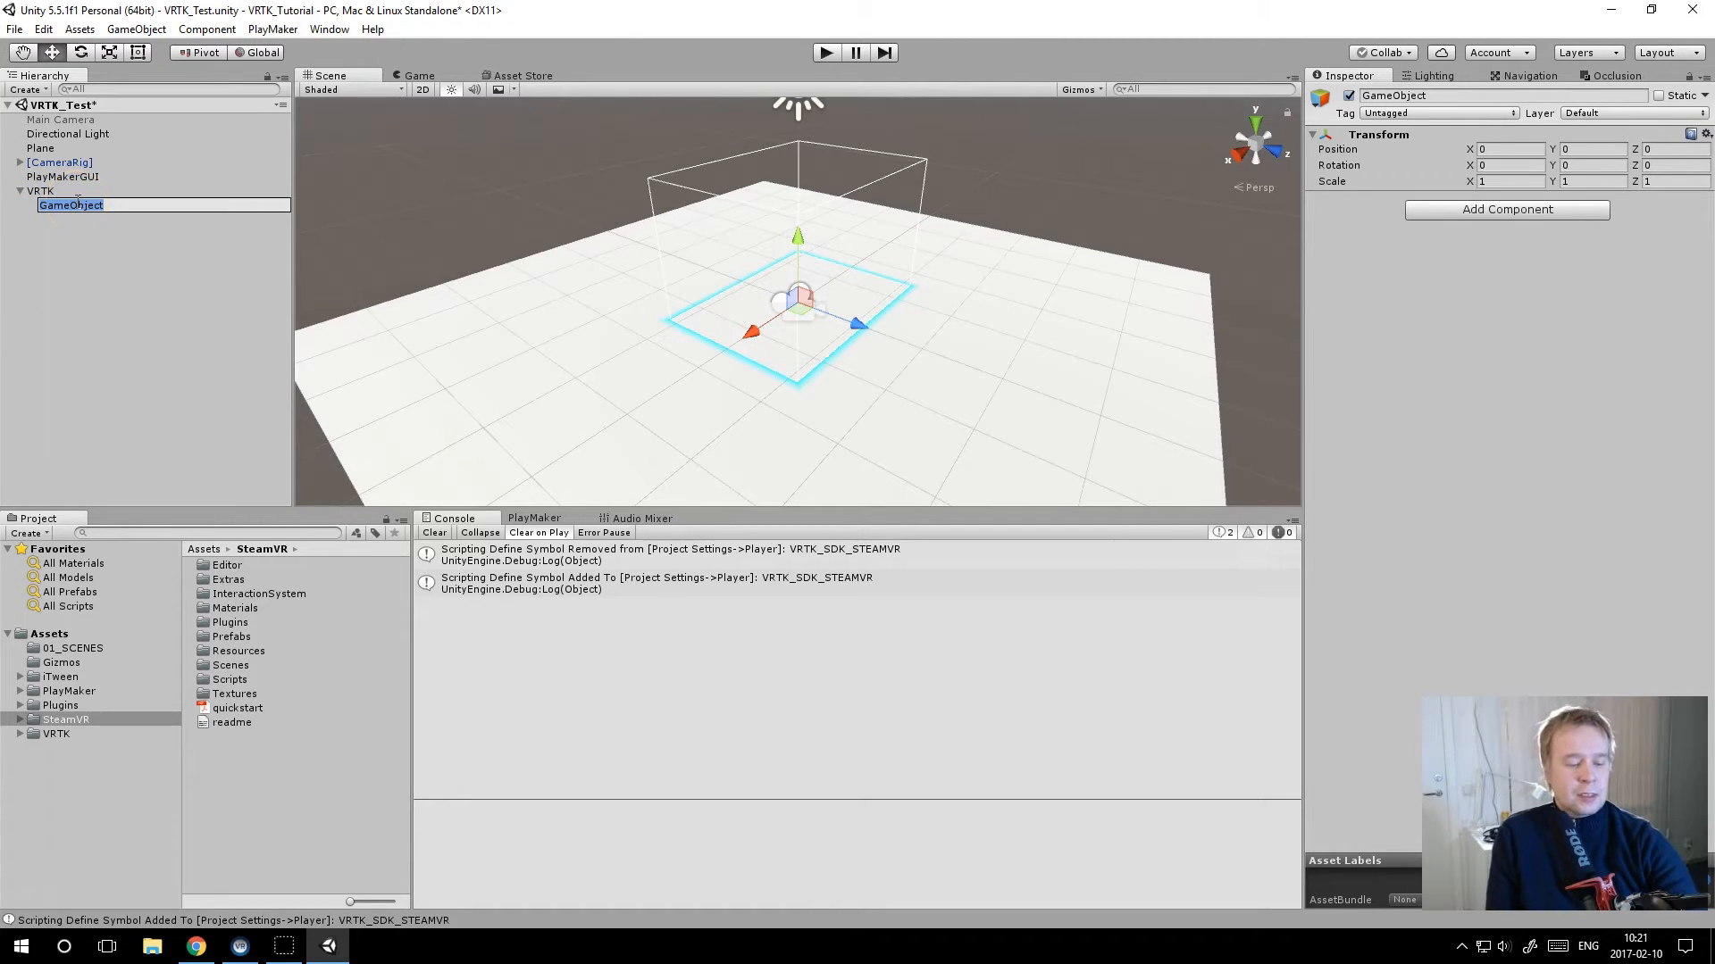
pyautogui.write('LeftContr')
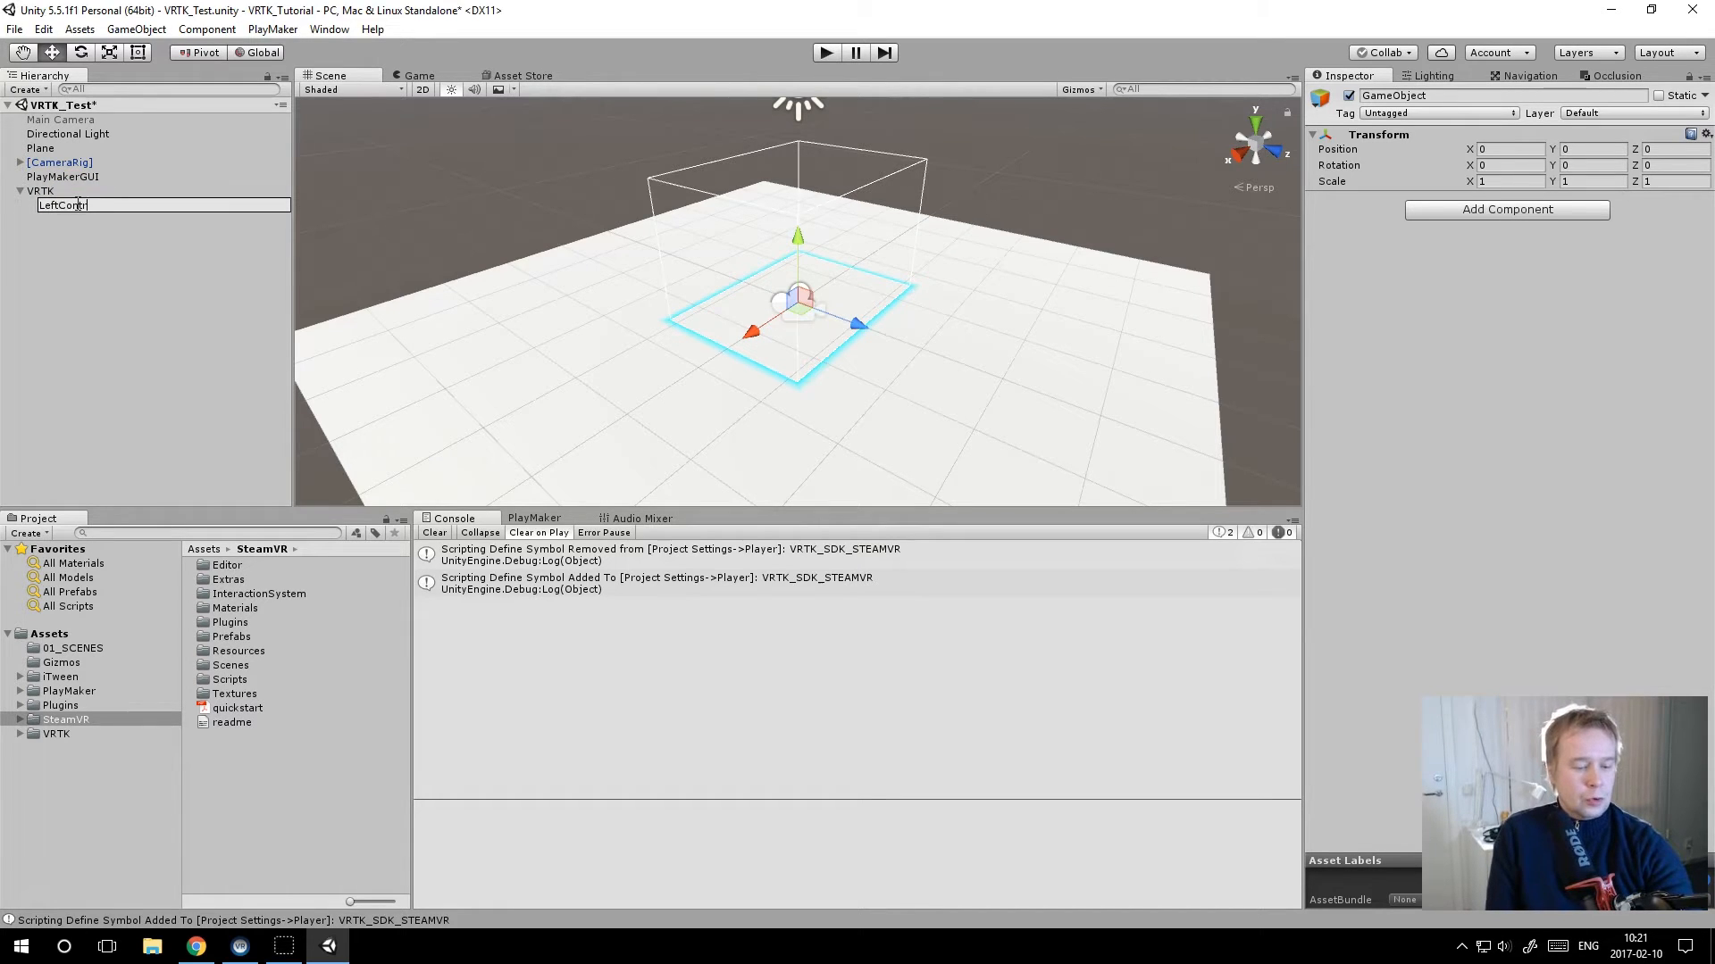
pyautogui.write('oller')
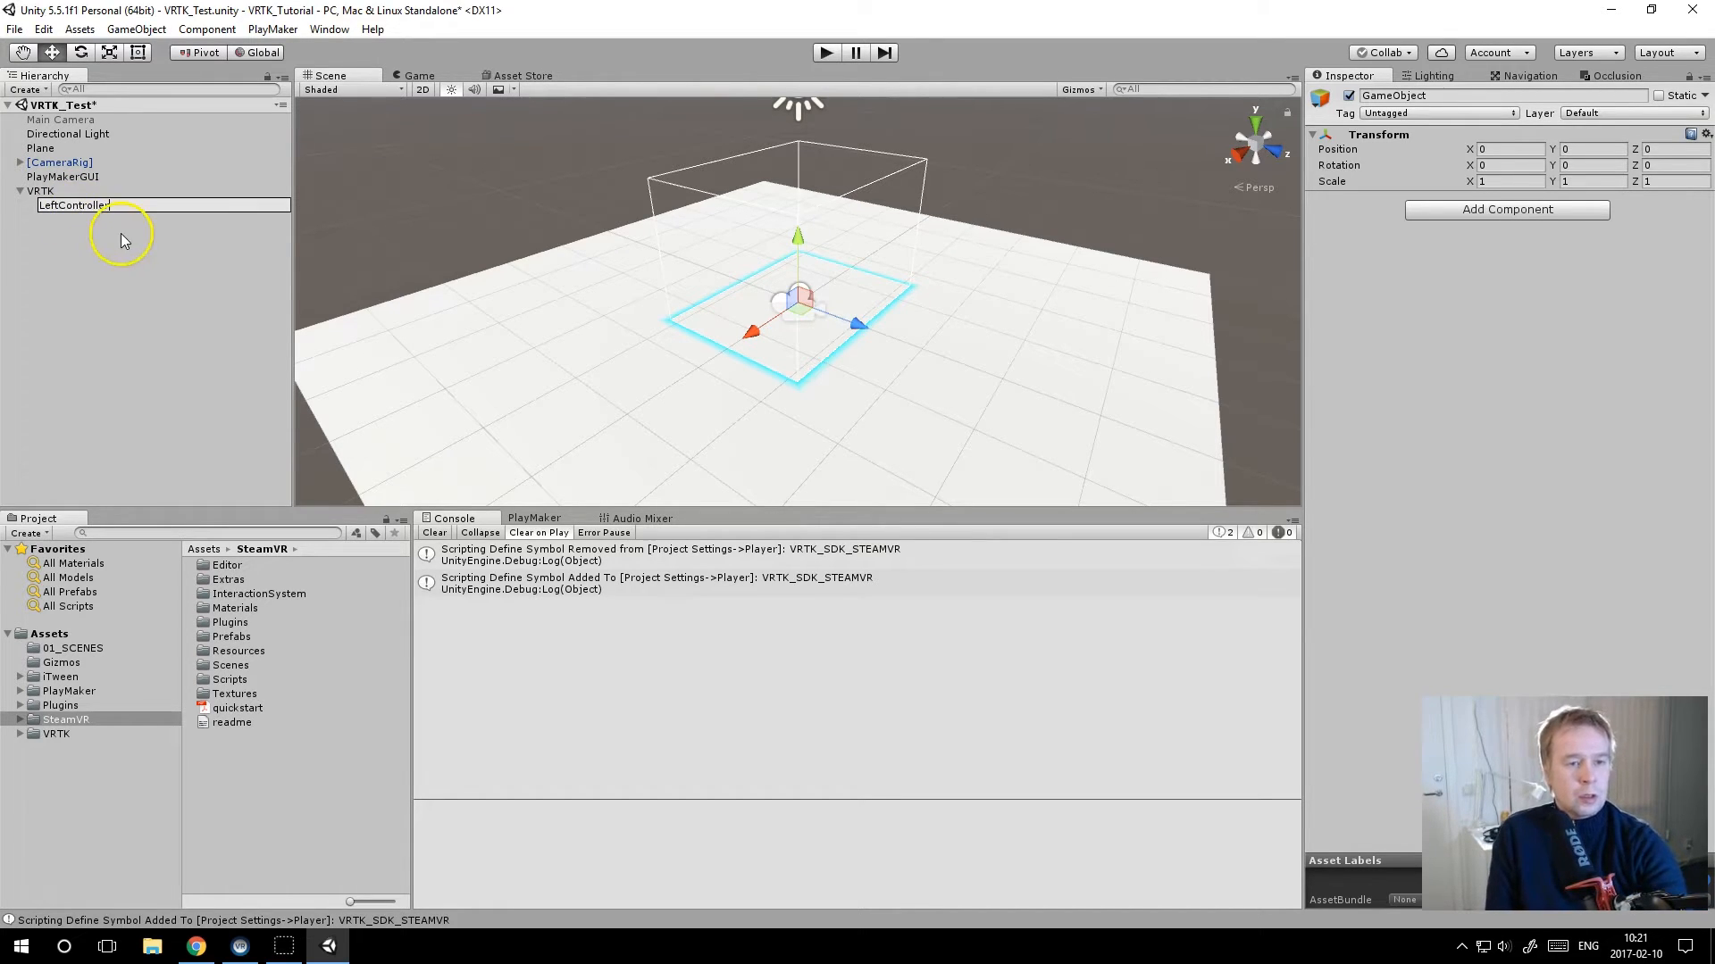
pyautogui.press('Return')
# Step: Create a second empty child object under VRTK and name it RightController
pyautogui.rightClick(54, 191)
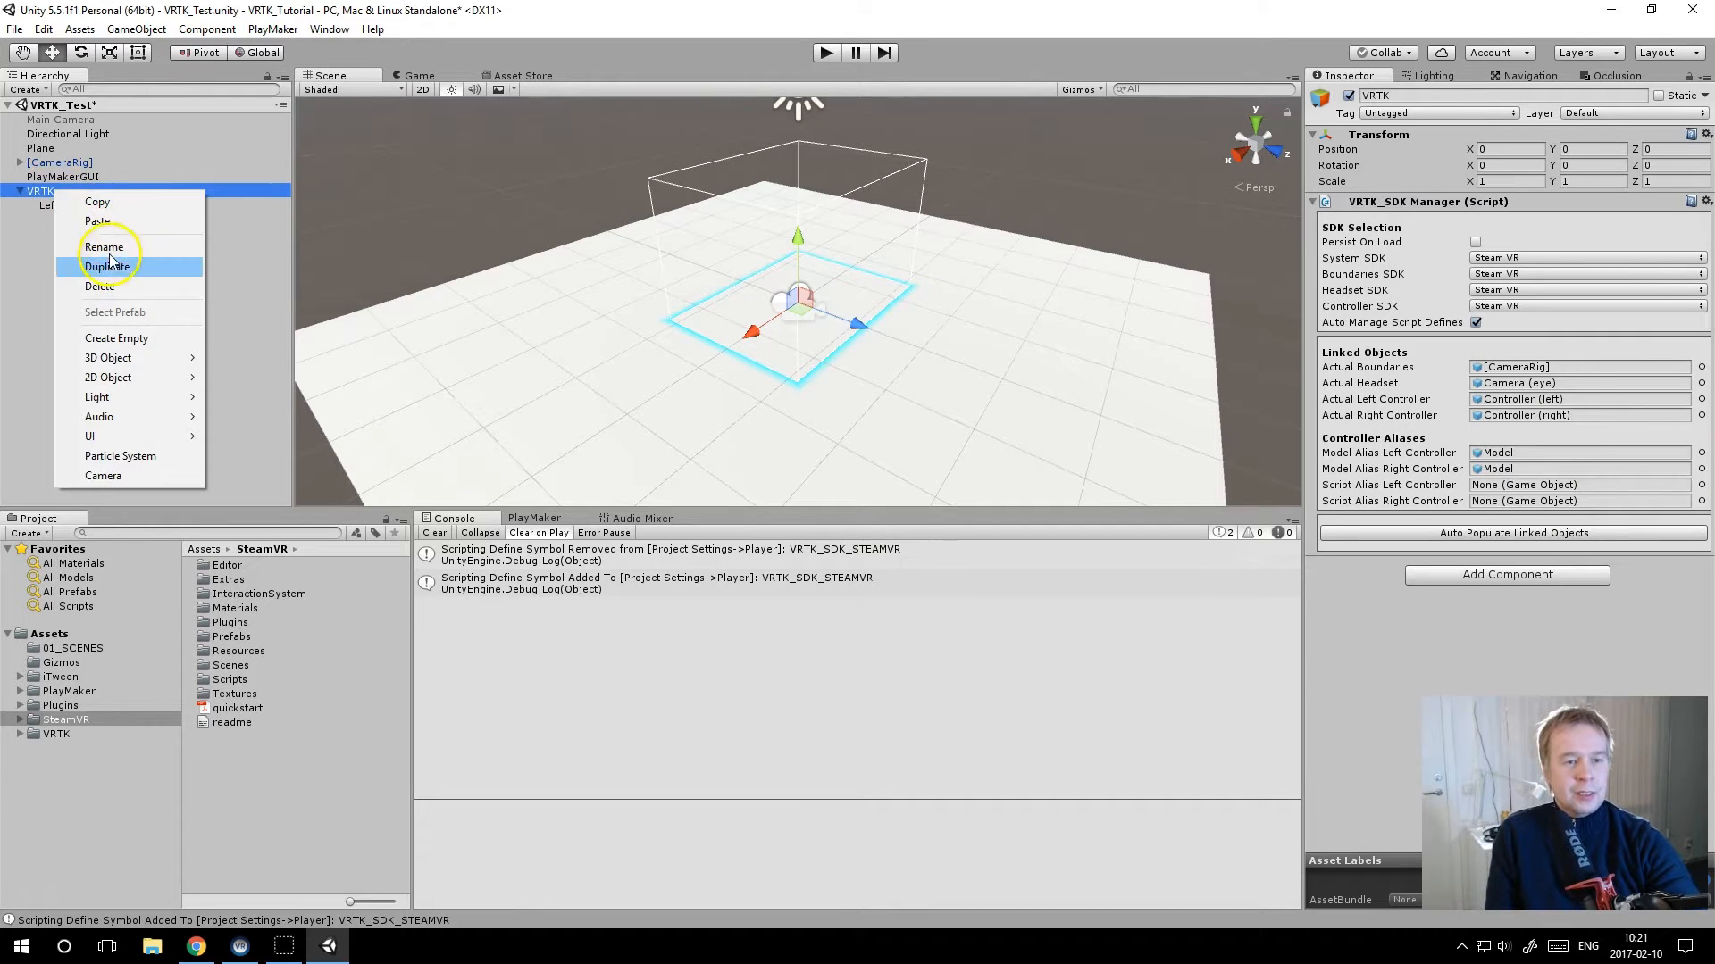
pyautogui.click(139, 336)
pyautogui.rightClick(78, 223)
pyautogui.click(131, 275)
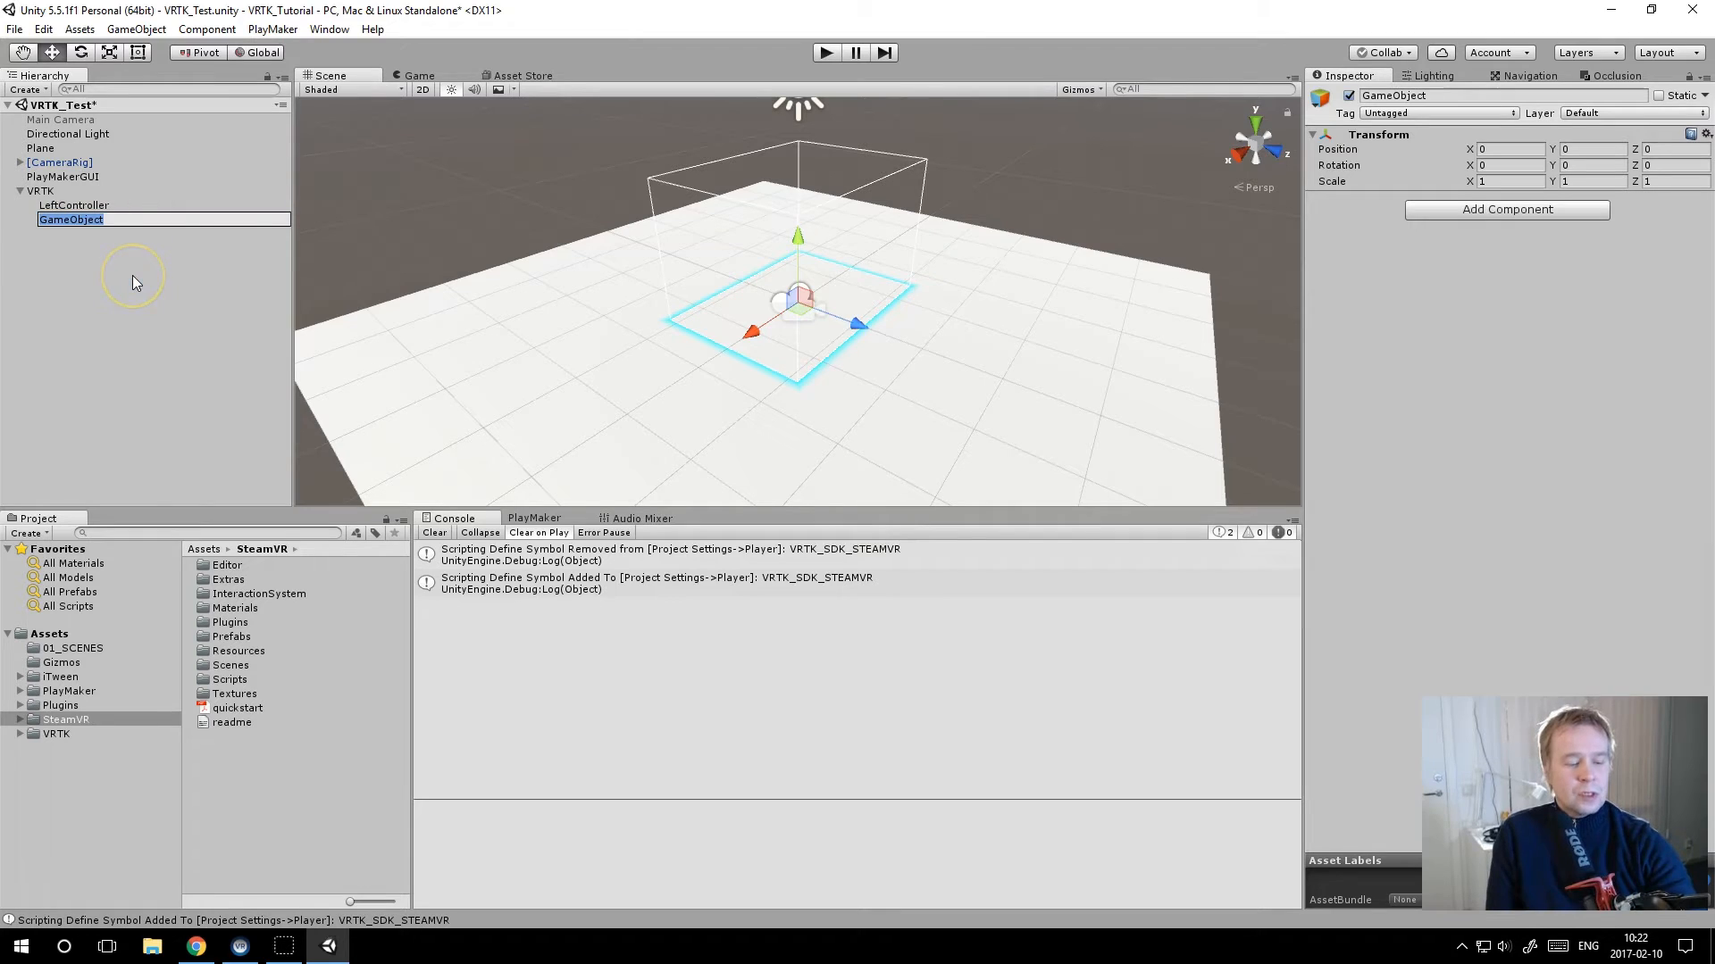
pyautogui.write('RightContr')
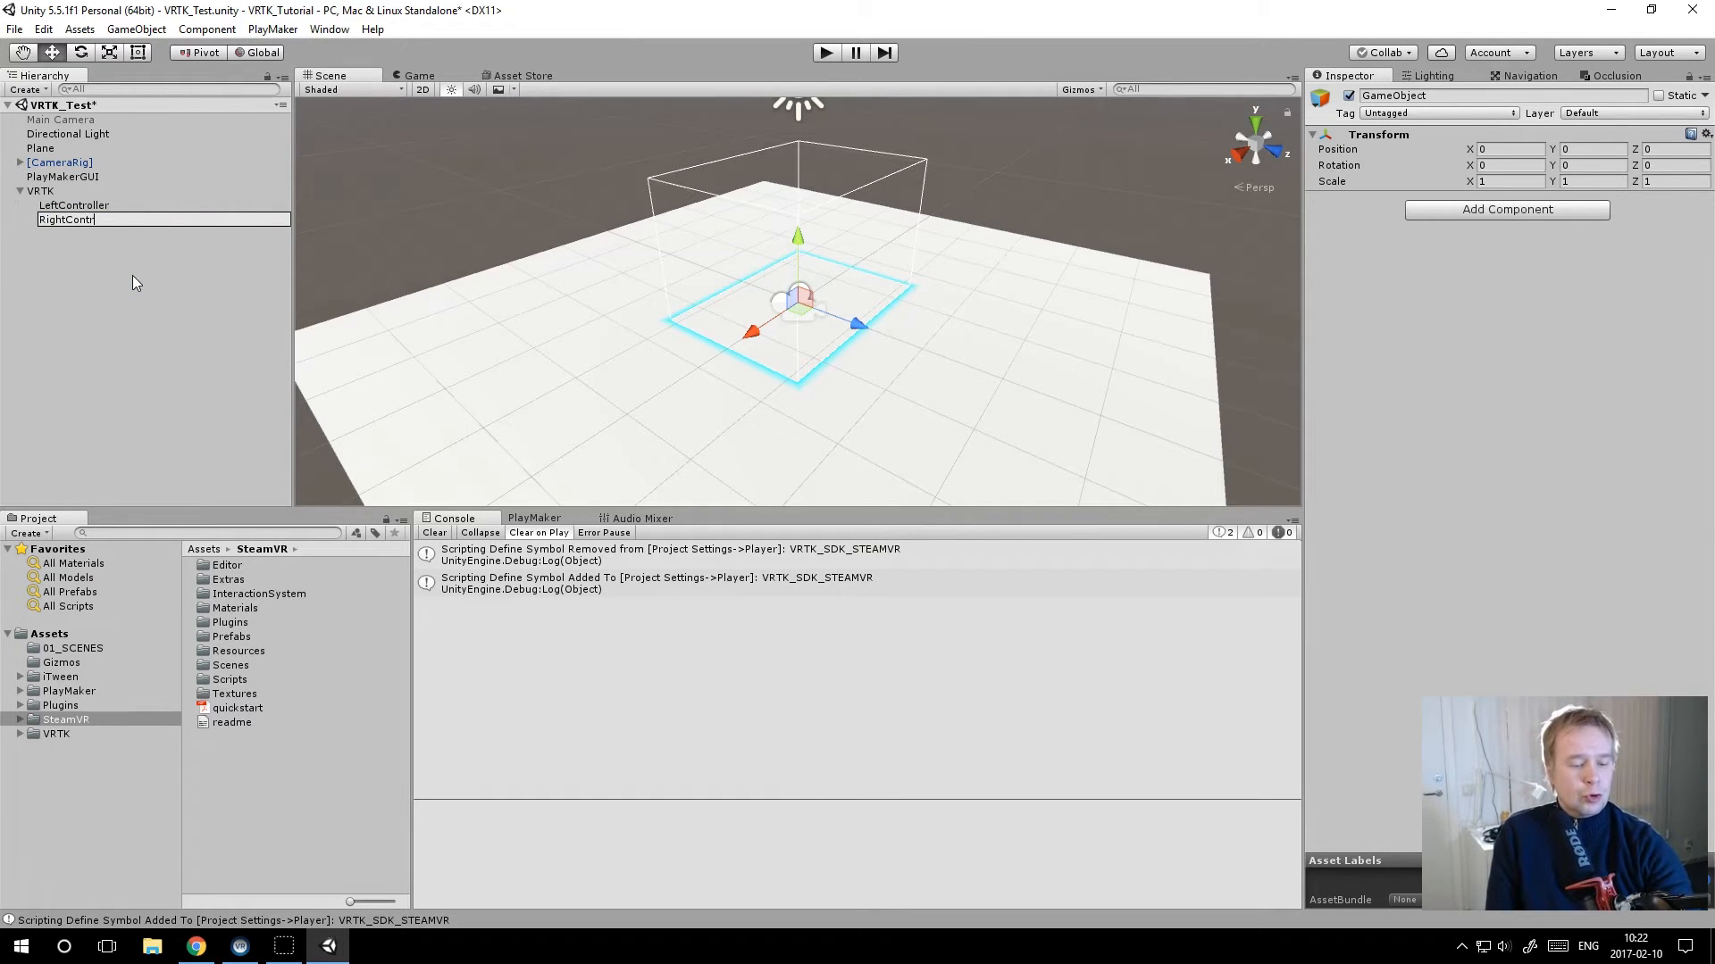
pyautogui.press('Return')
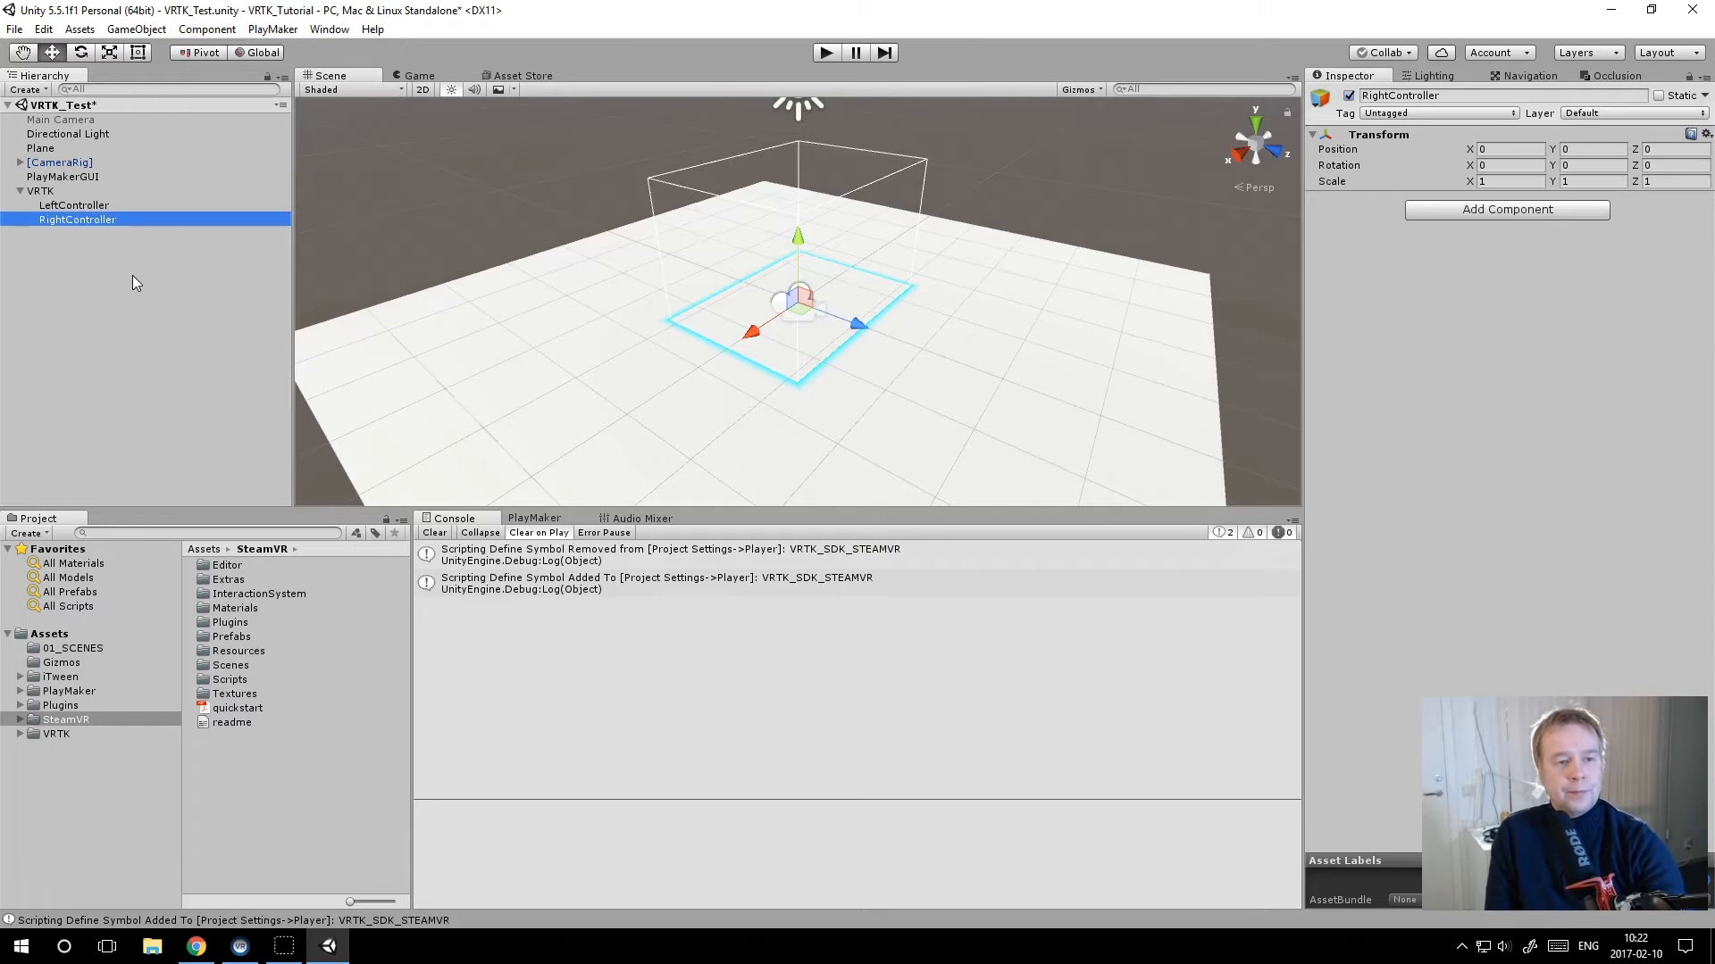
# Step: Add the VRTK_Controller Events script component to both LeftController and RightController at once
pyautogui.click(84, 206)
pyautogui.keyDown('shift'); pyautogui.click(87, 219); pyautogui.keyUp('shift')
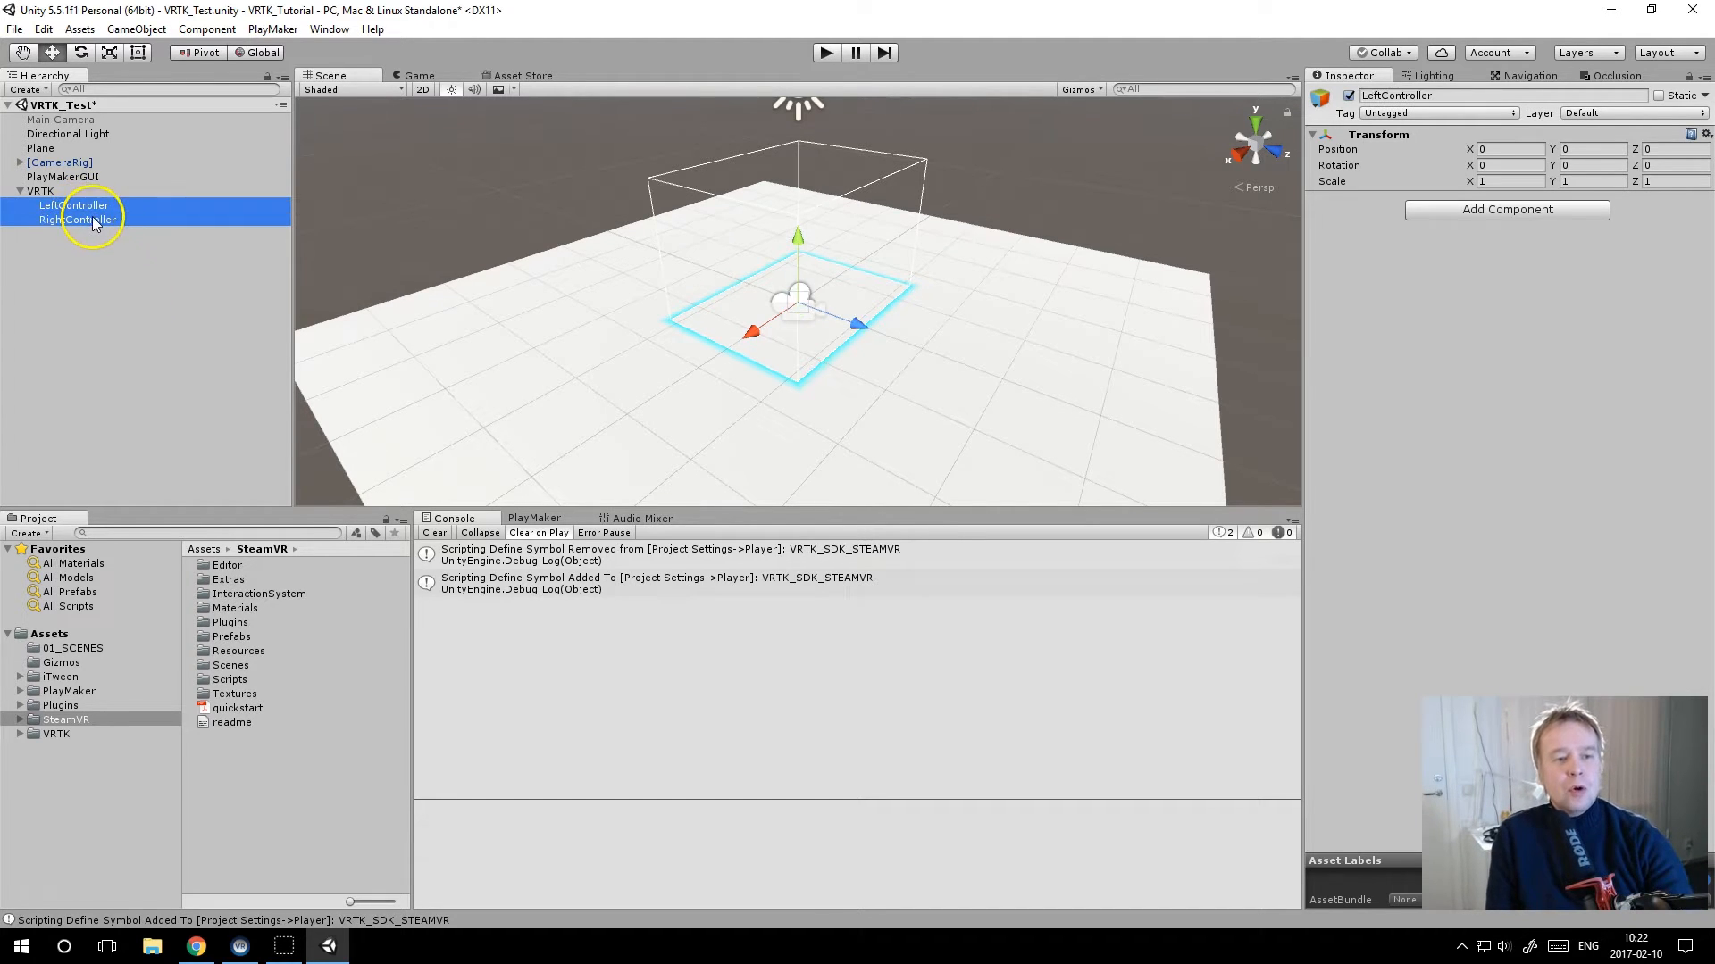
pyautogui.click(1476, 212)
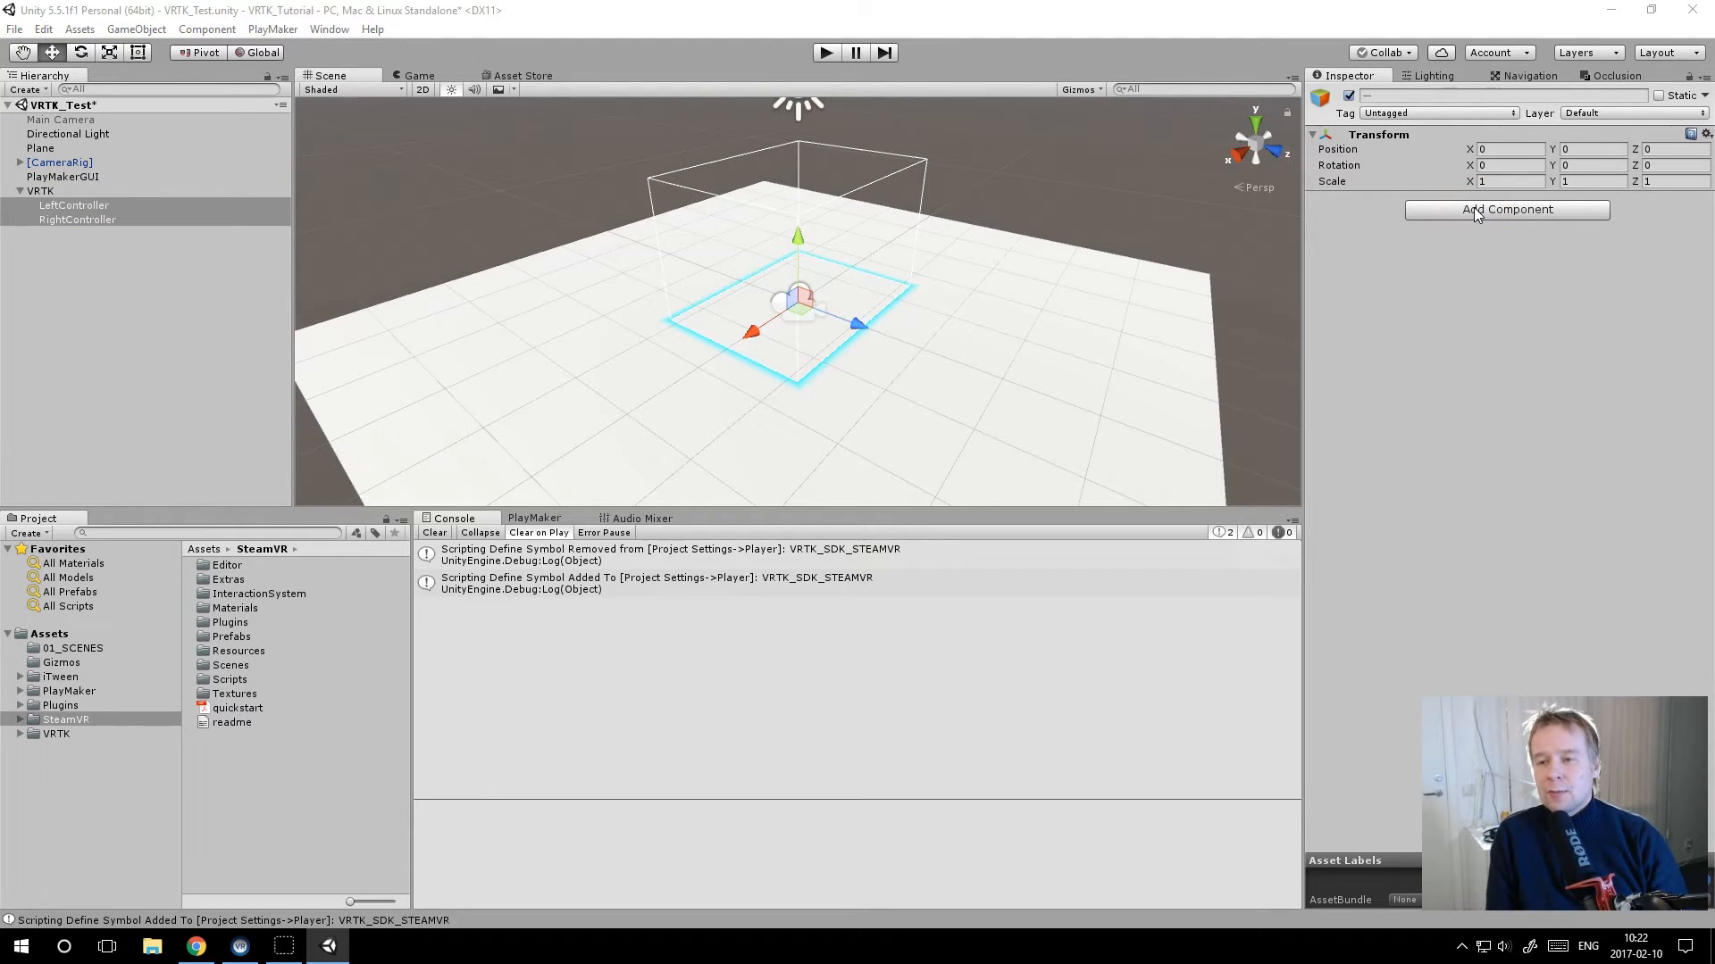
pyautogui.click(1473, 209)
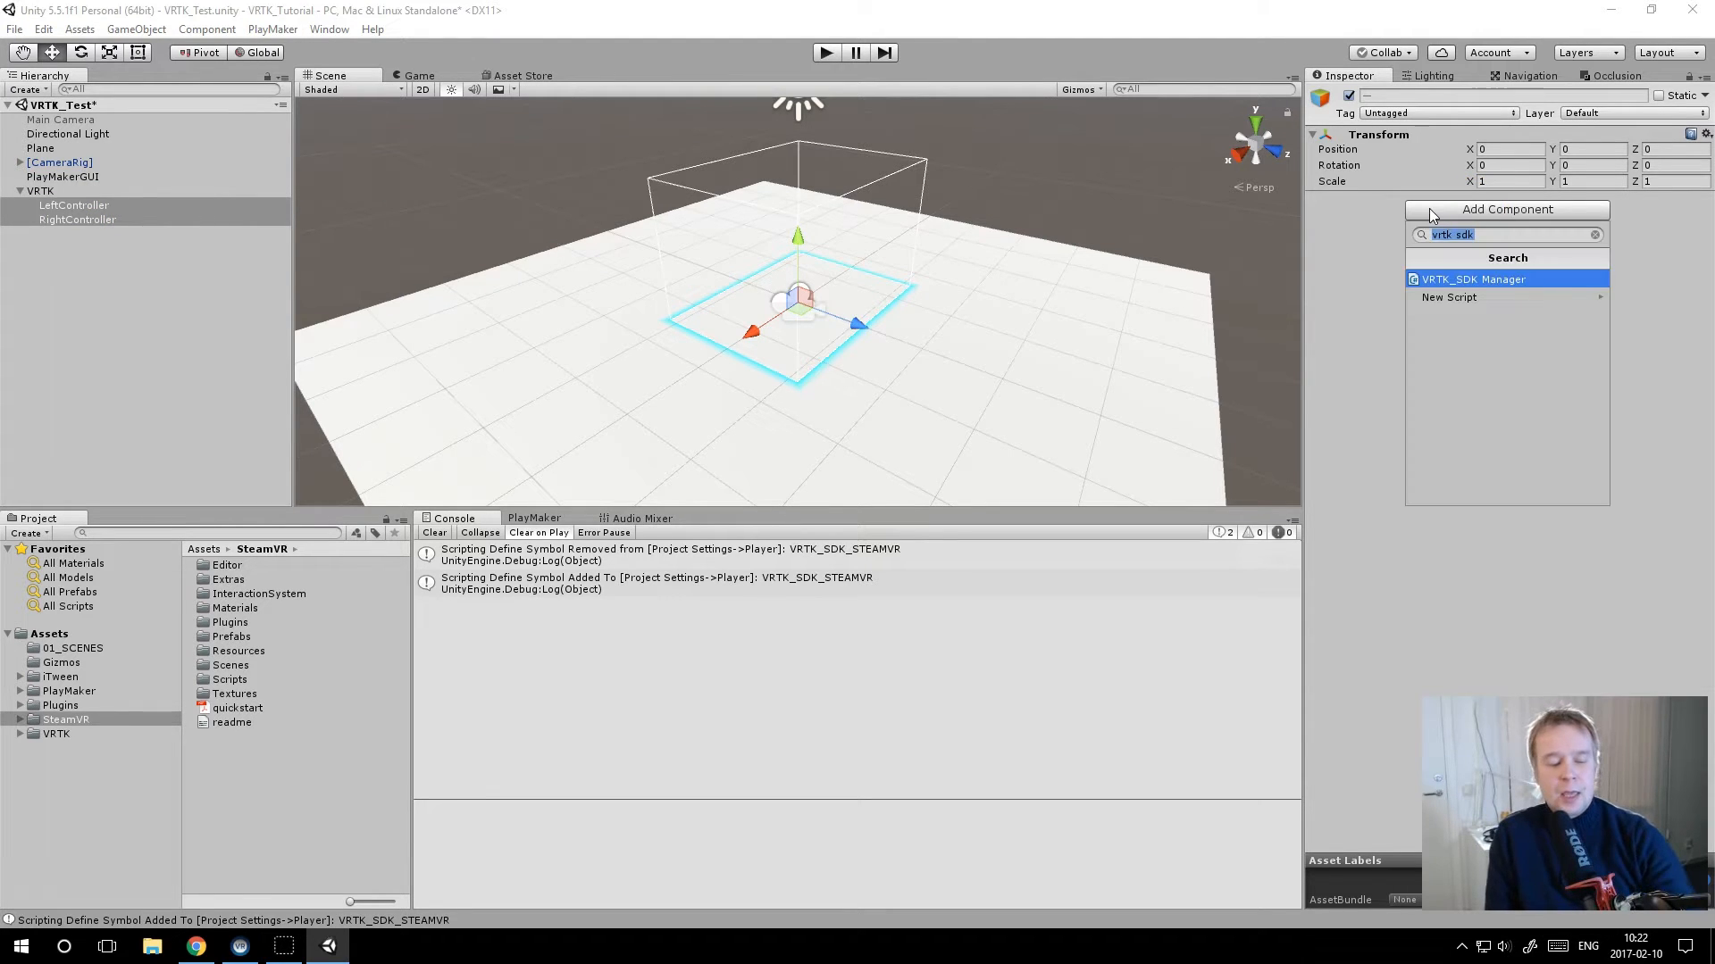
pyautogui.write('vrtk')
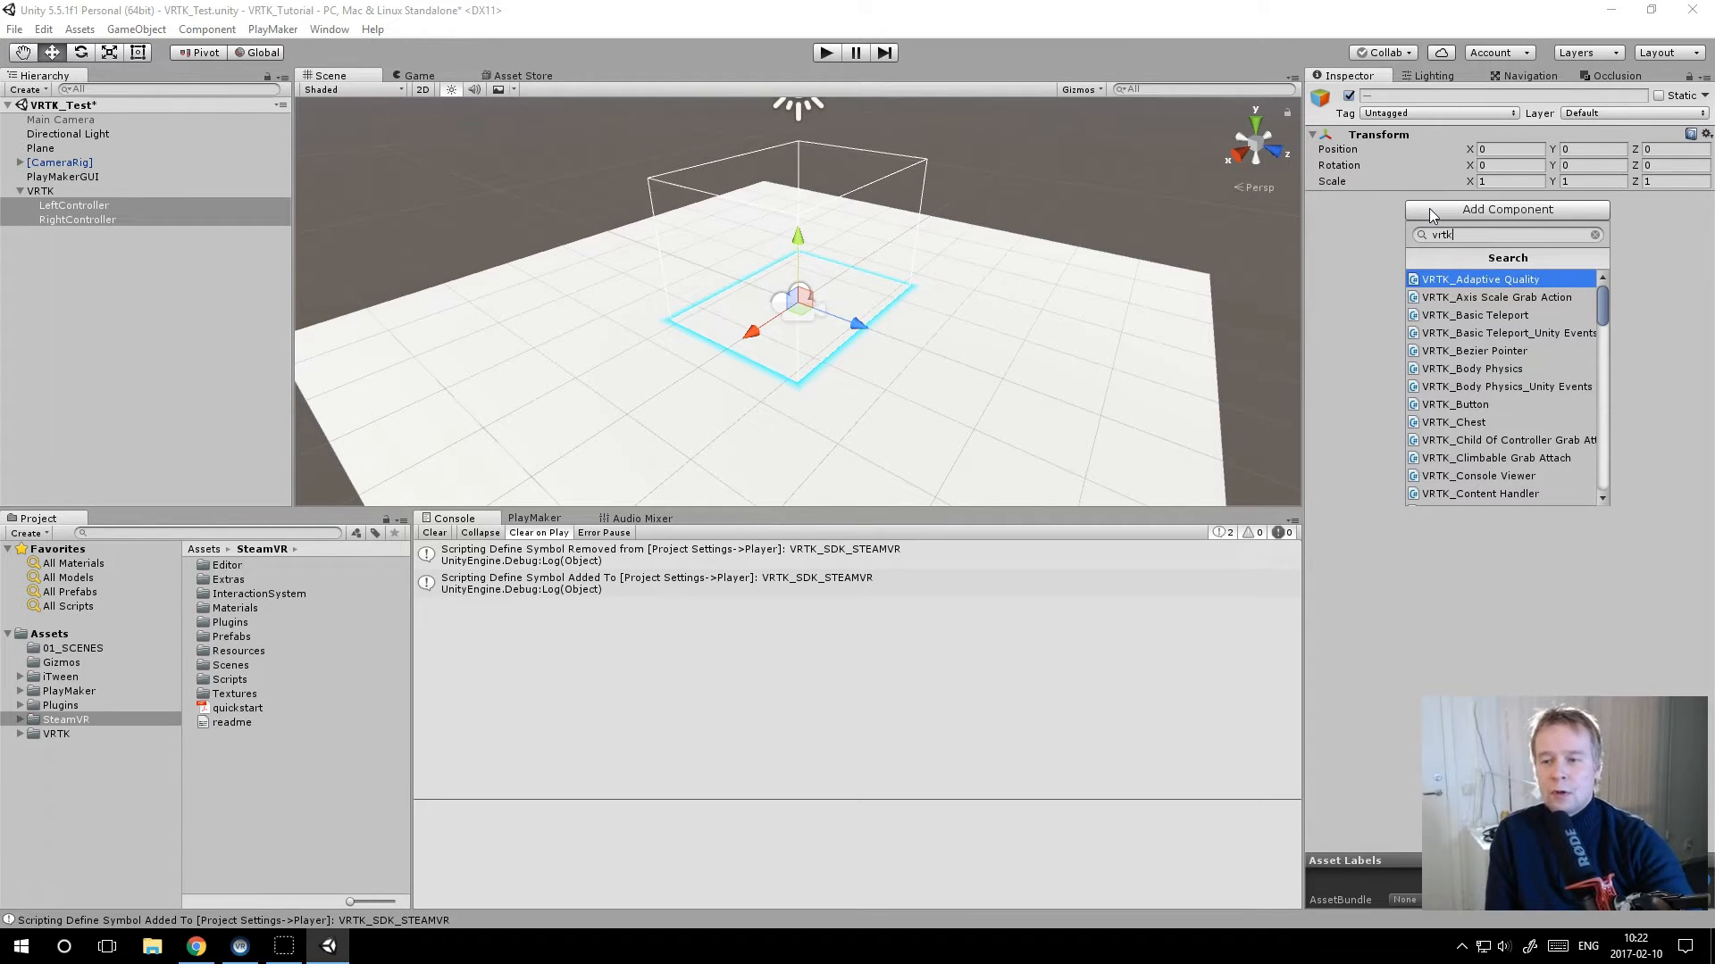
pyautogui.write(' co')
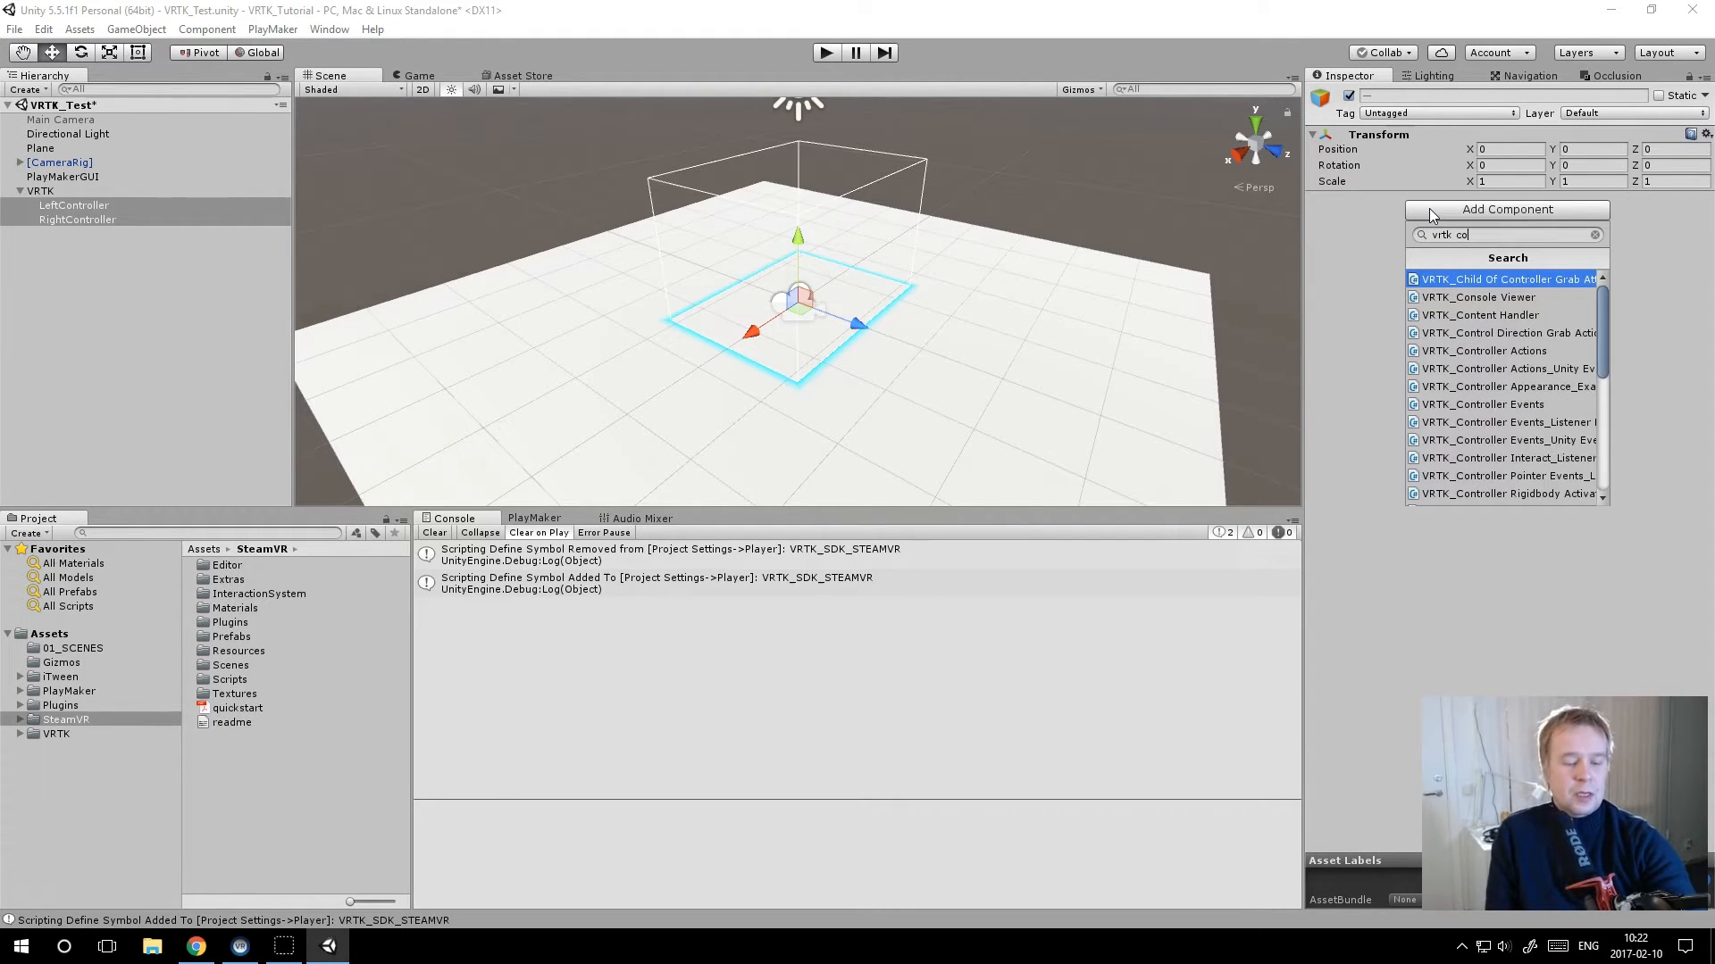
pyautogui.write('ntroller')
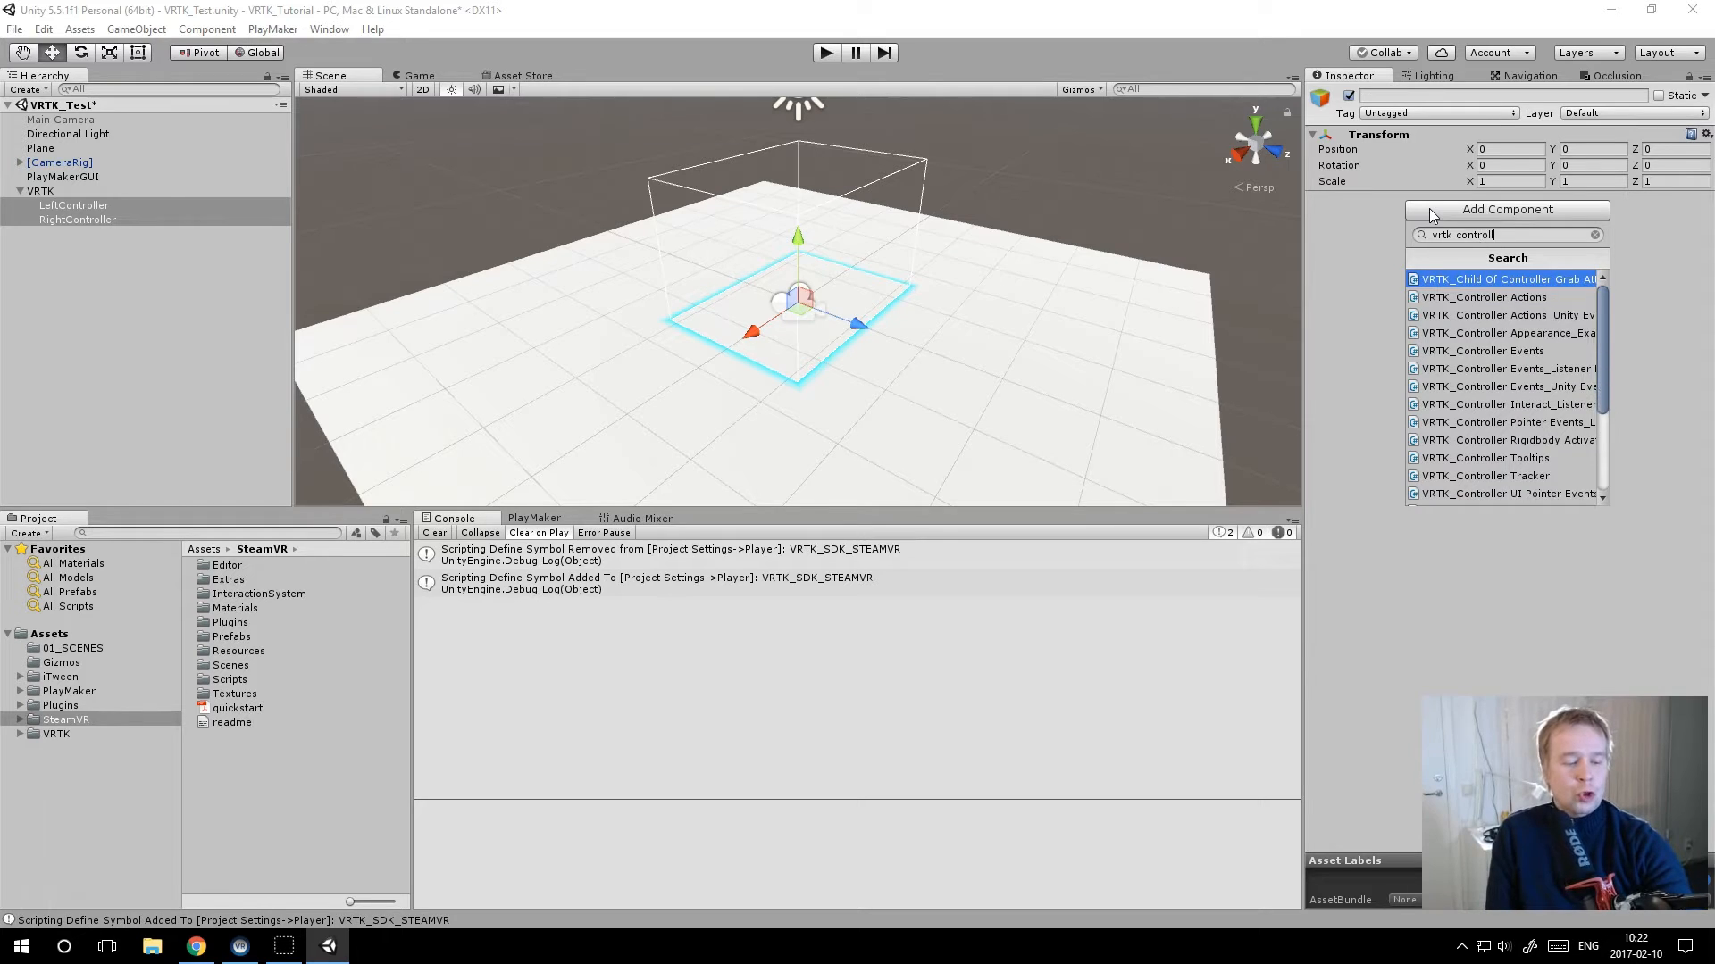
pyautogui.click(1503, 350)
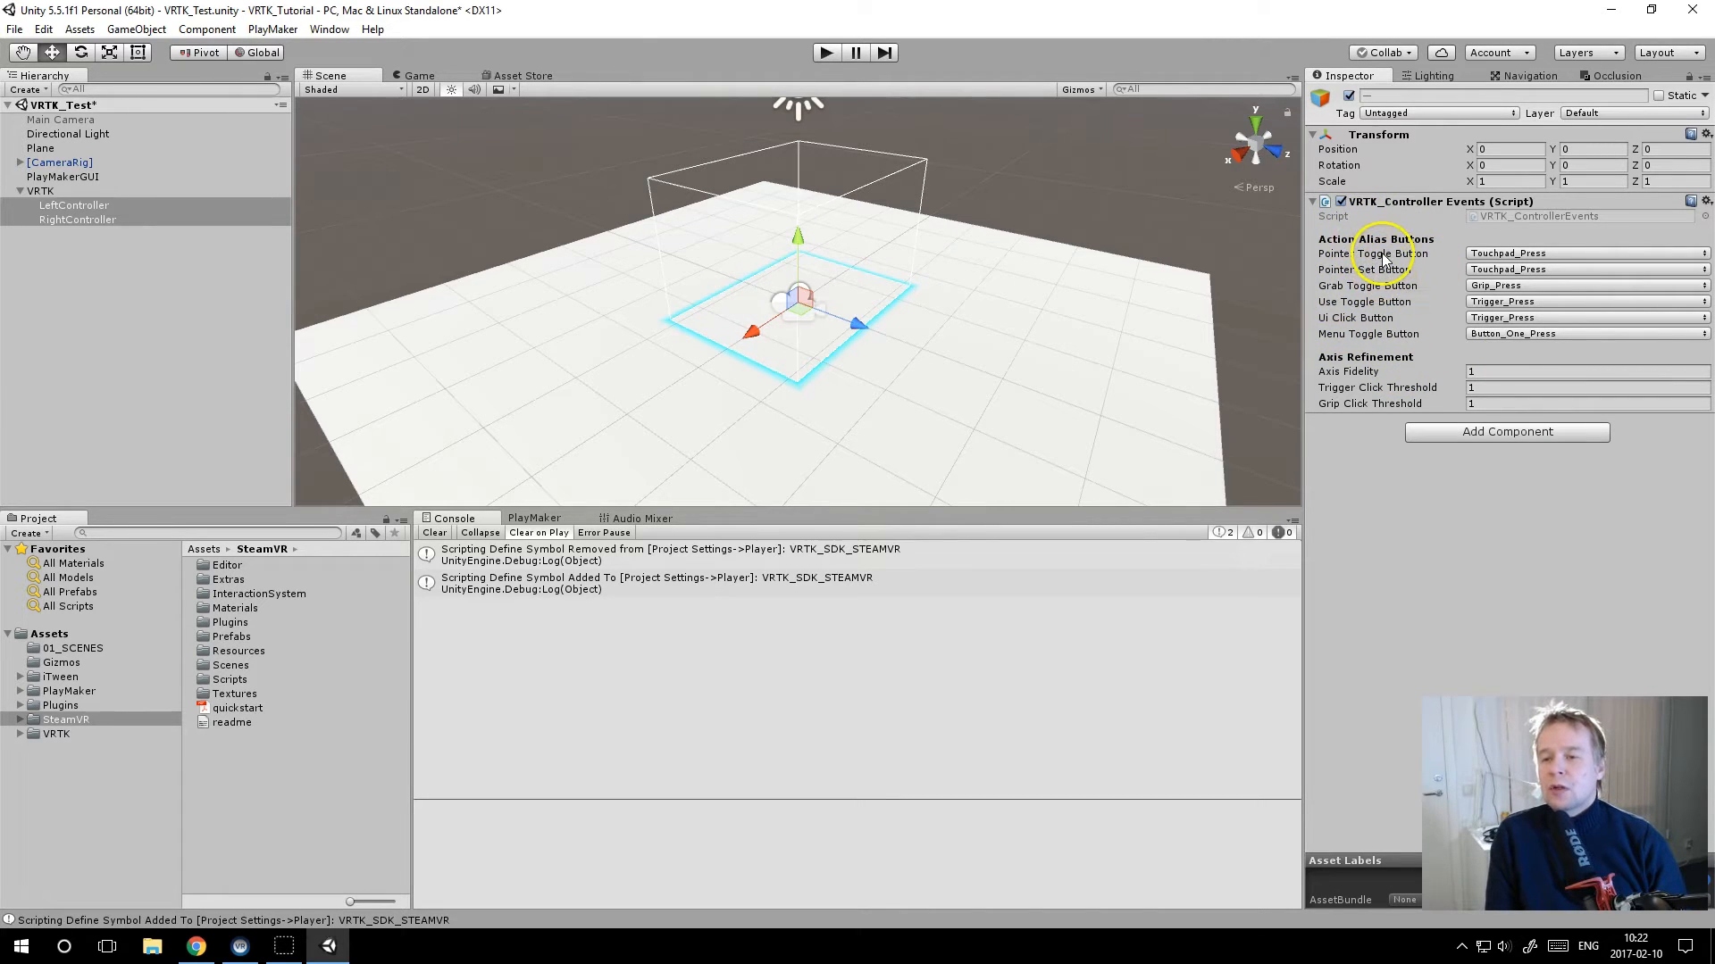
pyautogui.moveTo(1387, 260)
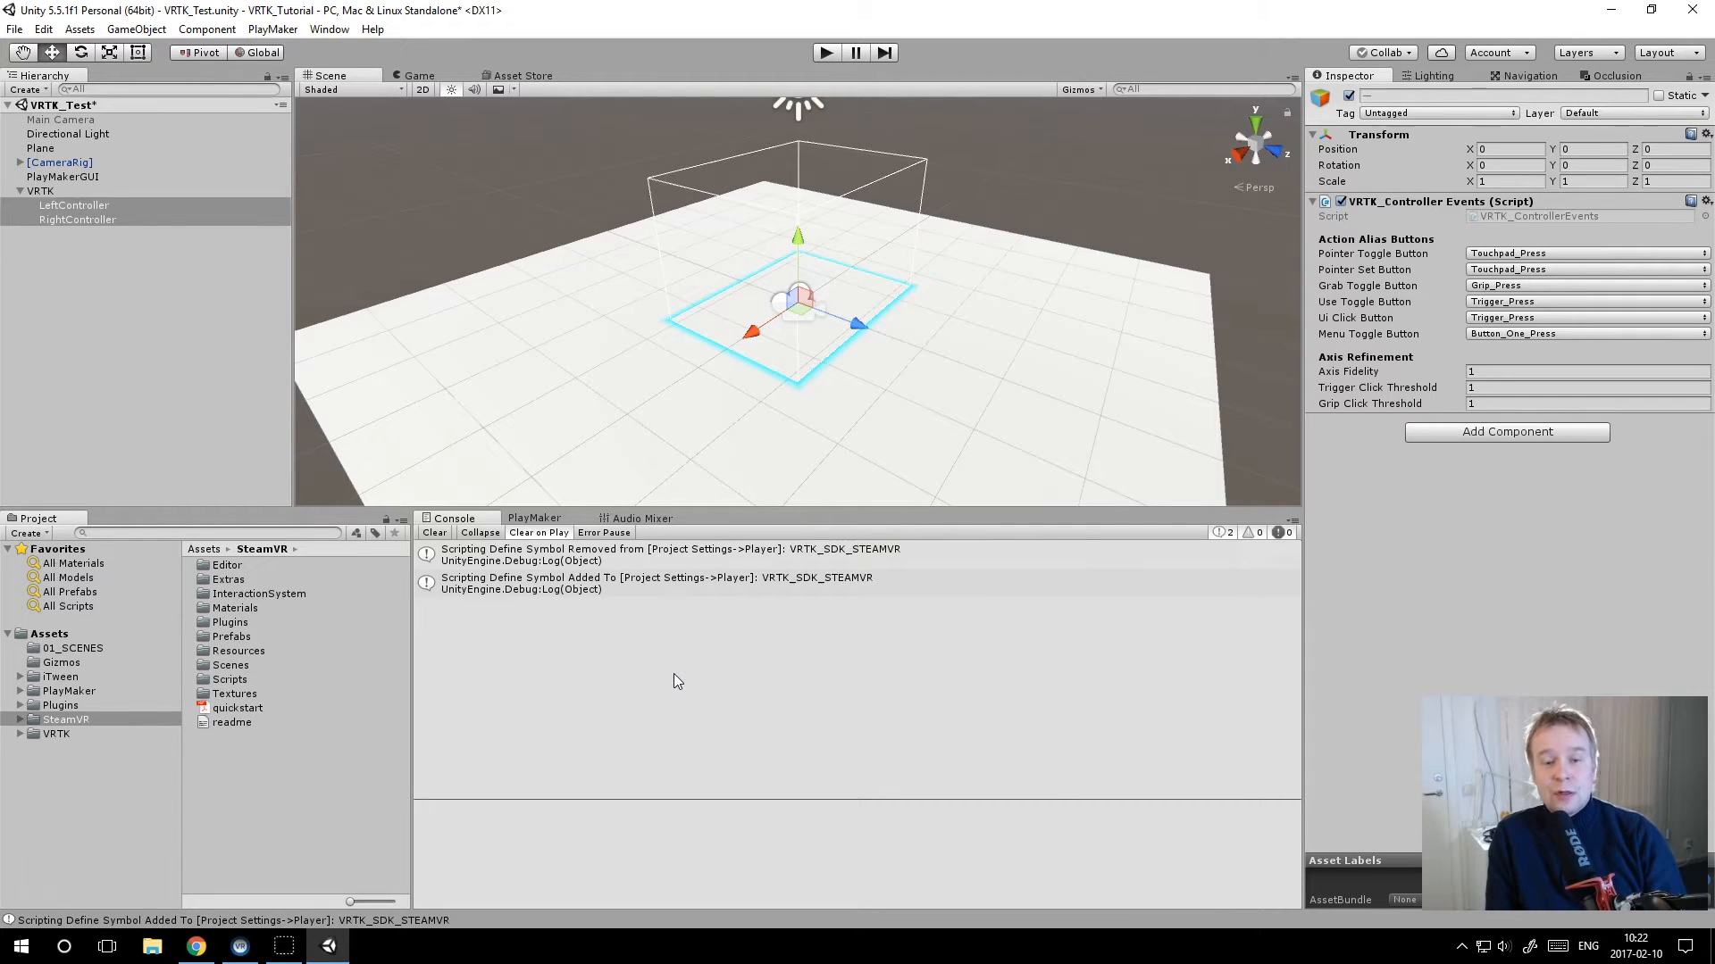
# Step: Create a new empty game object at the scene's root level and name it ControllerManager
pyautogui.click(248, 455)
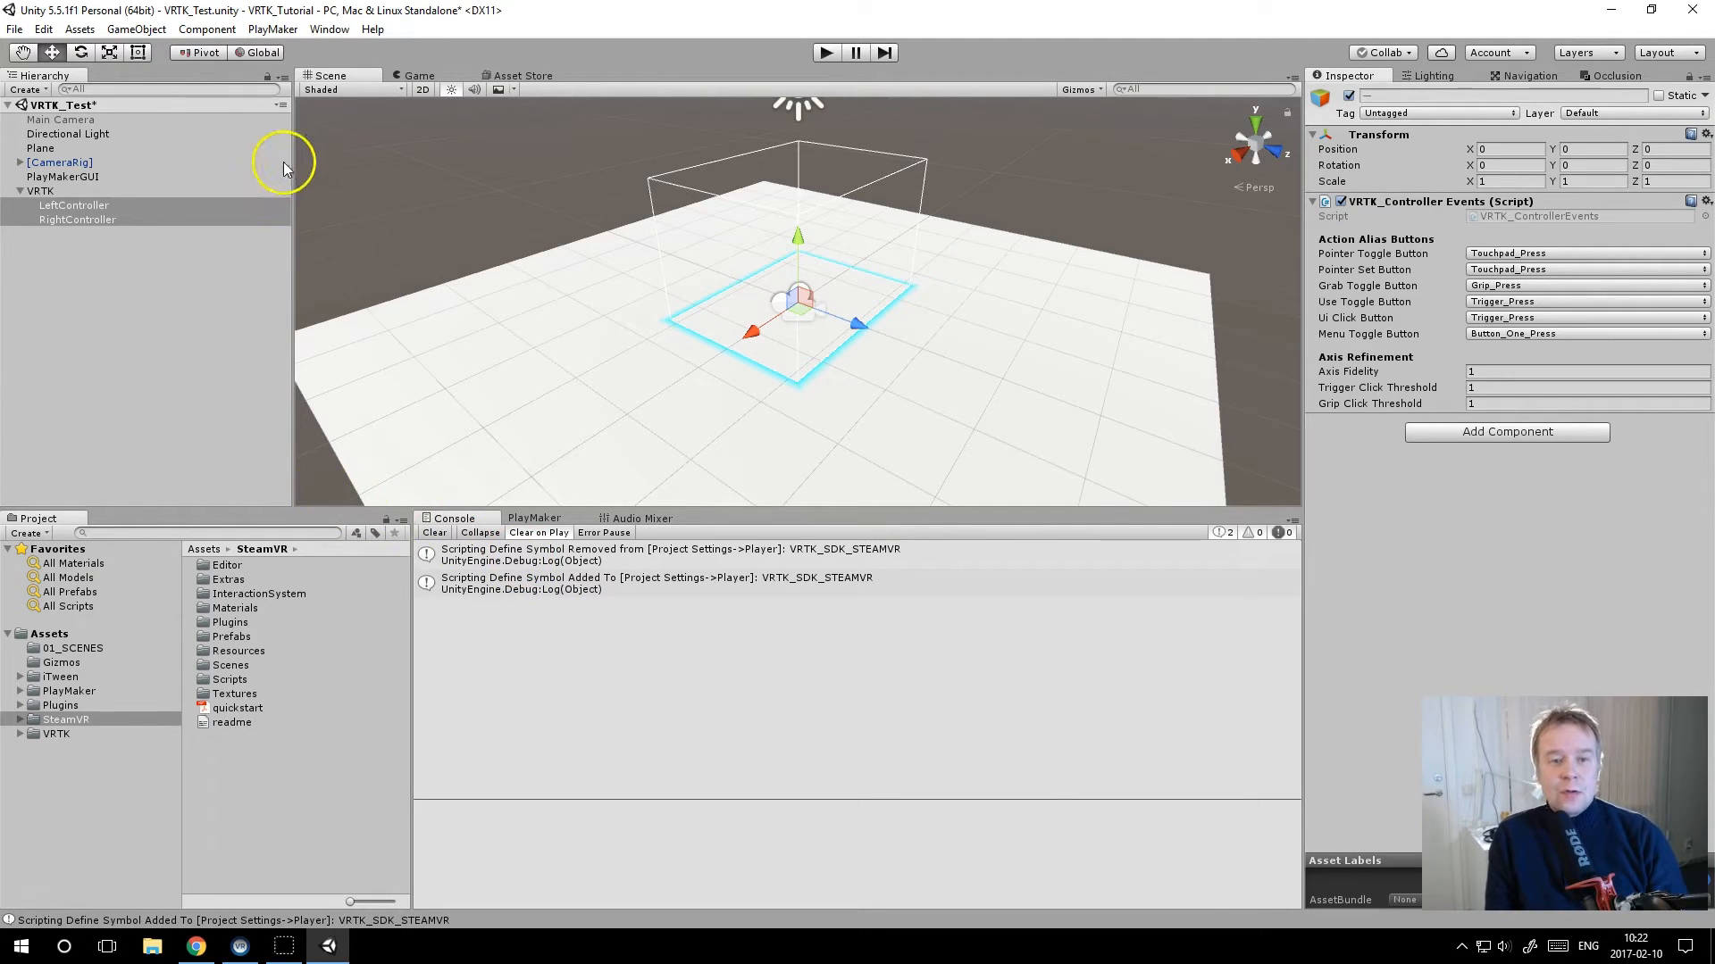
pyautogui.click(82, 269)
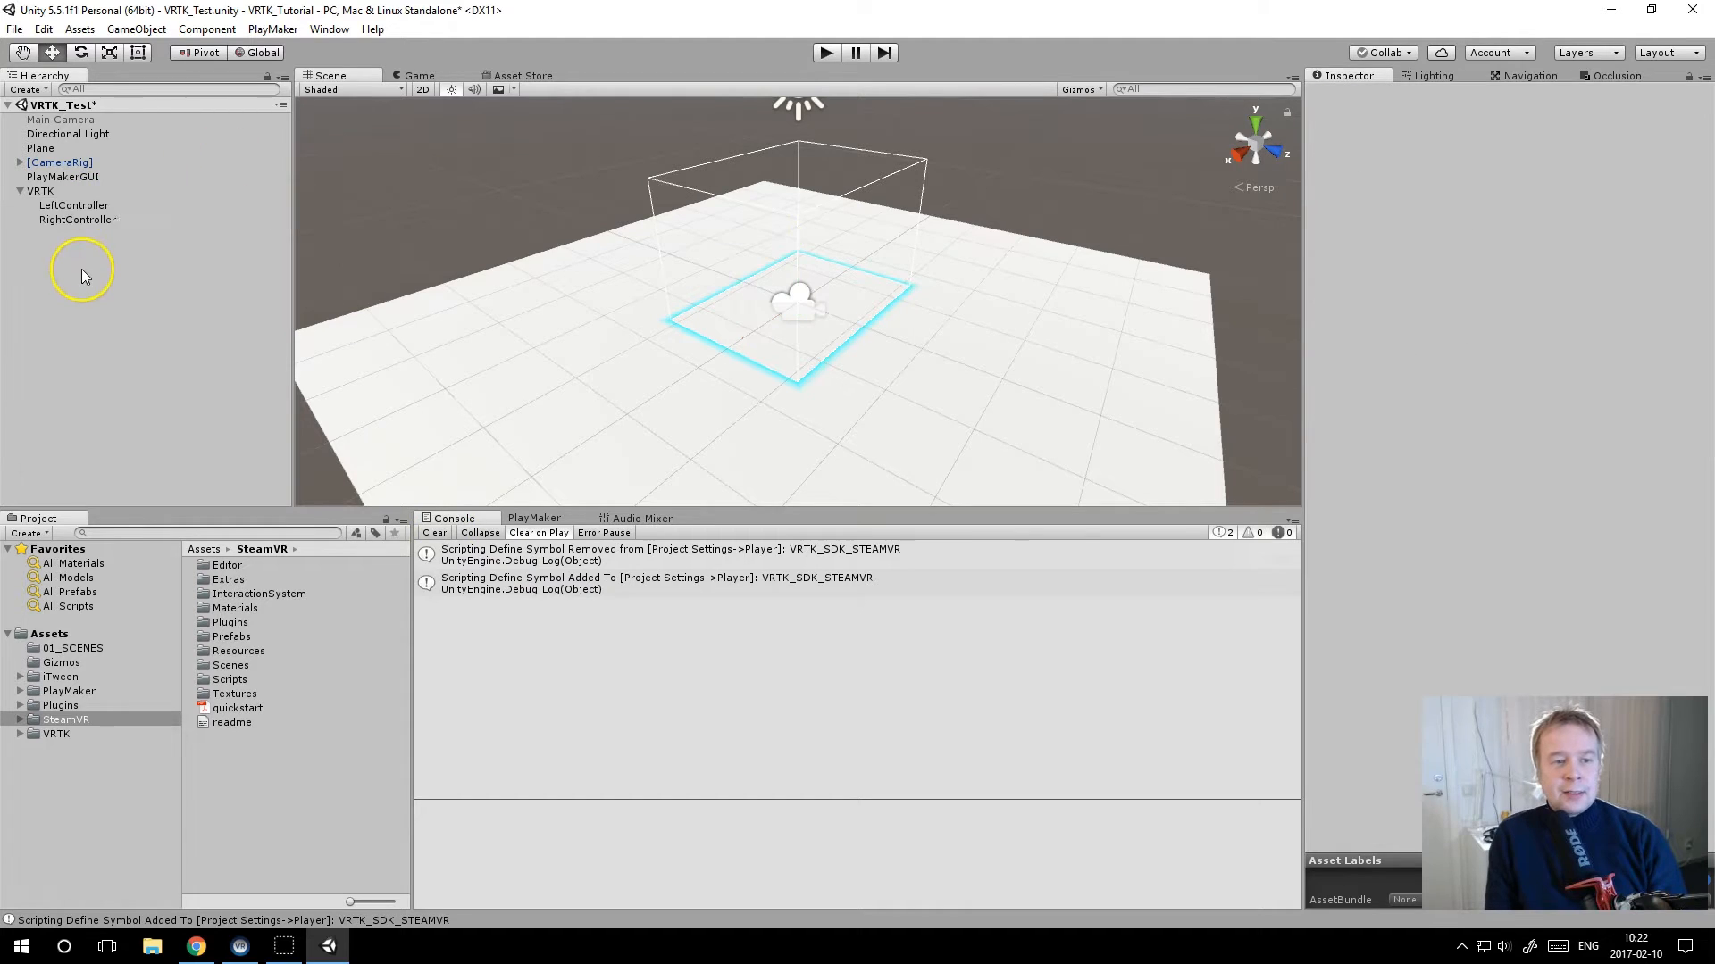
pyautogui.click(143, 29)
pyautogui.click(162, 50)
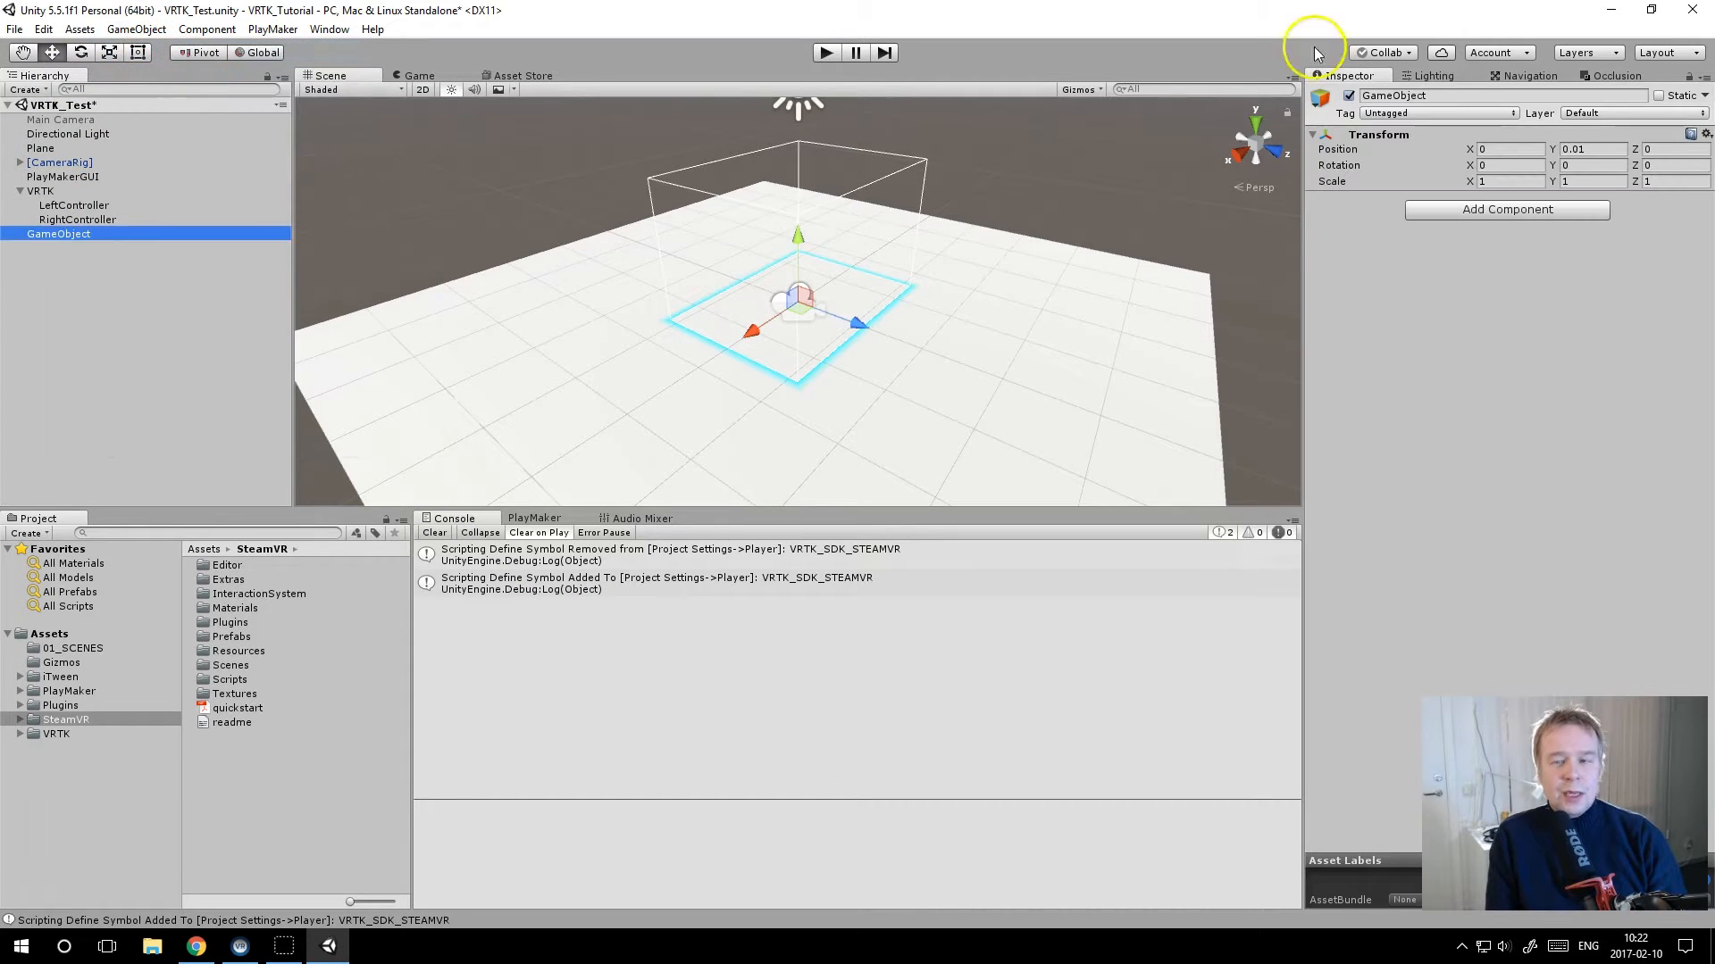
pyautogui.click(1446, 92)
pyautogui.write('Contr')
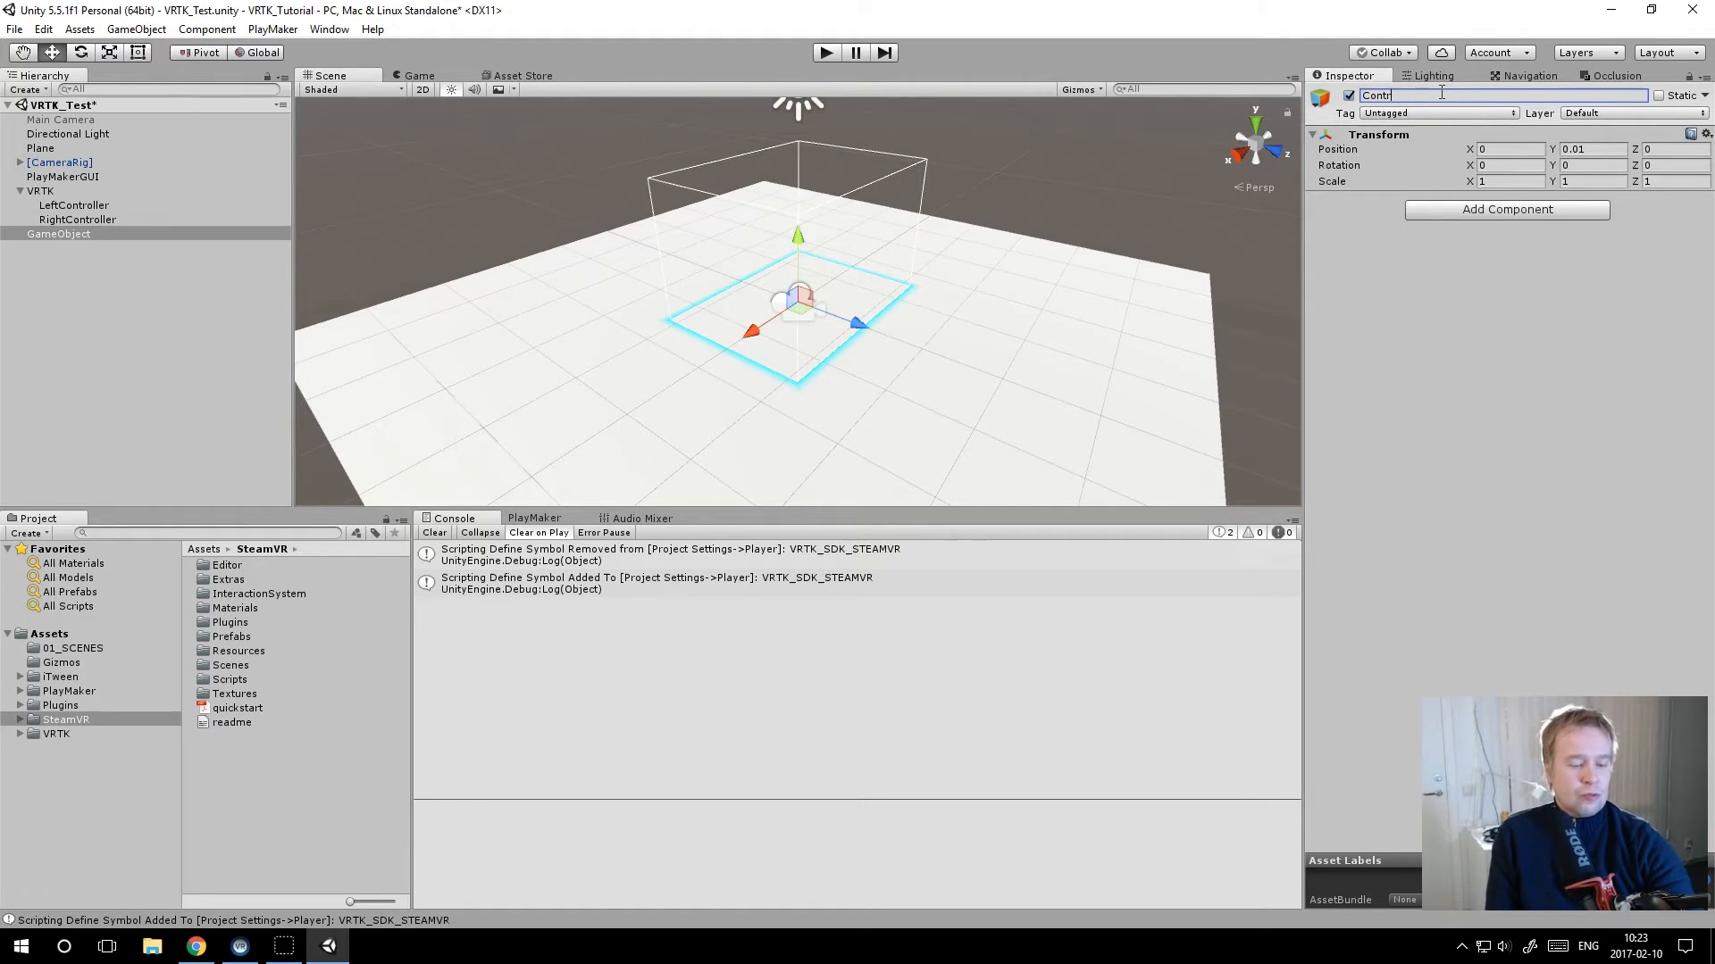
pyautogui.write('ollerMana')
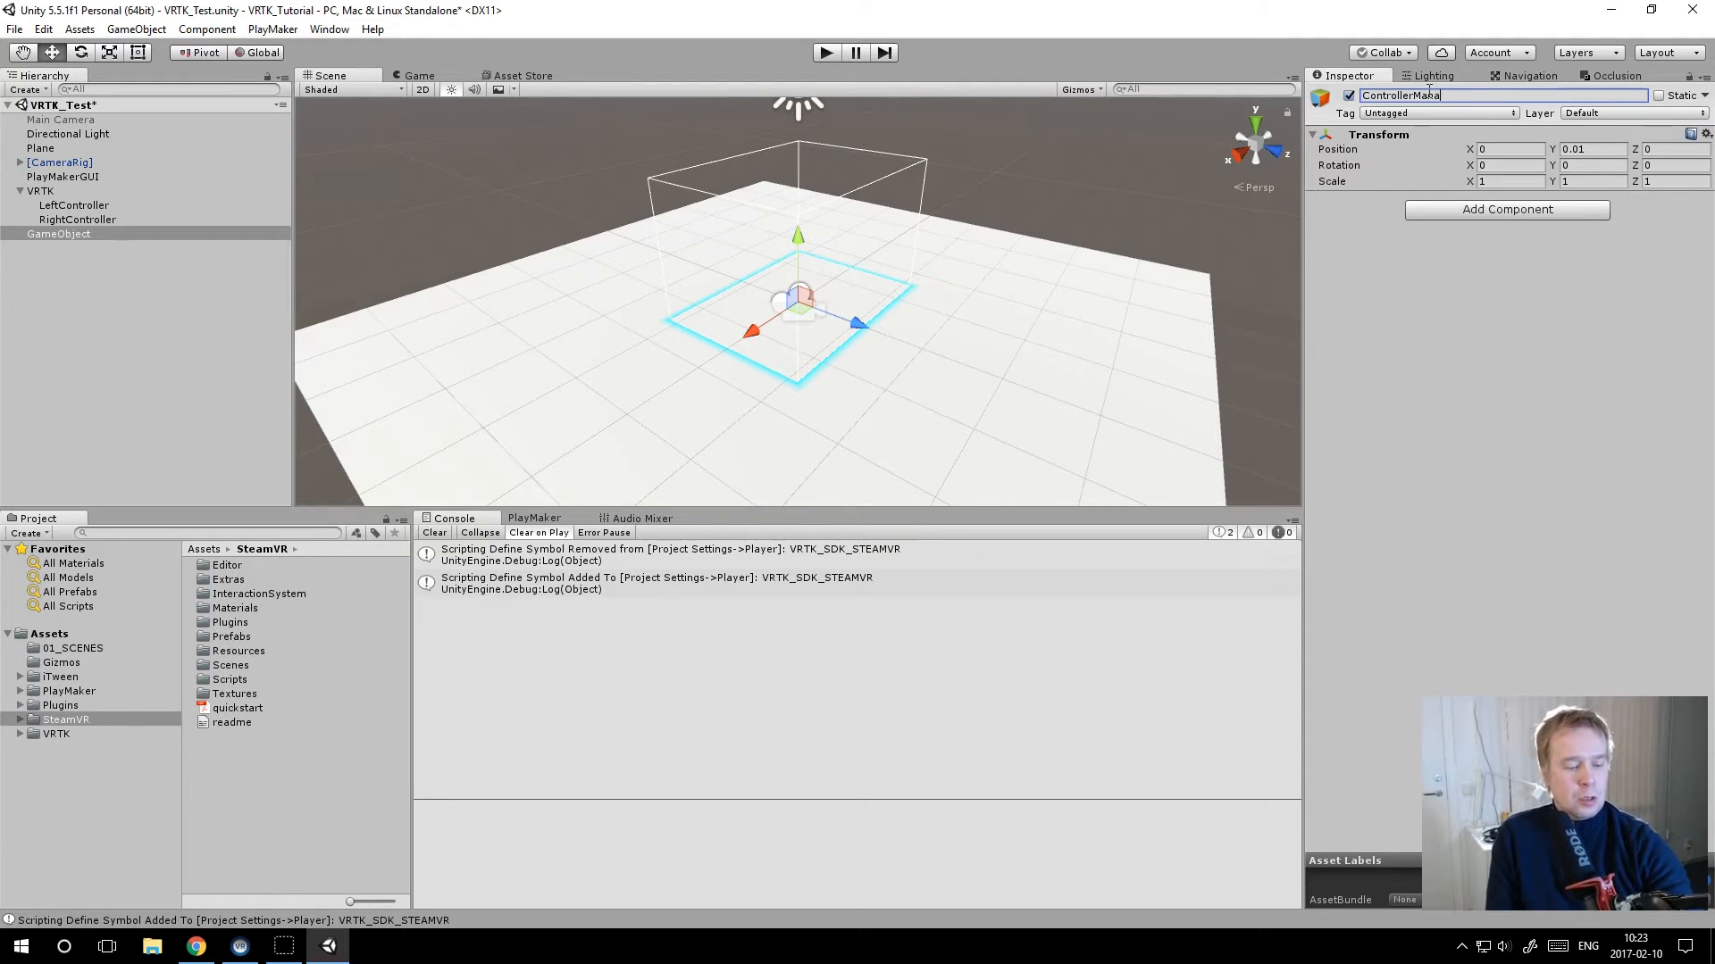
pyautogui.write('ger')
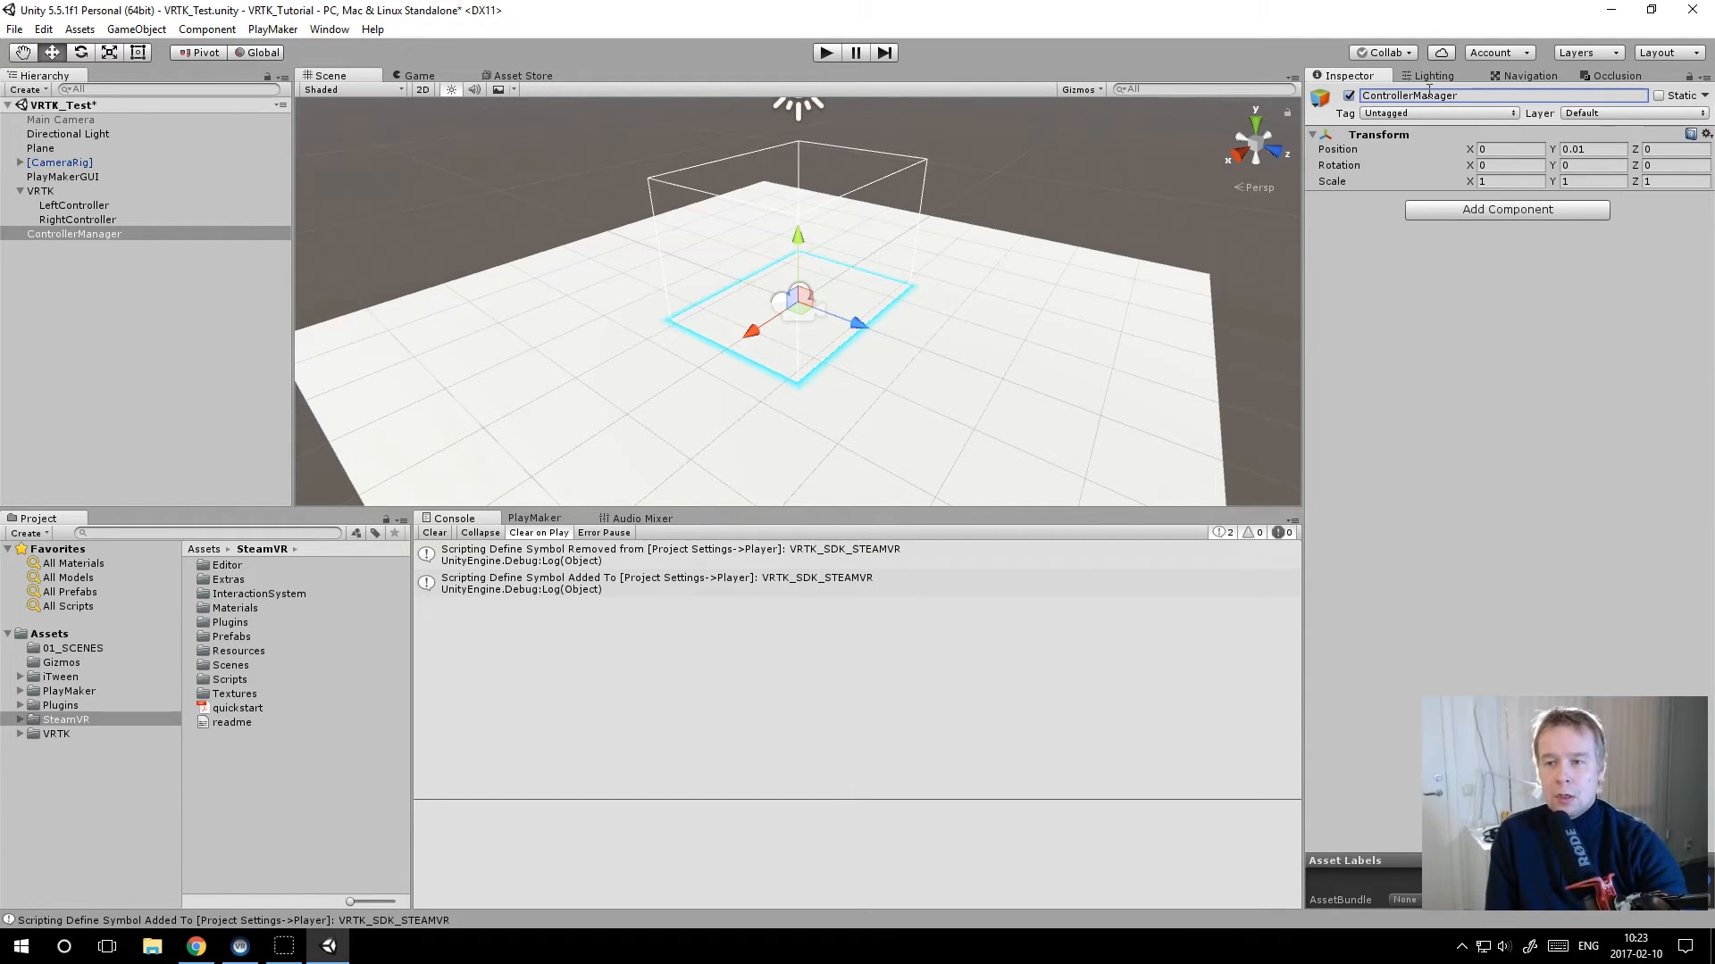
pyautogui.click(1326, 311)
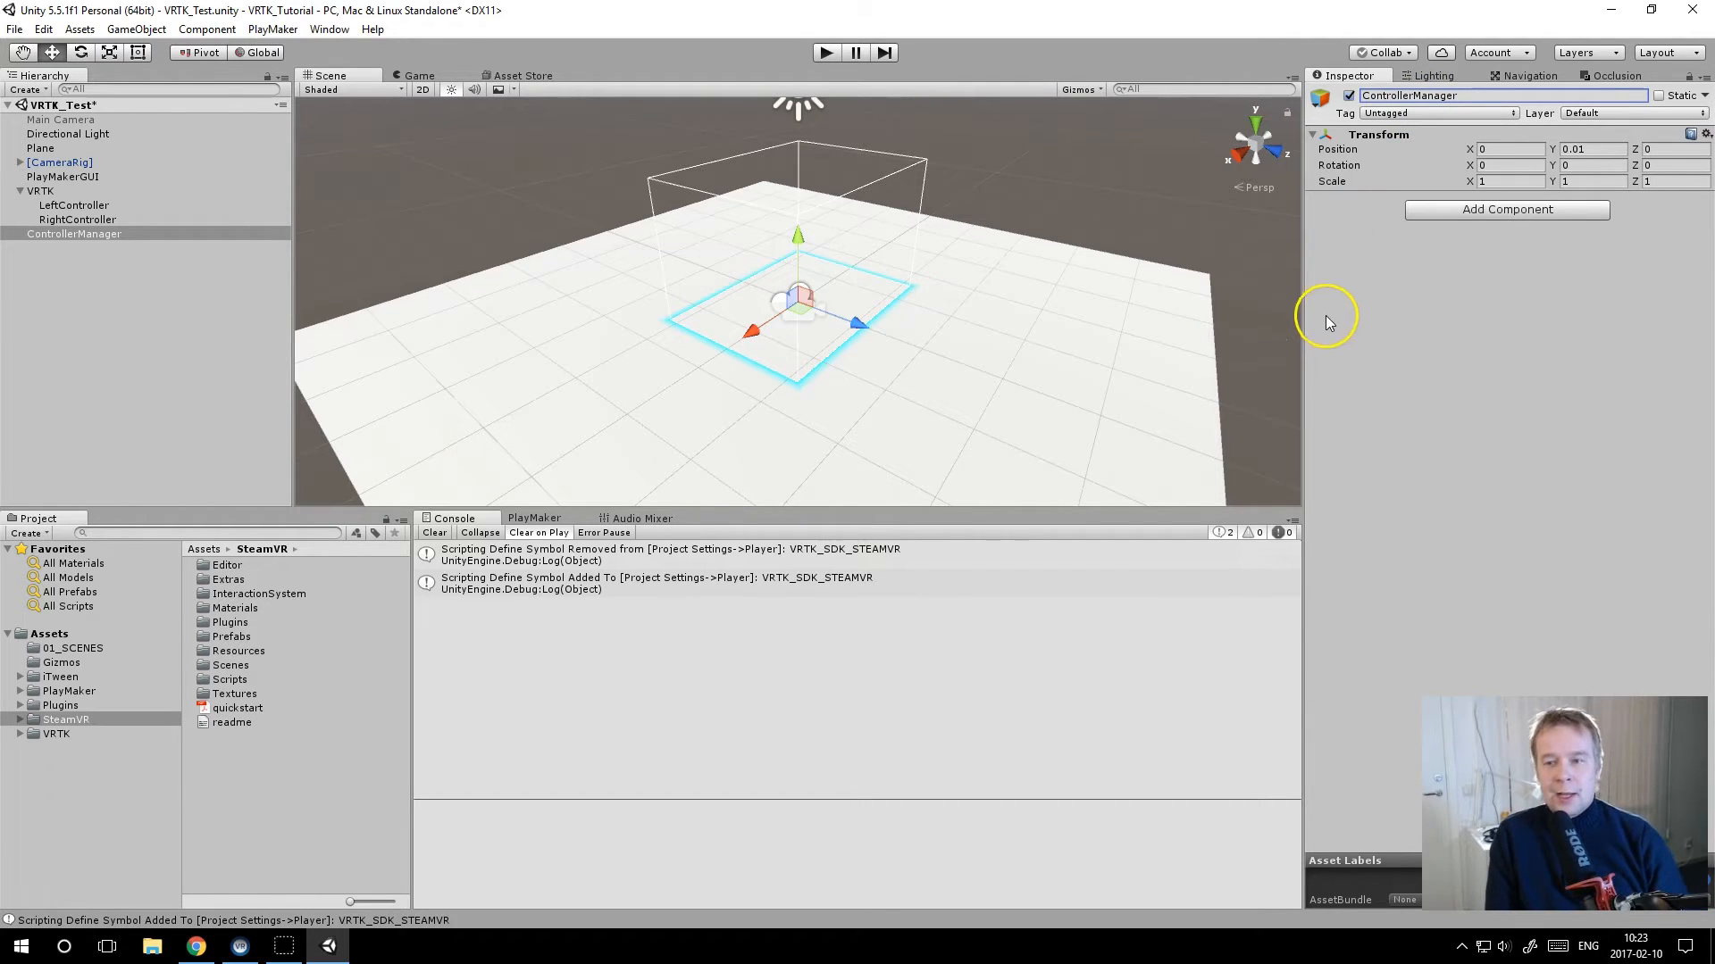
# Step: Add a PlayMaker FSM to the ControllerManager object
pyautogui.click(536, 518)
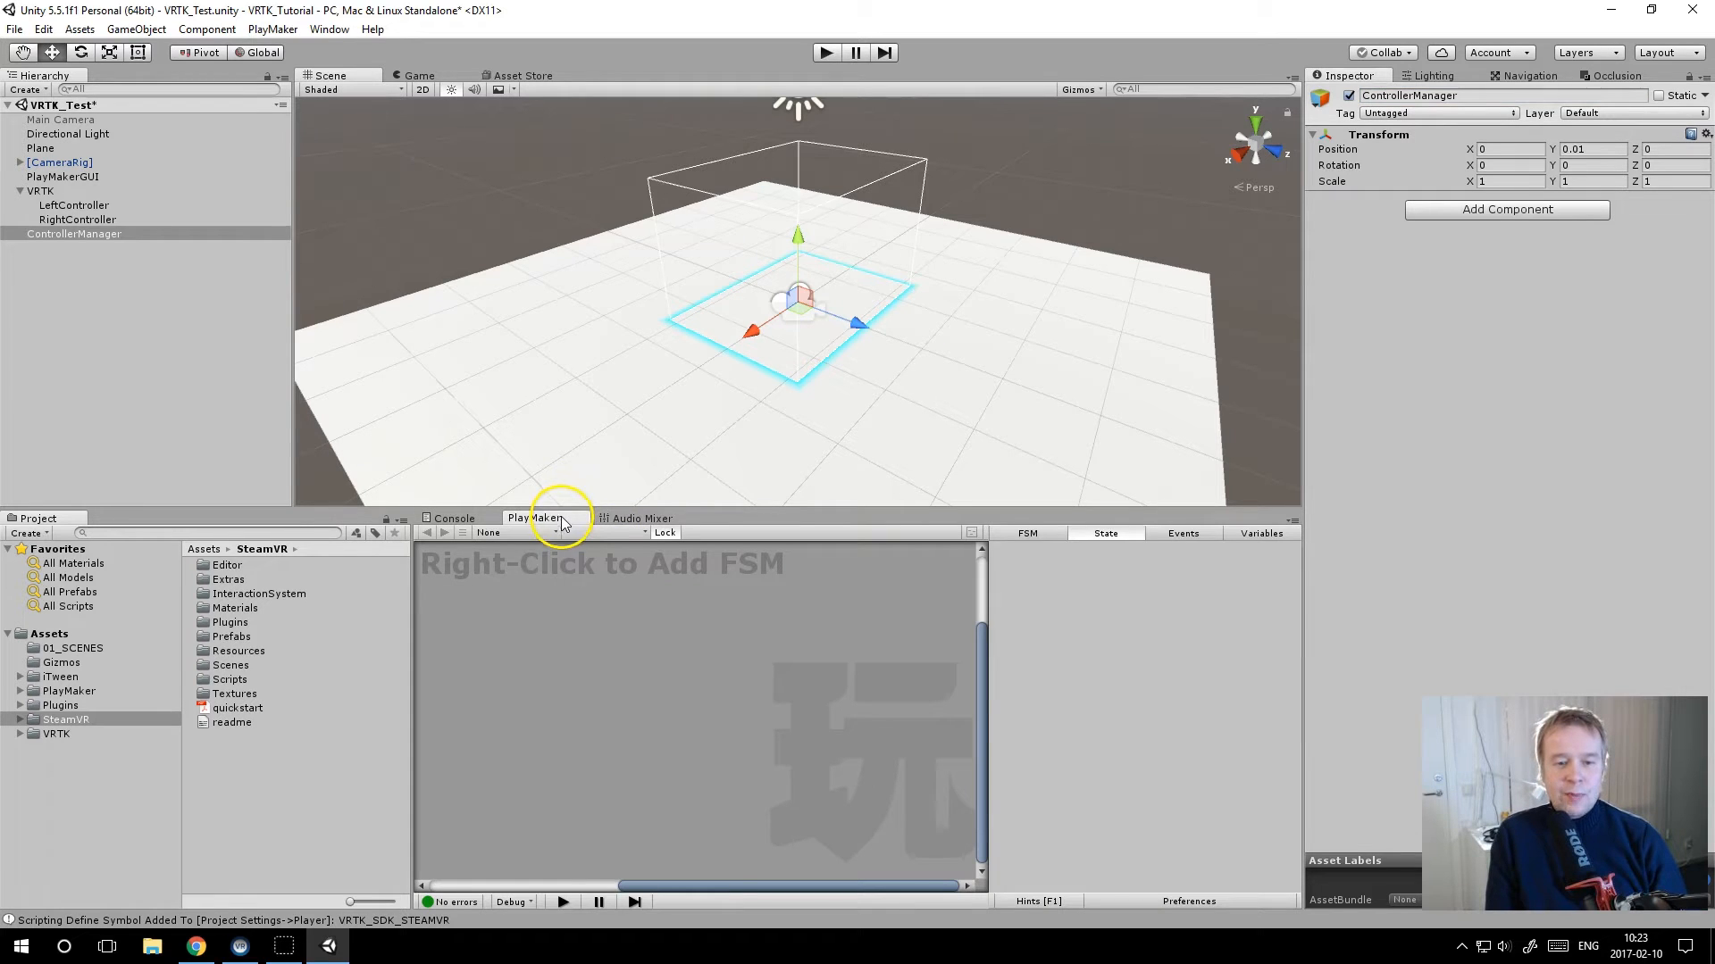
pyautogui.rightClick(561, 615)
pyautogui.click(606, 623)
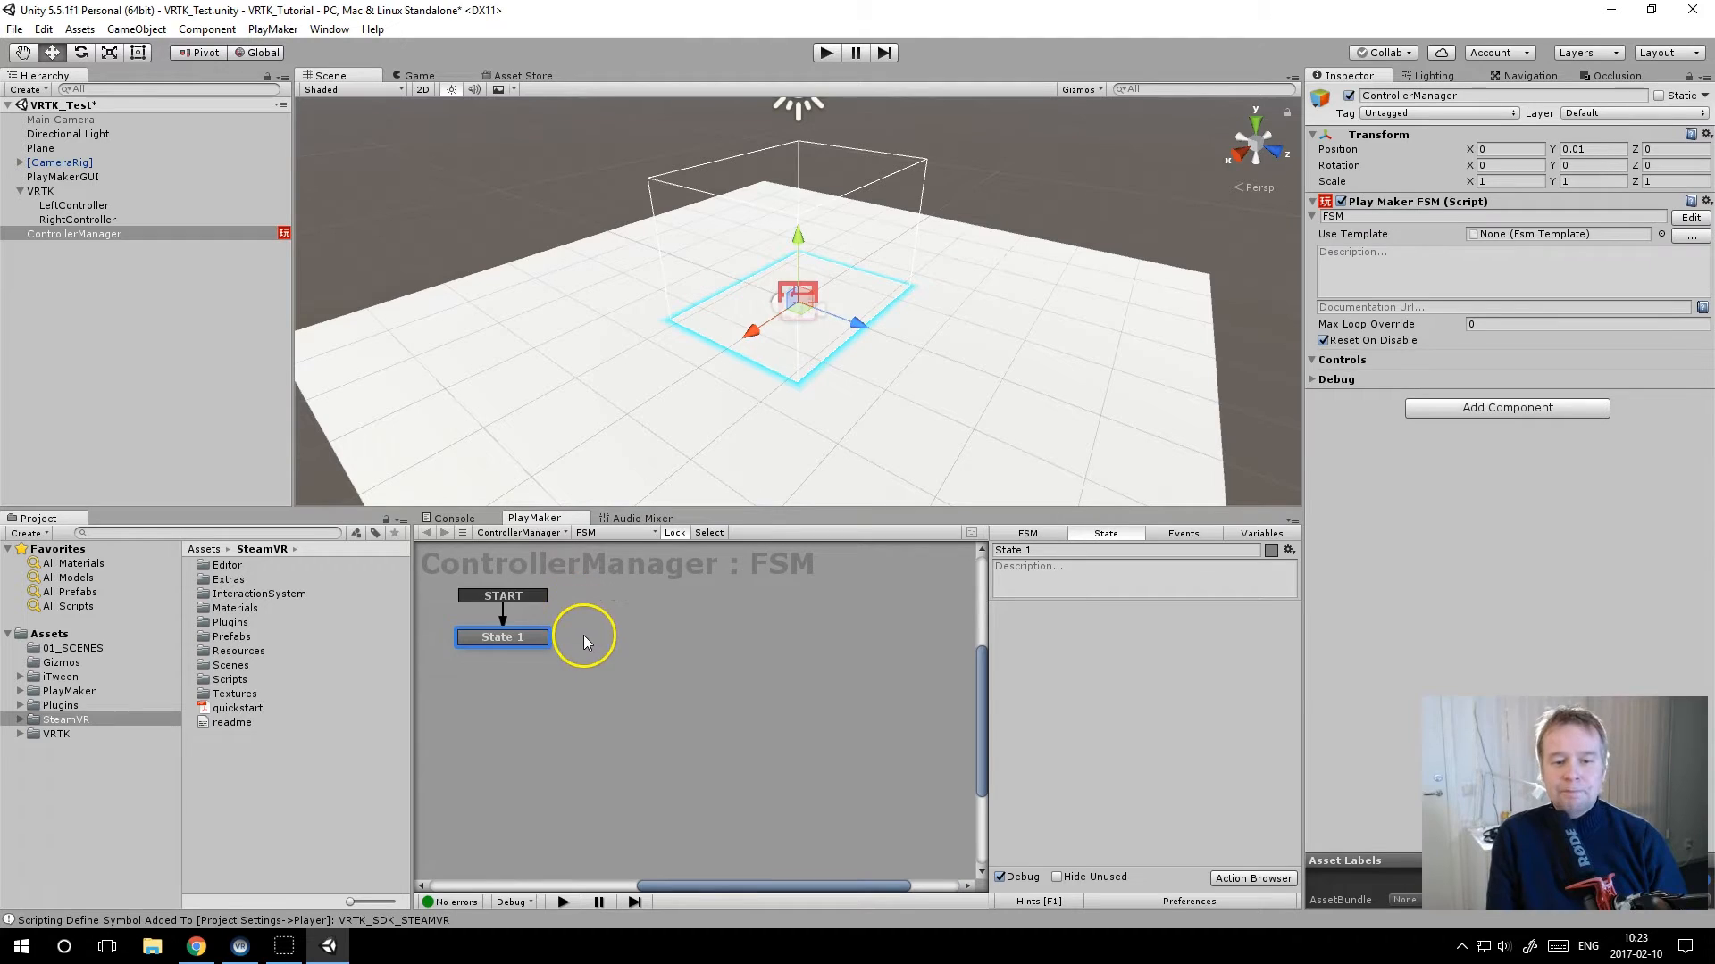
# Step: Rename the FSM's start state as Listener
pyautogui.click(1044, 550)
pyautogui.write('Lisy')
pyautogui.press('BackSpace')
pyautogui.write('t')
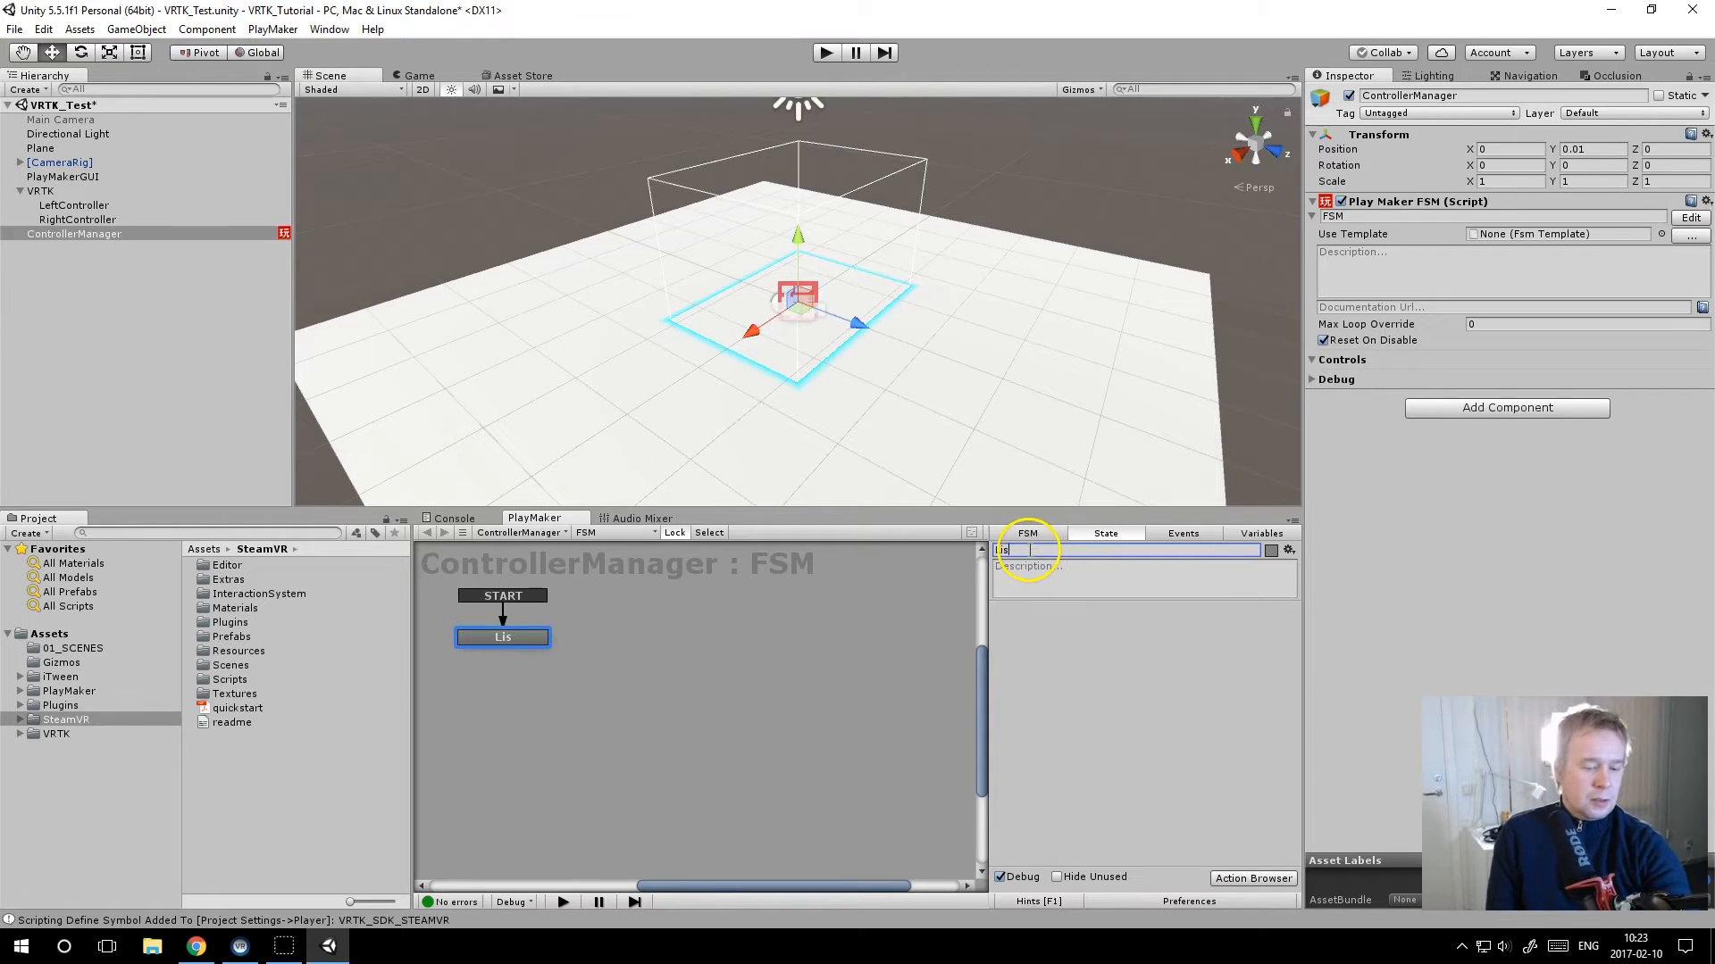
pyautogui.write('ener')
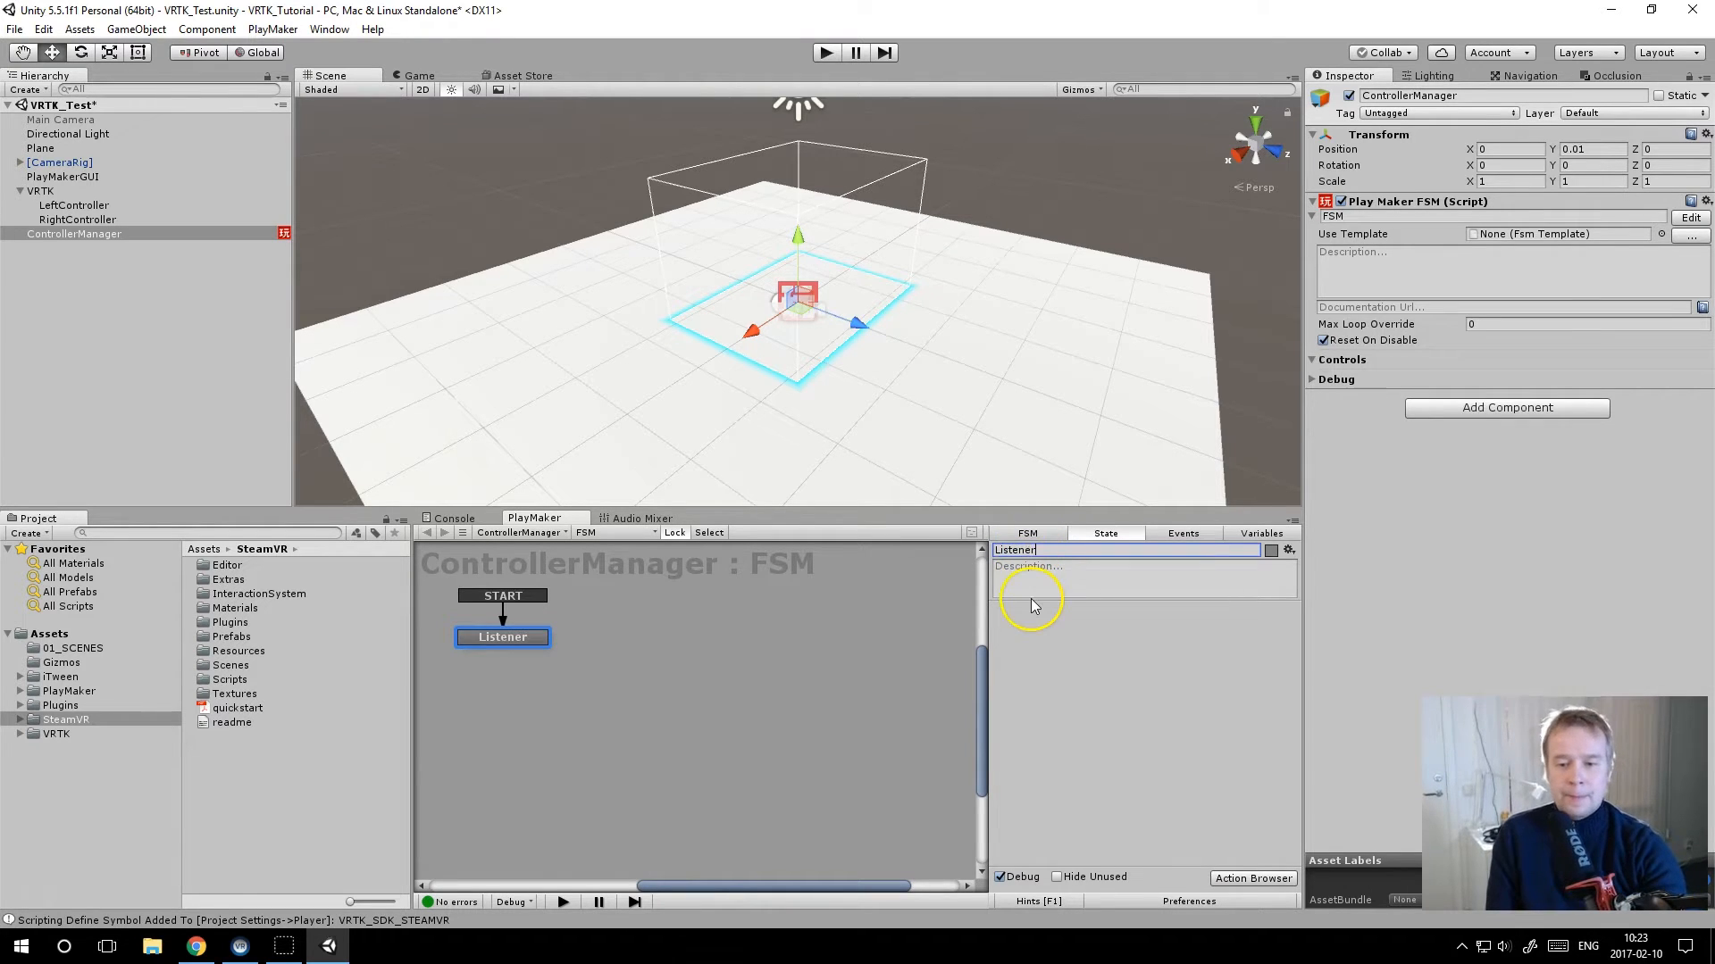
pyautogui.click(504, 639)
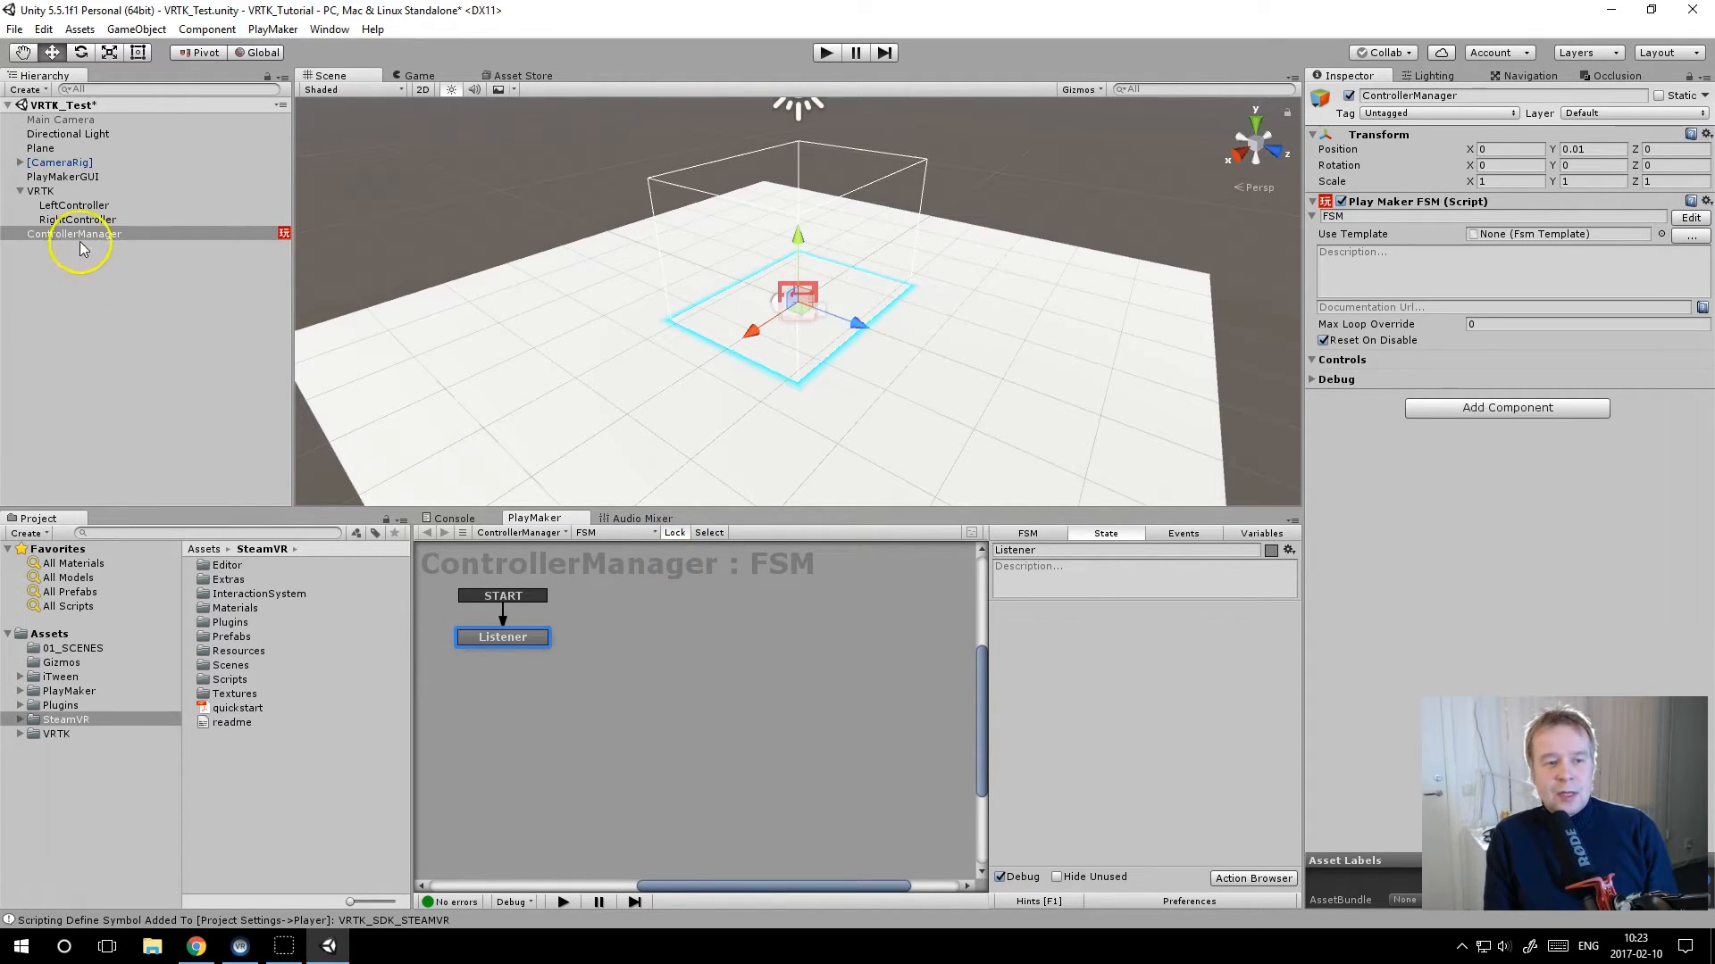
# Step: Add a Get Property action for LeftController's VRTK_Controller Events to the Listener state, reading the triggerClicked property
pyautogui.click(78, 207)
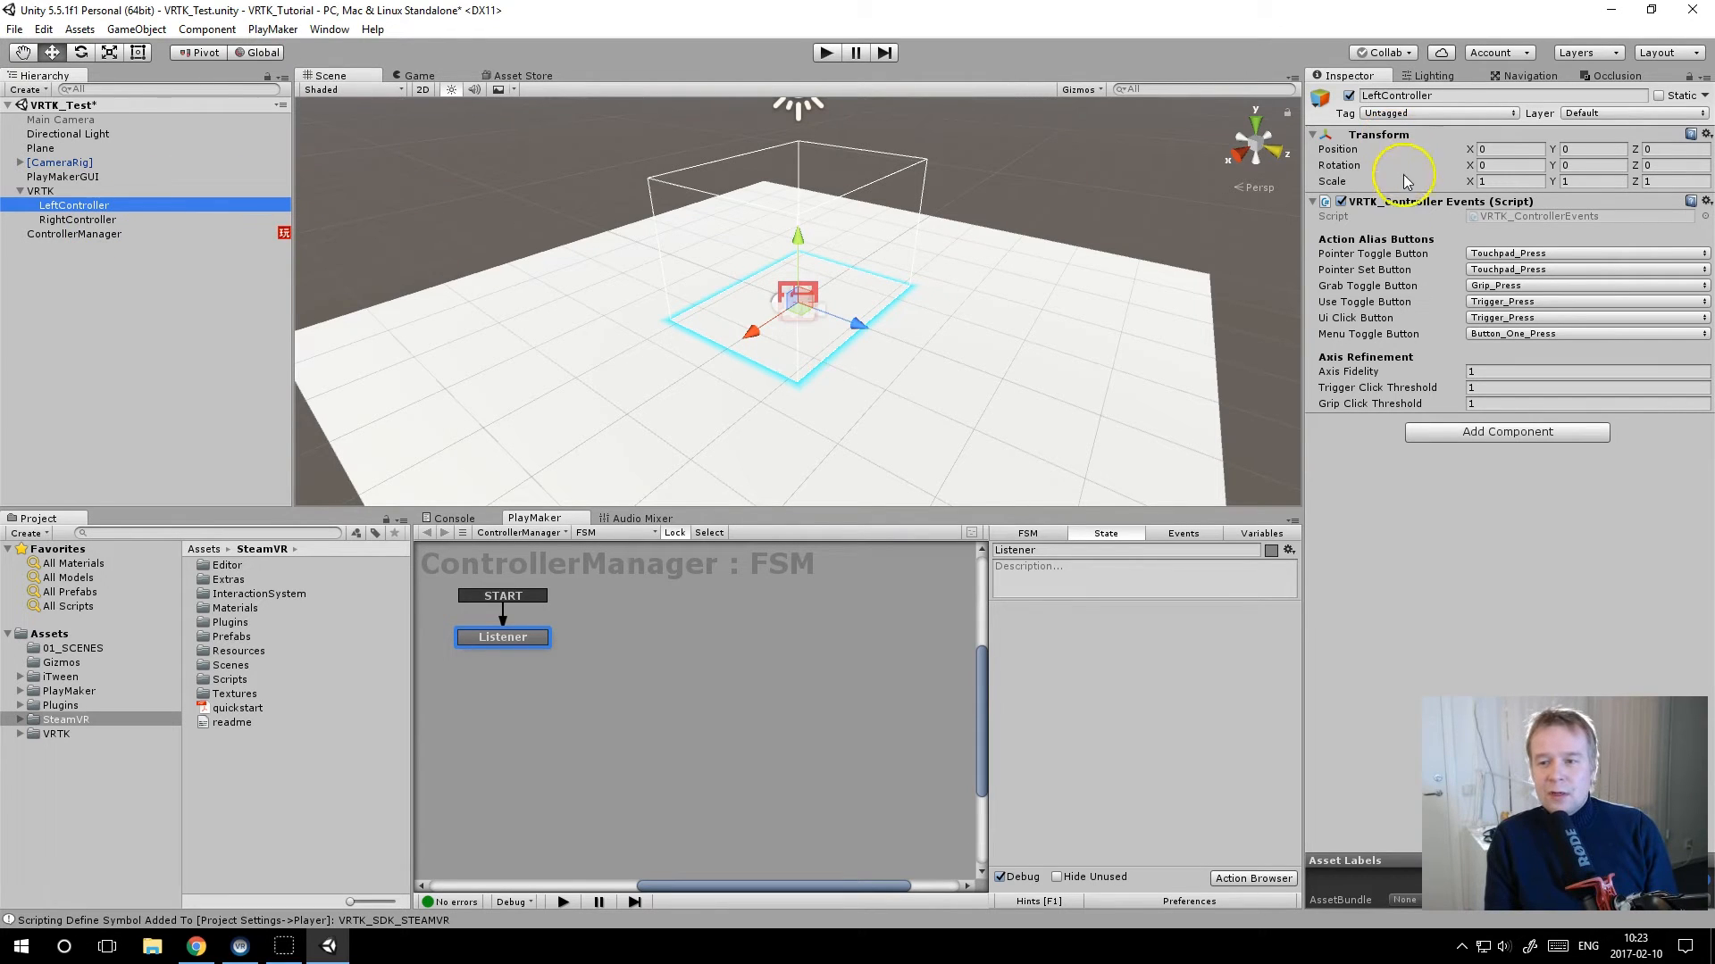
pyautogui.moveTo(1415, 208); pyautogui.dragTo(1097, 653)
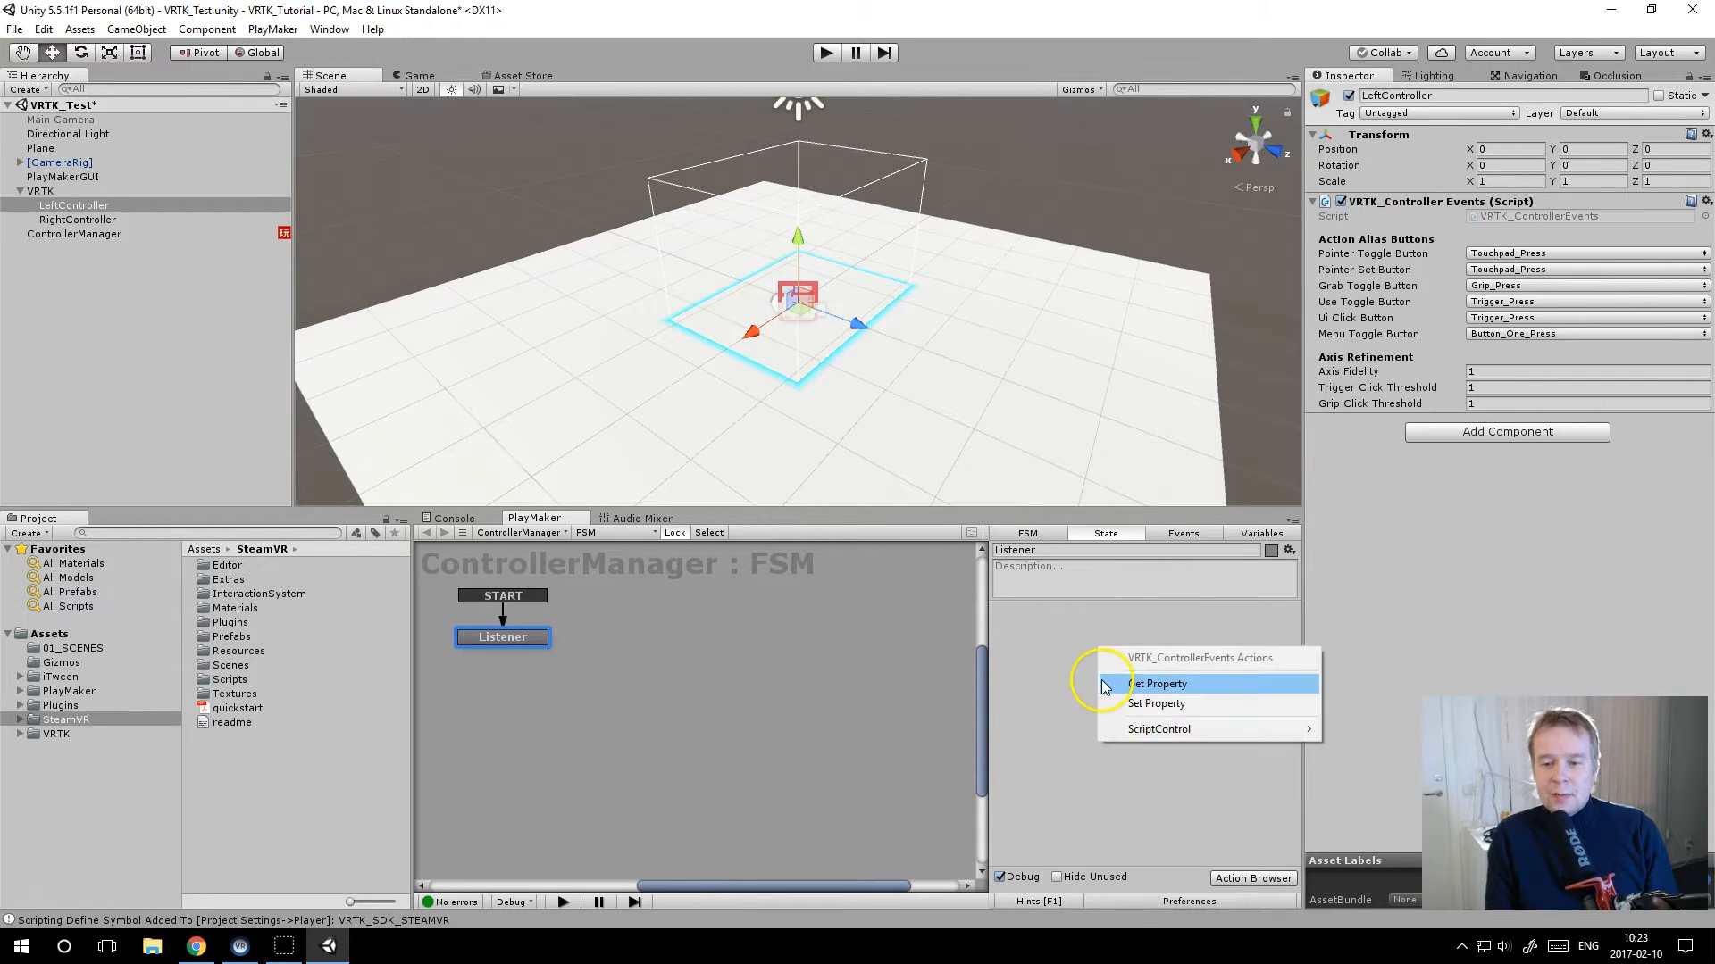
pyautogui.click(1141, 685)
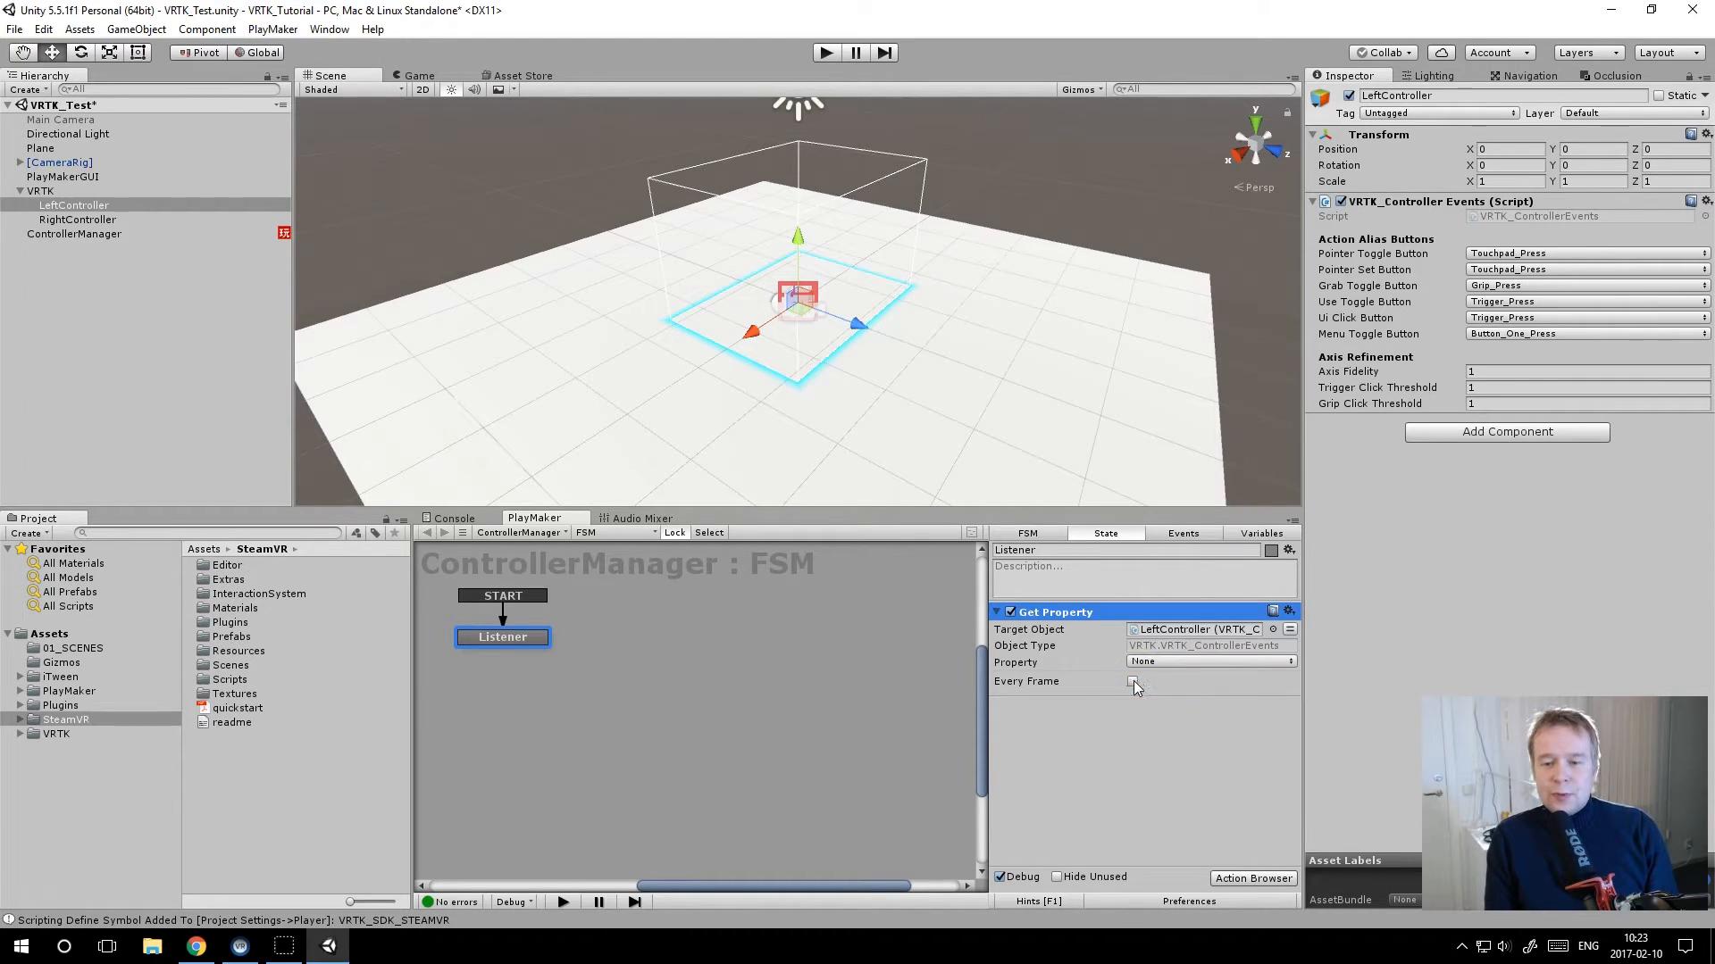
pyautogui.click(1182, 663)
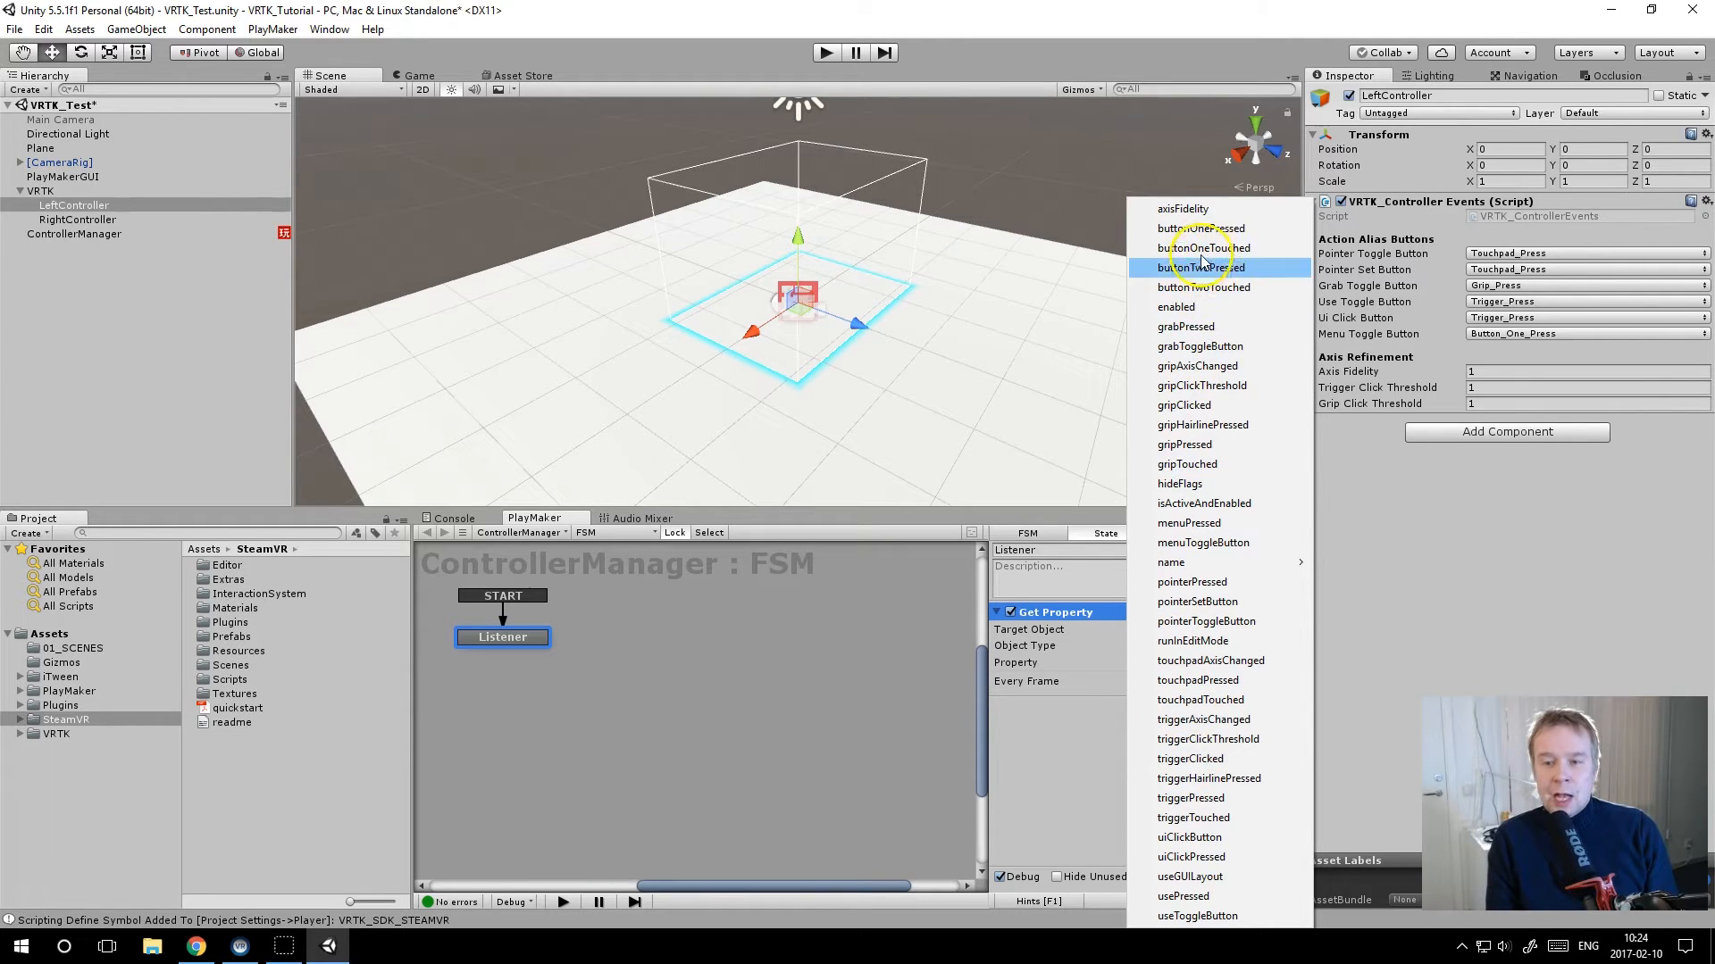
pyautogui.click(1203, 760)
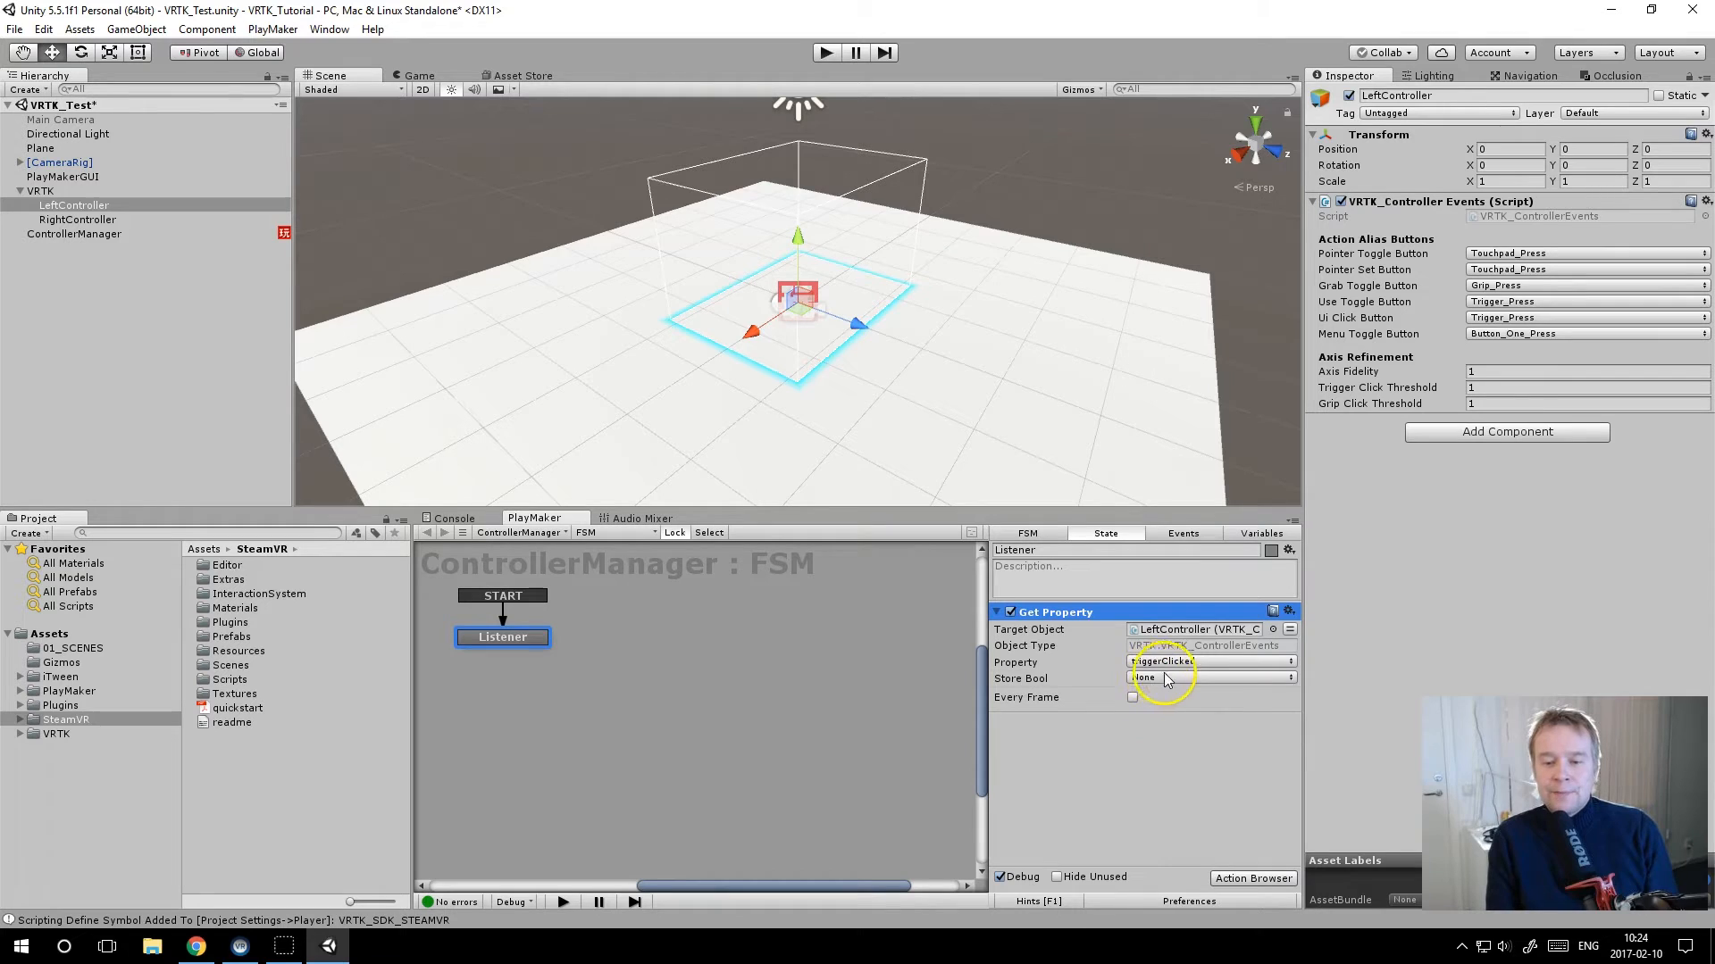
# Step: Store the triggerClicked result in a new bool variable named TriggerL_Clicked and have the action run every frame
pyautogui.click(1171, 677)
pyautogui.click(1188, 721)
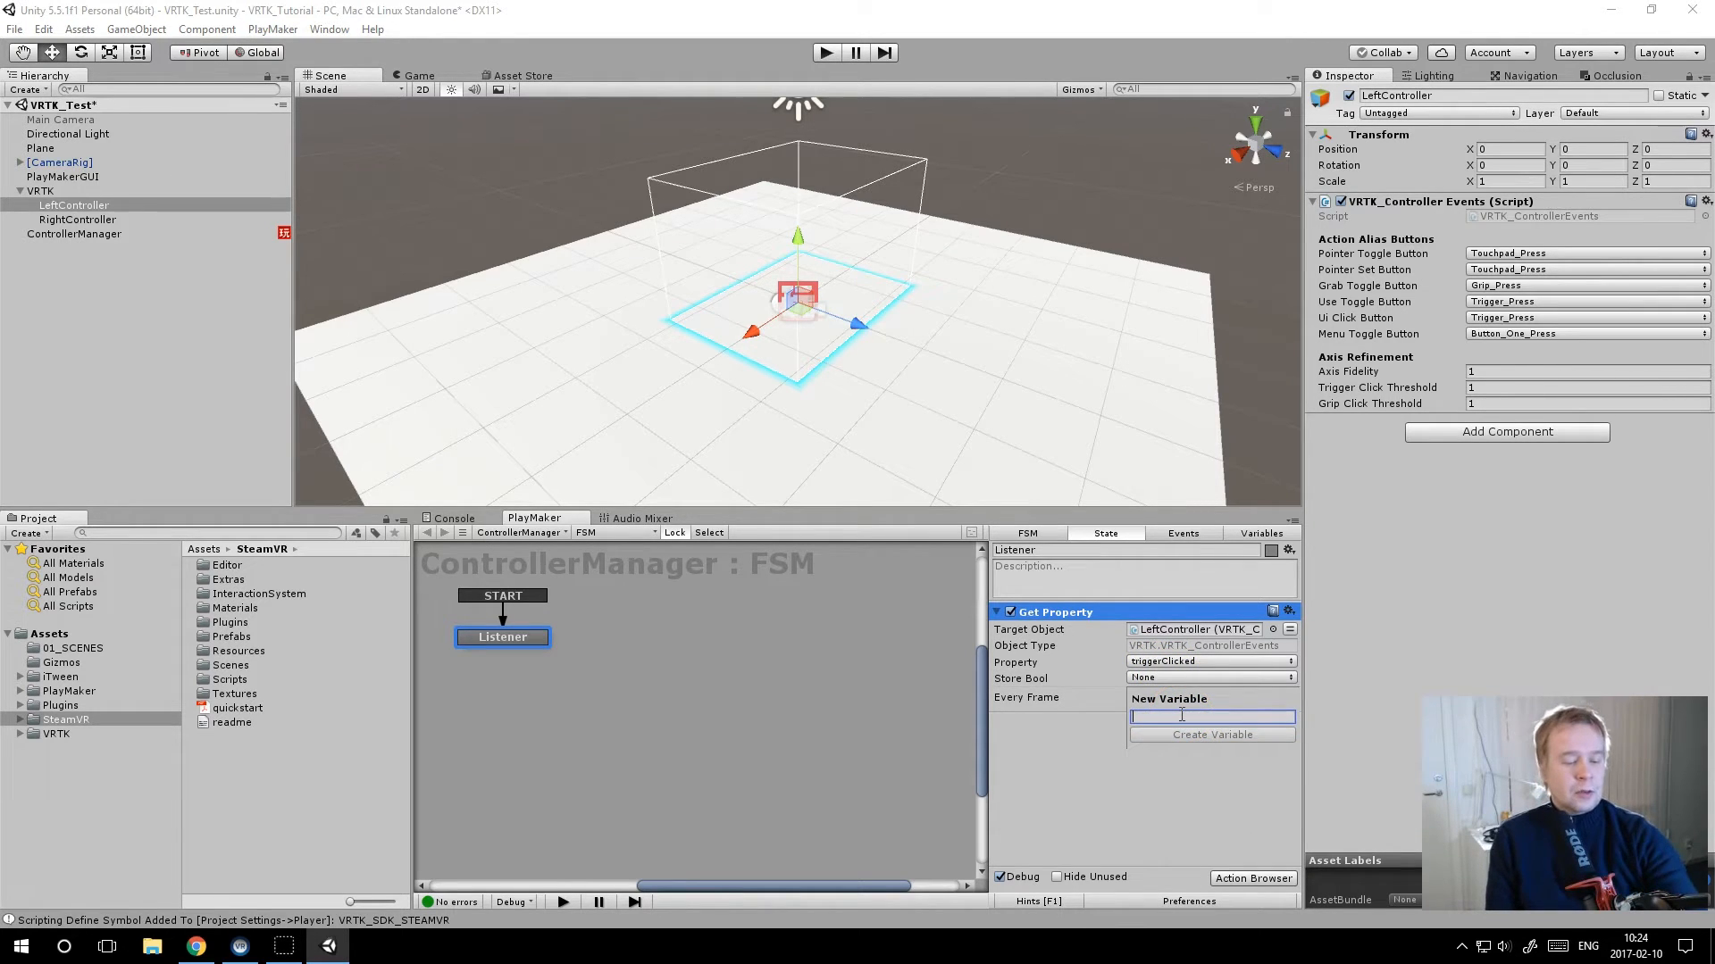
pyautogui.write('Trigger')
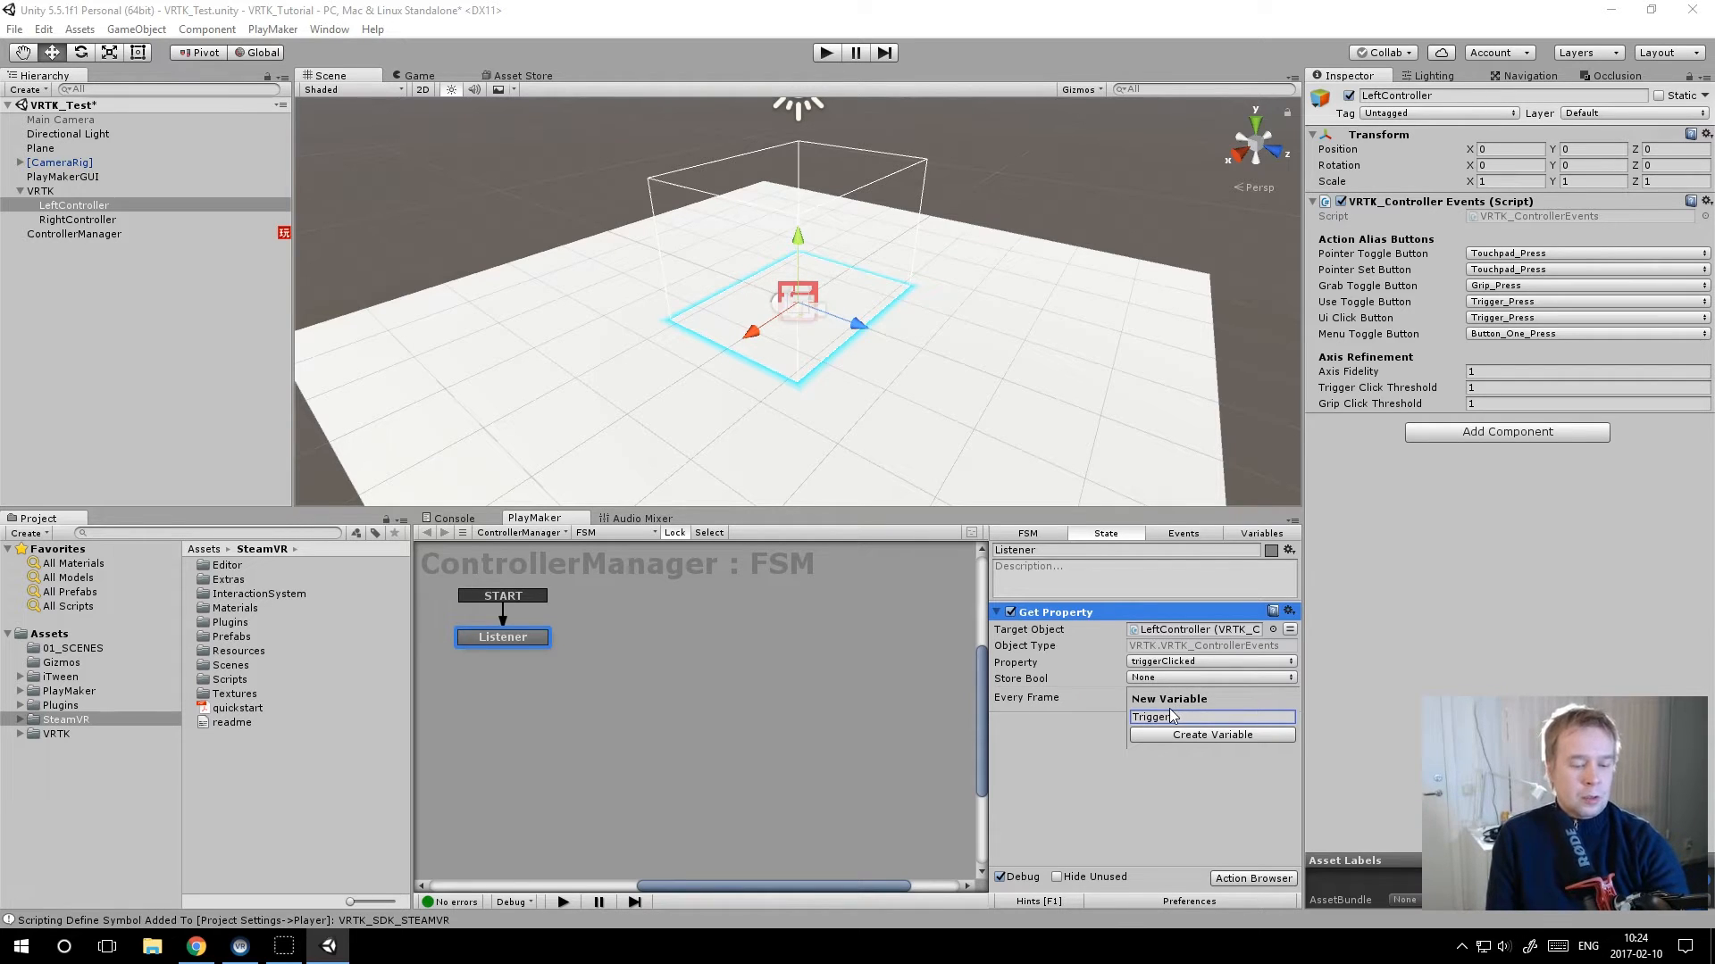
pyautogui.write('L')
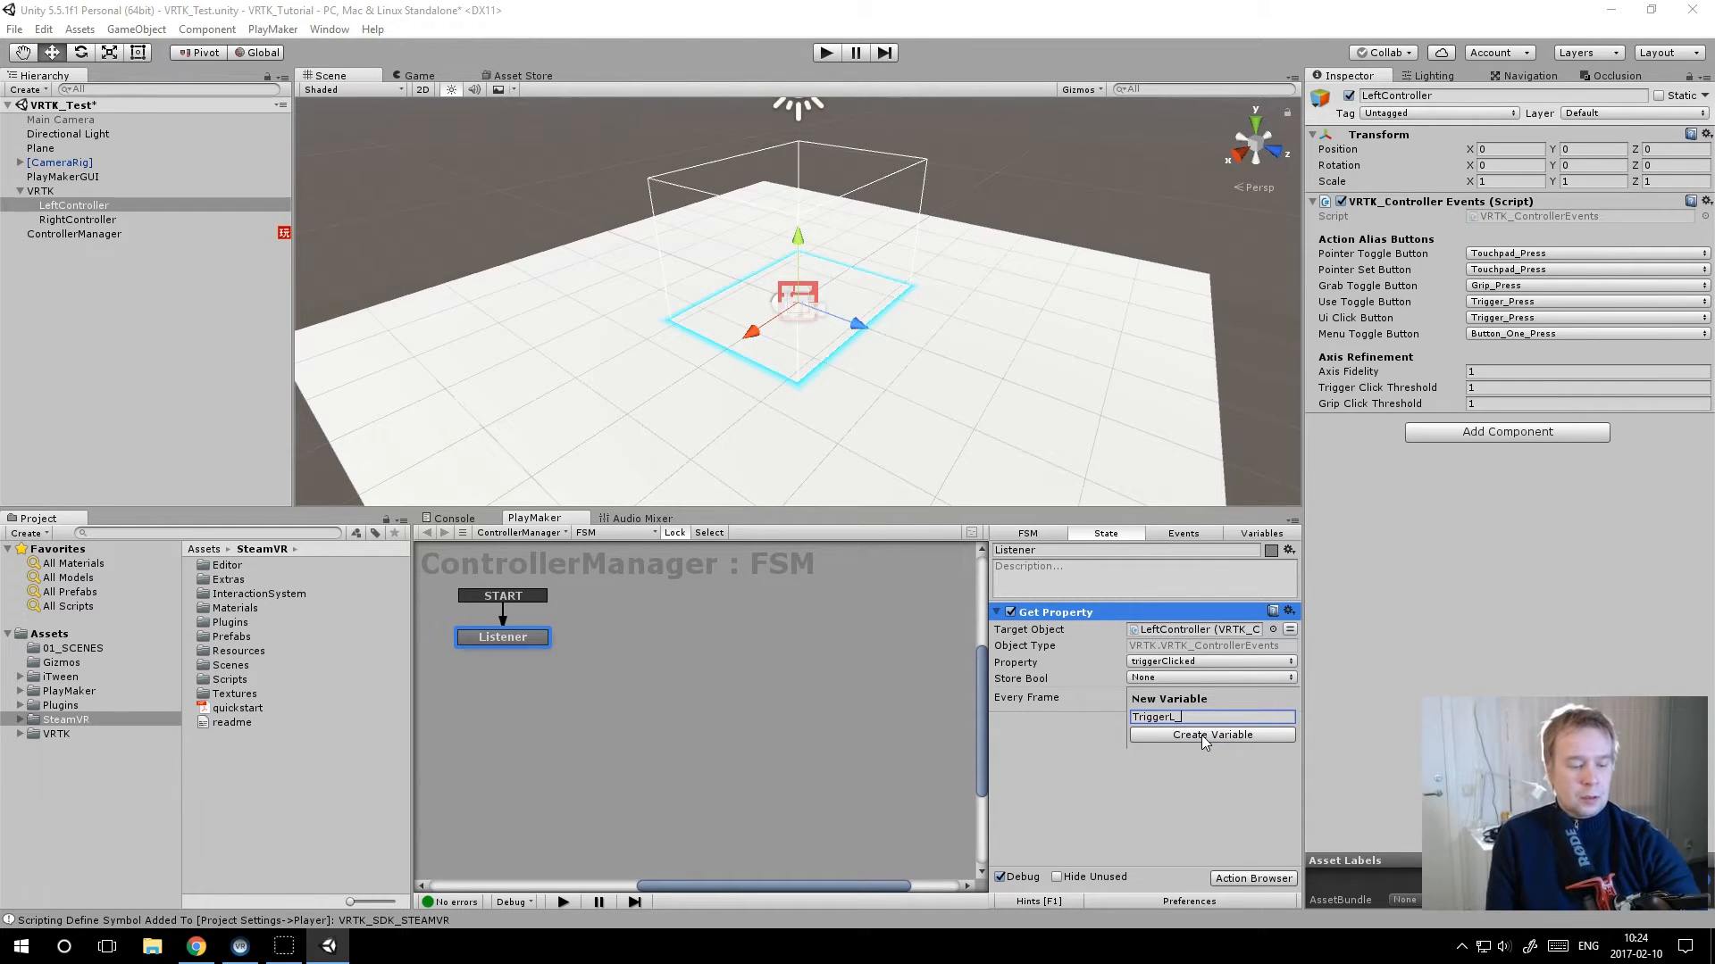
pyautogui.write('_Clicked')
pyautogui.click(1201, 734)
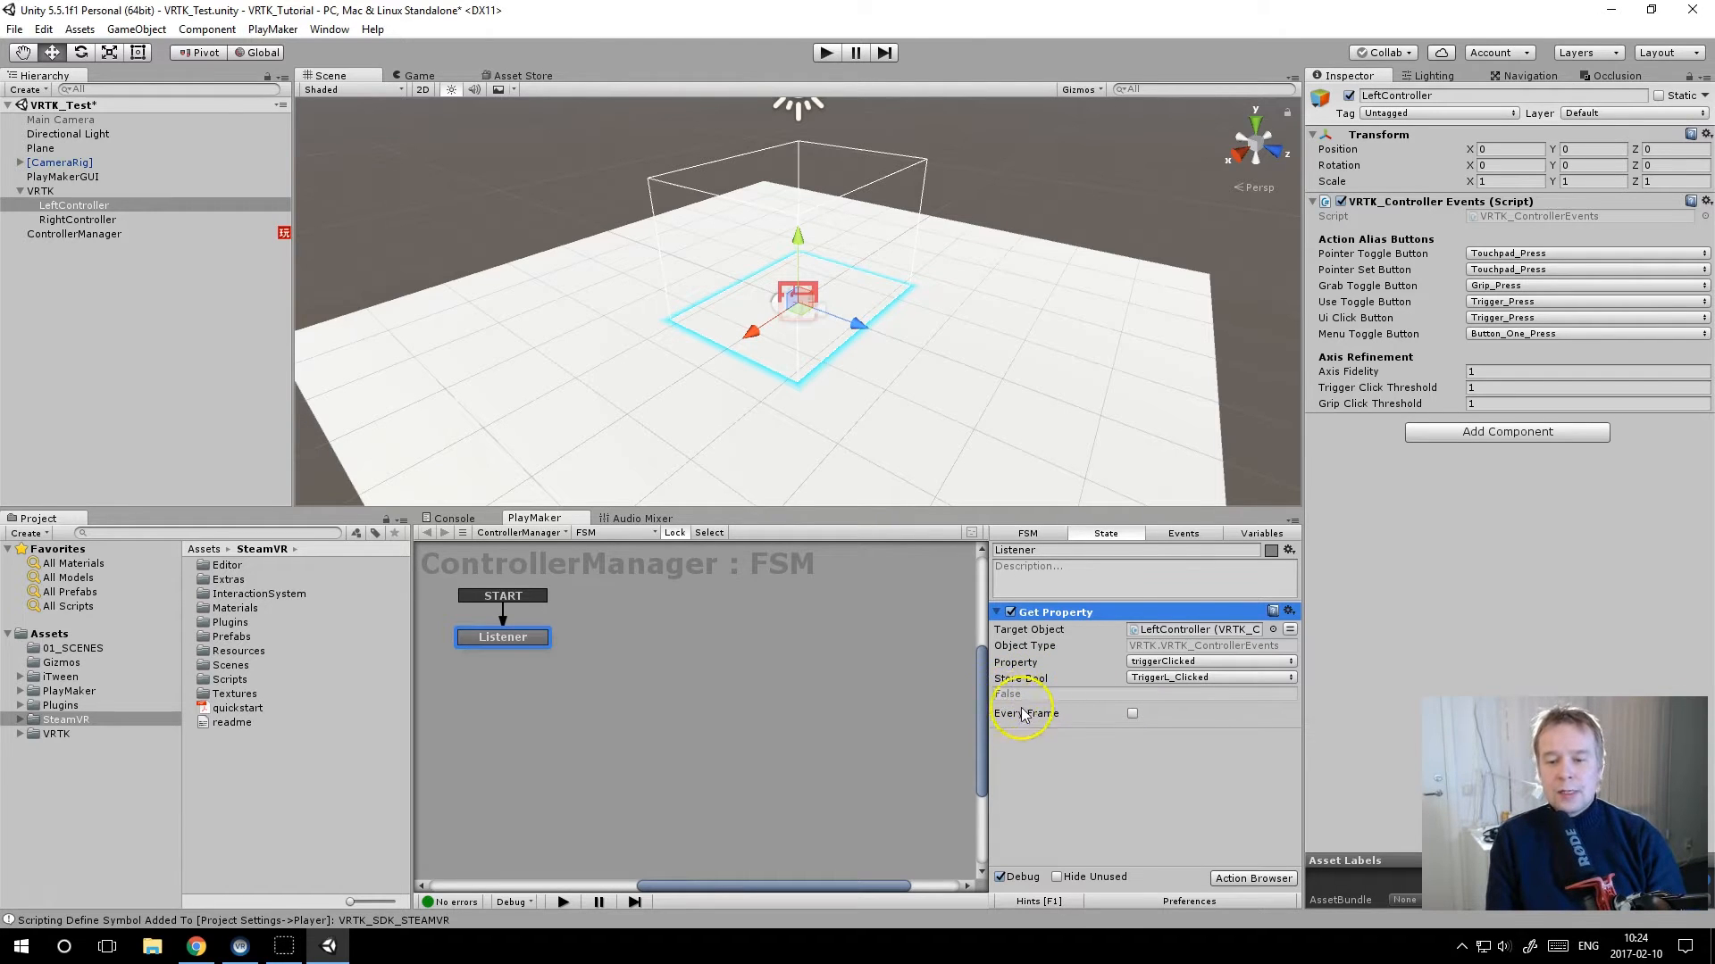
pyautogui.click(1132, 714)
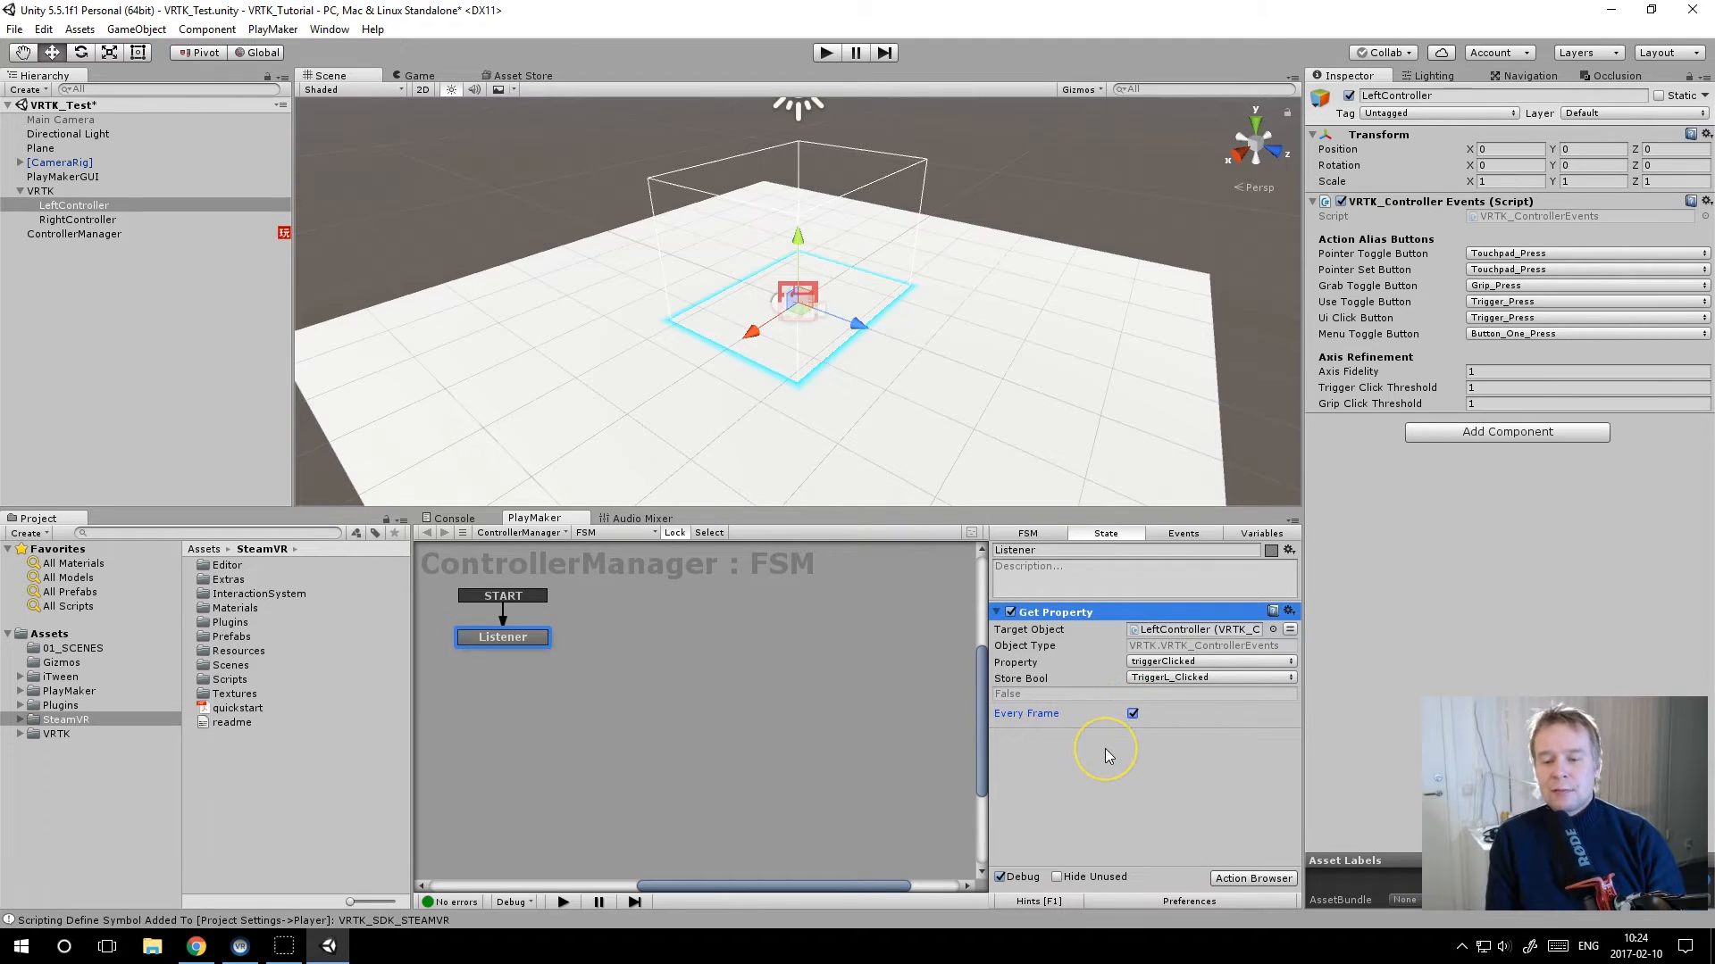
# Step: Add a Get Property action for RightController's VRTK_Controller Events to the Listener state, reading the triggerClicked property
pyautogui.click(80, 220)
pyautogui.moveTo(1460, 202); pyautogui.dragTo(1089, 765)
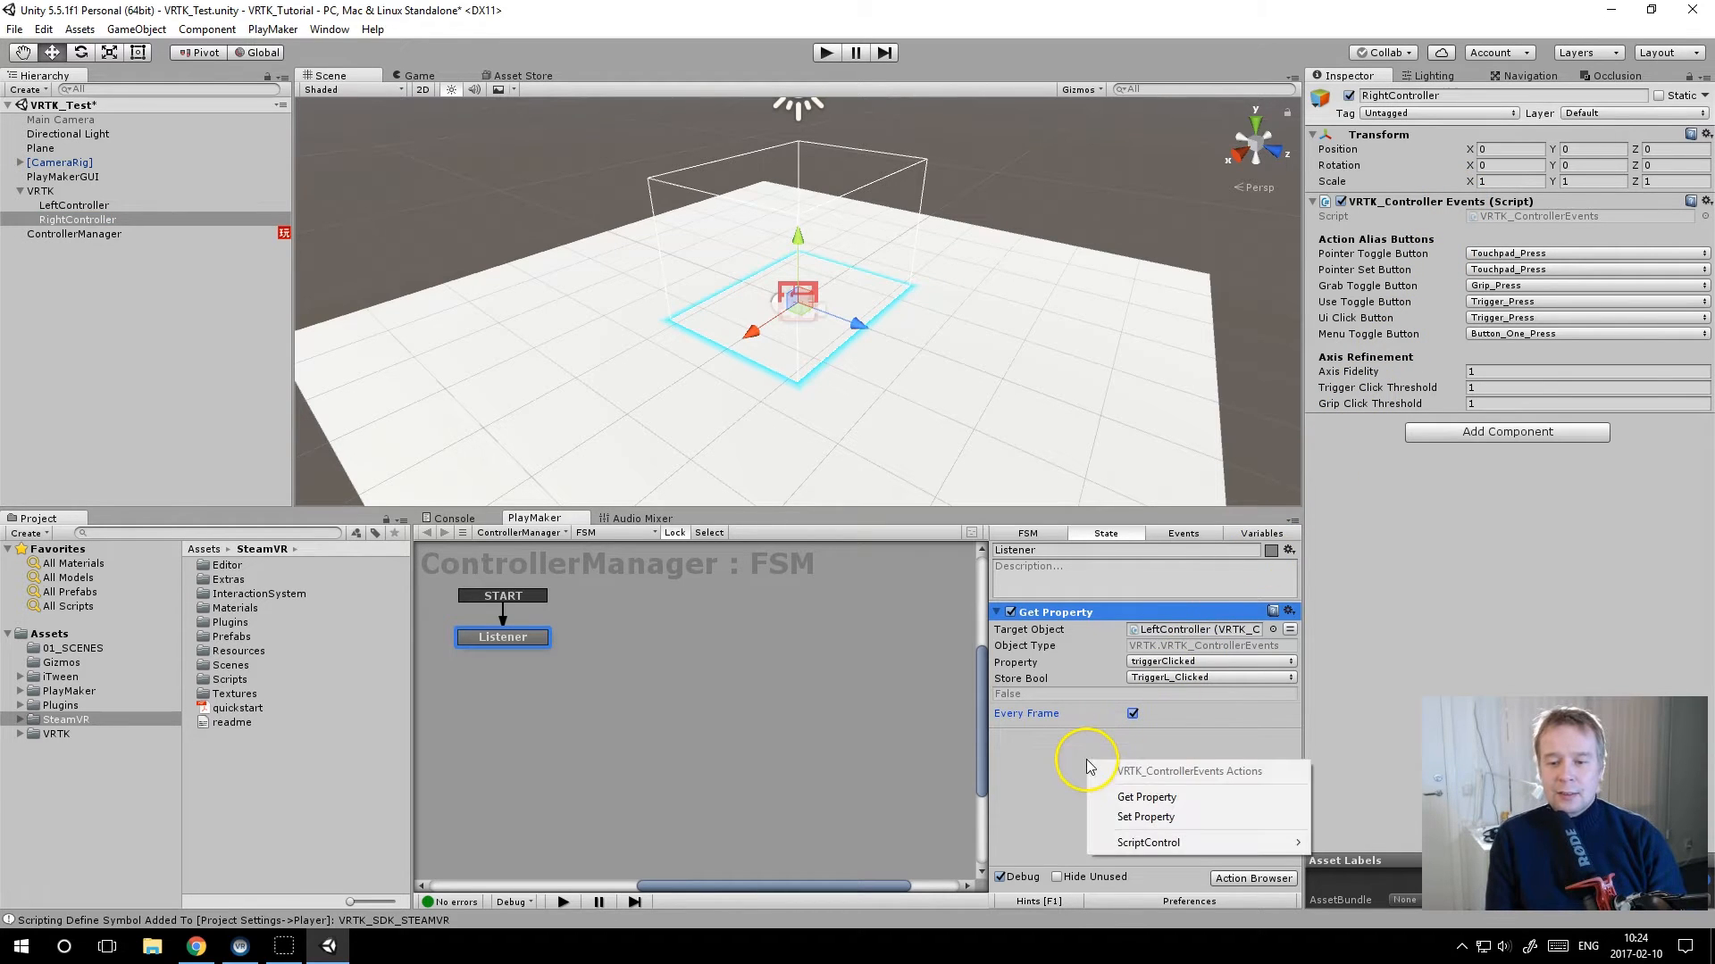
pyautogui.click(1134, 797)
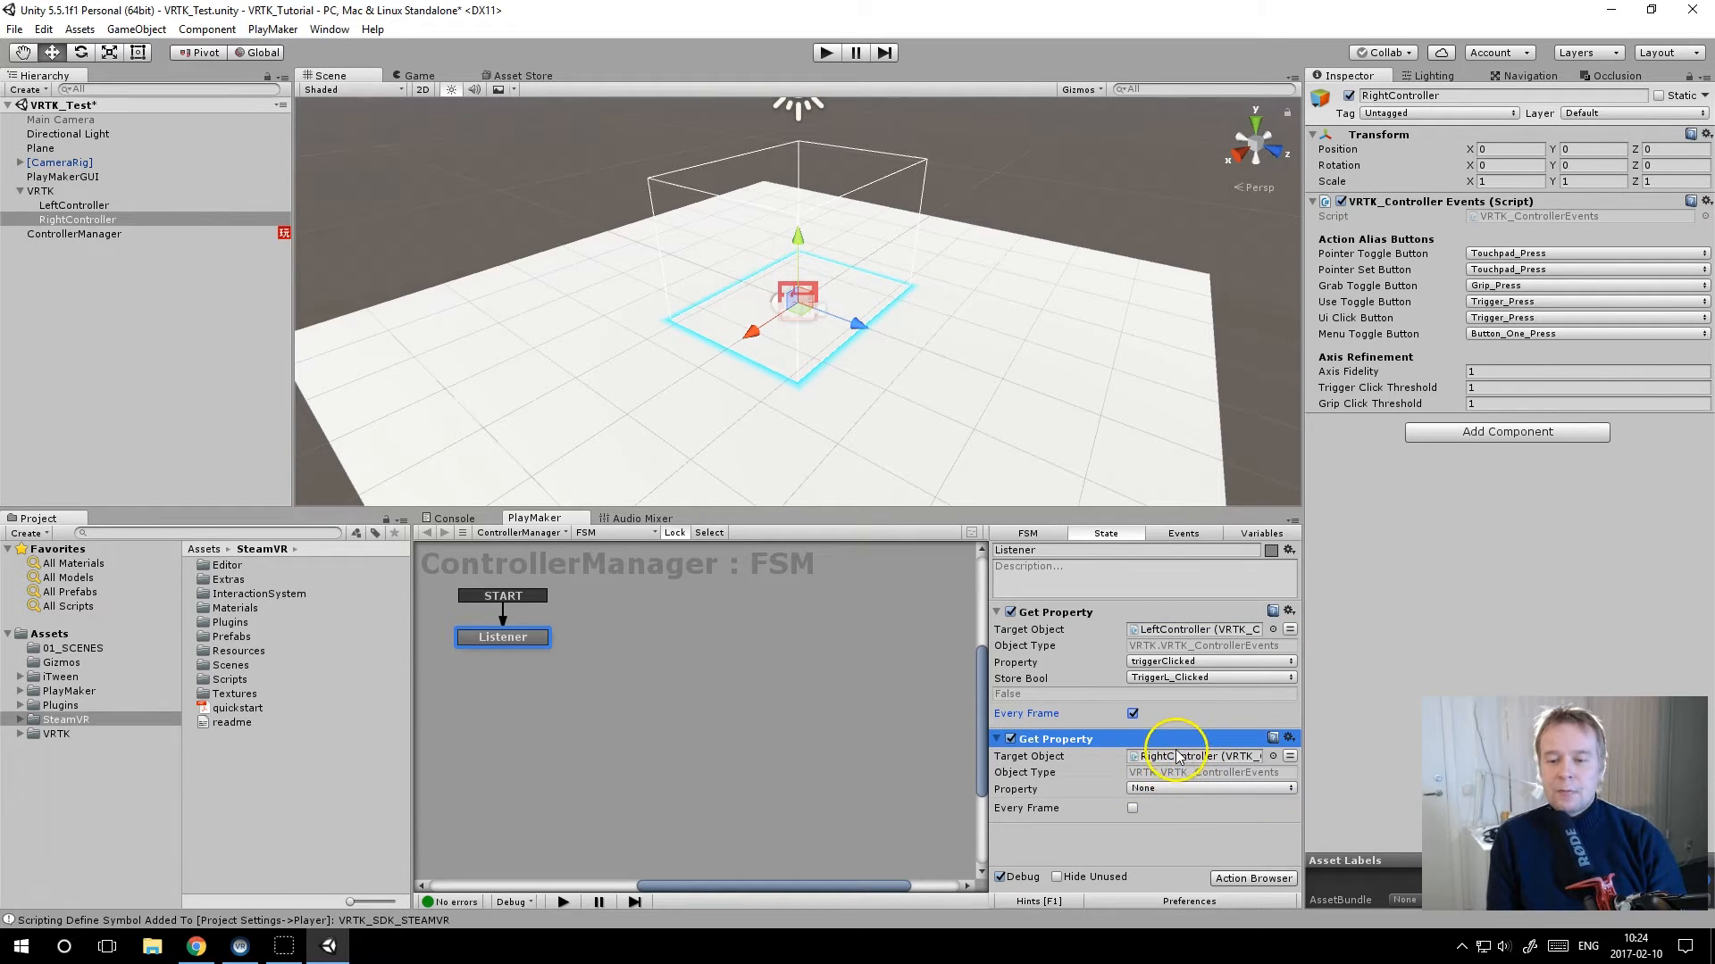
pyautogui.click(1159, 789)
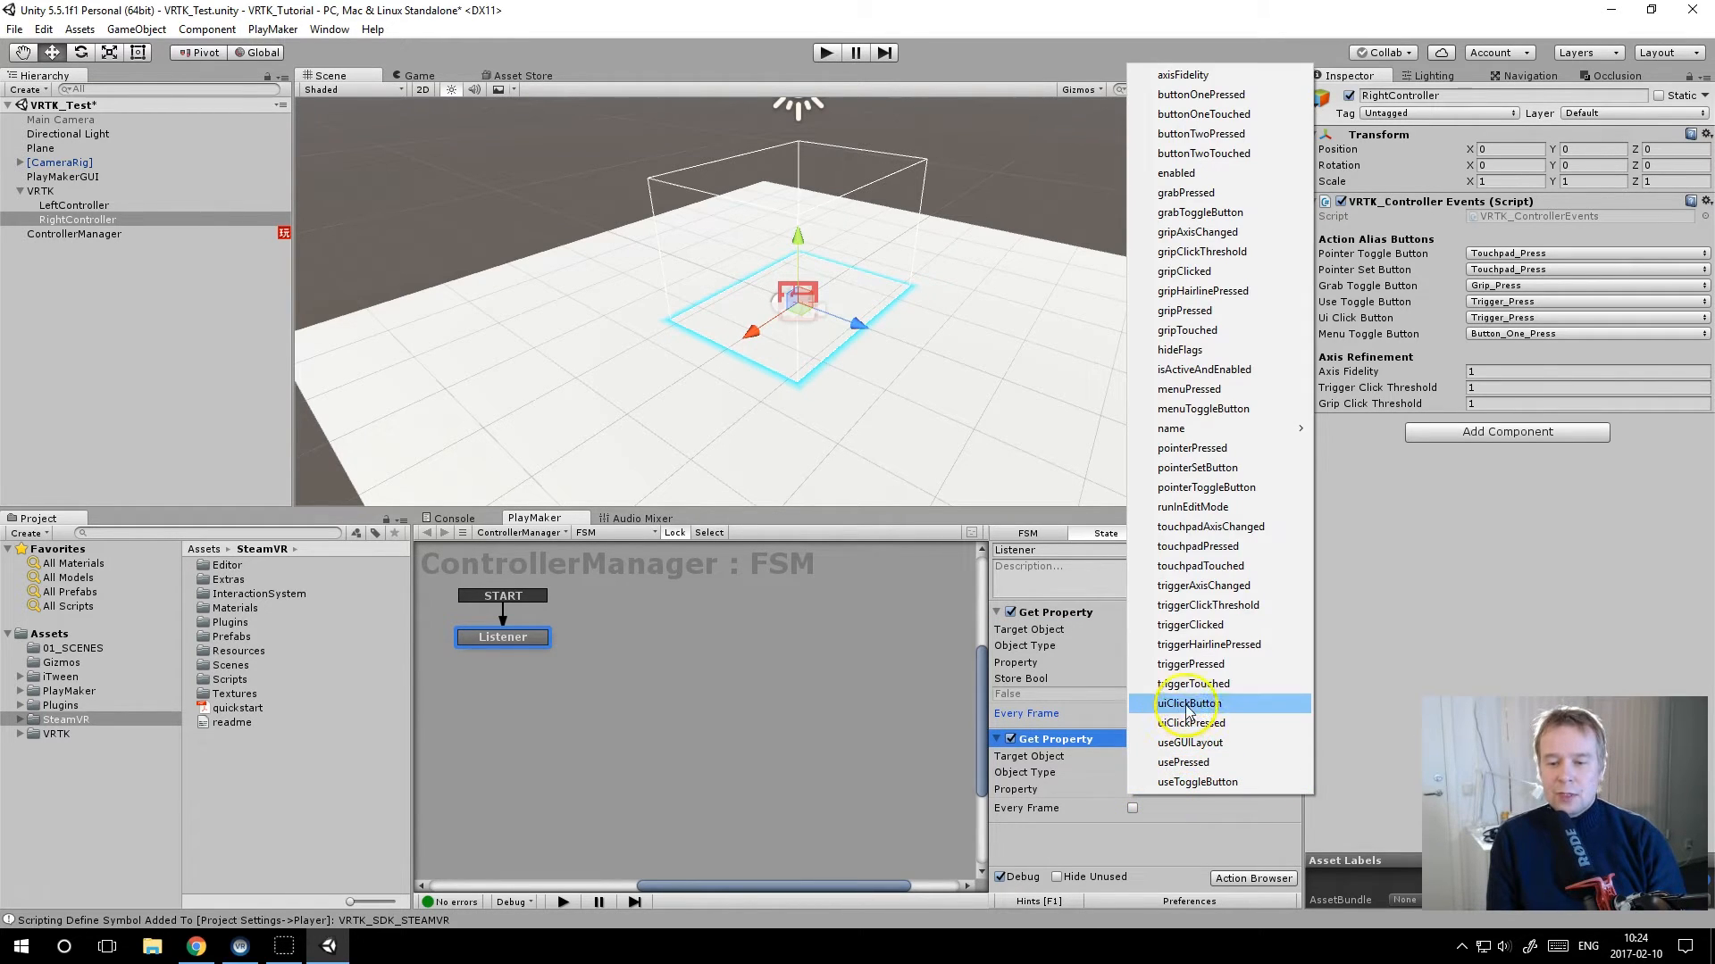
pyautogui.click(1192, 625)
# Step: Store the RightController's triggerClicked result in a new bool variable named TriggerR_Clicked
pyautogui.click(1152, 803)
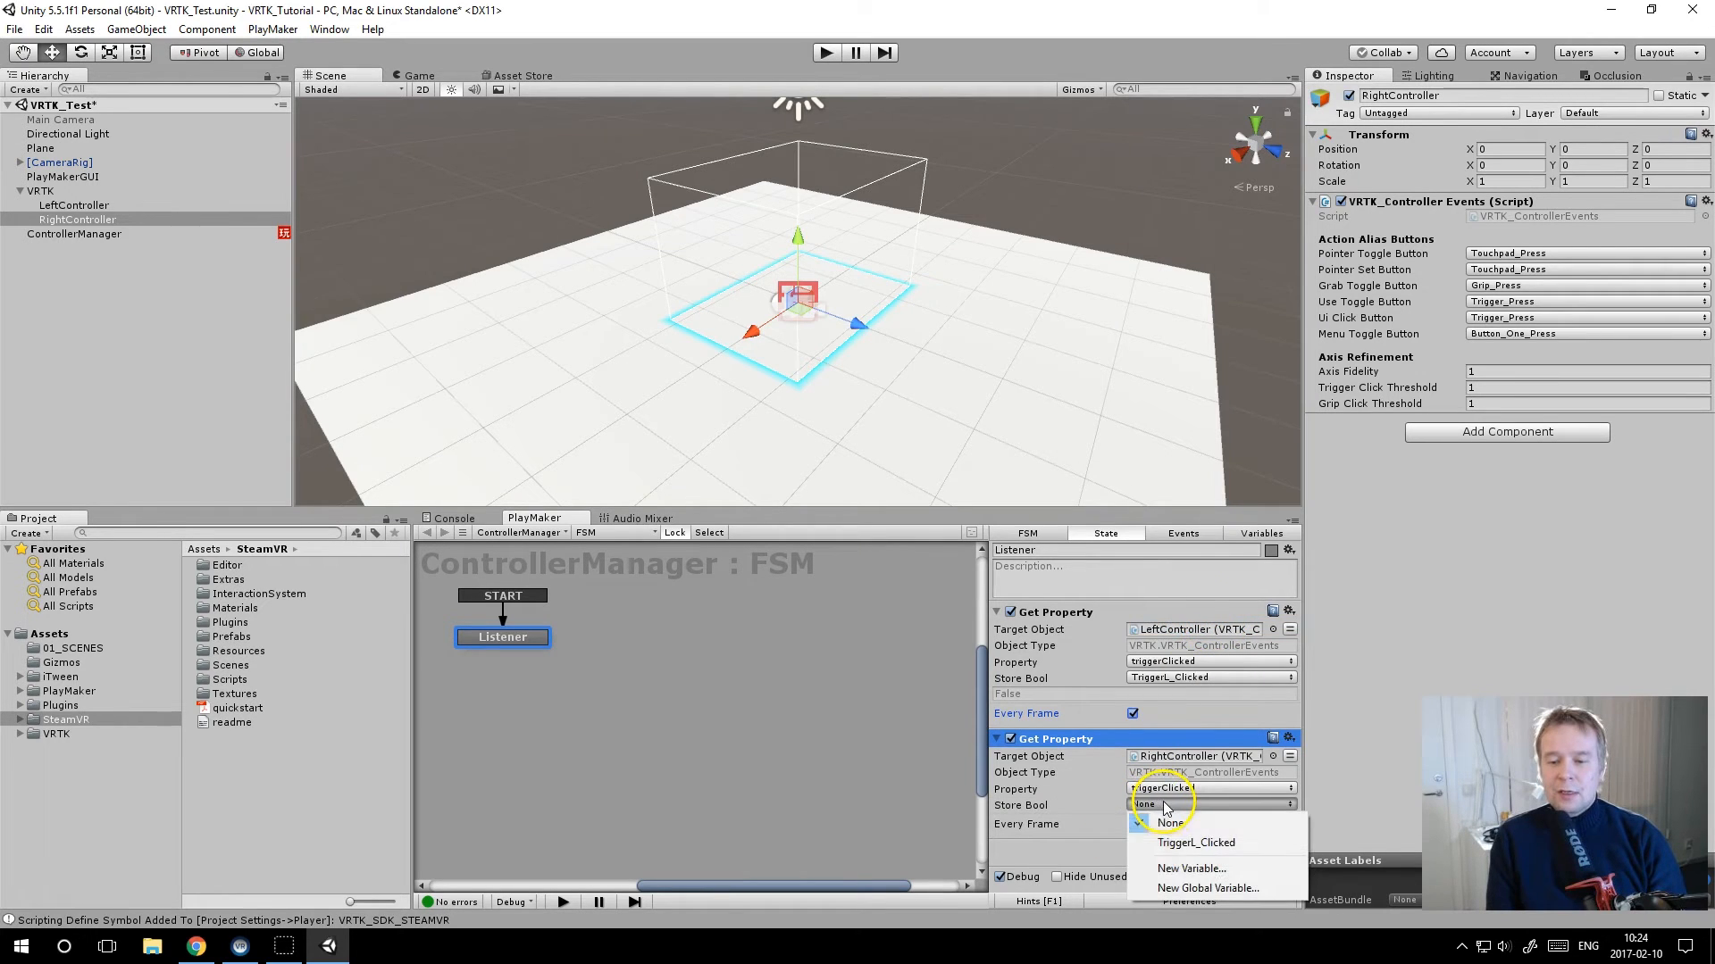
pyautogui.click(1196, 870)
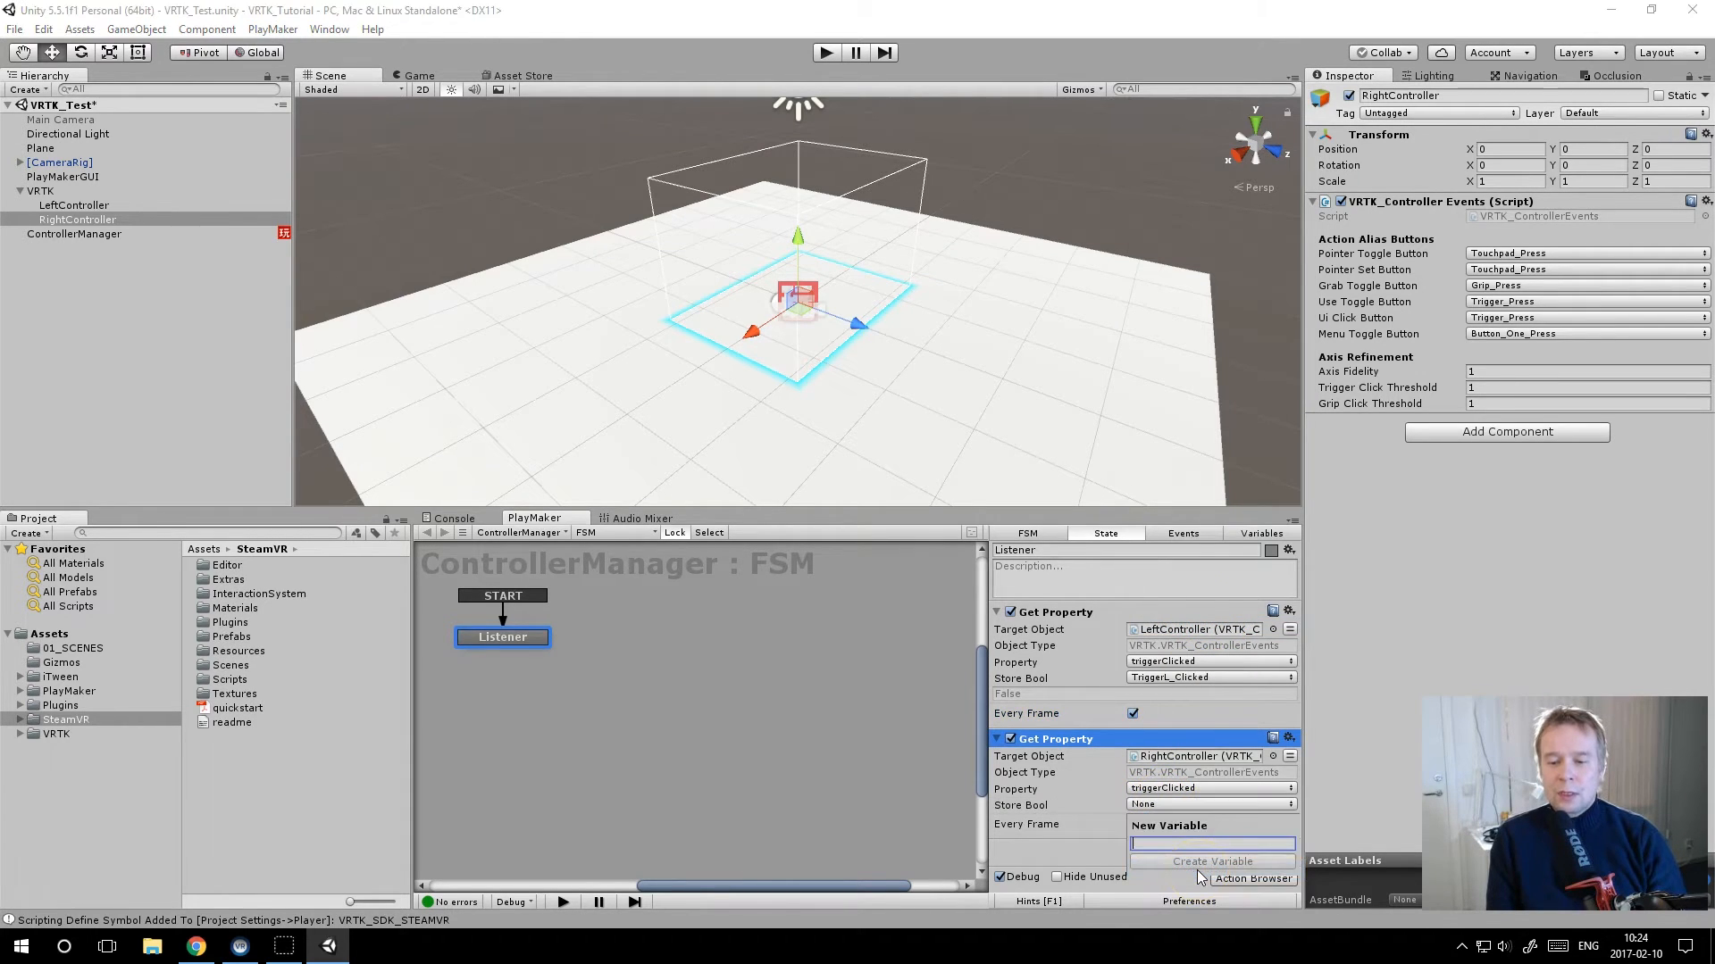
pyautogui.write('T')
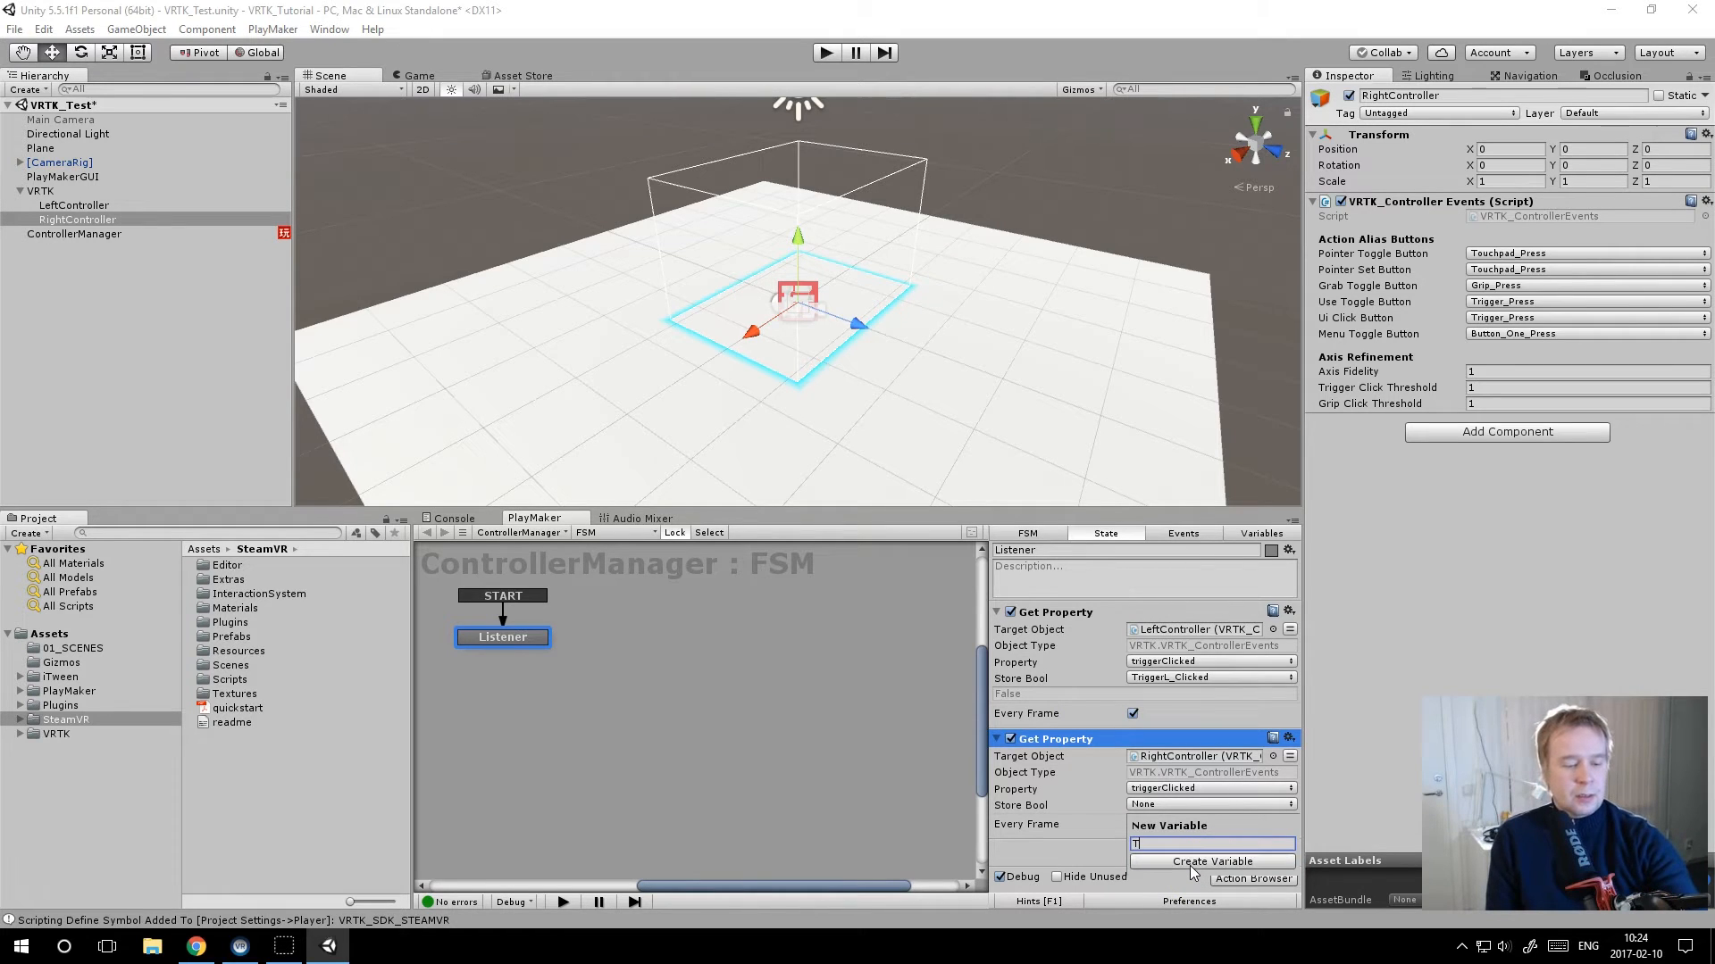
pyautogui.write('rigger')
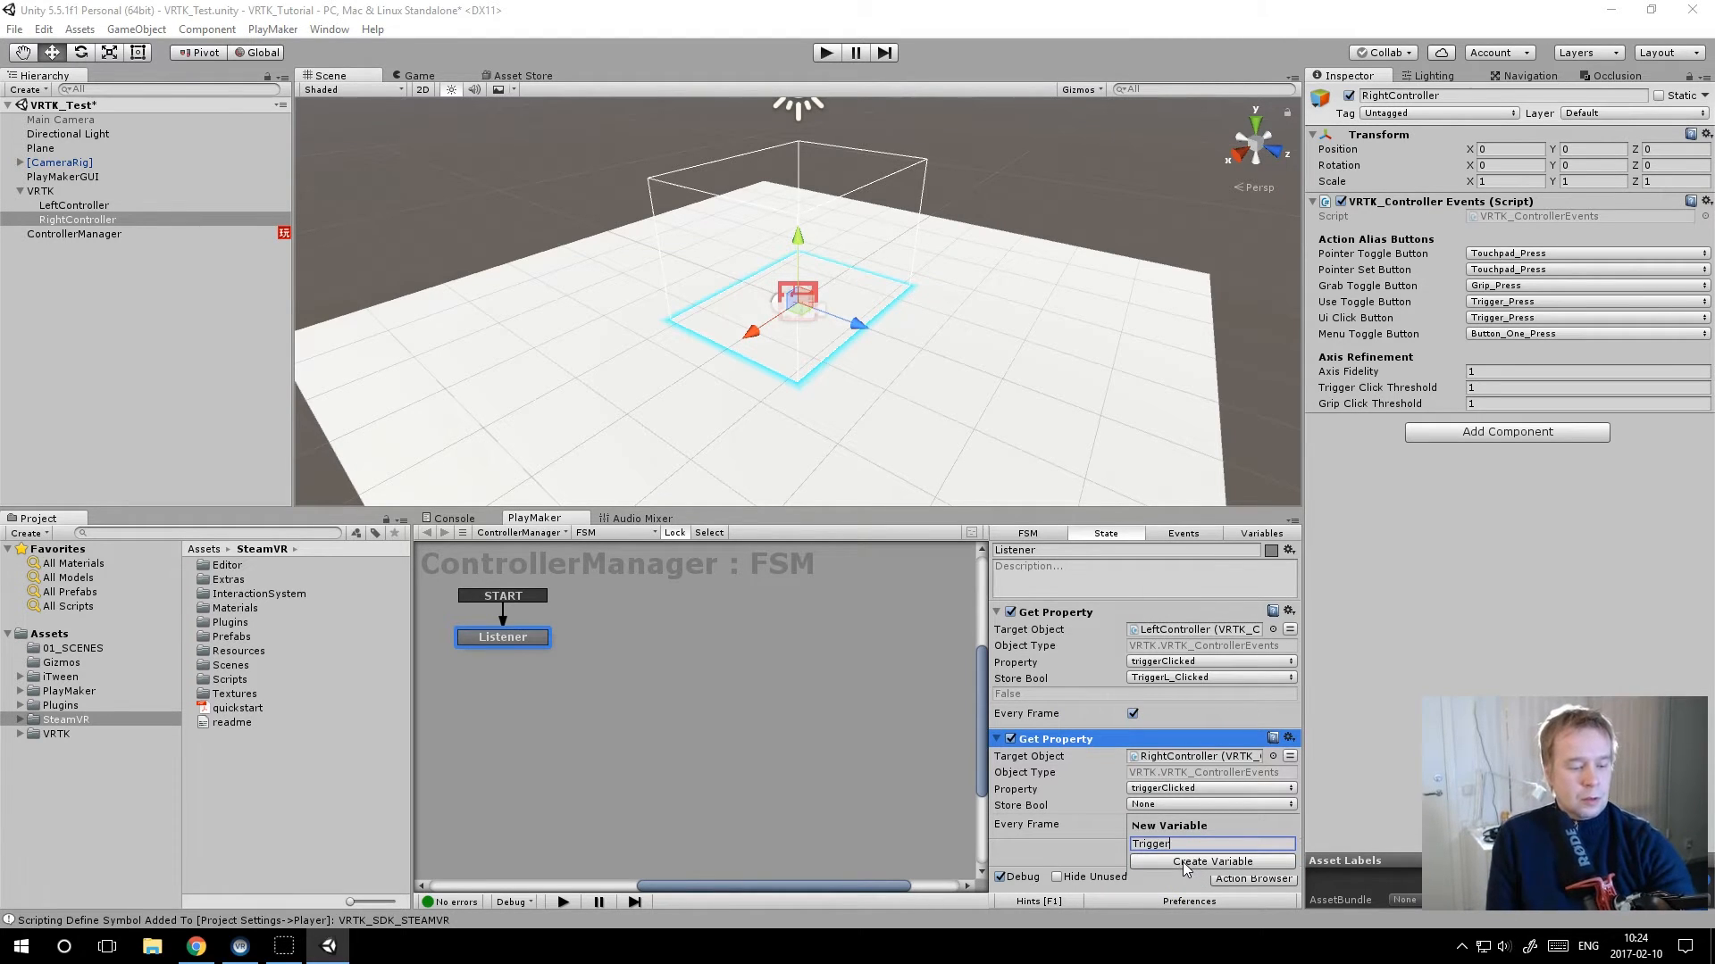
pyautogui.write('R_Clicked')
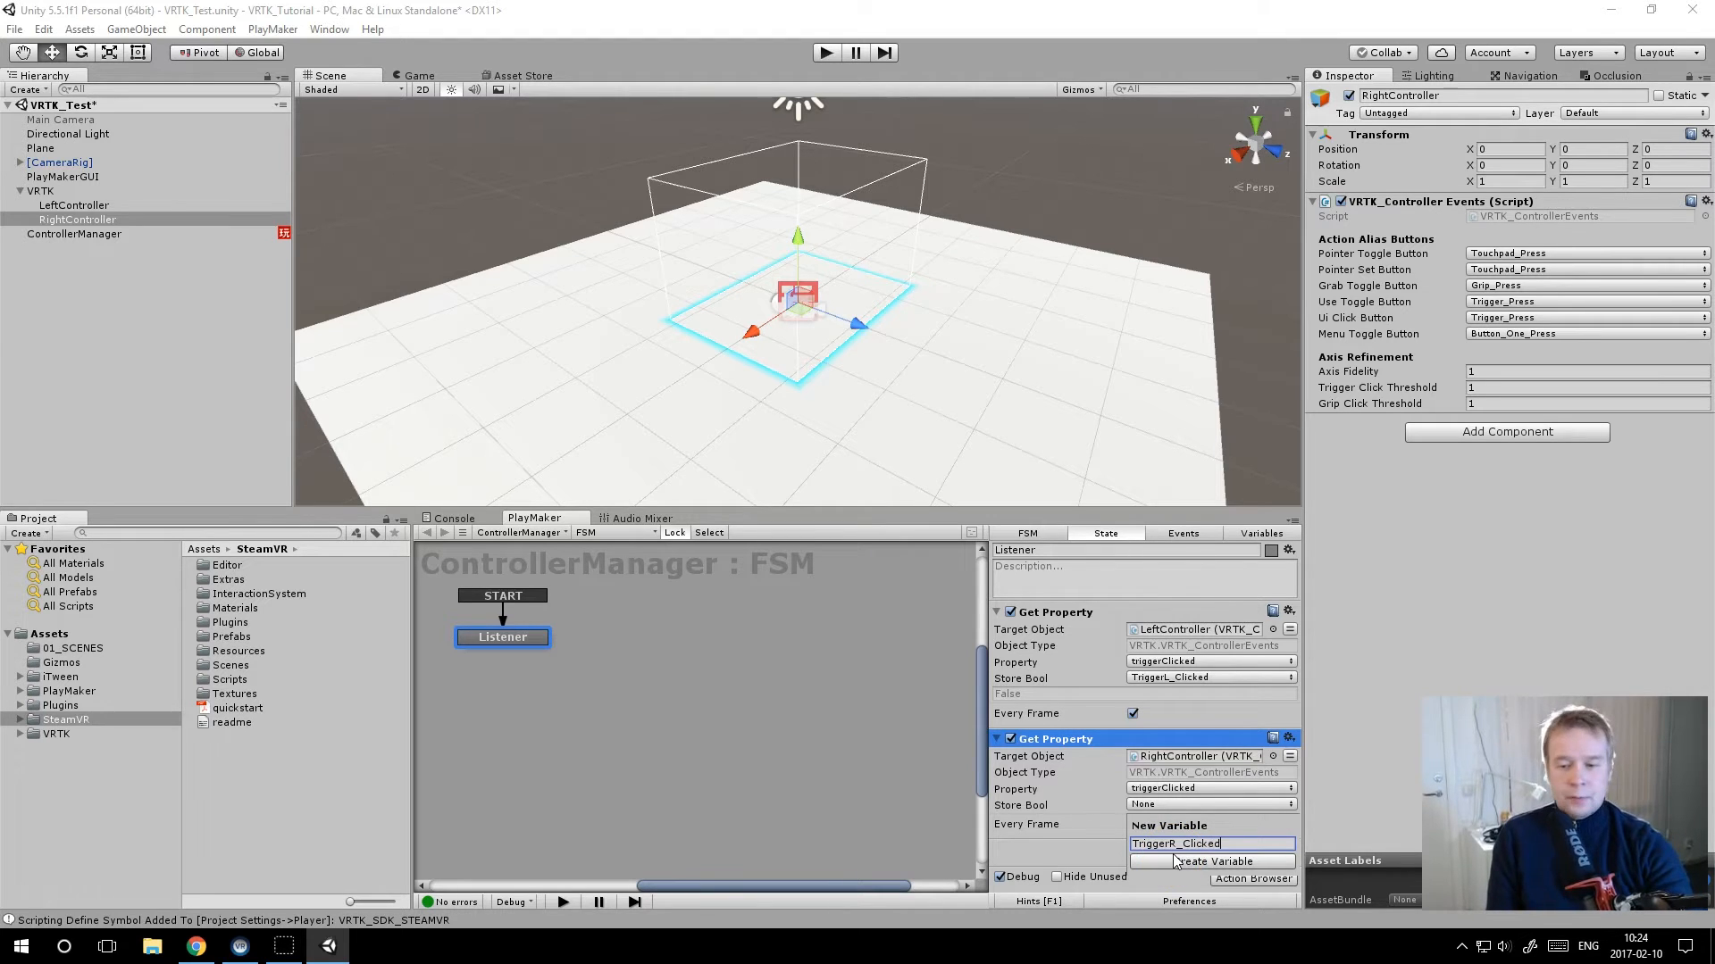
pyautogui.click(1175, 861)
pyautogui.click(1125, 772)
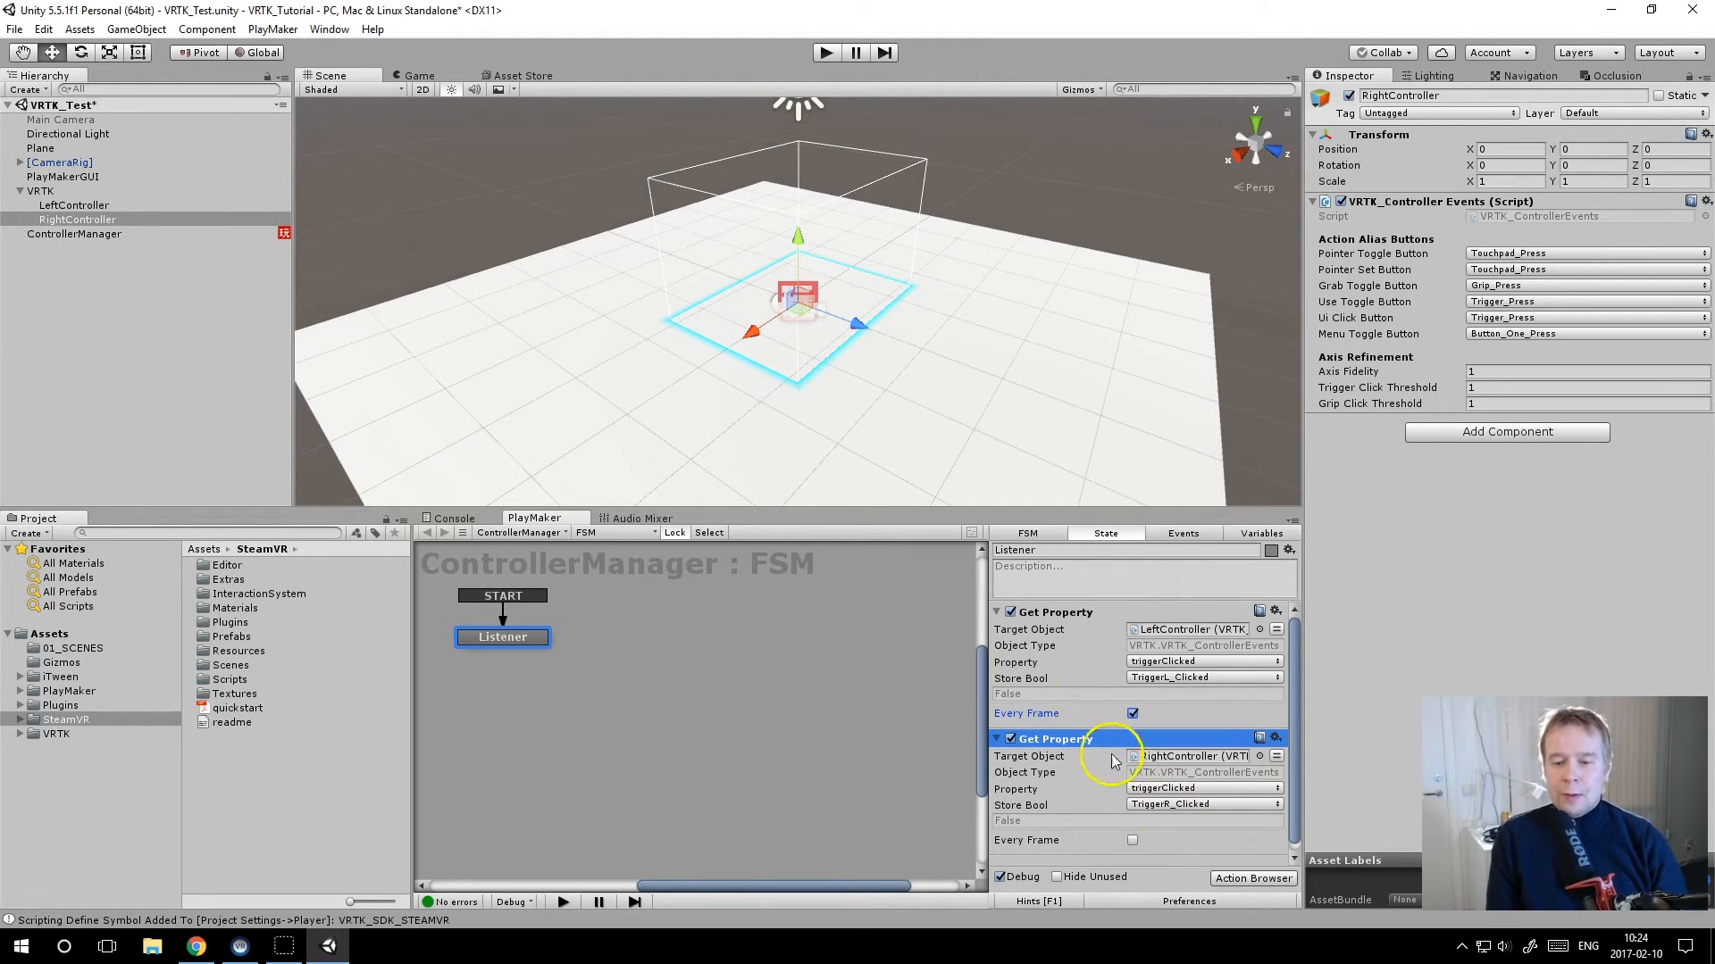
# Step: Toggle the state's debug values off and on again, and check the base station details in the SteamVR status window
pyautogui.click(1000, 878)
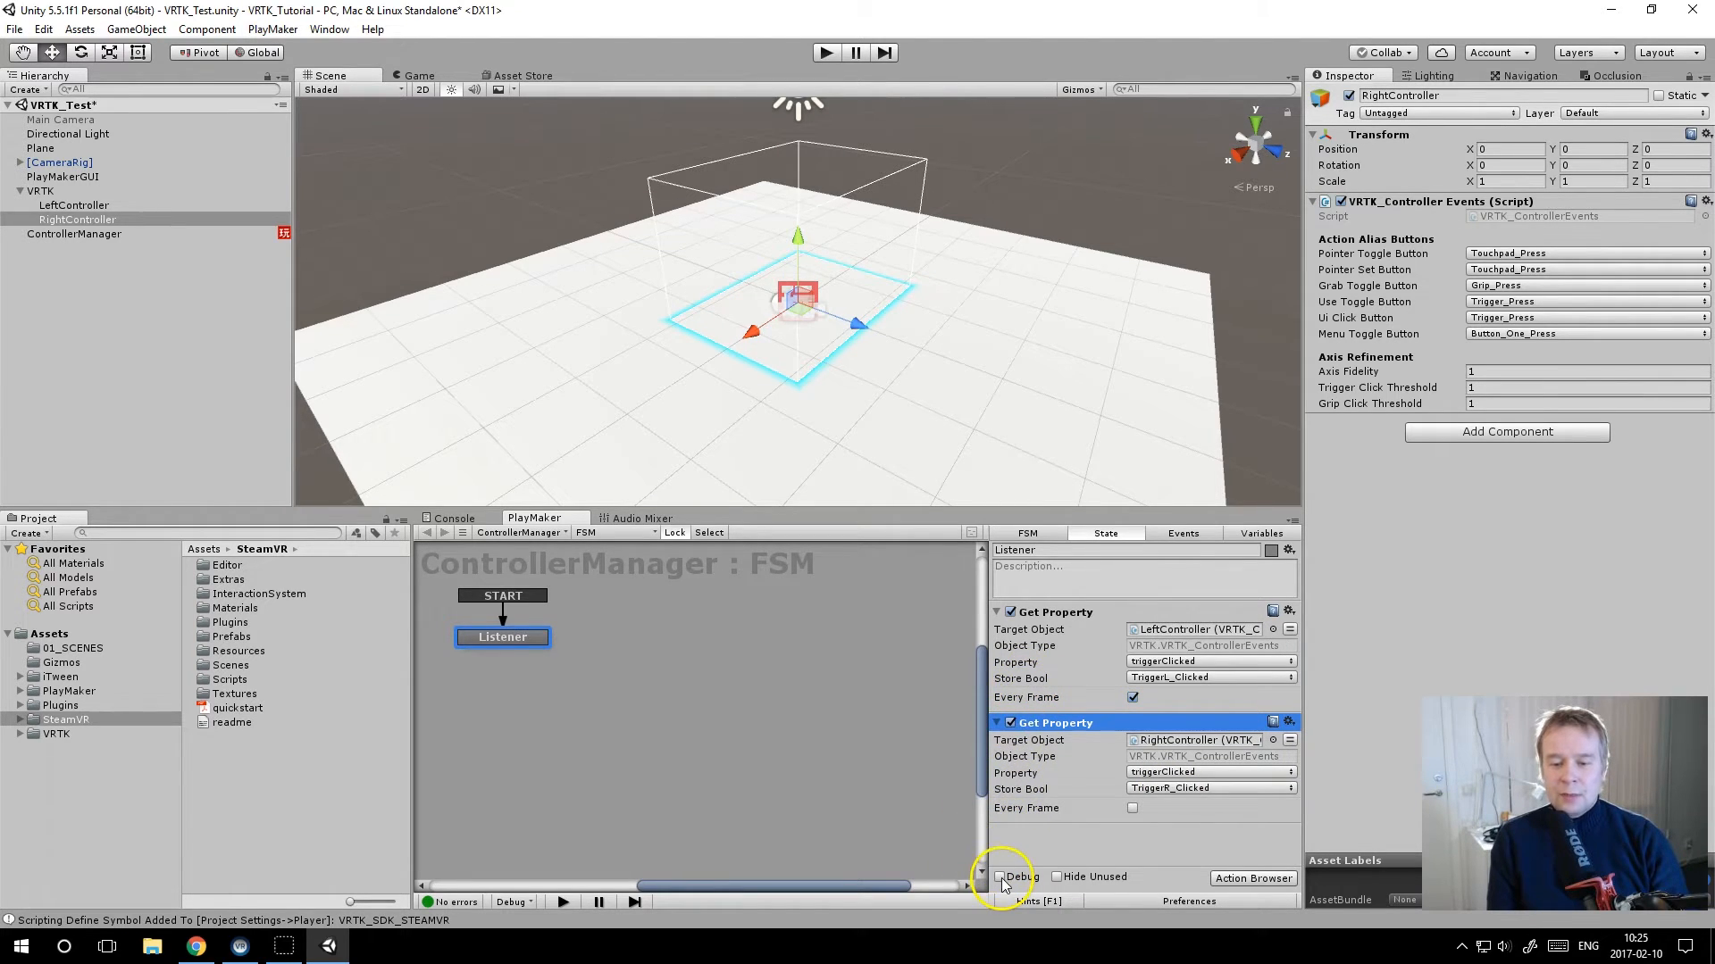
pyautogui.click(1000, 877)
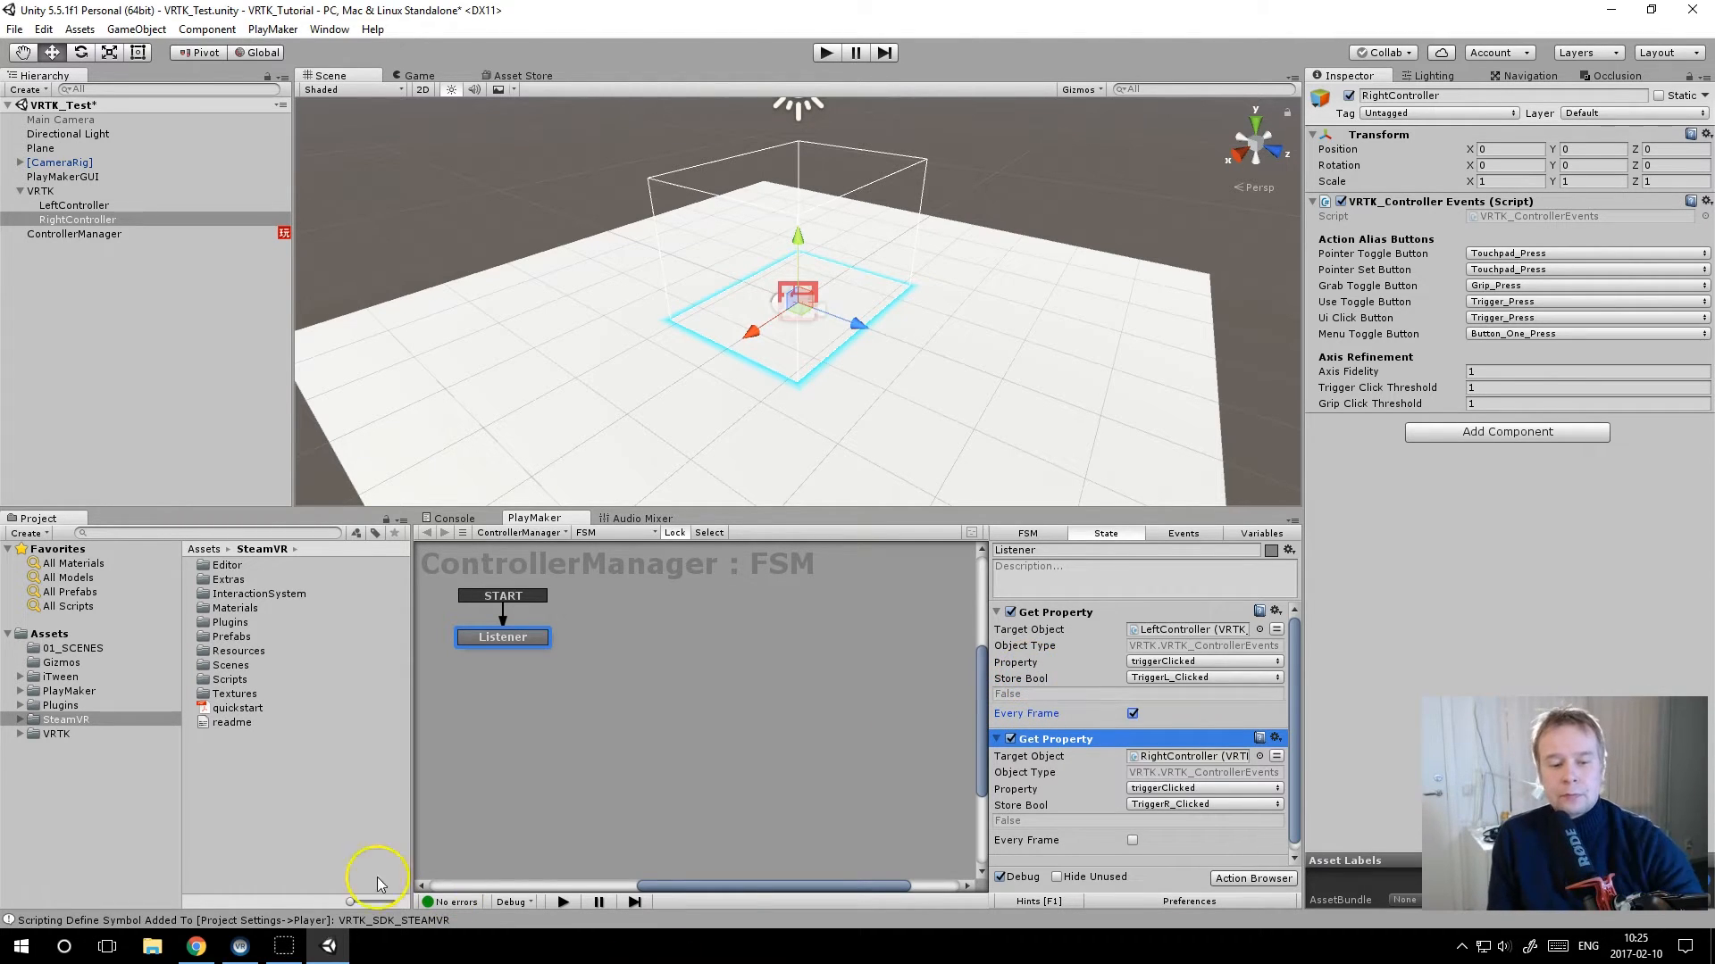
pyautogui.click(234, 949)
pyautogui.moveTo(1212, 859)
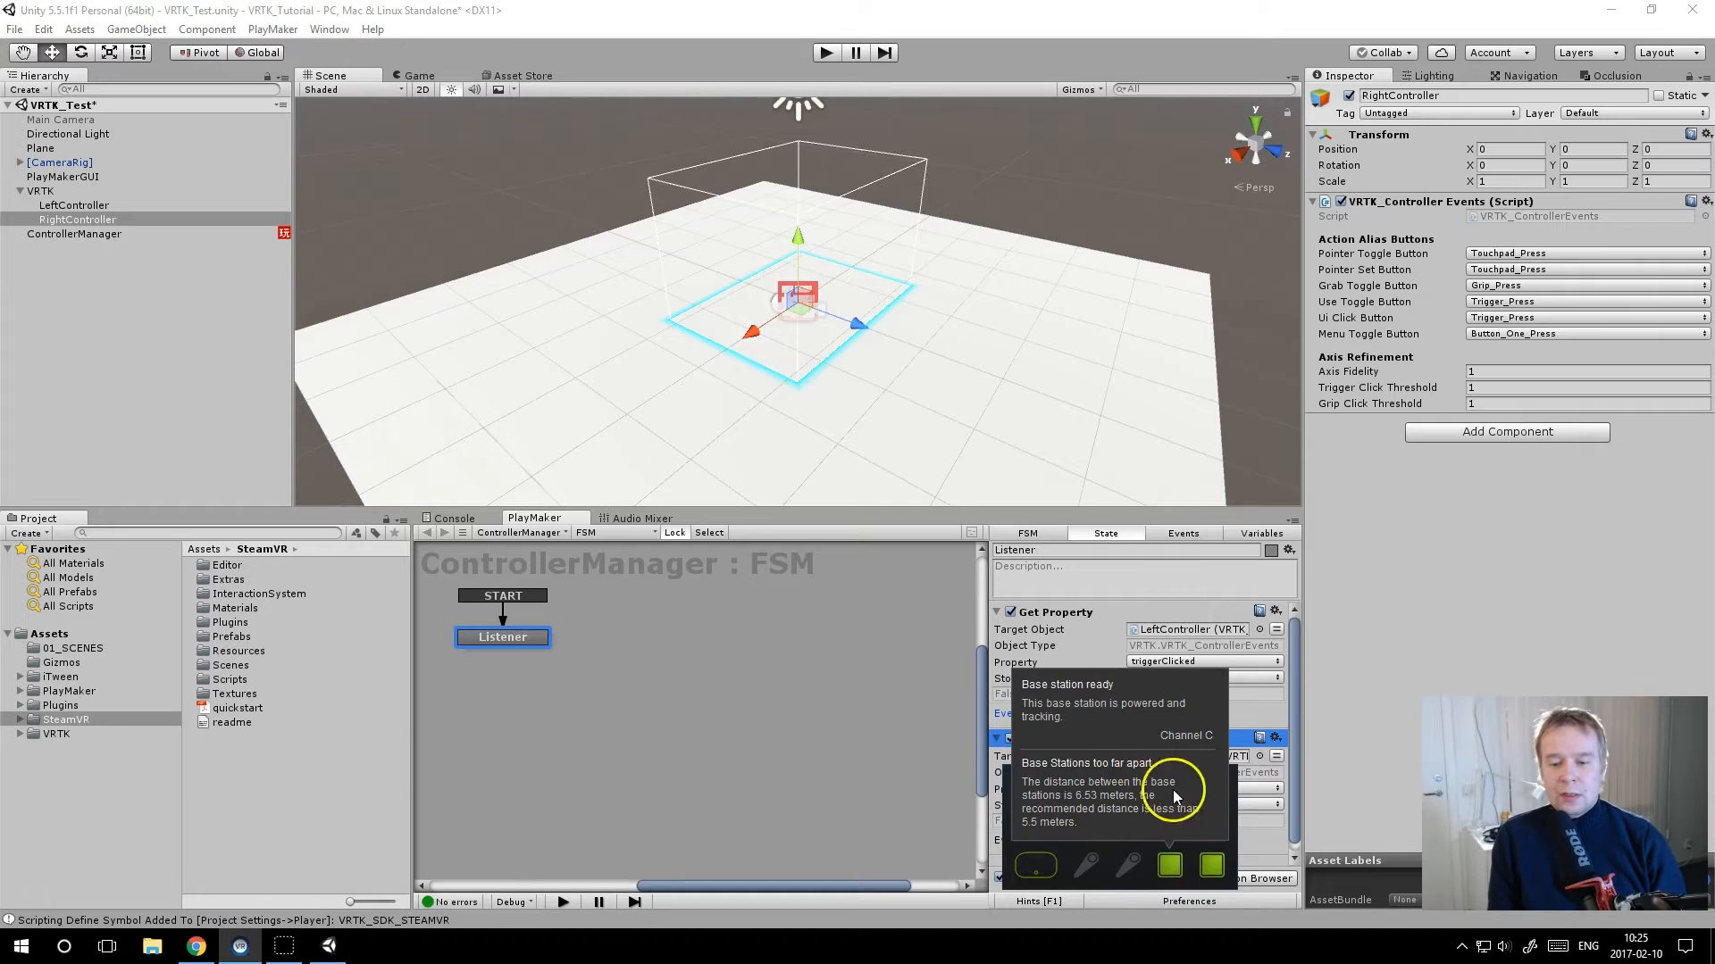
pyautogui.click(1068, 8)
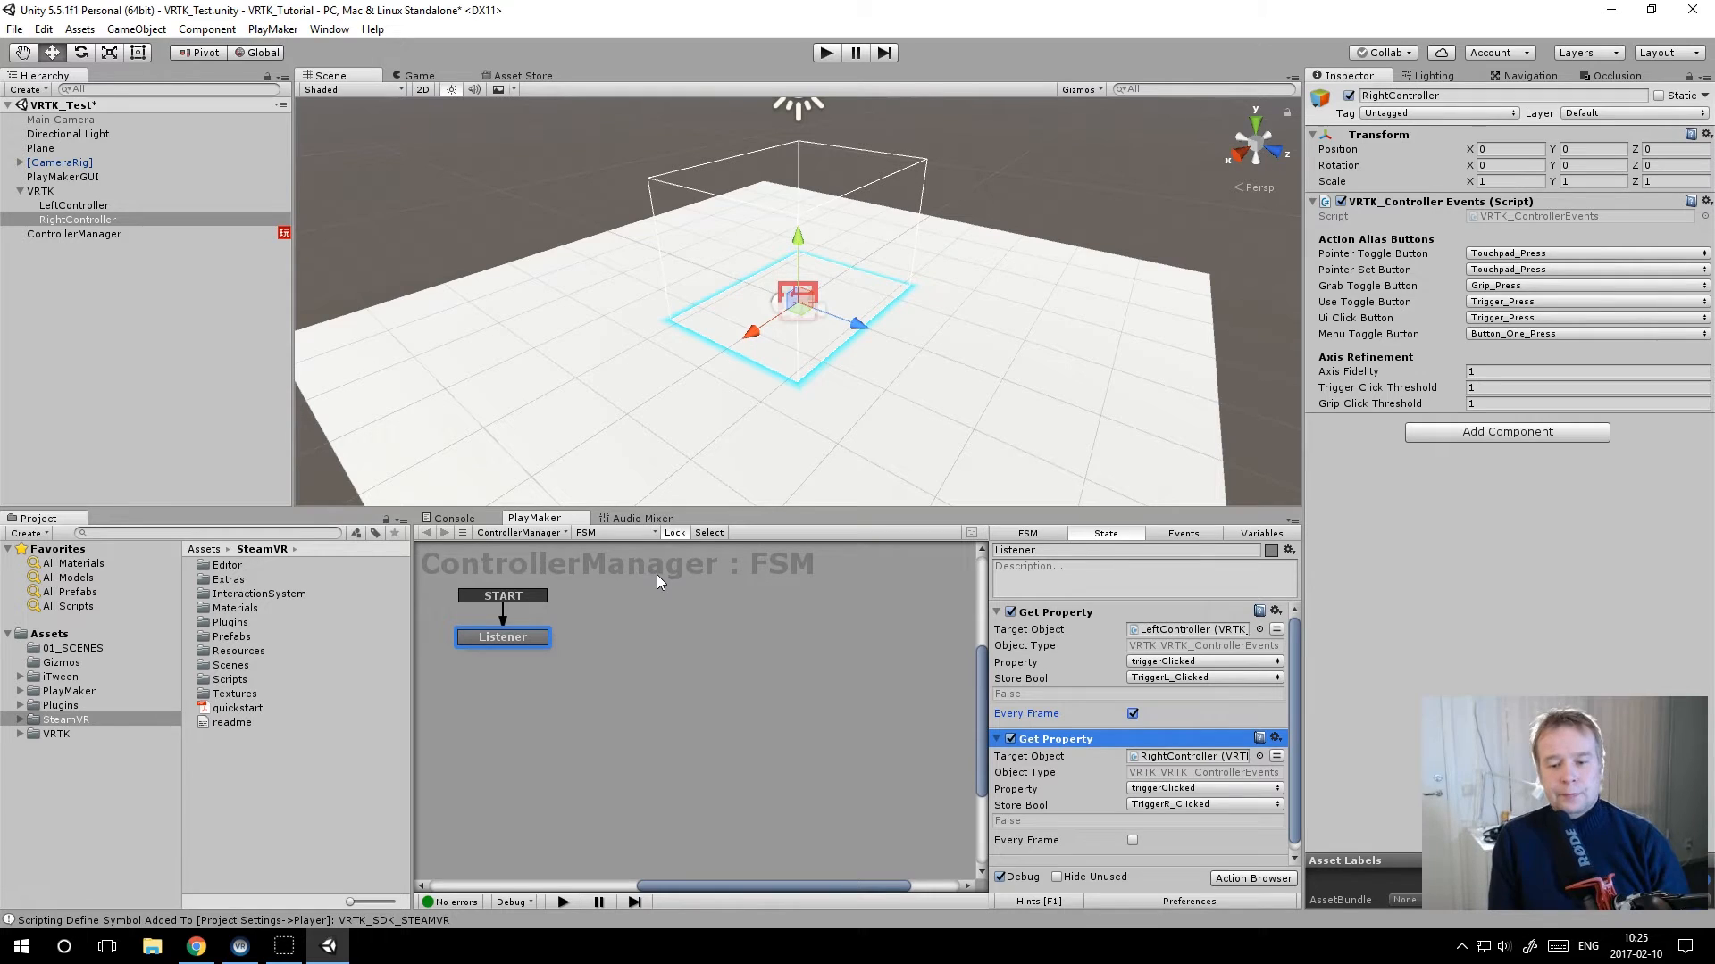
# Step: Have the RightController Get Property action run every frame and start playing the scene
pyautogui.click(1132, 840)
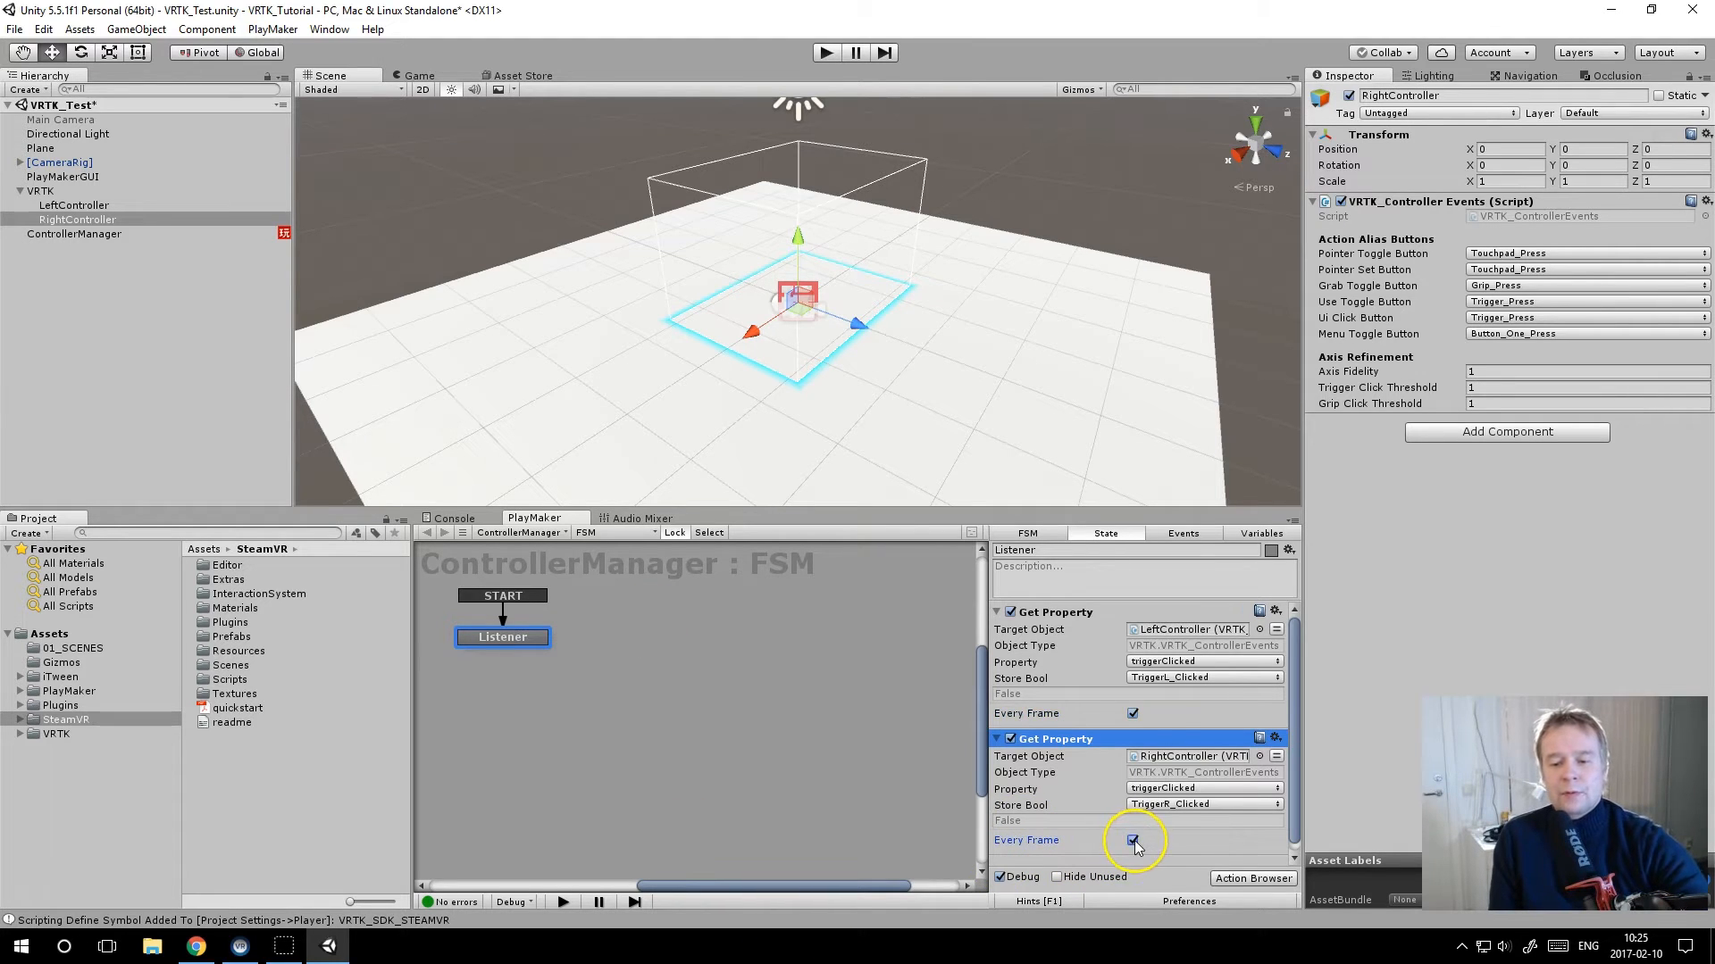
pyautogui.click(834, 49)
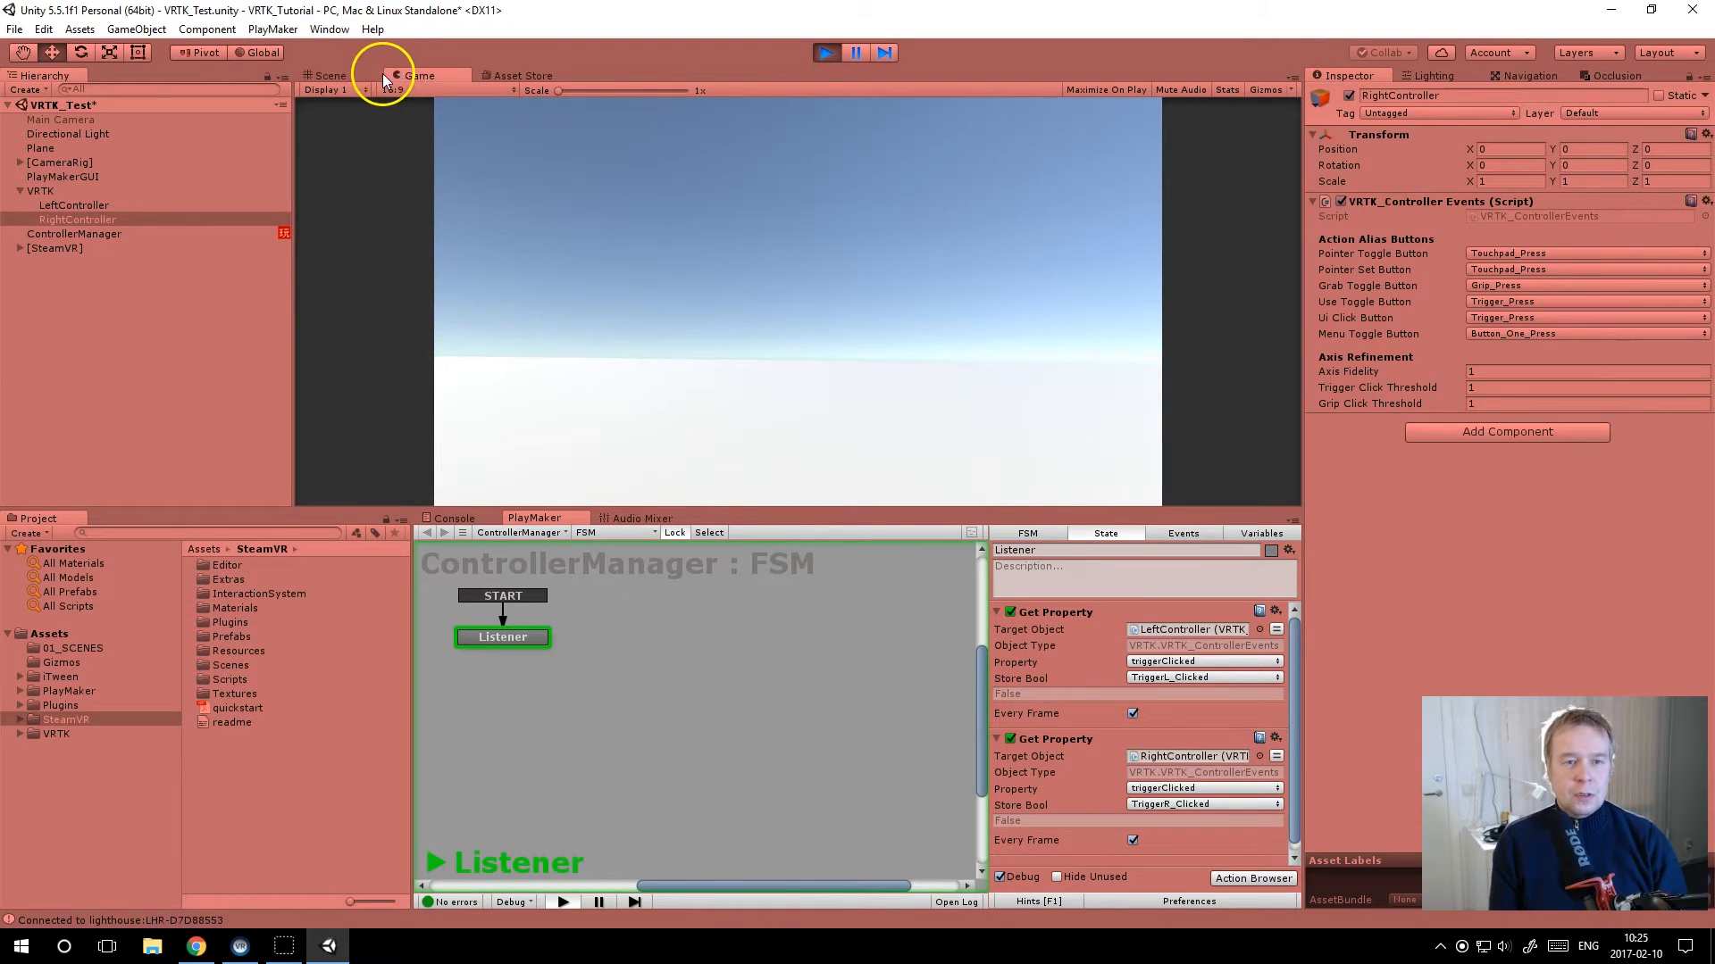
# Step: Dock the Game view beside the Scene view and widen the Scene view so both are visible together
pyautogui.moveTo(411, 89); pyautogui.dragTo(1186, 261)
pyautogui.moveTo(968, 279); pyautogui.dragTo(841, 290)
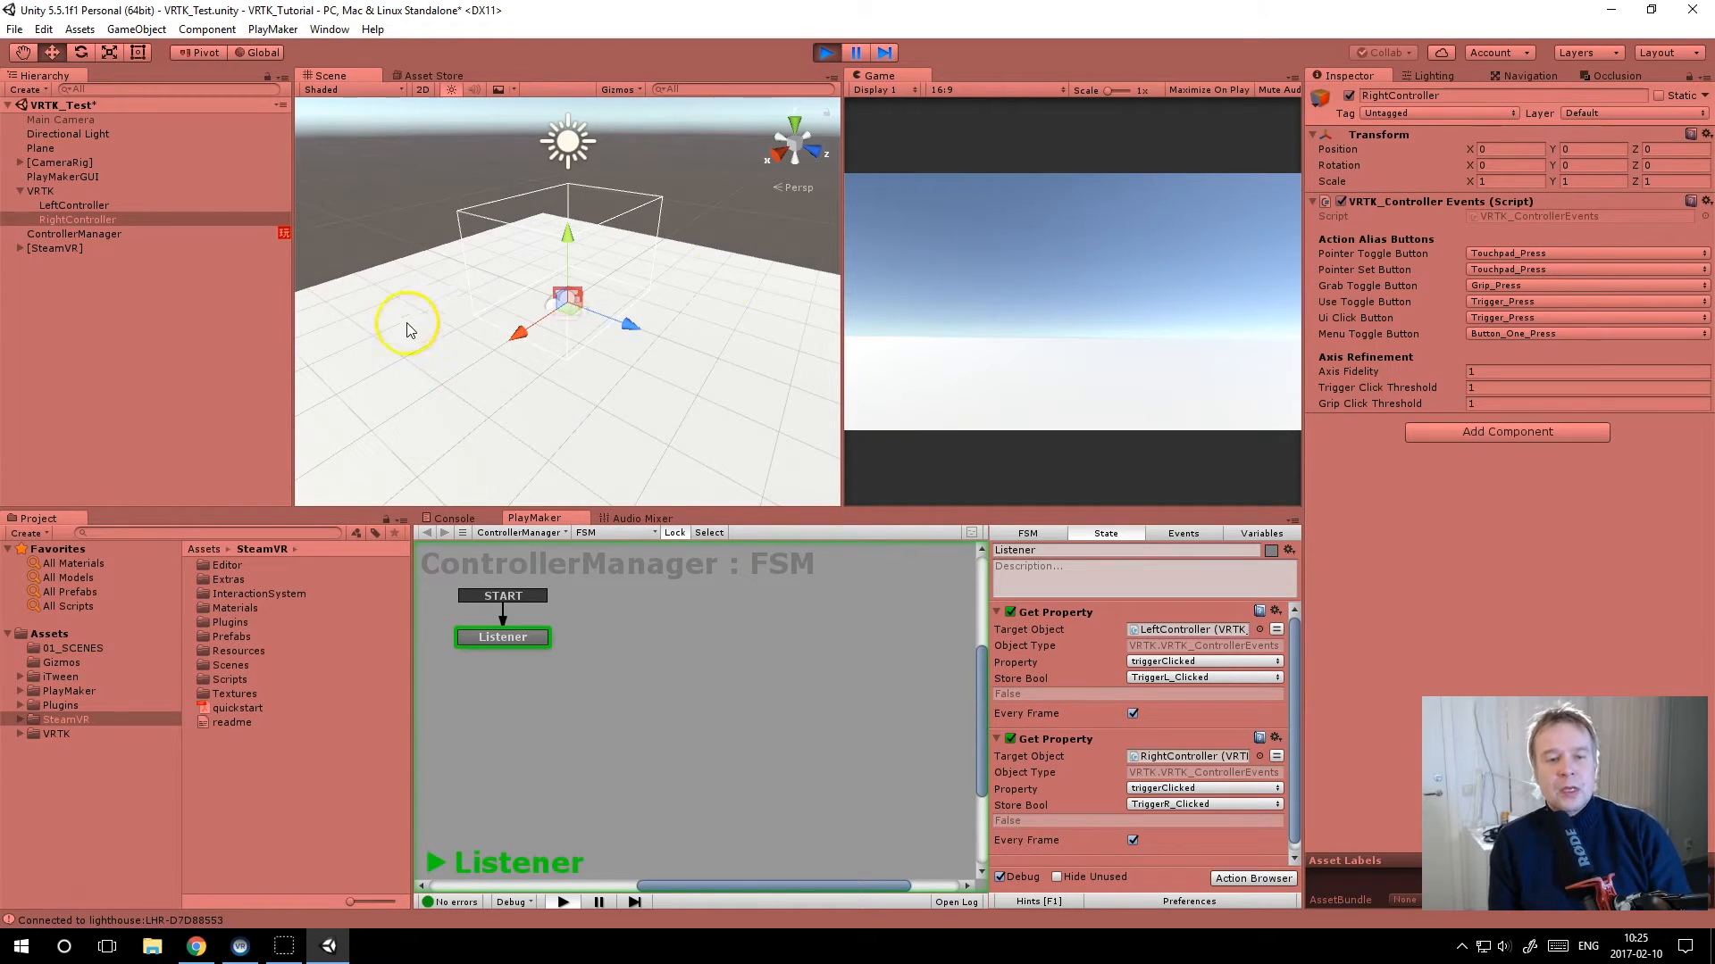
pyautogui.moveTo(841, 264); pyautogui.dragTo(1120, 234)
pyautogui.moveTo(875, 312); pyautogui.dragTo(808, 349, button='middle')
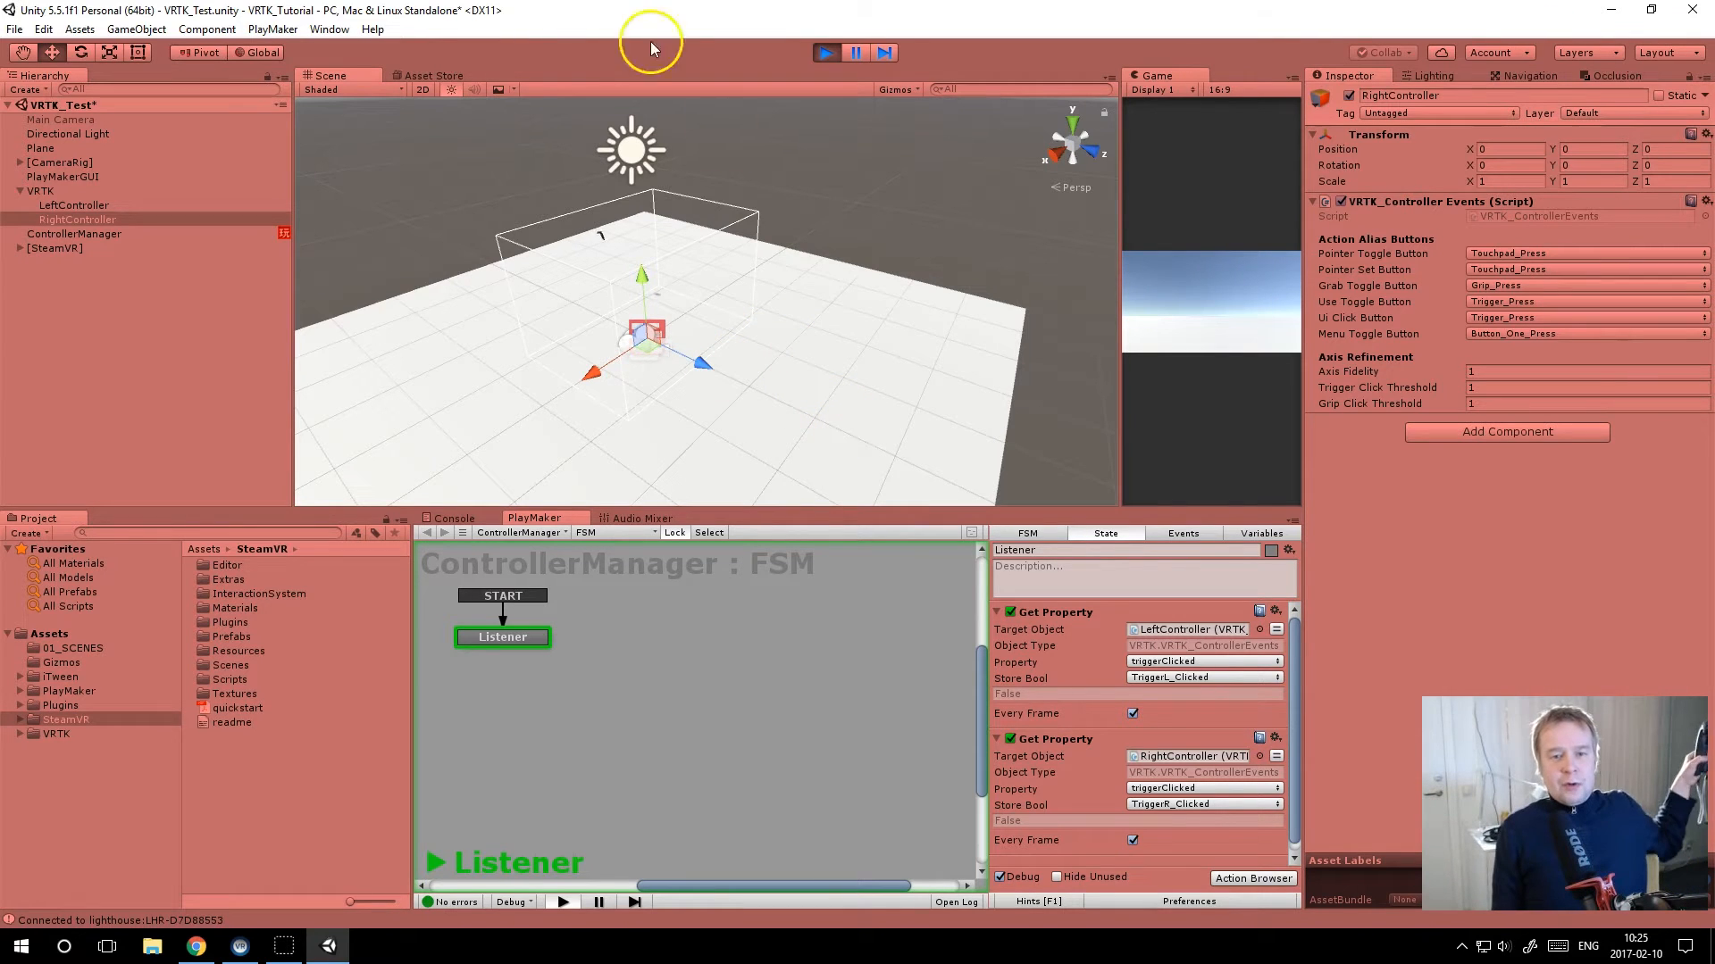
# Step: Frame Controller (left) of the [CameraRig] in the Scene view, test the controller triggers, and stop playing the scene
pyautogui.click(22, 163)
pyautogui.click(60, 176)
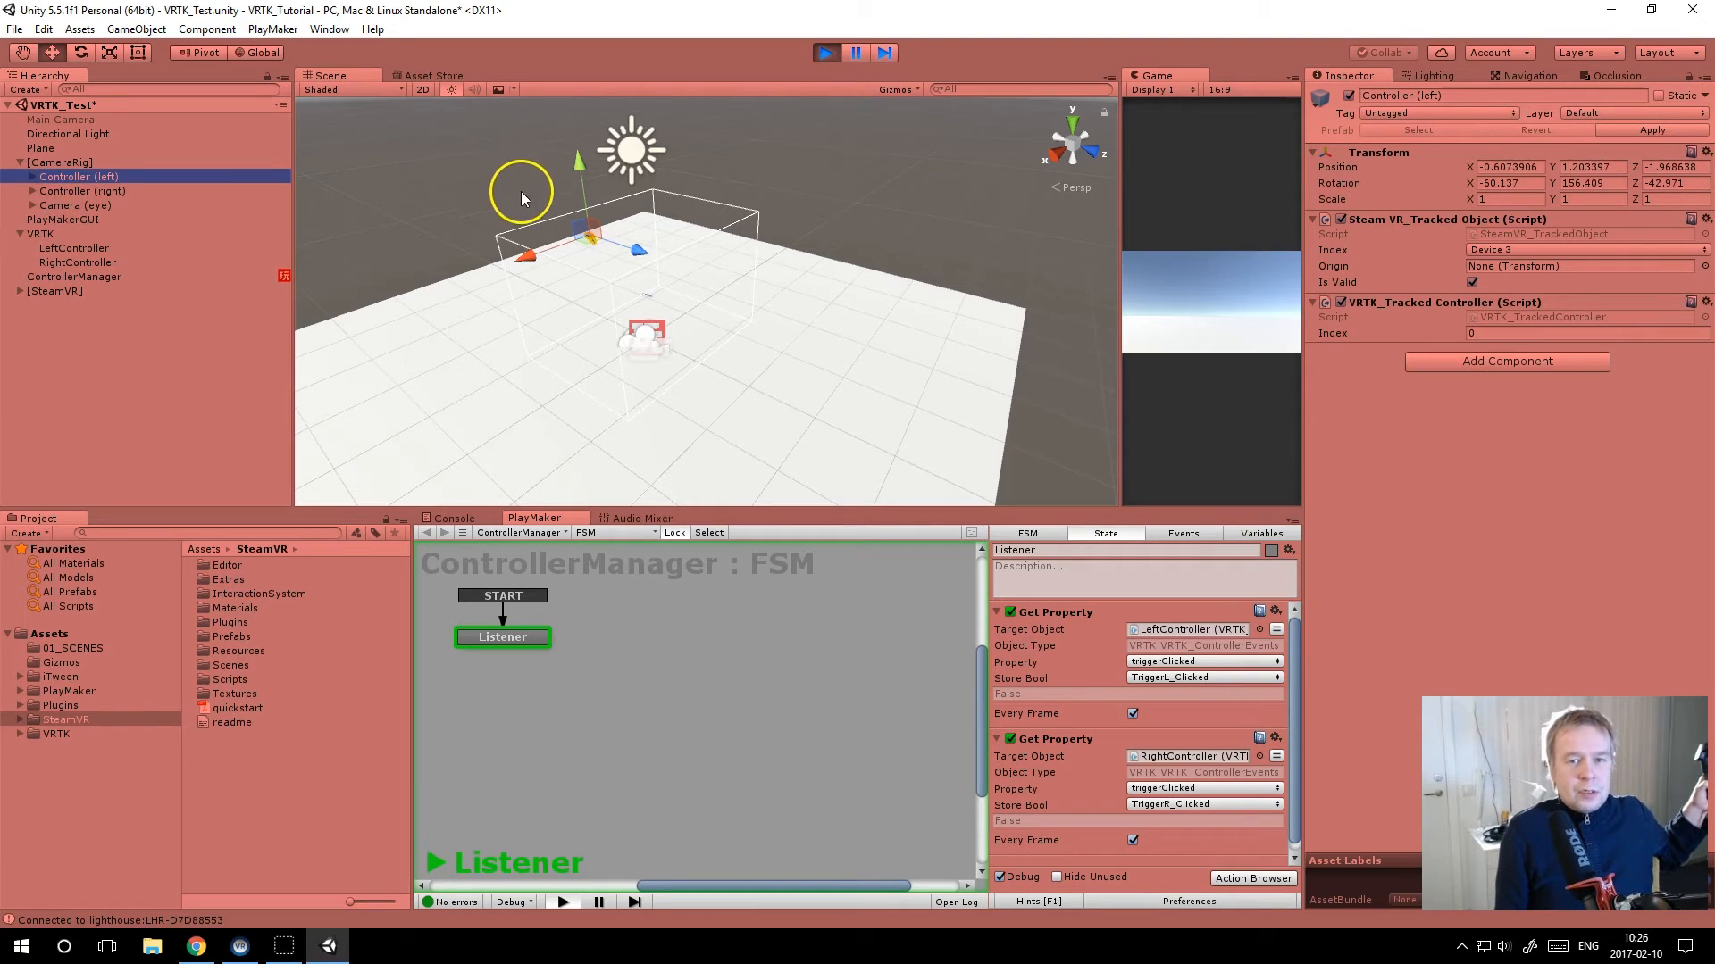
pyautogui.press('f')
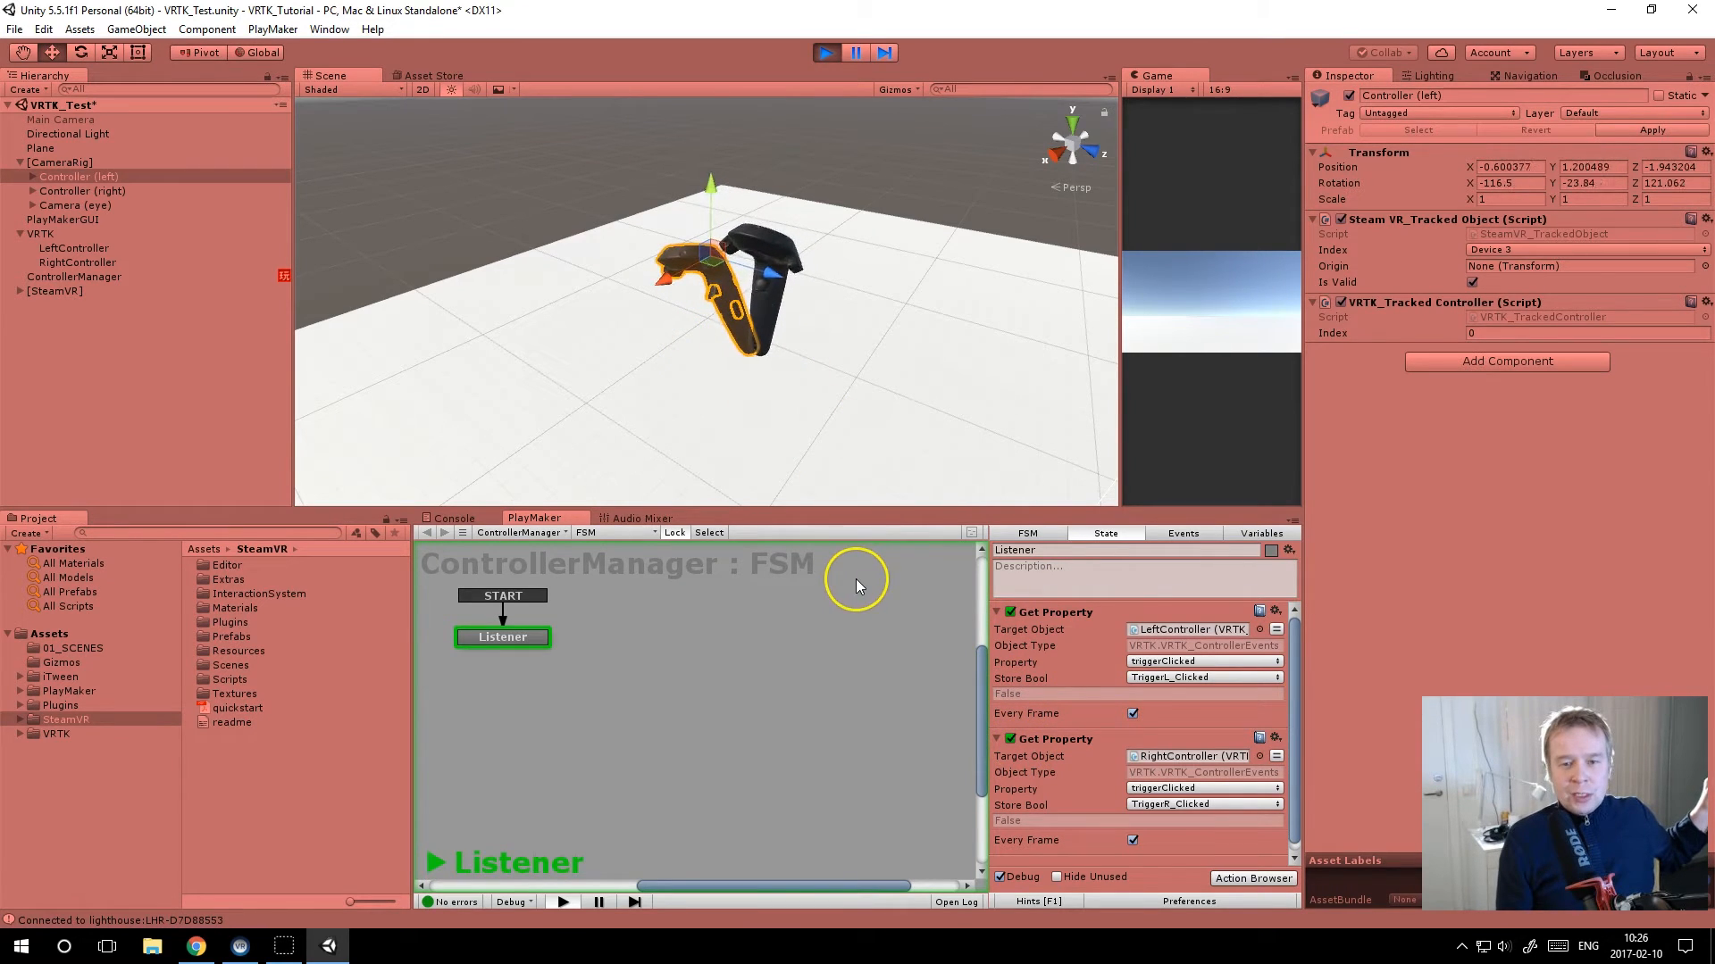
pyautogui.click(919, 179)
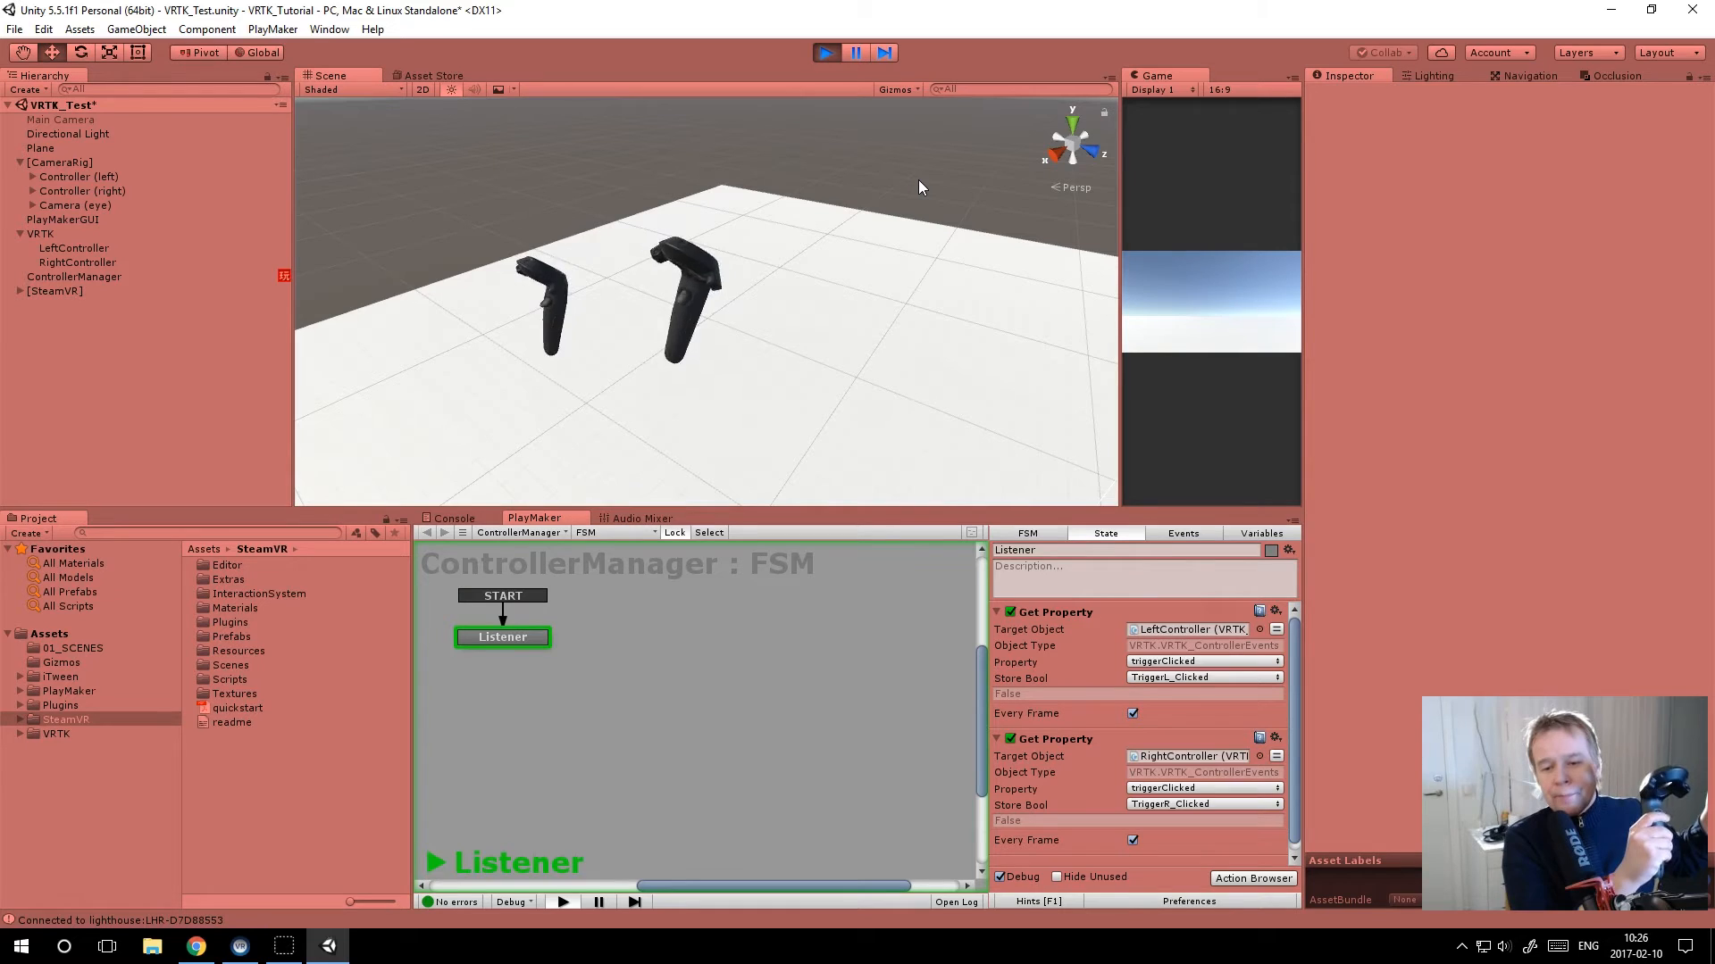
pyautogui.click(767, 84)
pyautogui.click(826, 52)
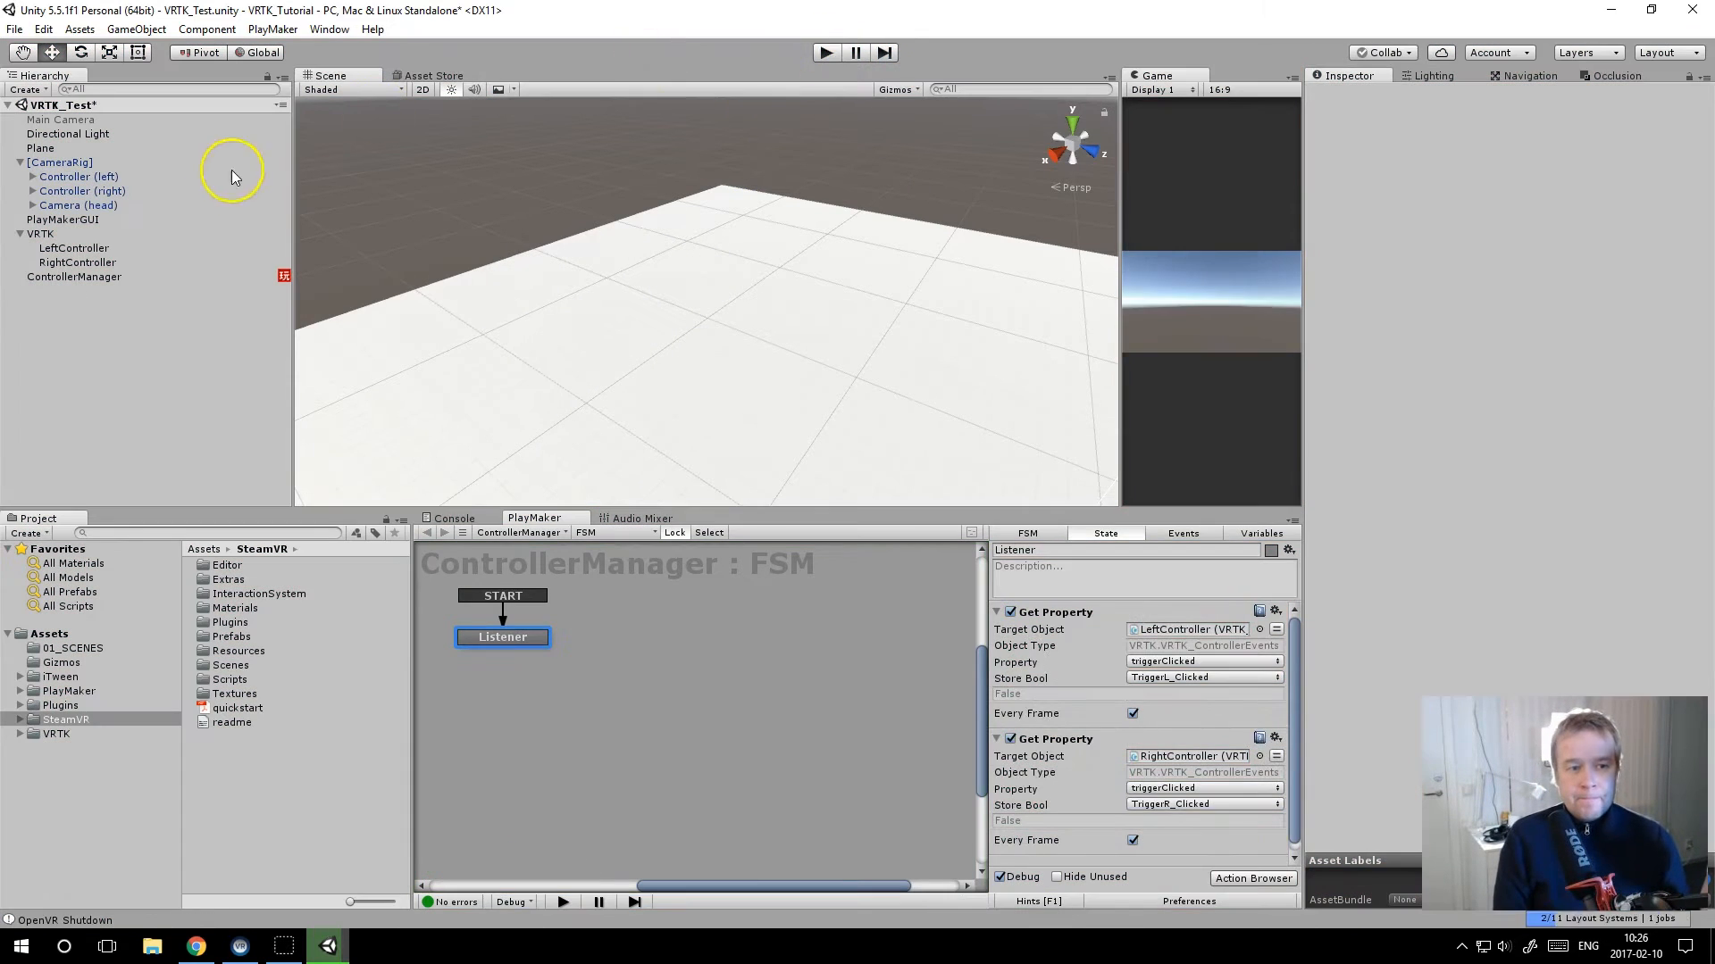
# Step: Assign LeftController and RightController as the matching script aliases in VRTK's SDK Manager, and play the scene to test them
pyautogui.click(93, 234)
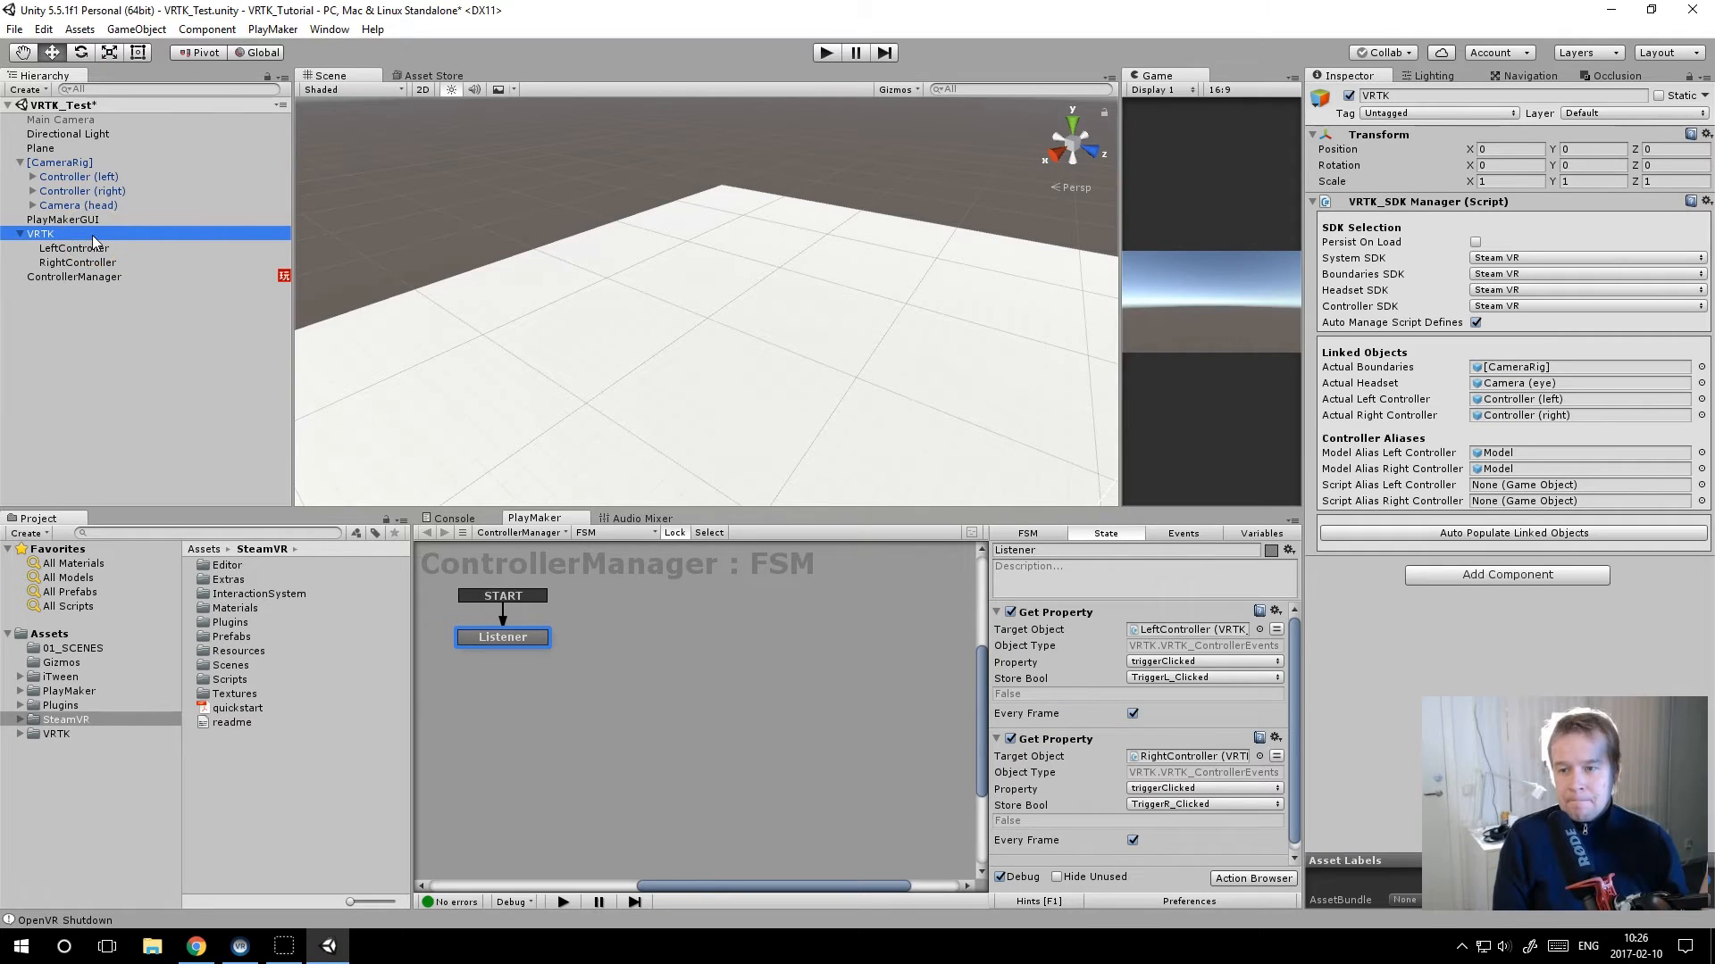
pyautogui.click(1496, 576)
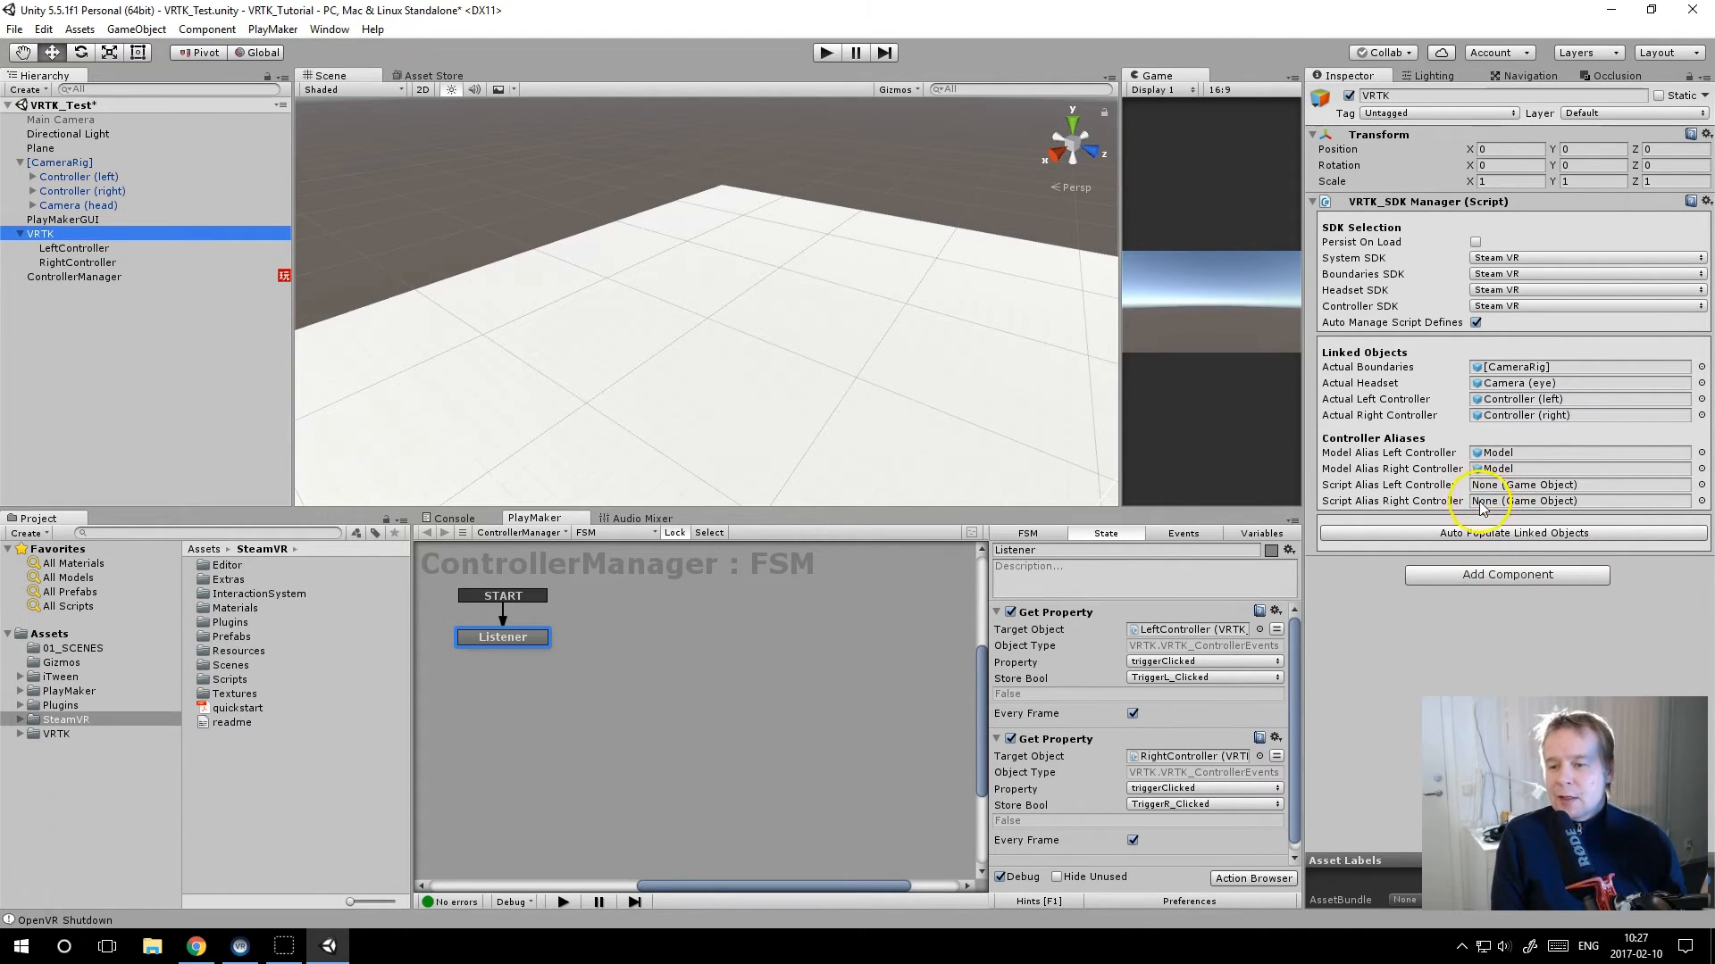
pyautogui.moveTo(85, 249); pyautogui.dragTo(1483, 485)
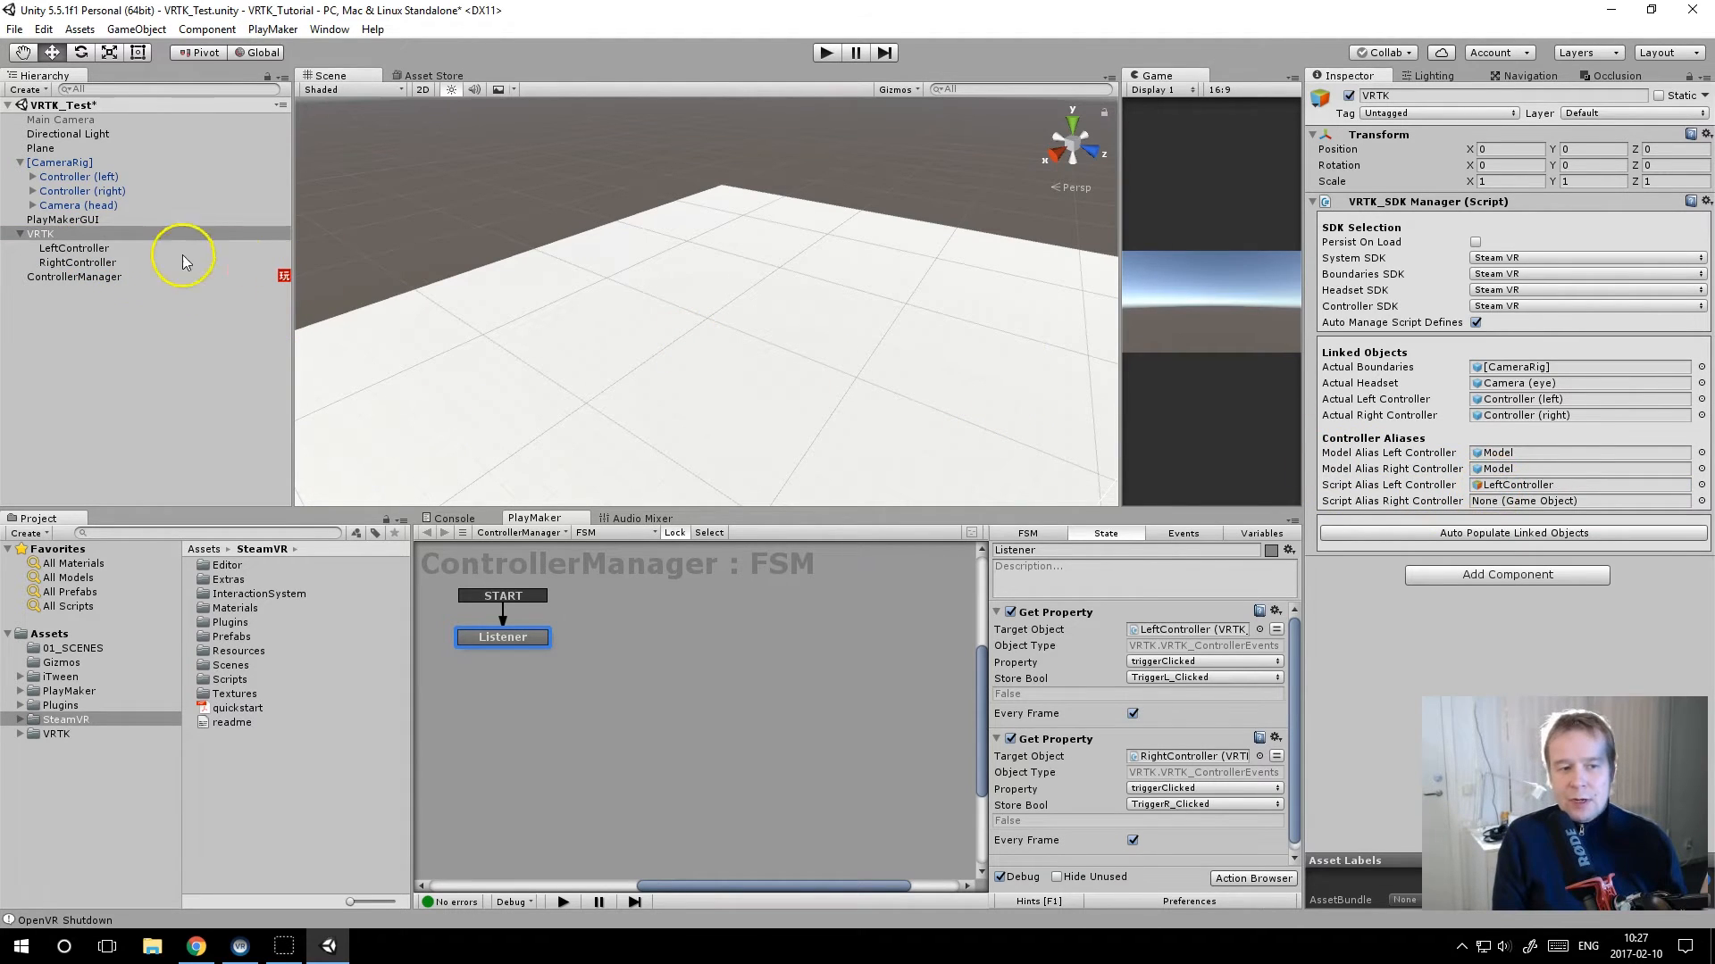
pyautogui.moveTo(96, 265); pyautogui.dragTo(1504, 506)
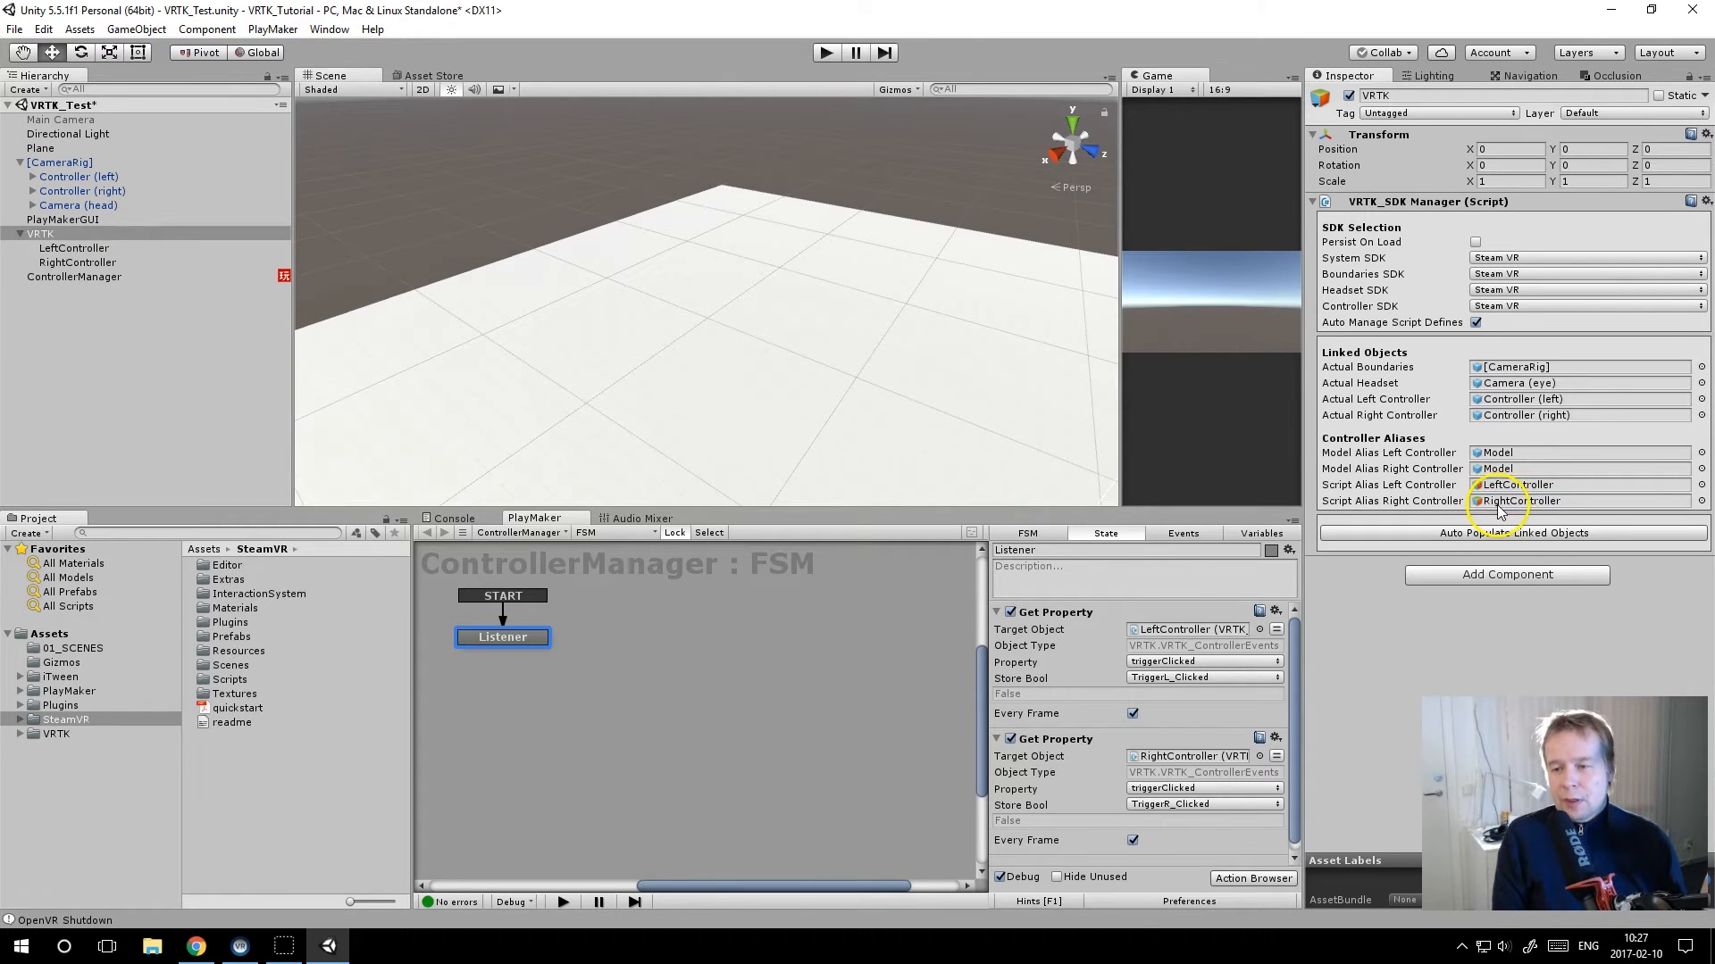
pyautogui.click(826, 51)
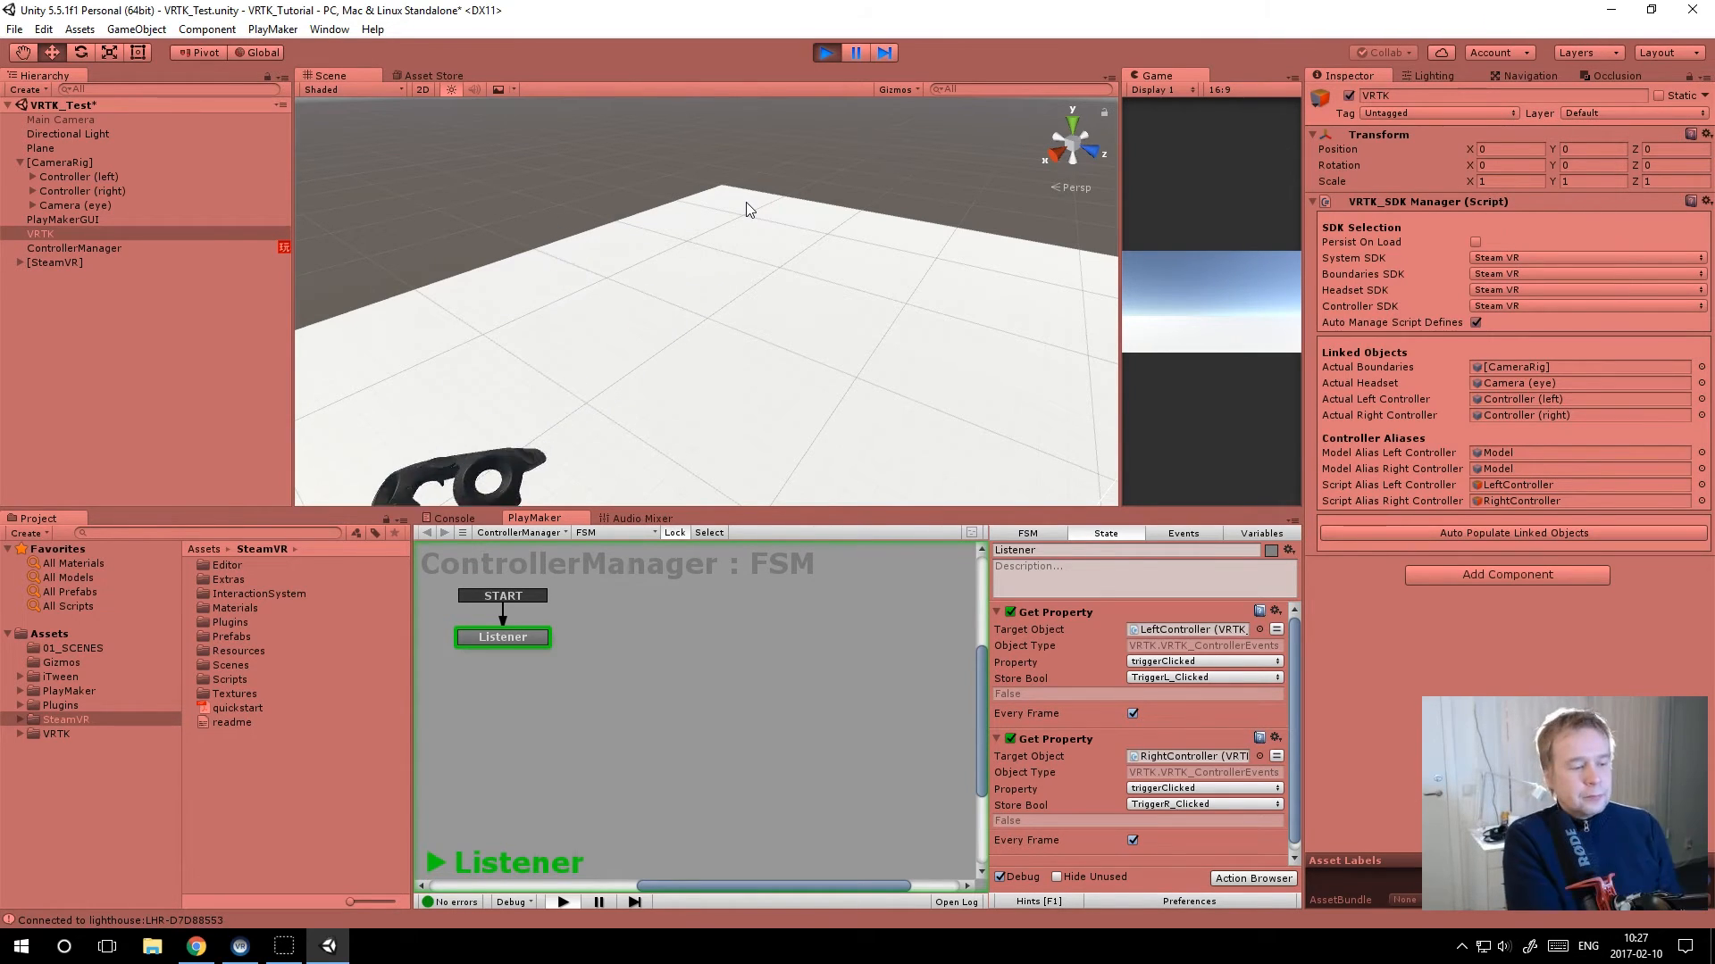
pyautogui.click(786, 166)
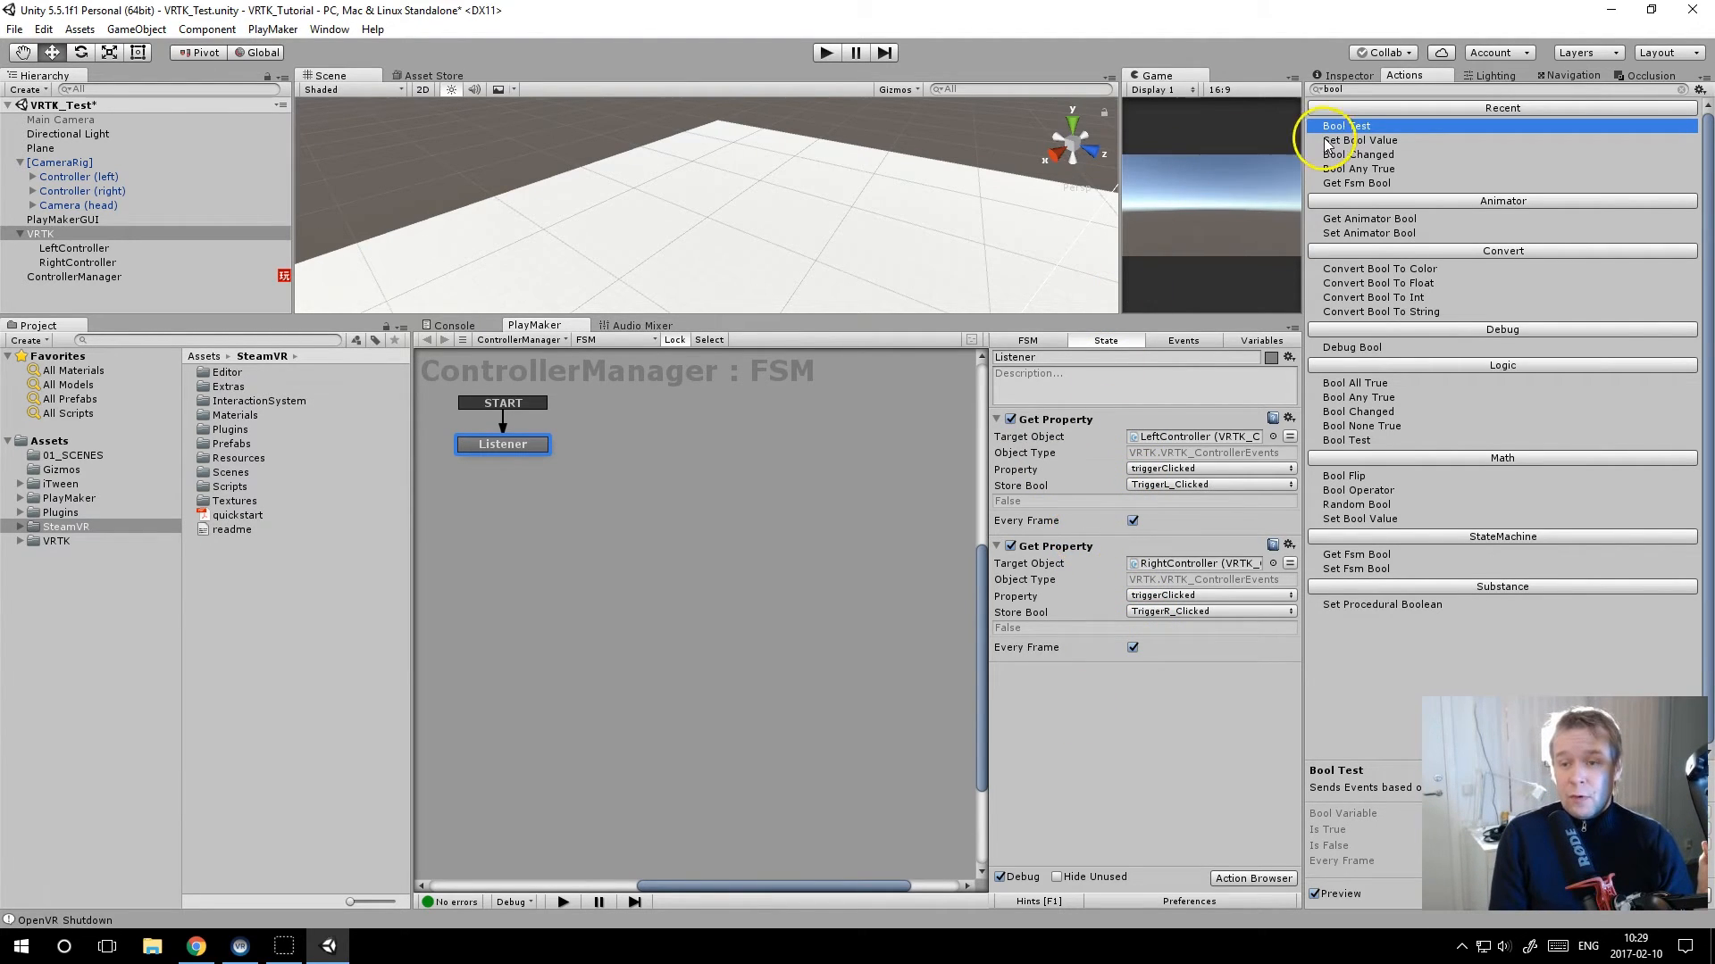
# Step: Add a Bool Test action to the Listener state that tests the TriggerL_Clicked variable
pyautogui.click(1344, 75)
pyautogui.click(1400, 76)
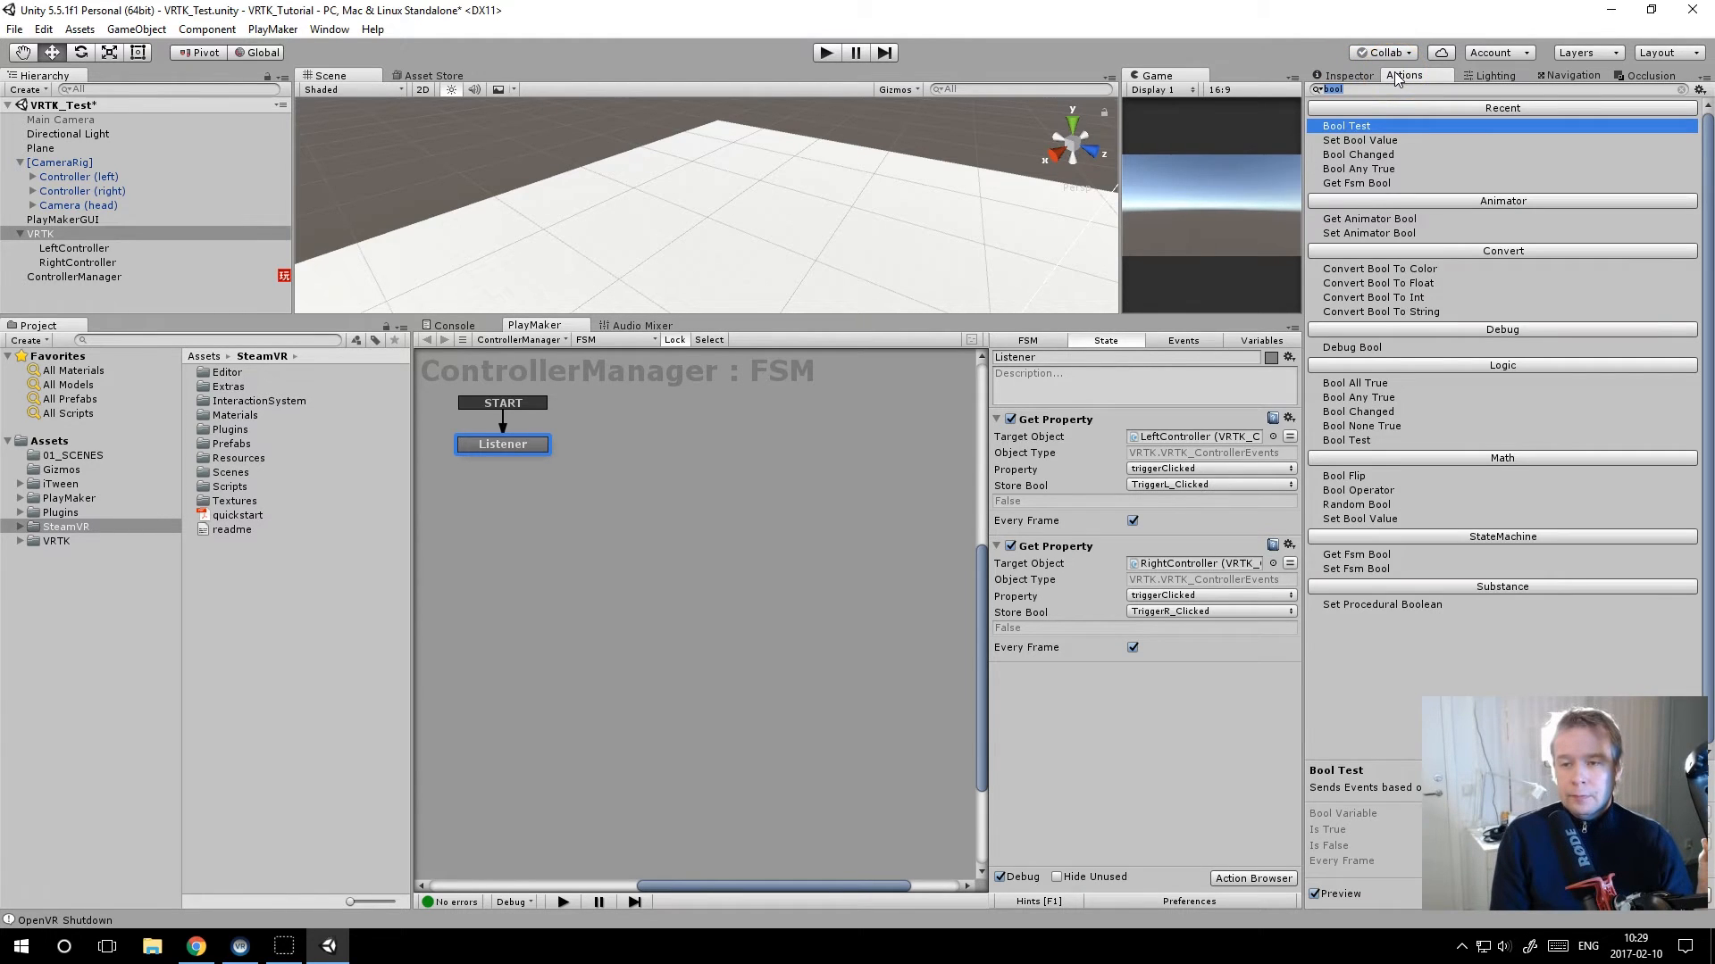
pyautogui.doubleClick(1345, 126)
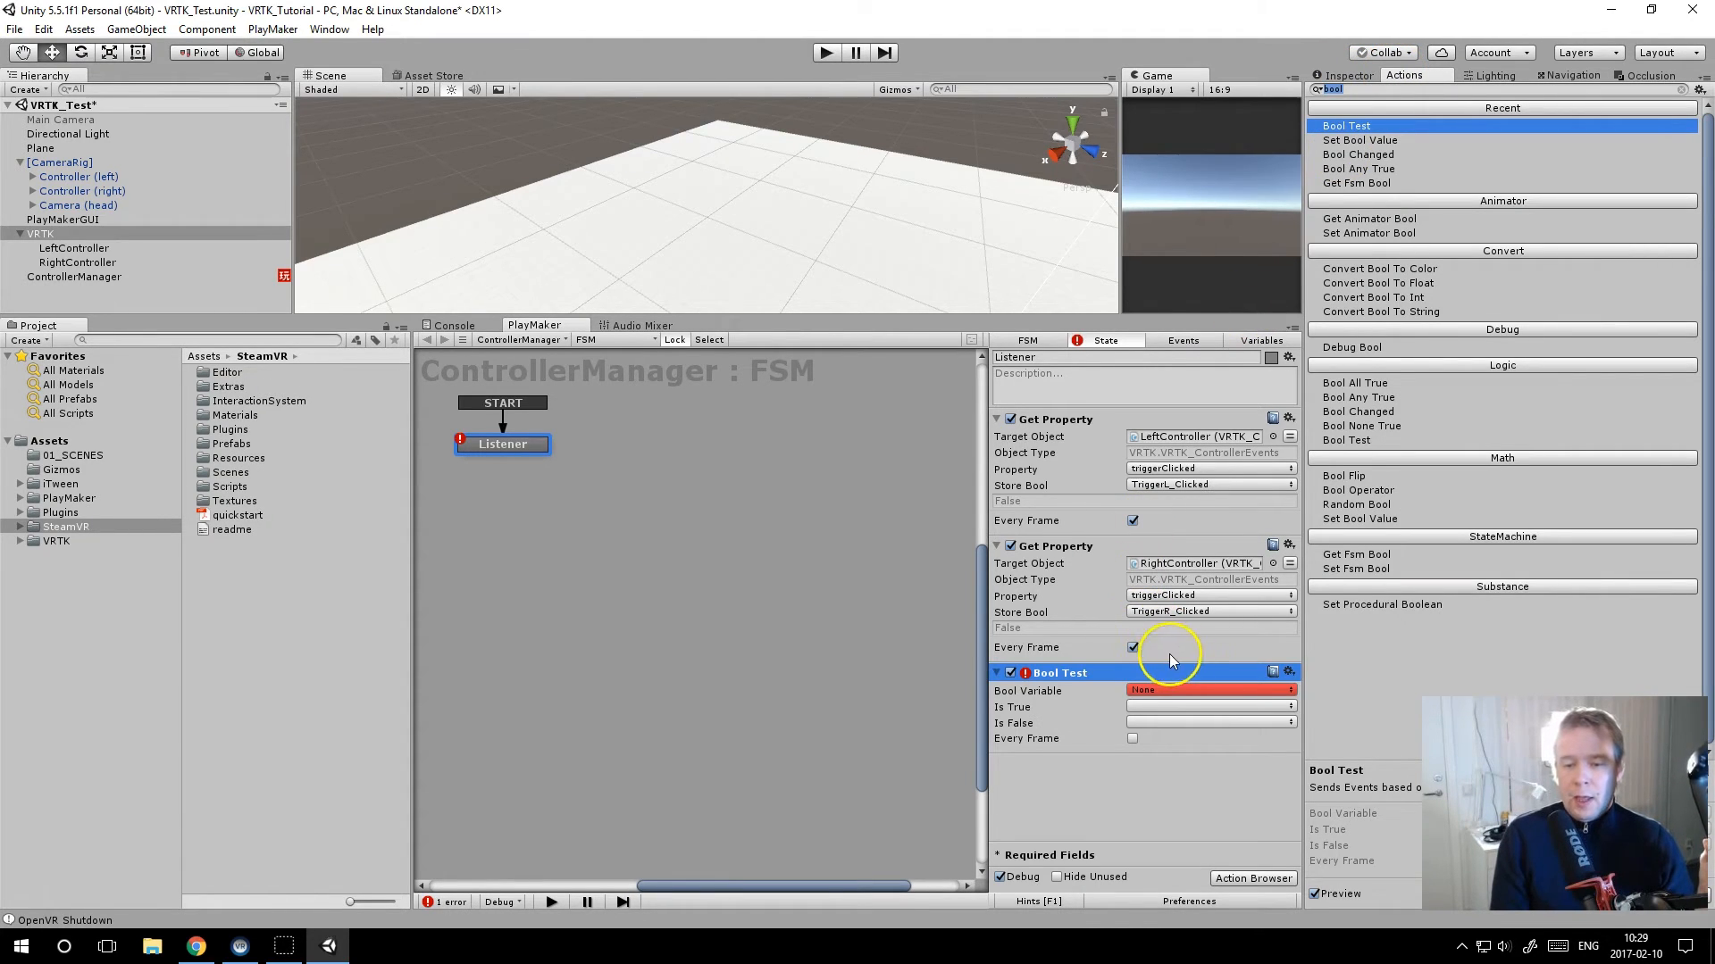
pyautogui.click(1156, 691)
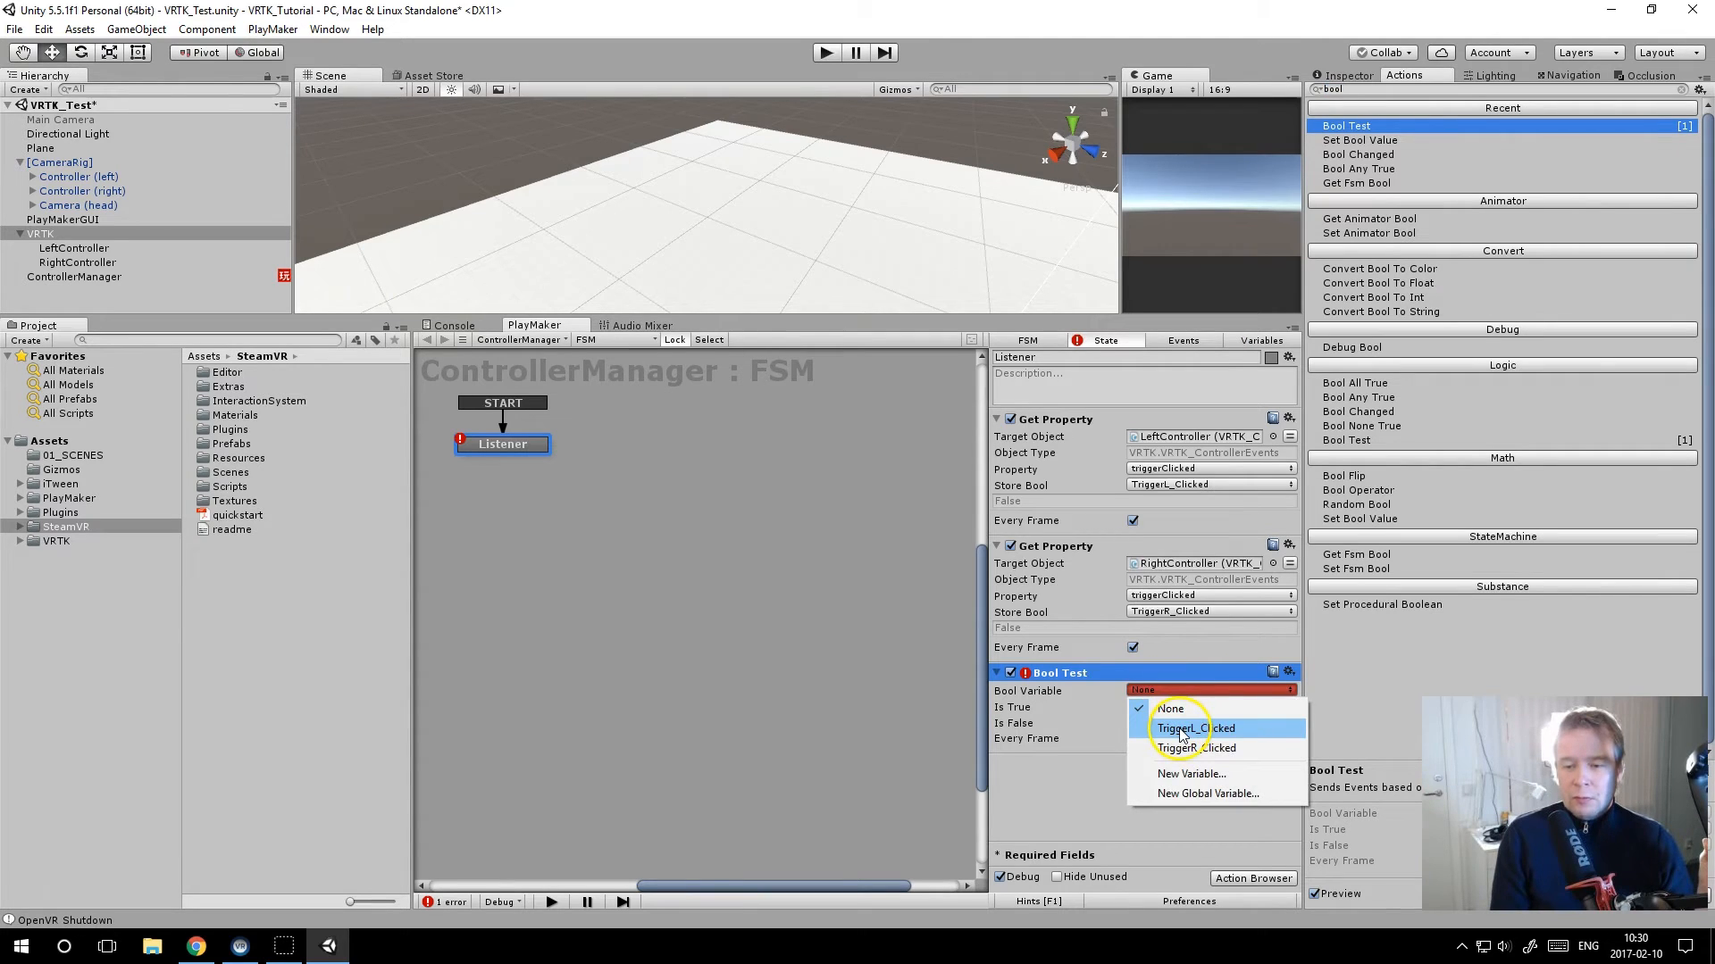
pyautogui.click(1177, 719)
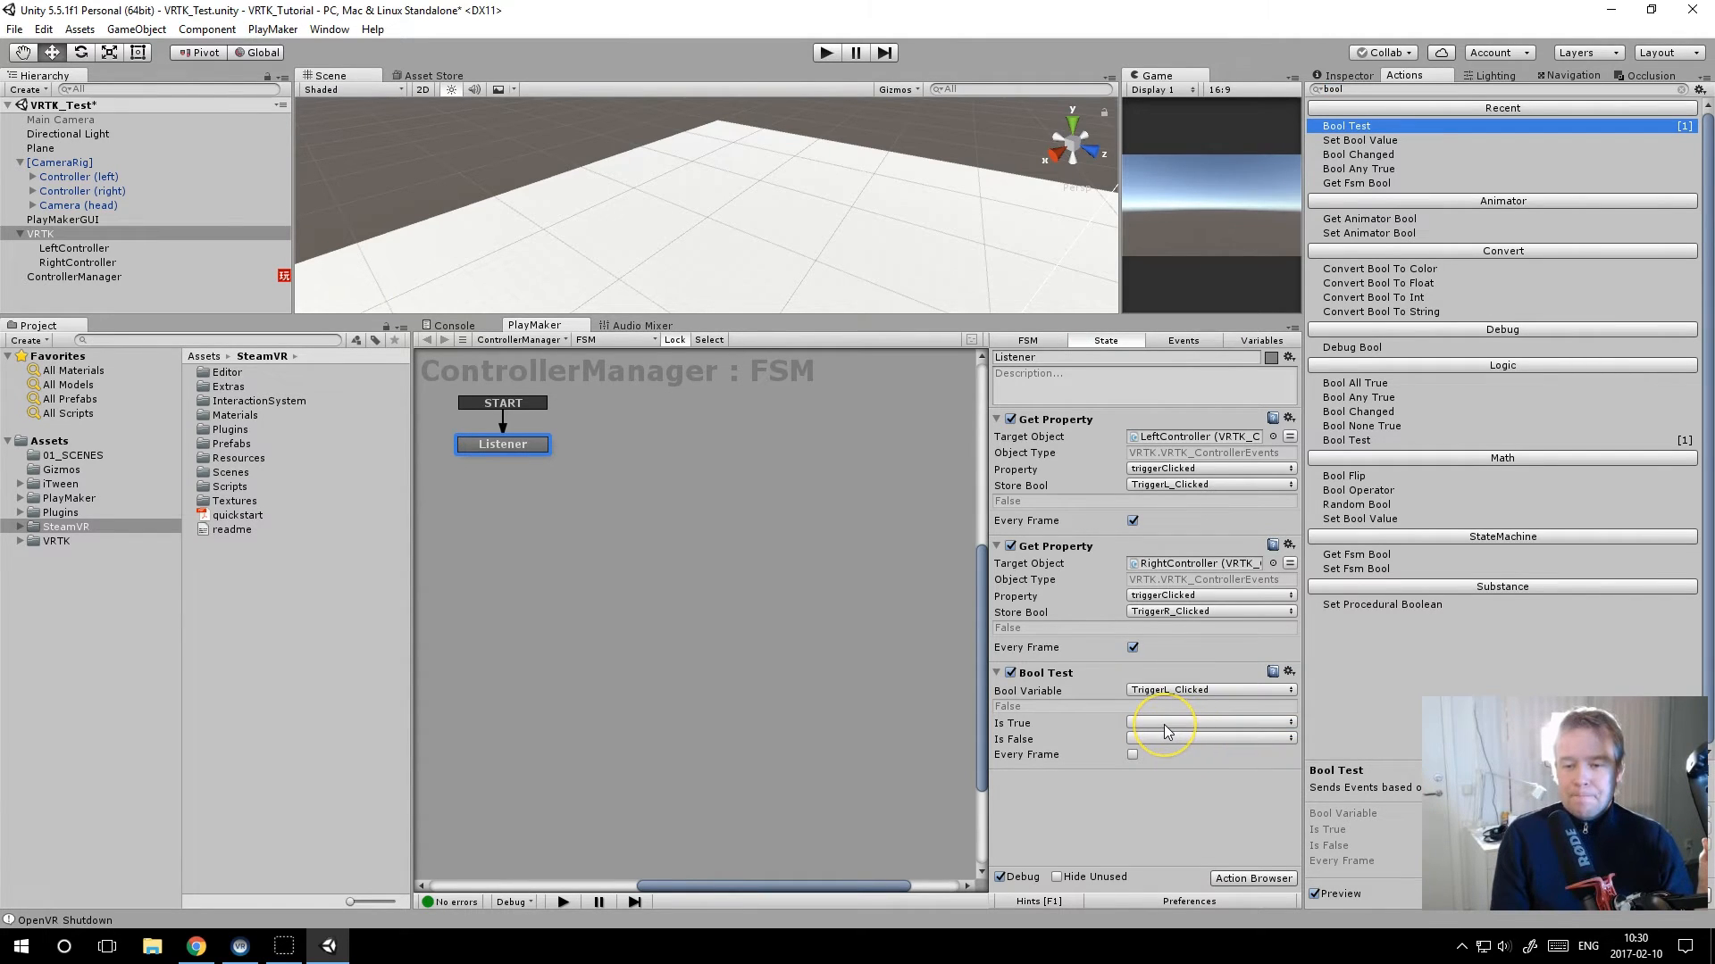
# Step: Create a new event named triggered for the Bool Test's Is True outcome and add its transition to the Listener state
pyautogui.click(1165, 724)
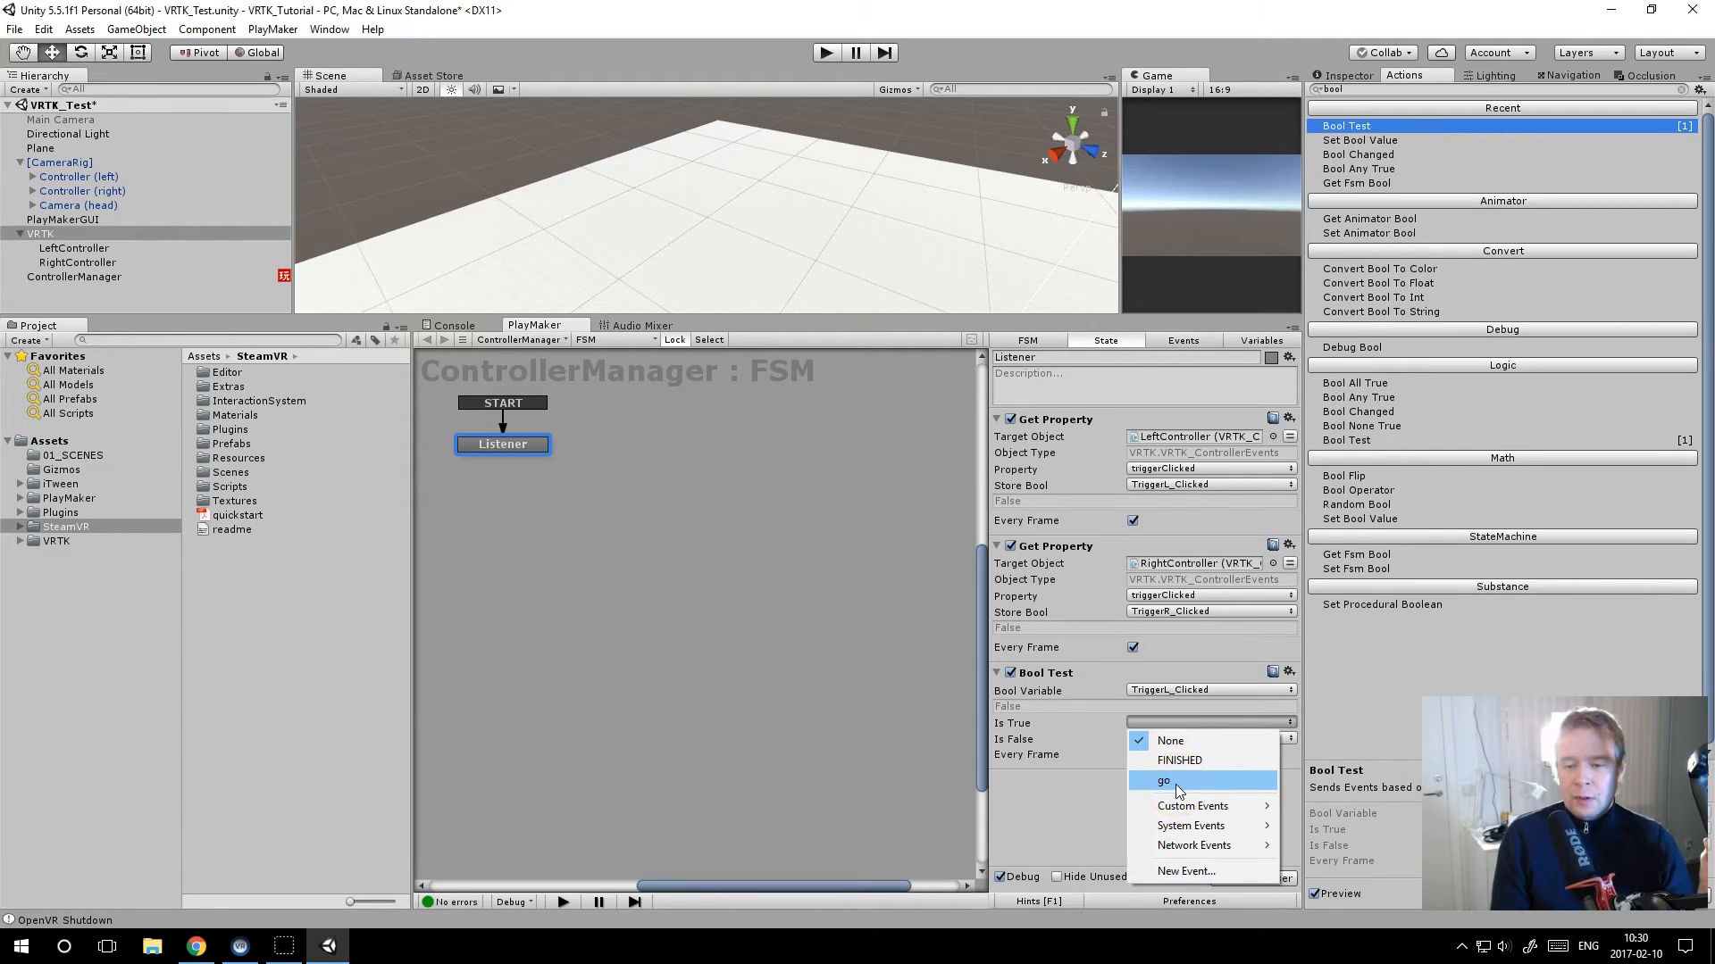
pyautogui.click(1184, 872)
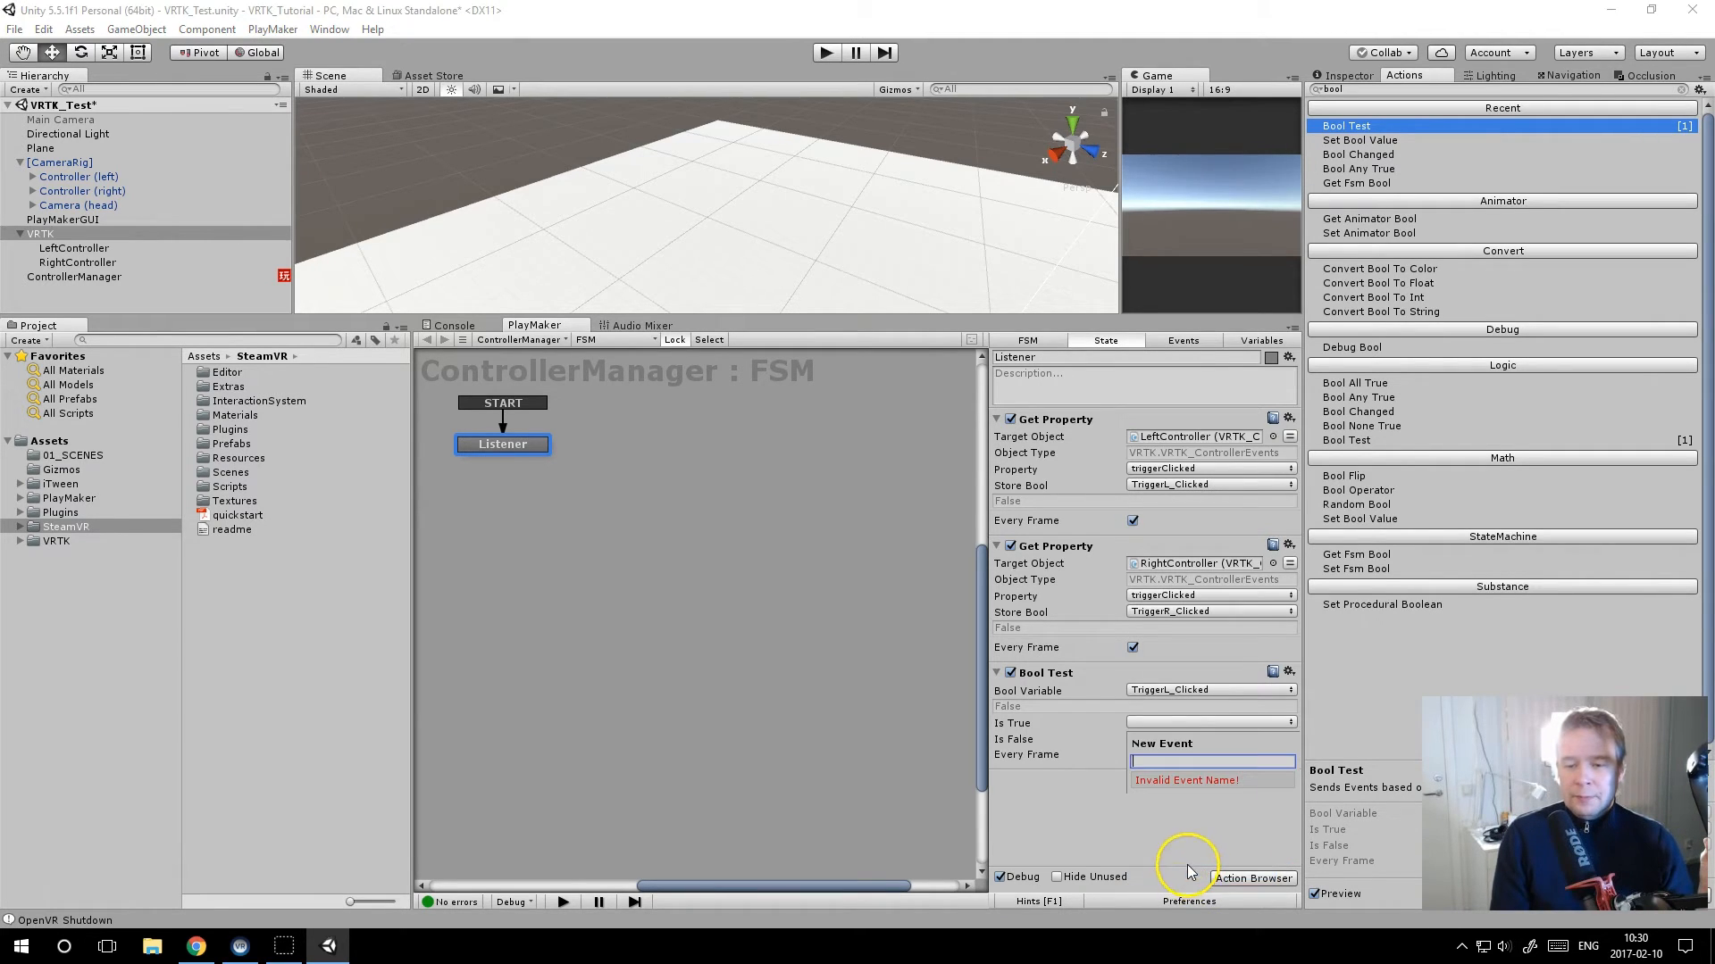
pyautogui.write('trig')
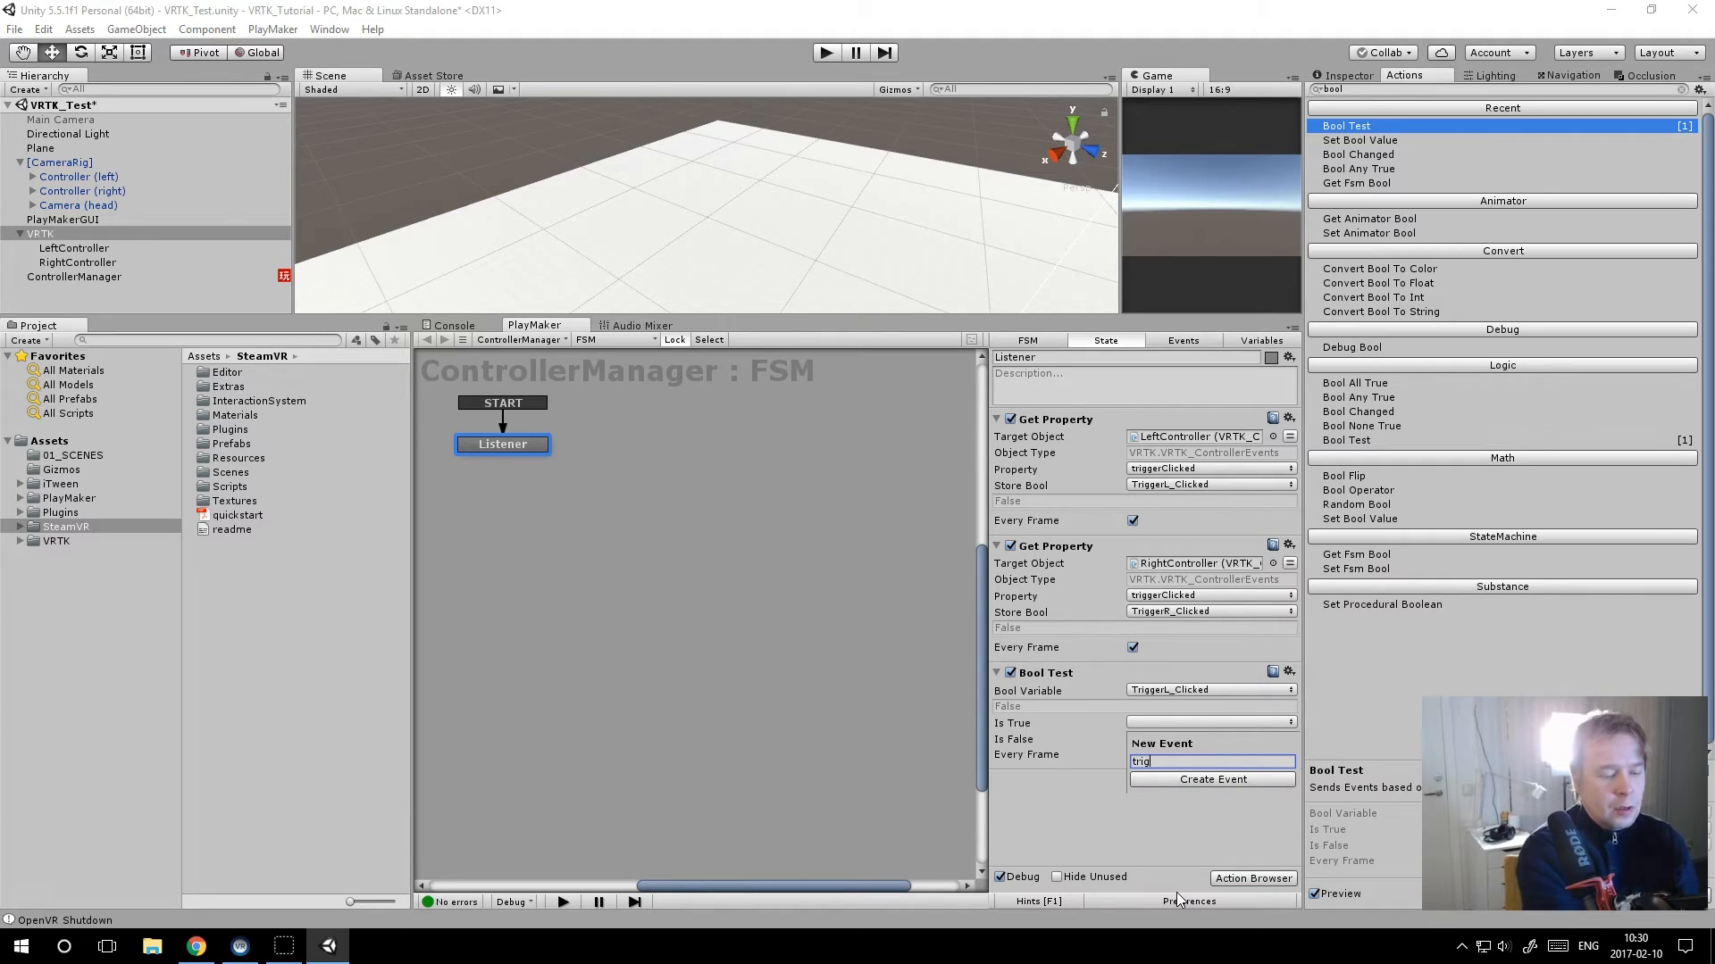
pyautogui.write('gered')
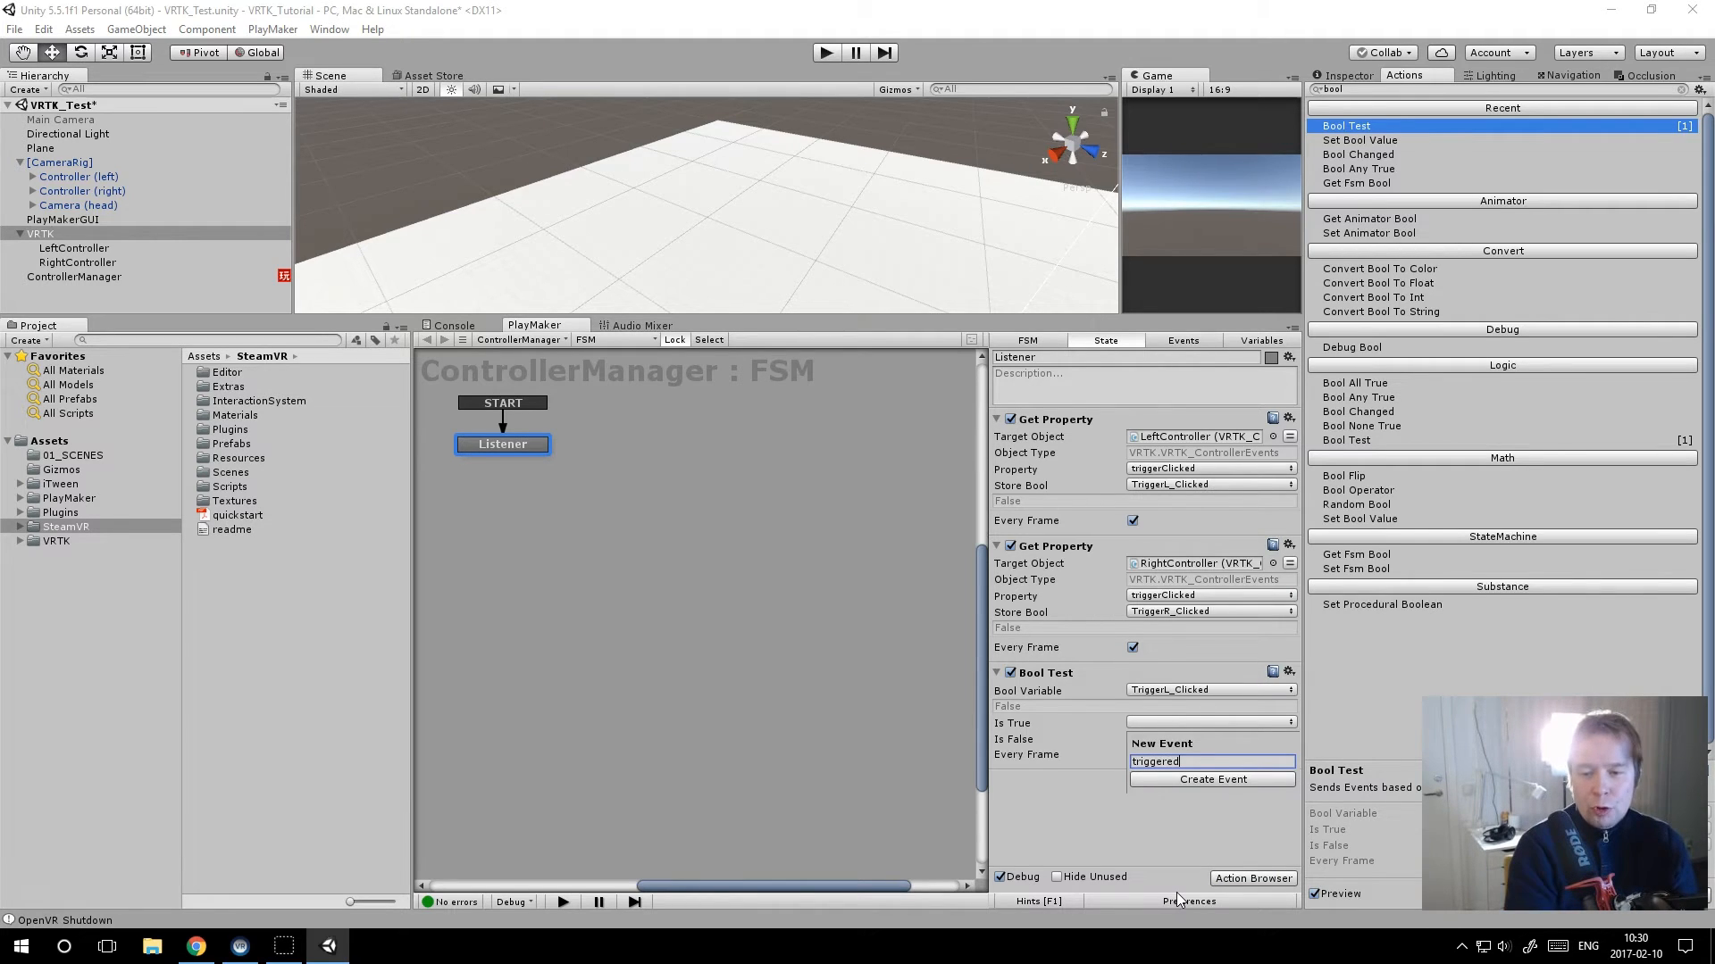
pyautogui.press('Return')
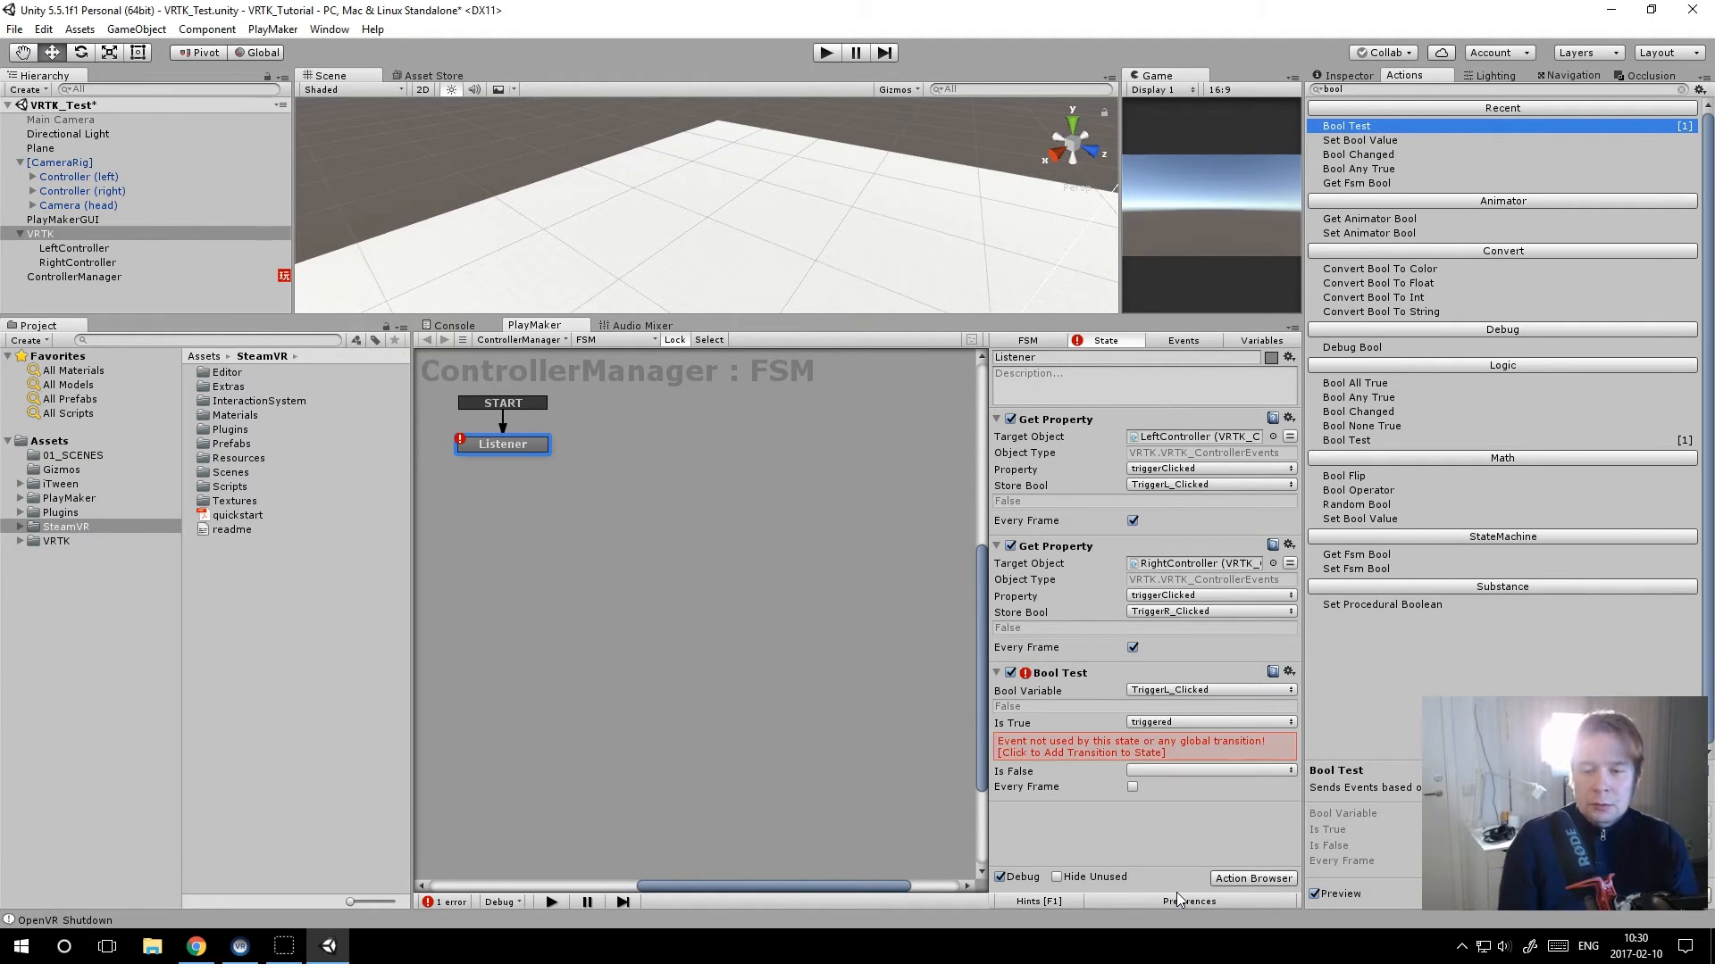
pyautogui.click(1150, 749)
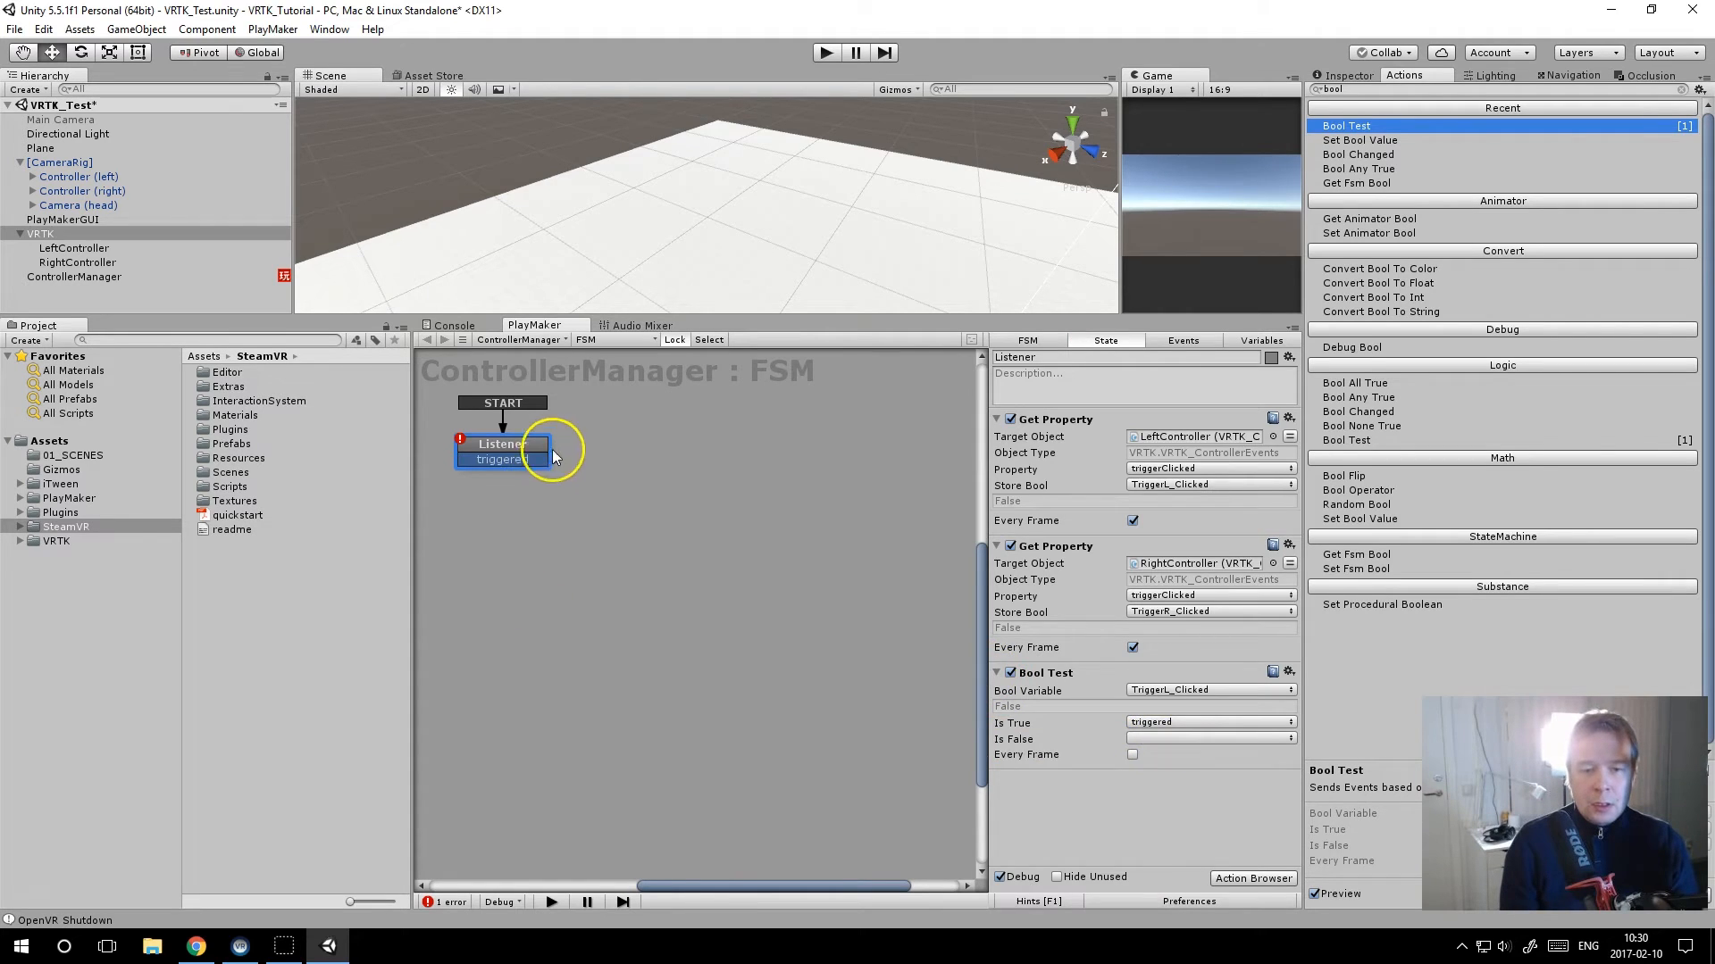
# Step: Add a new state named triggered and link the Listener's triggered transition to it
pyautogui.rightClick(580, 447)
pyautogui.click(632, 452)
pyautogui.moveTo(518, 459); pyautogui.dragTo(651, 438)
pyautogui.click(642, 471)
pyautogui.click(651, 448)
pyautogui.click(1027, 357)
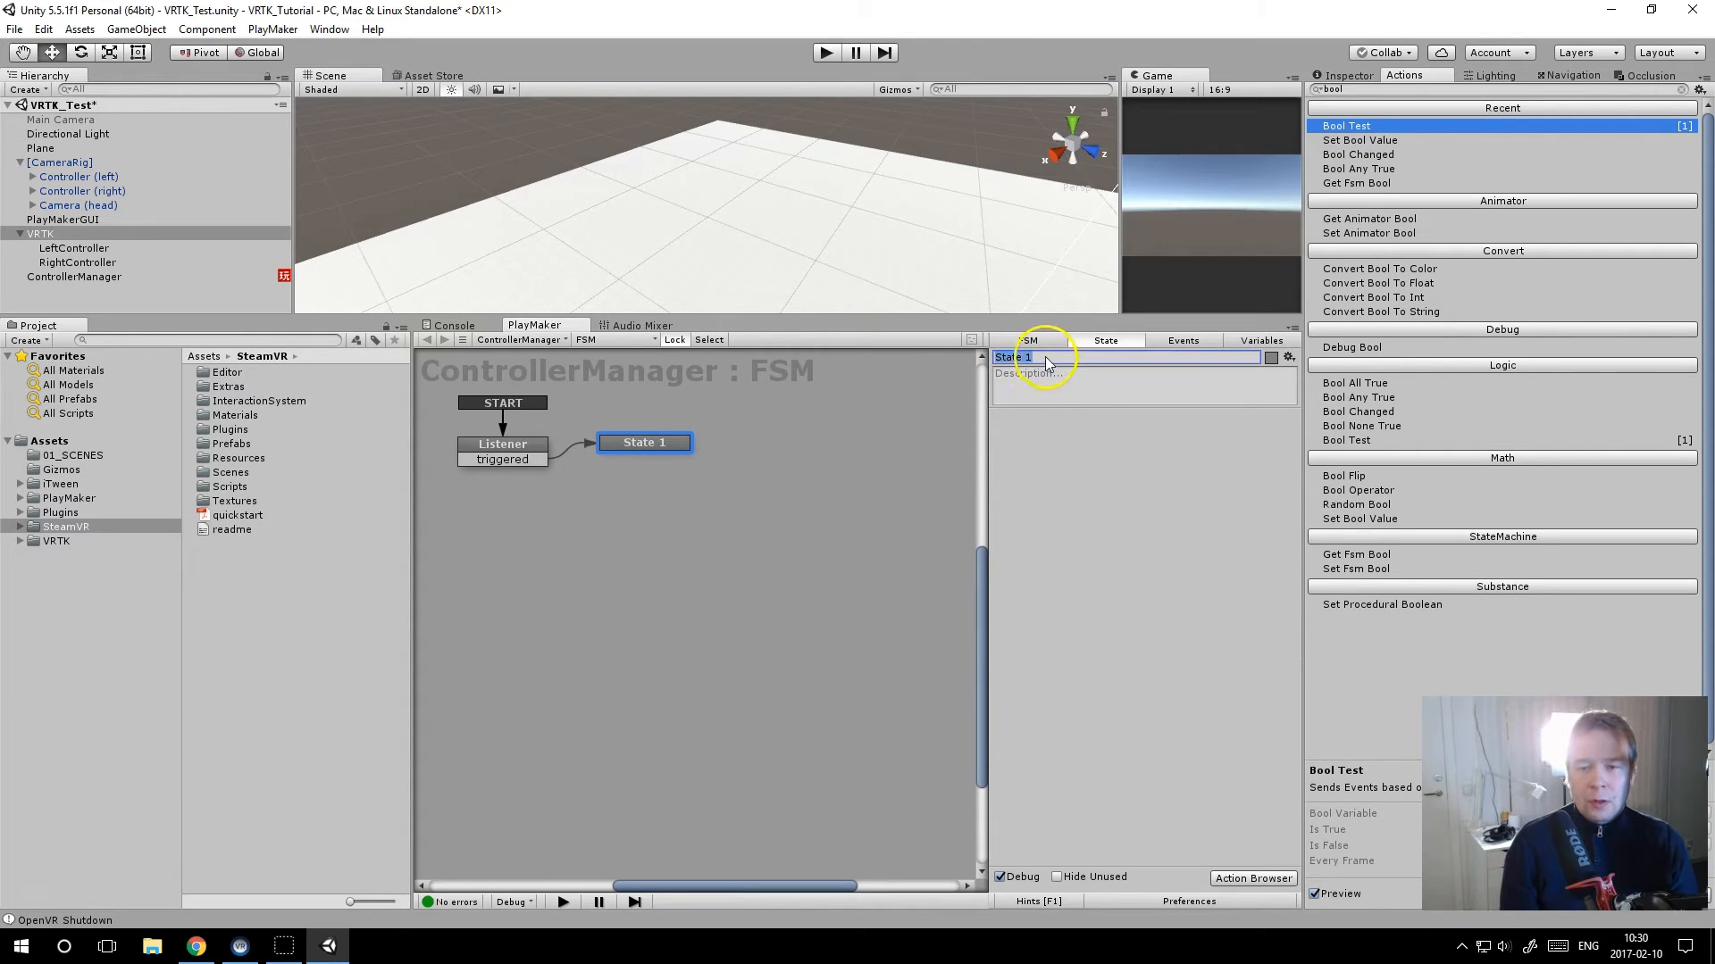
pyautogui.write('triggered')
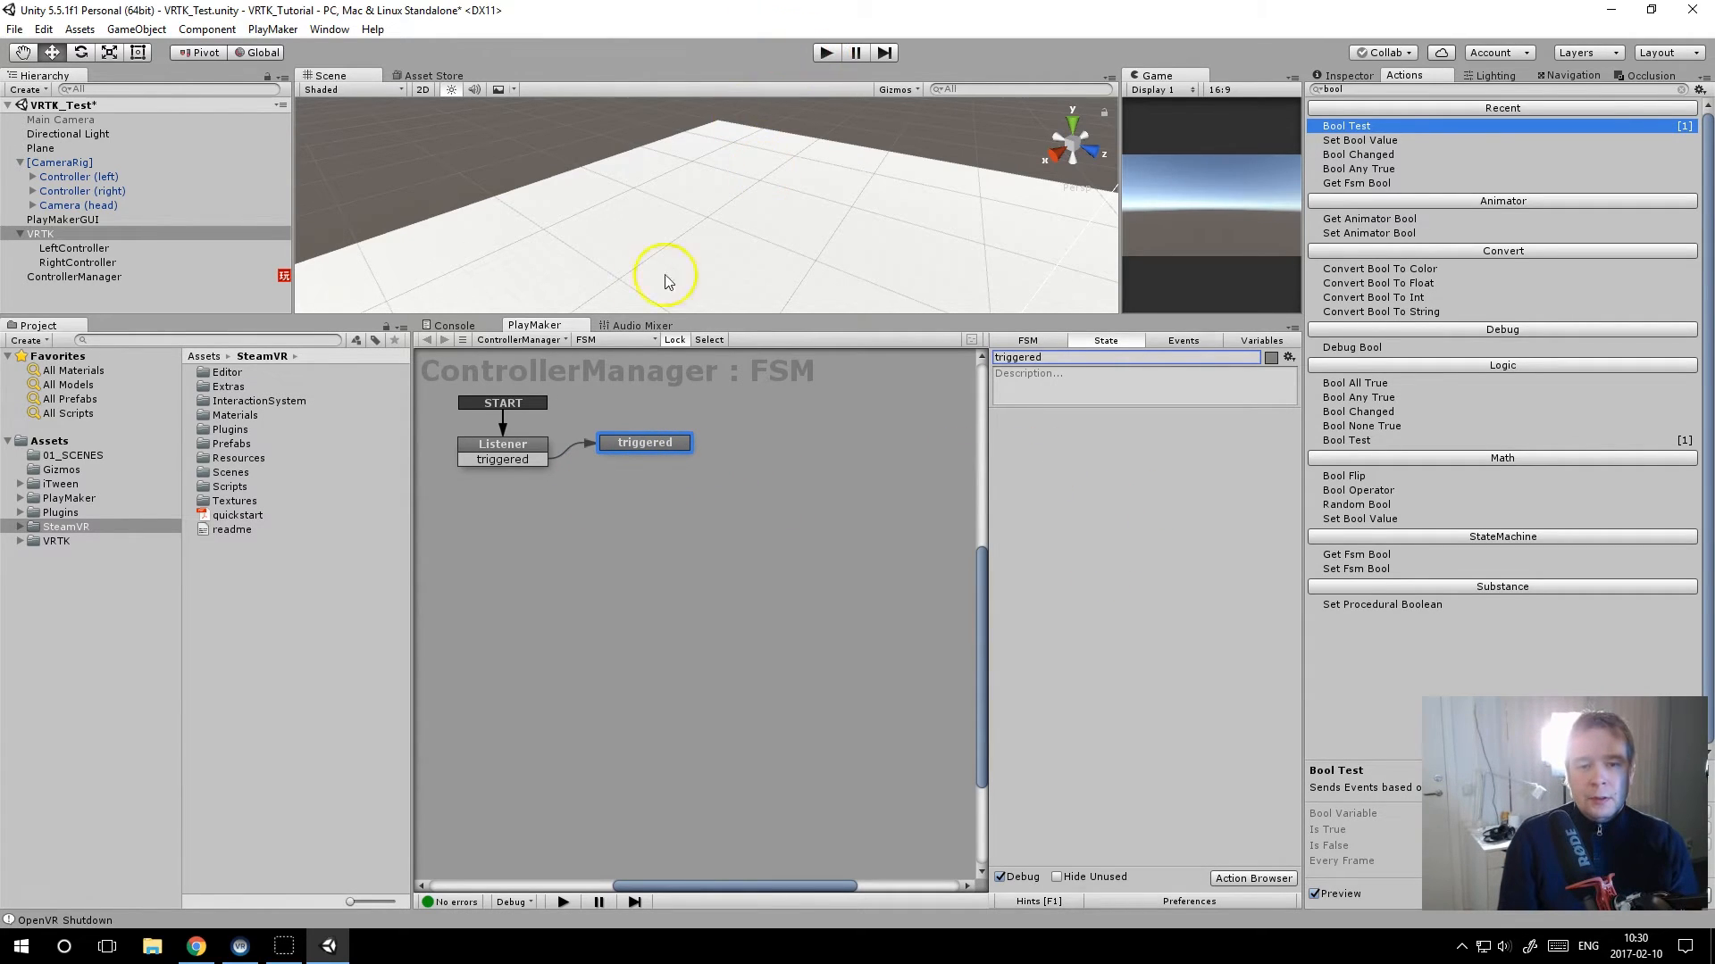
# Step: Make the Listener's Bool Test run every frame, and play the scene to test the left trigger
pyautogui.click(534, 445)
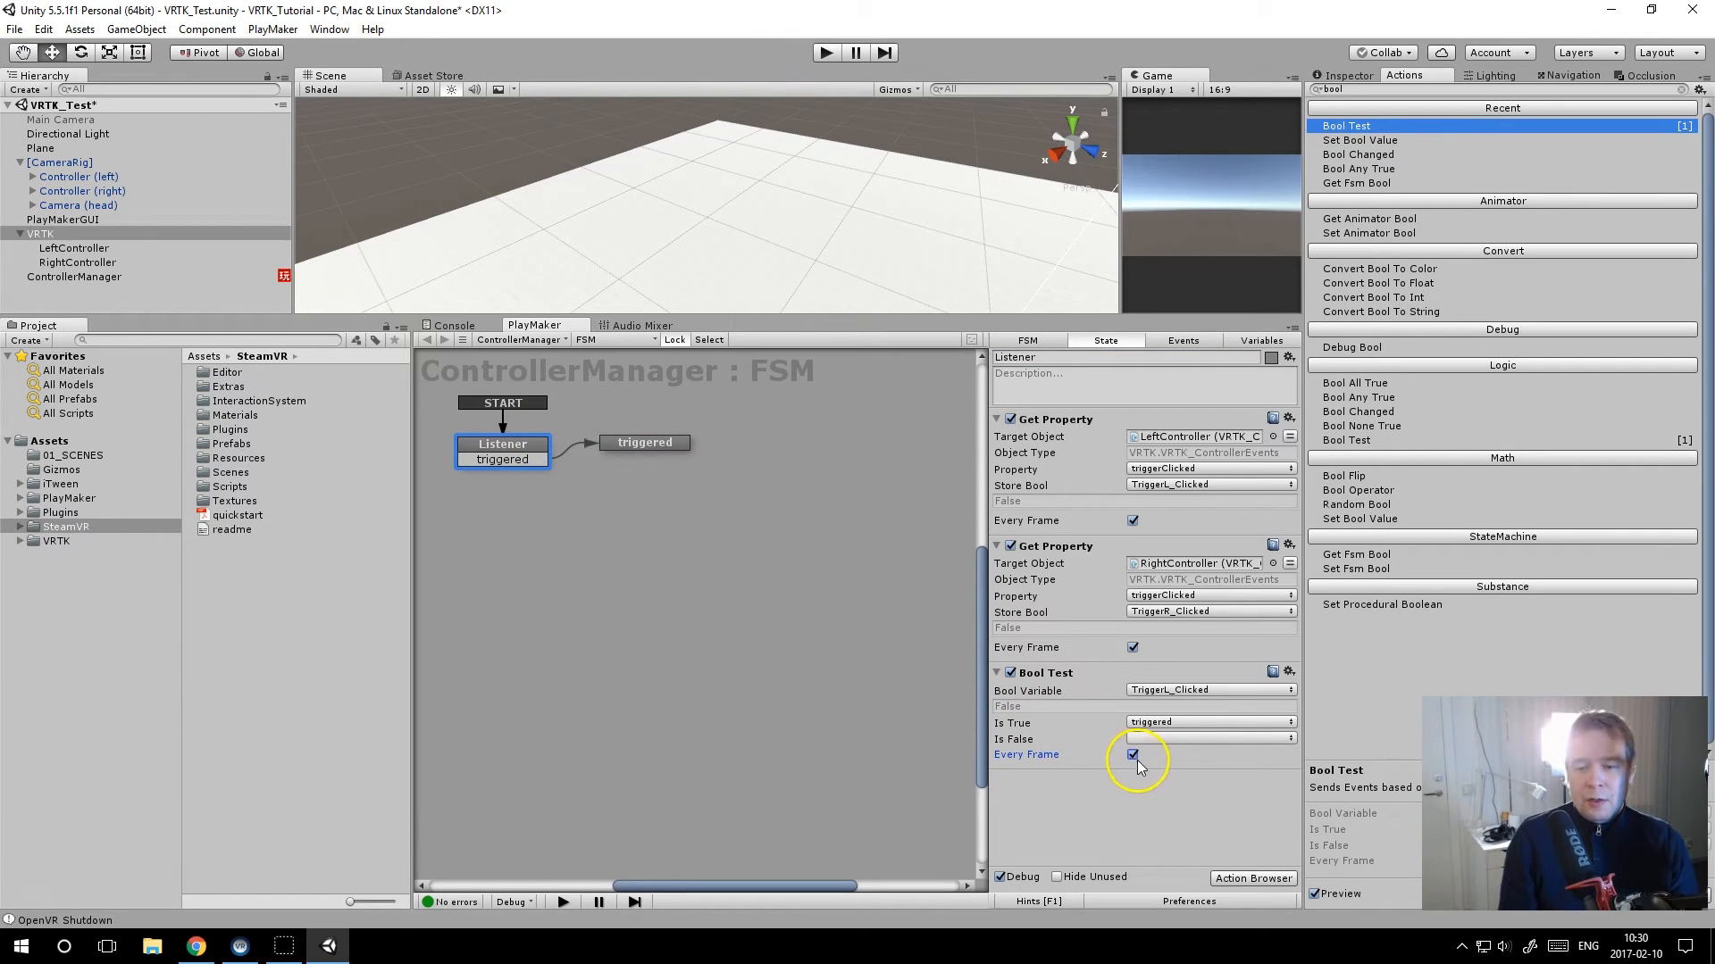
pyautogui.click(826, 52)
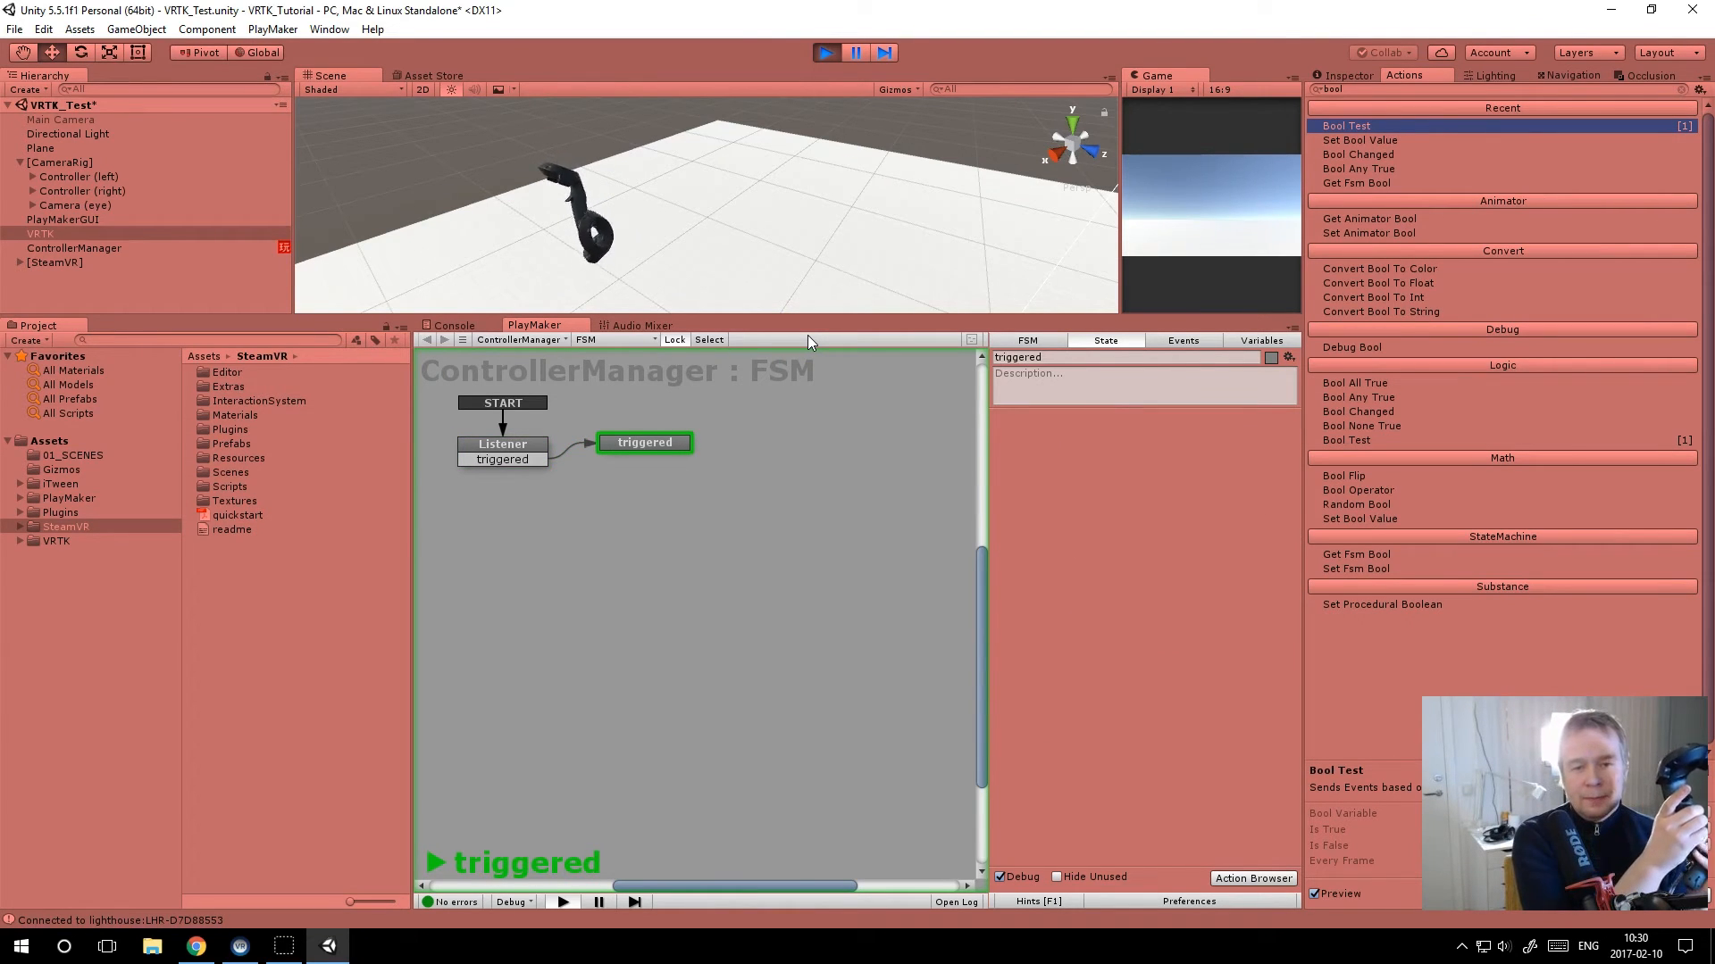
pyautogui.click(826, 53)
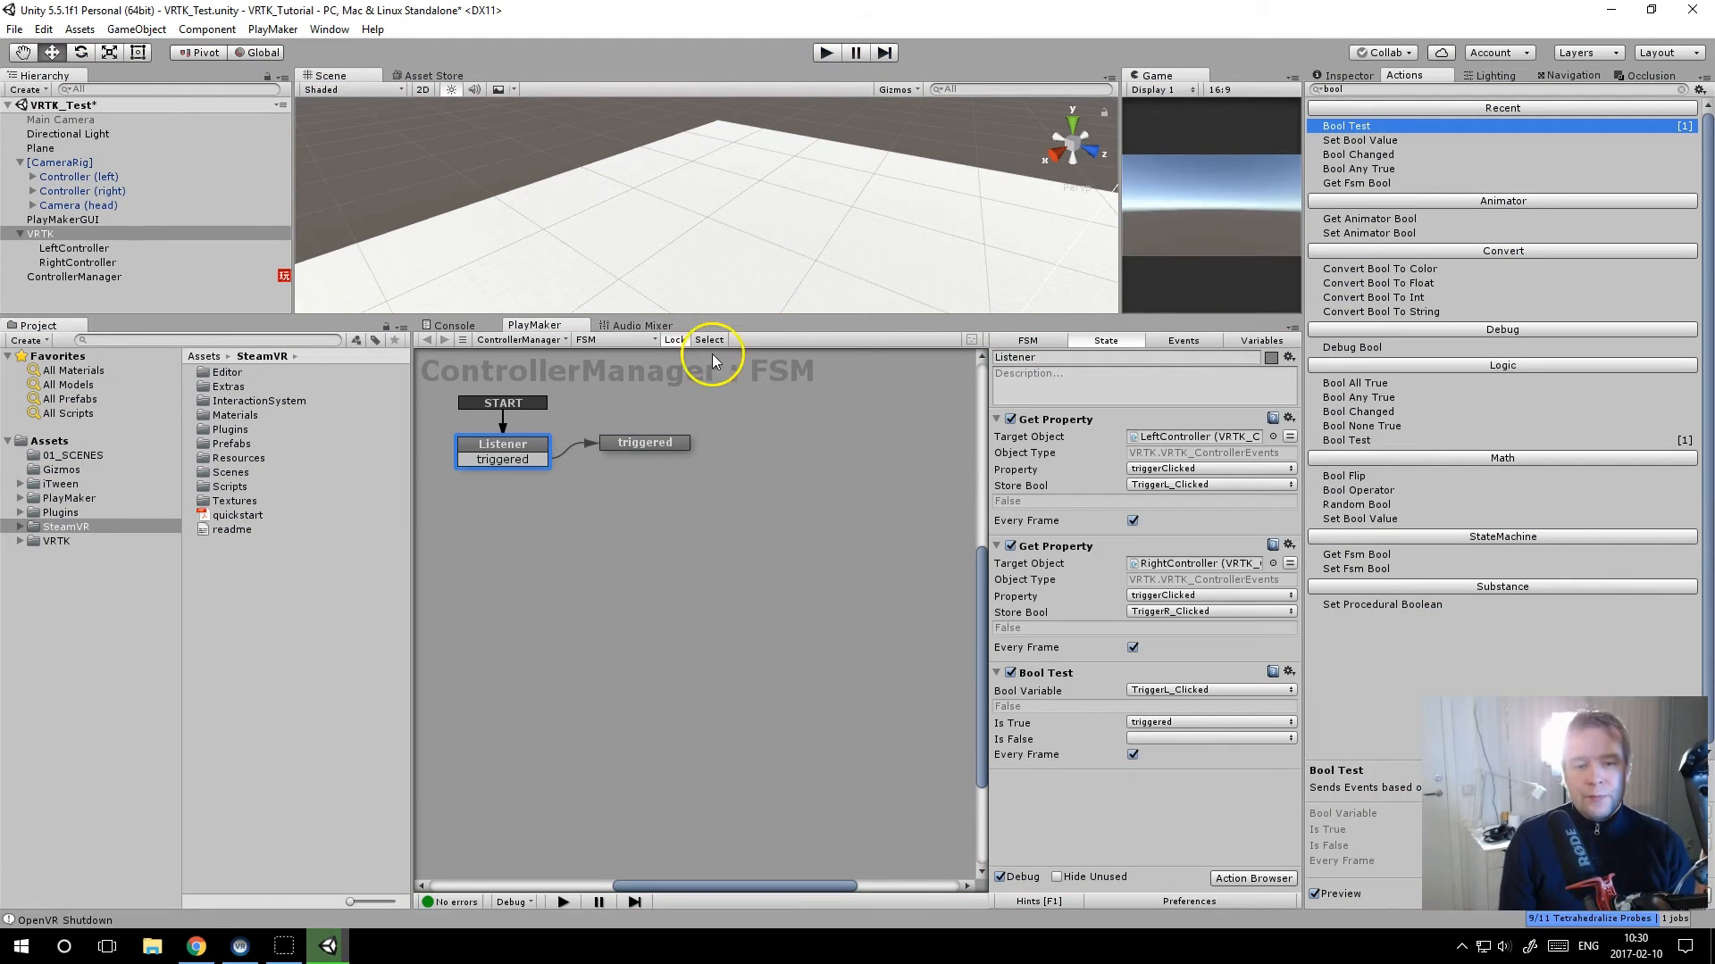
# Step: Add a FINISHED transition to the triggered state and link it back to Listener
pyautogui.click(652, 445)
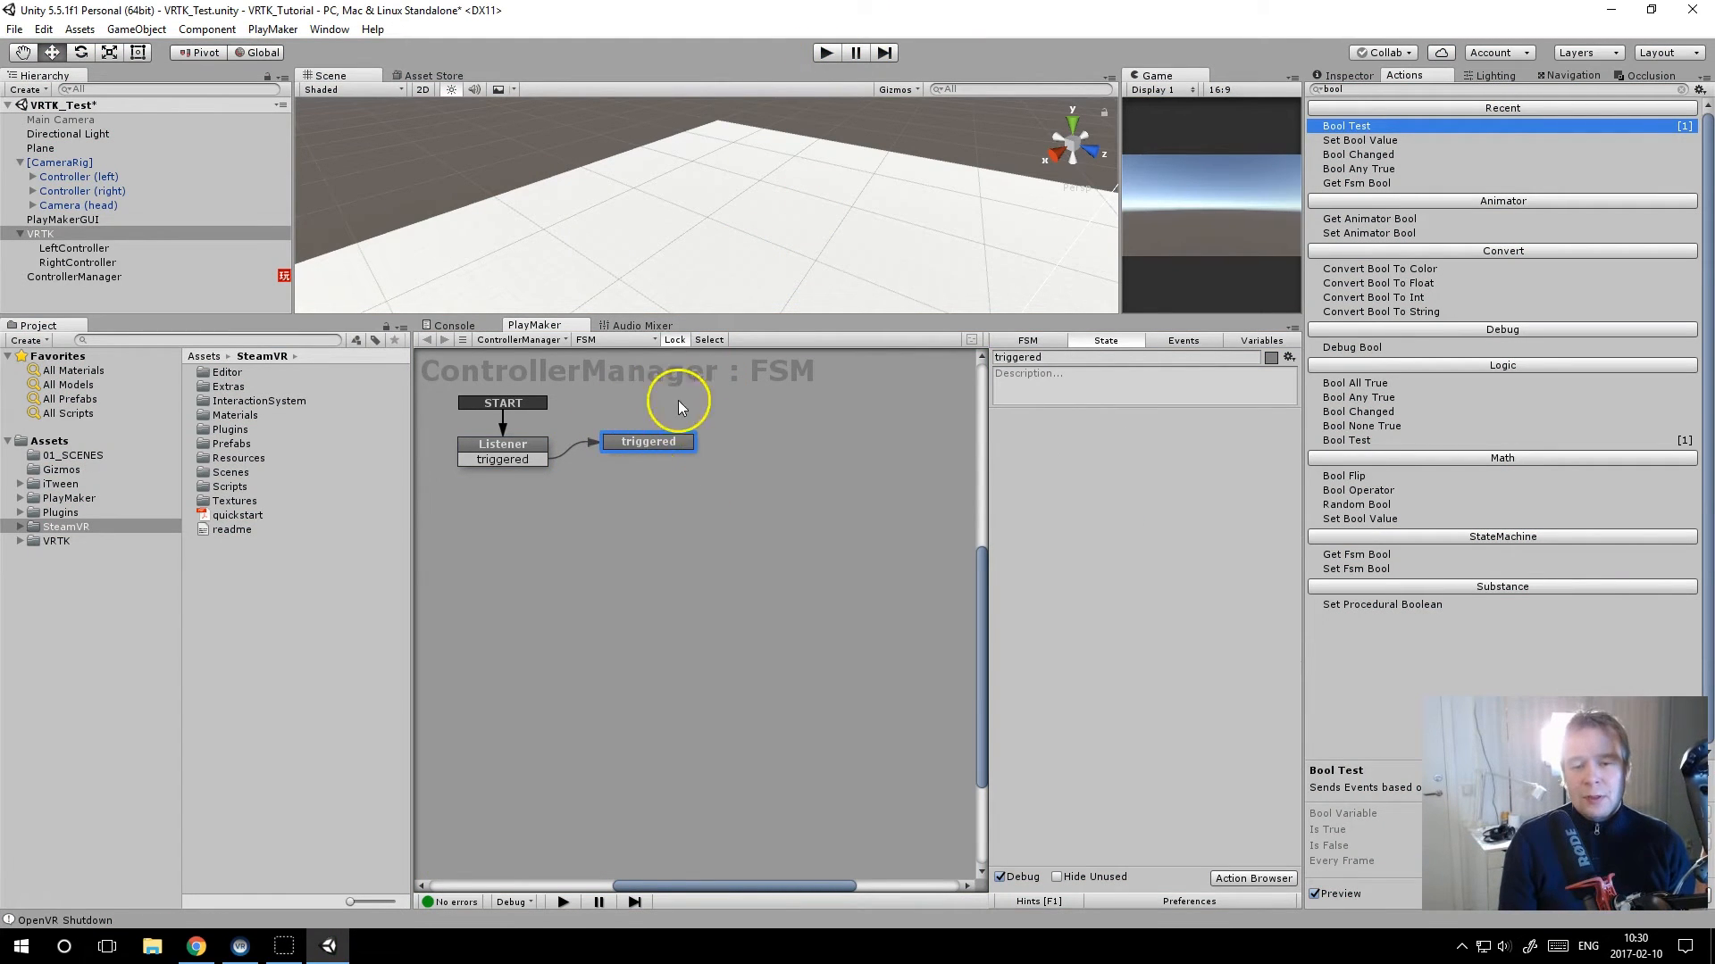
pyautogui.rightClick(646, 443)
pyautogui.moveTo(705, 456)
pyautogui.click(902, 455)
pyautogui.moveTo(610, 461); pyautogui.dragTo(516, 442)
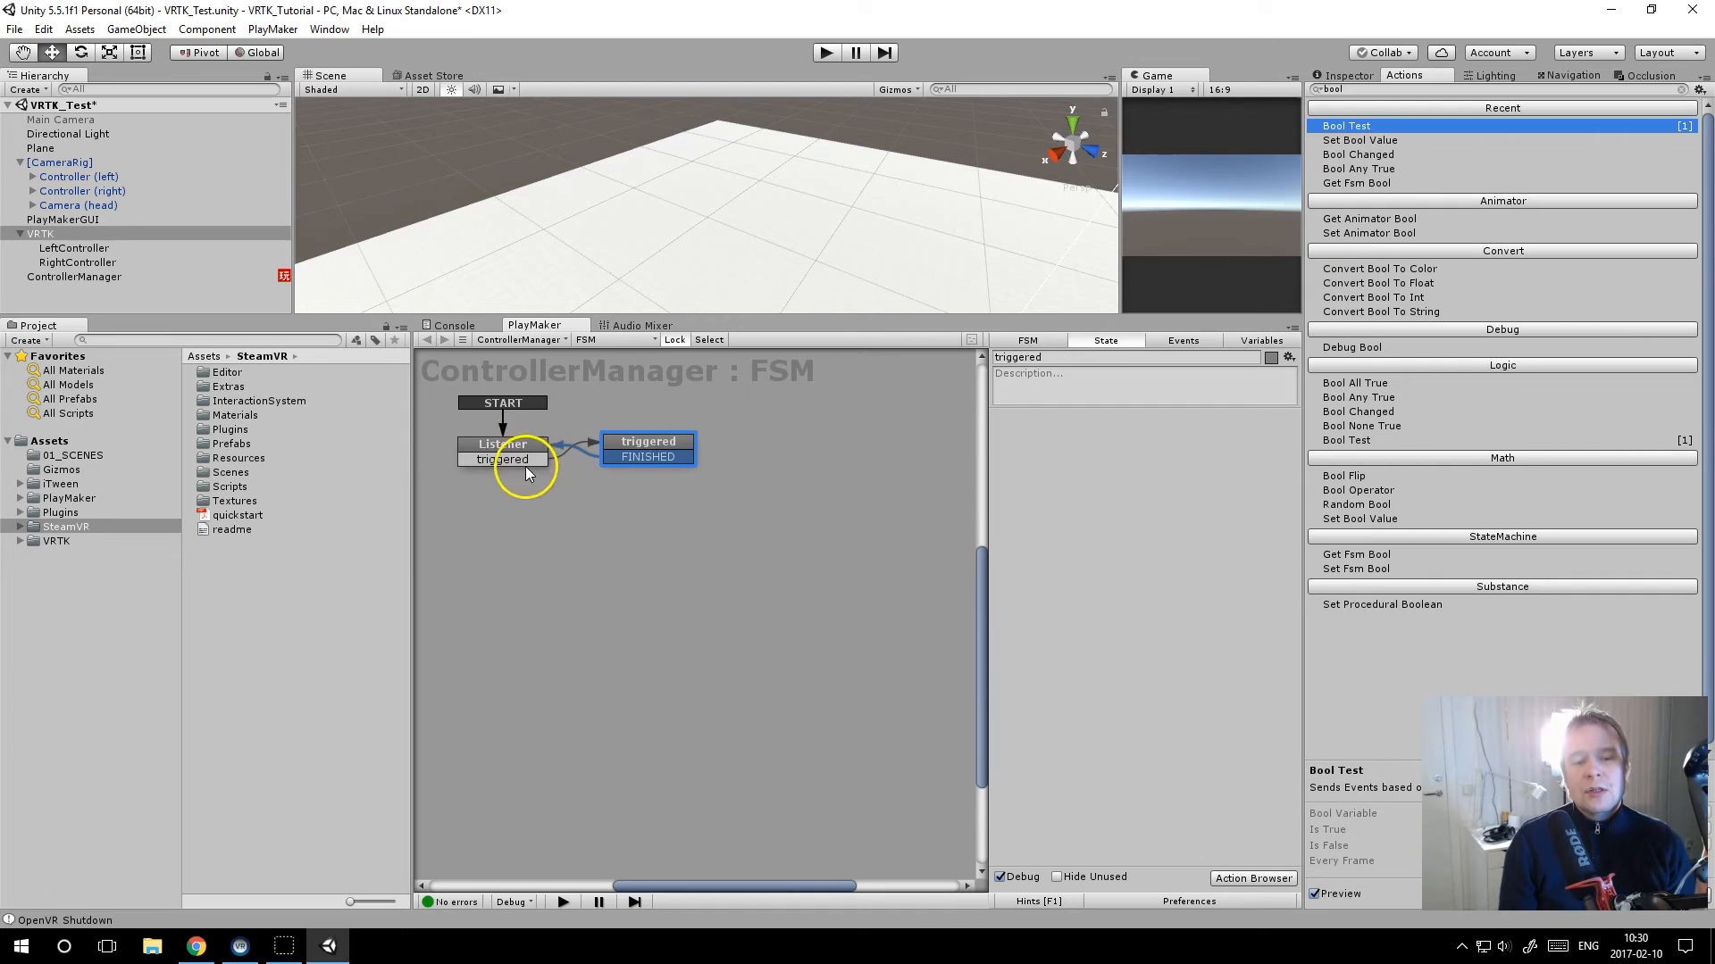
pyautogui.click(527, 464)
pyautogui.click(570, 506)
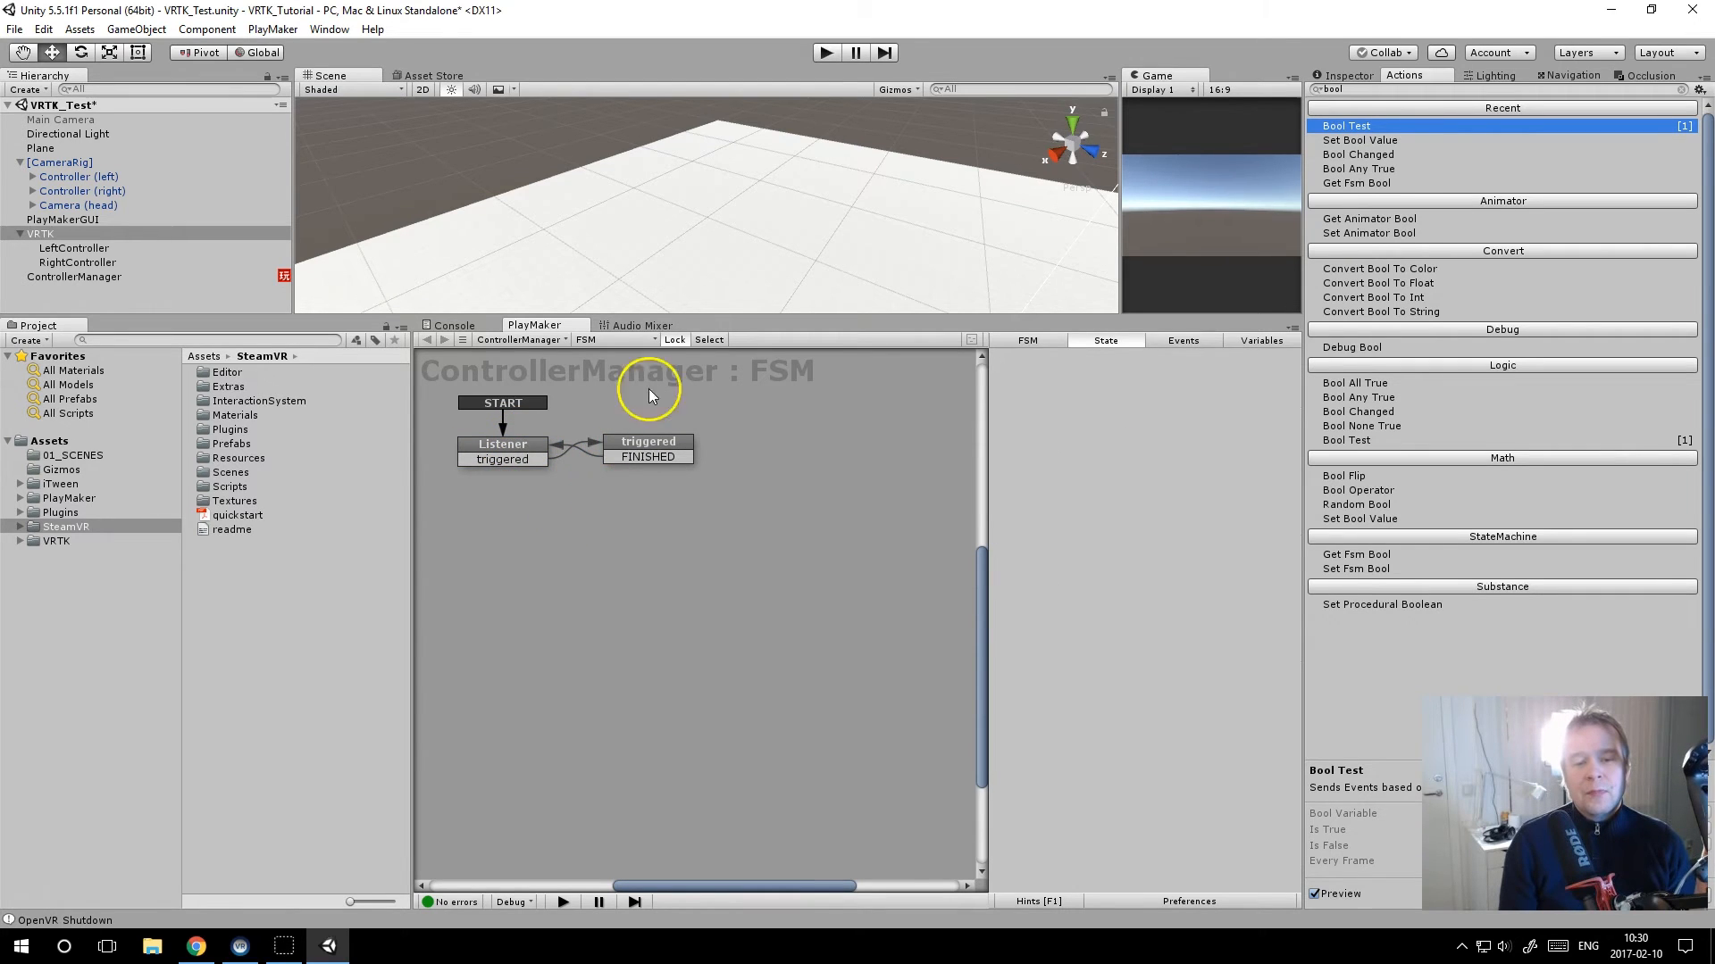
# Step: Play the scene to test the trigger loop, read the Console messages, and stop playing
pyautogui.click(821, 55)
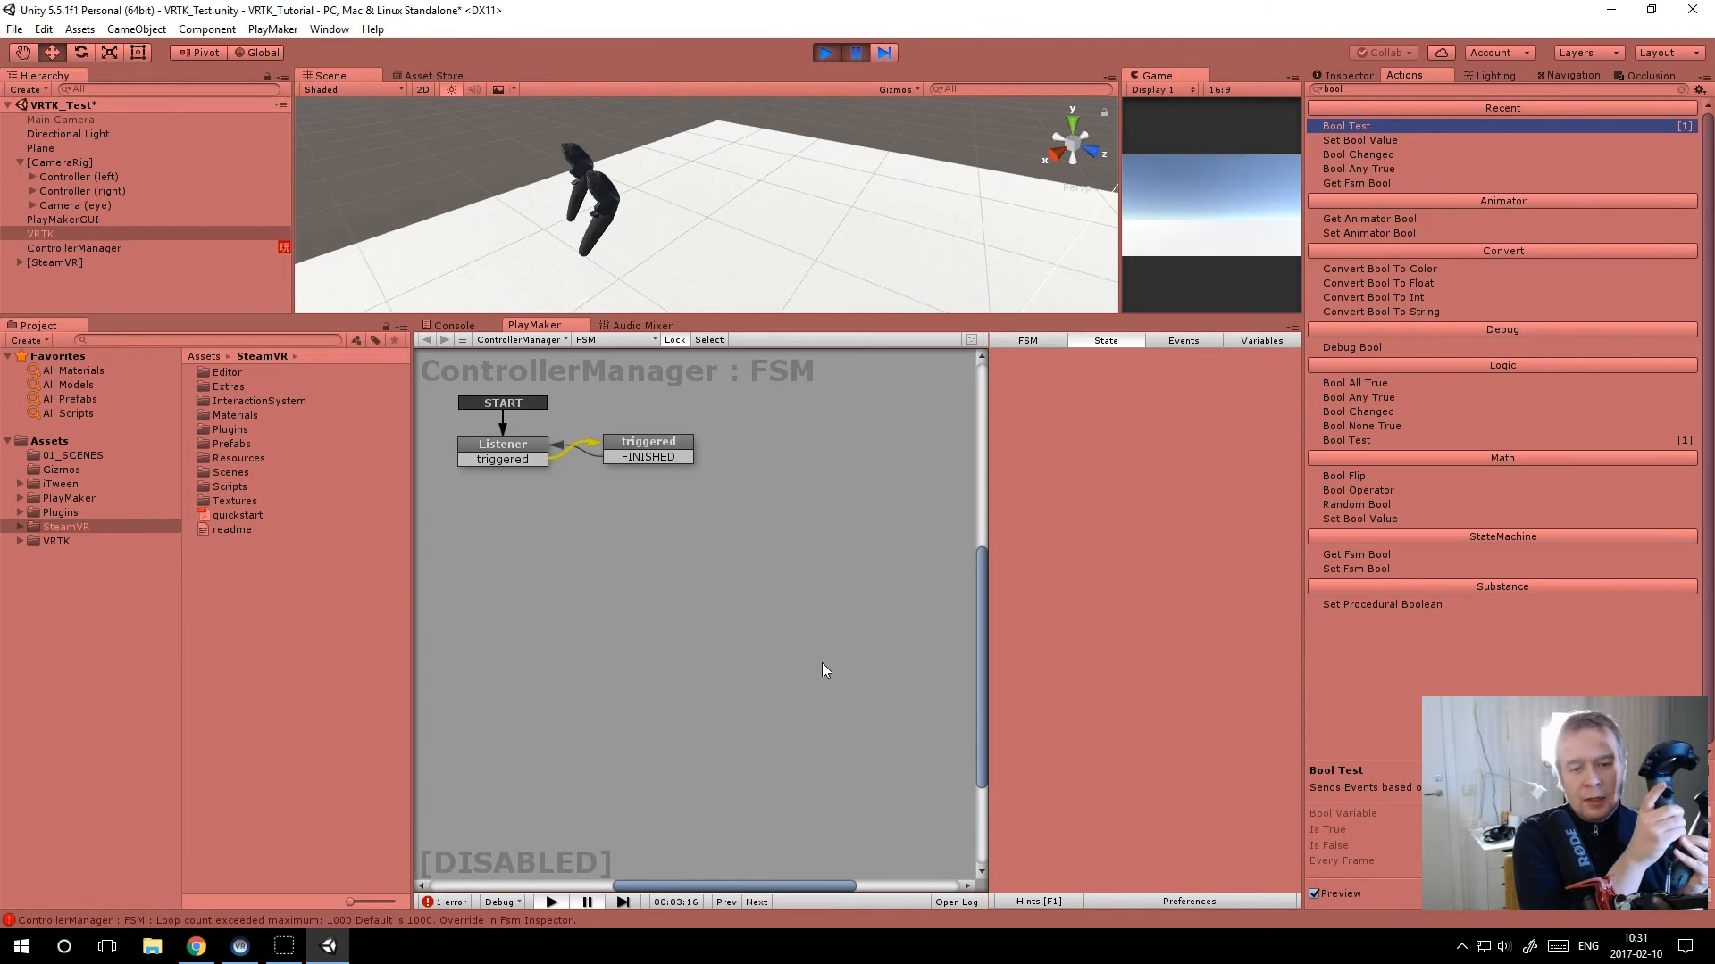
pyautogui.click(860, 493)
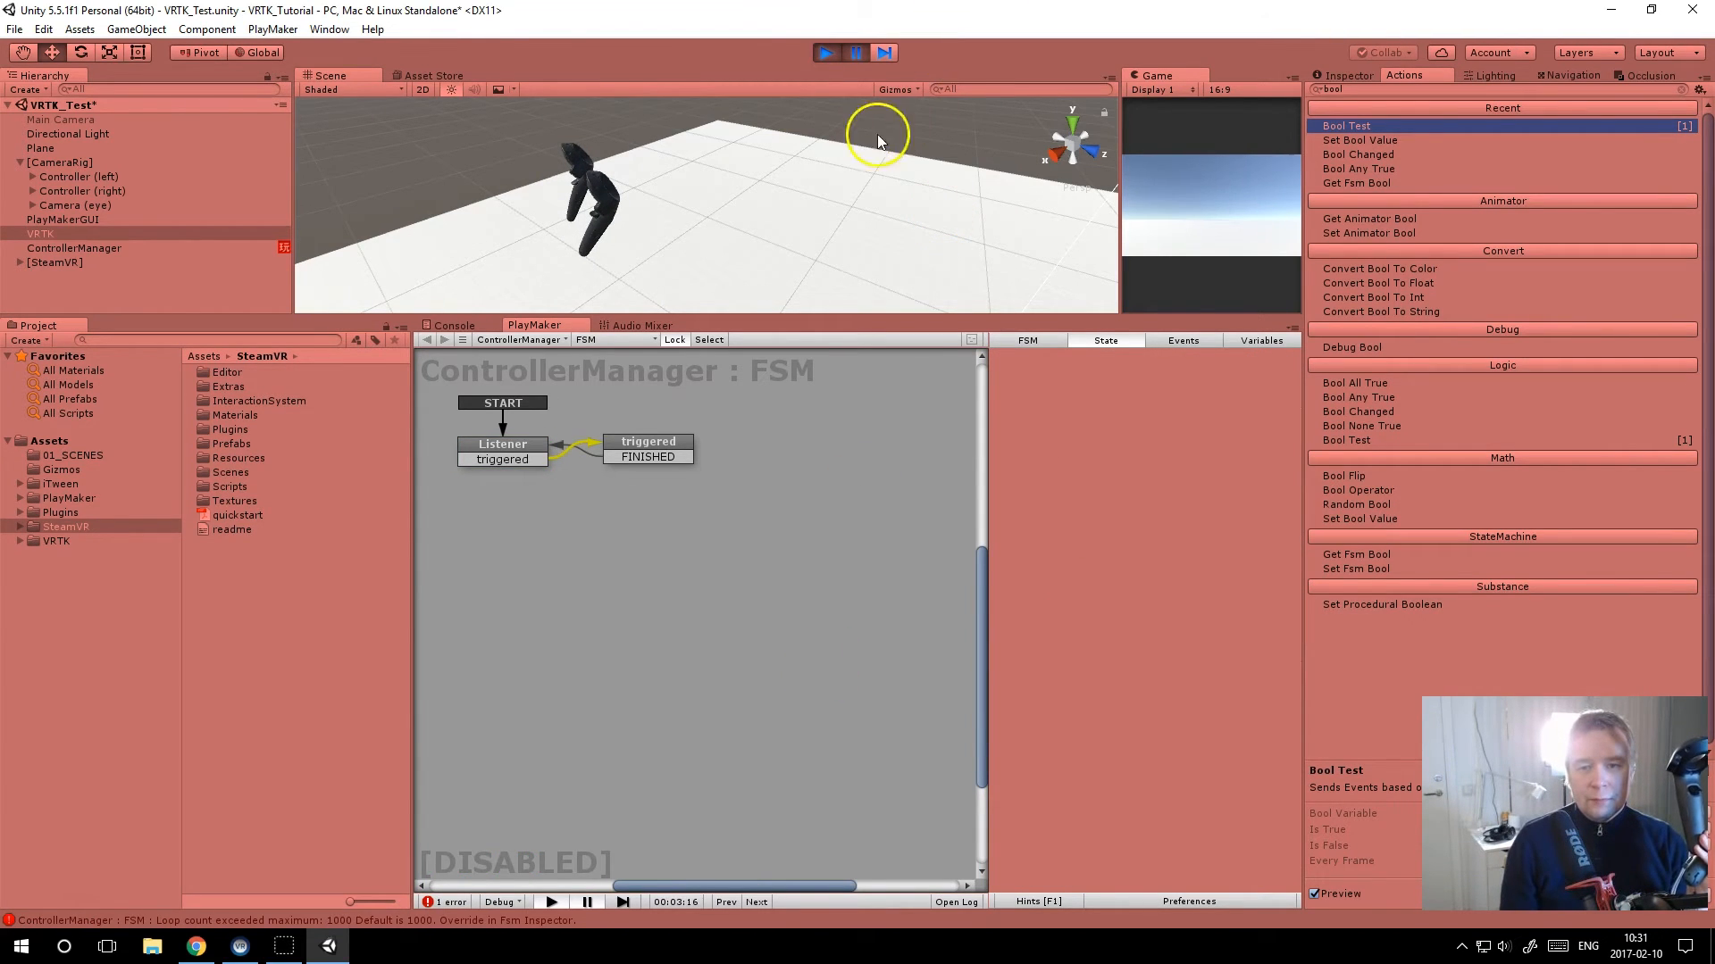
pyautogui.click(452, 327)
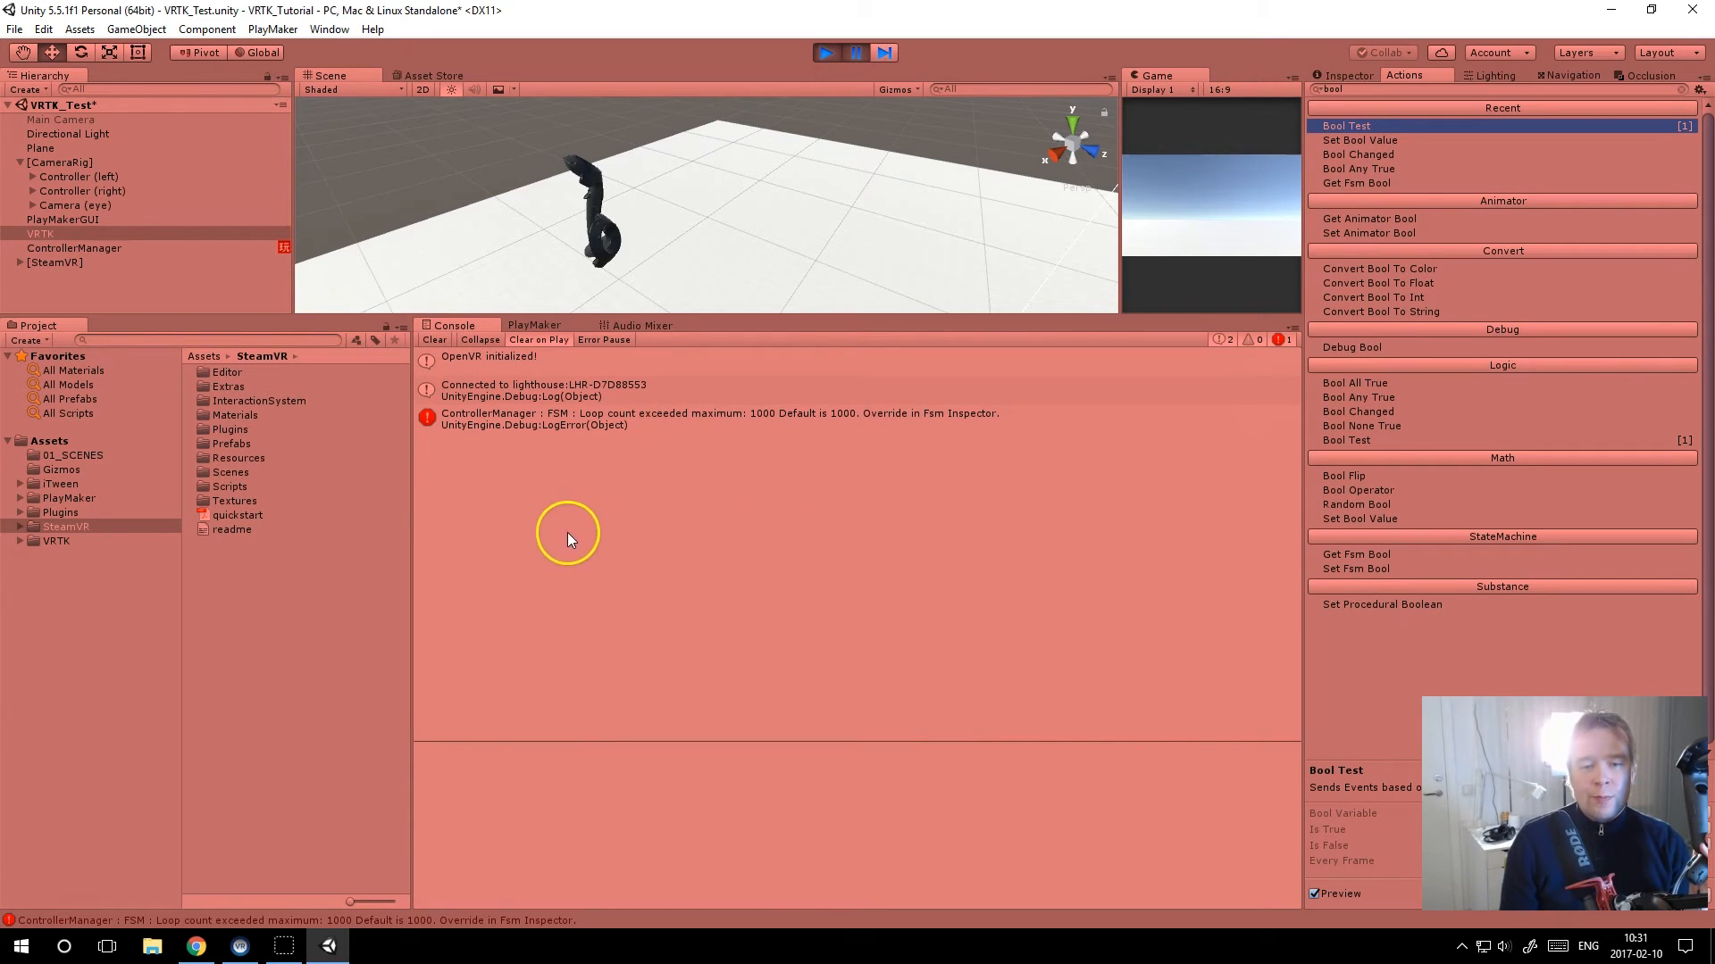
pyautogui.click(488, 518)
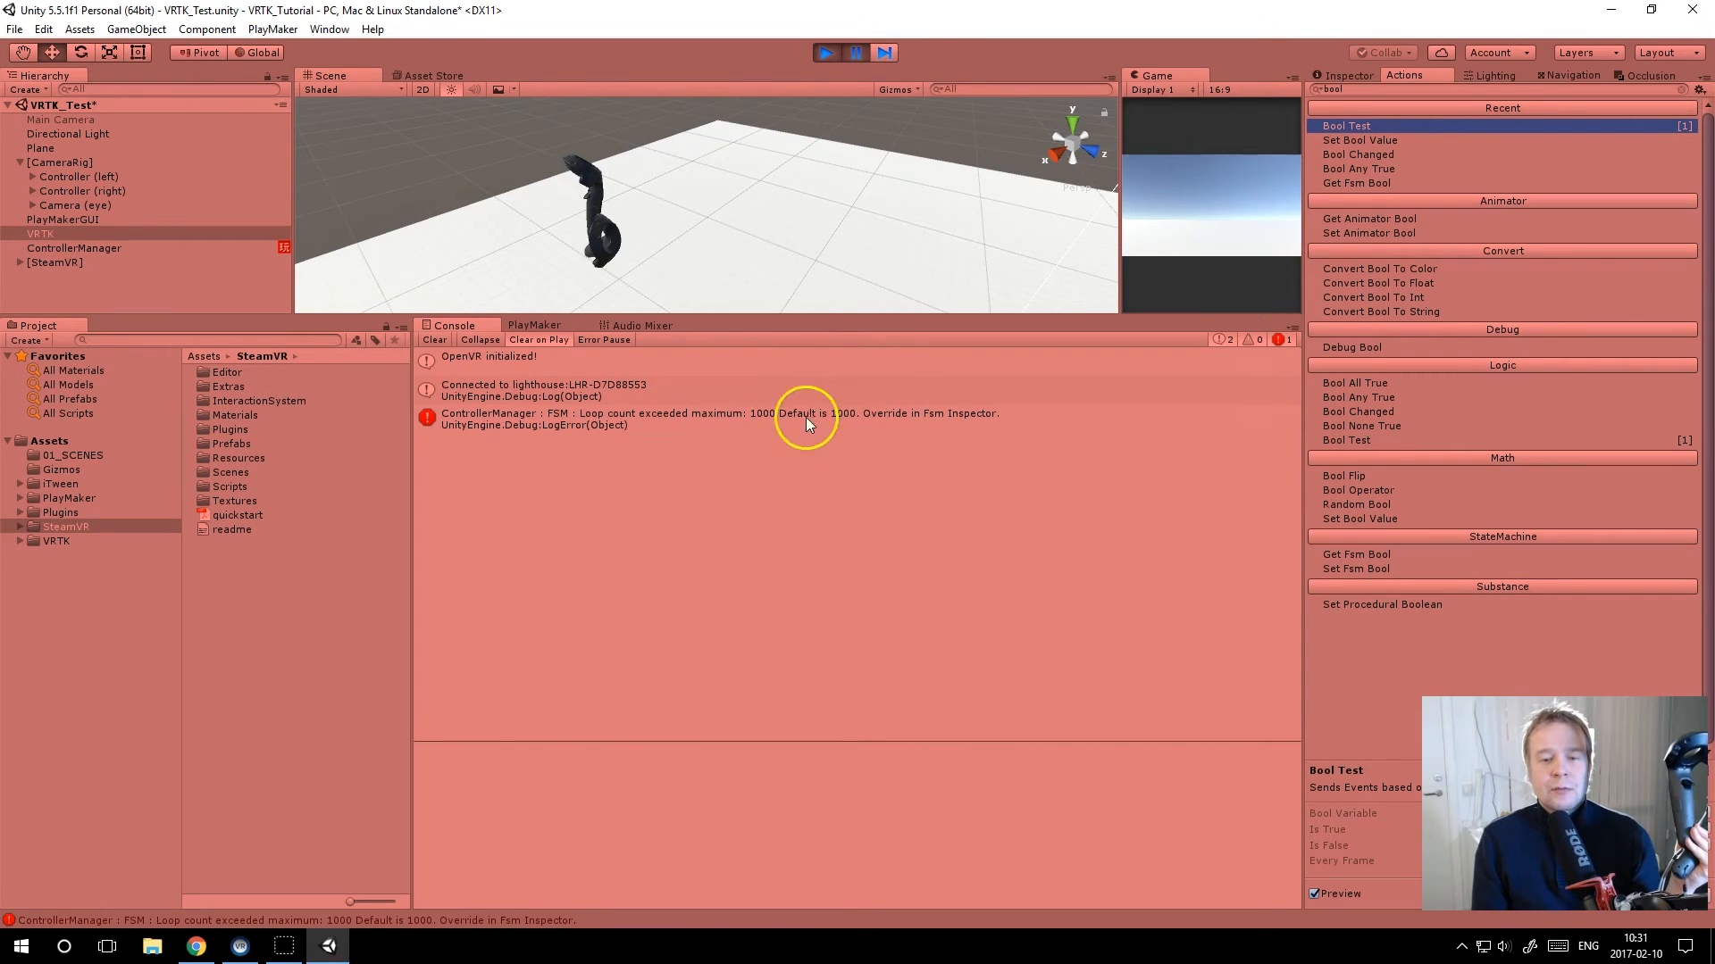
pyautogui.click(536, 326)
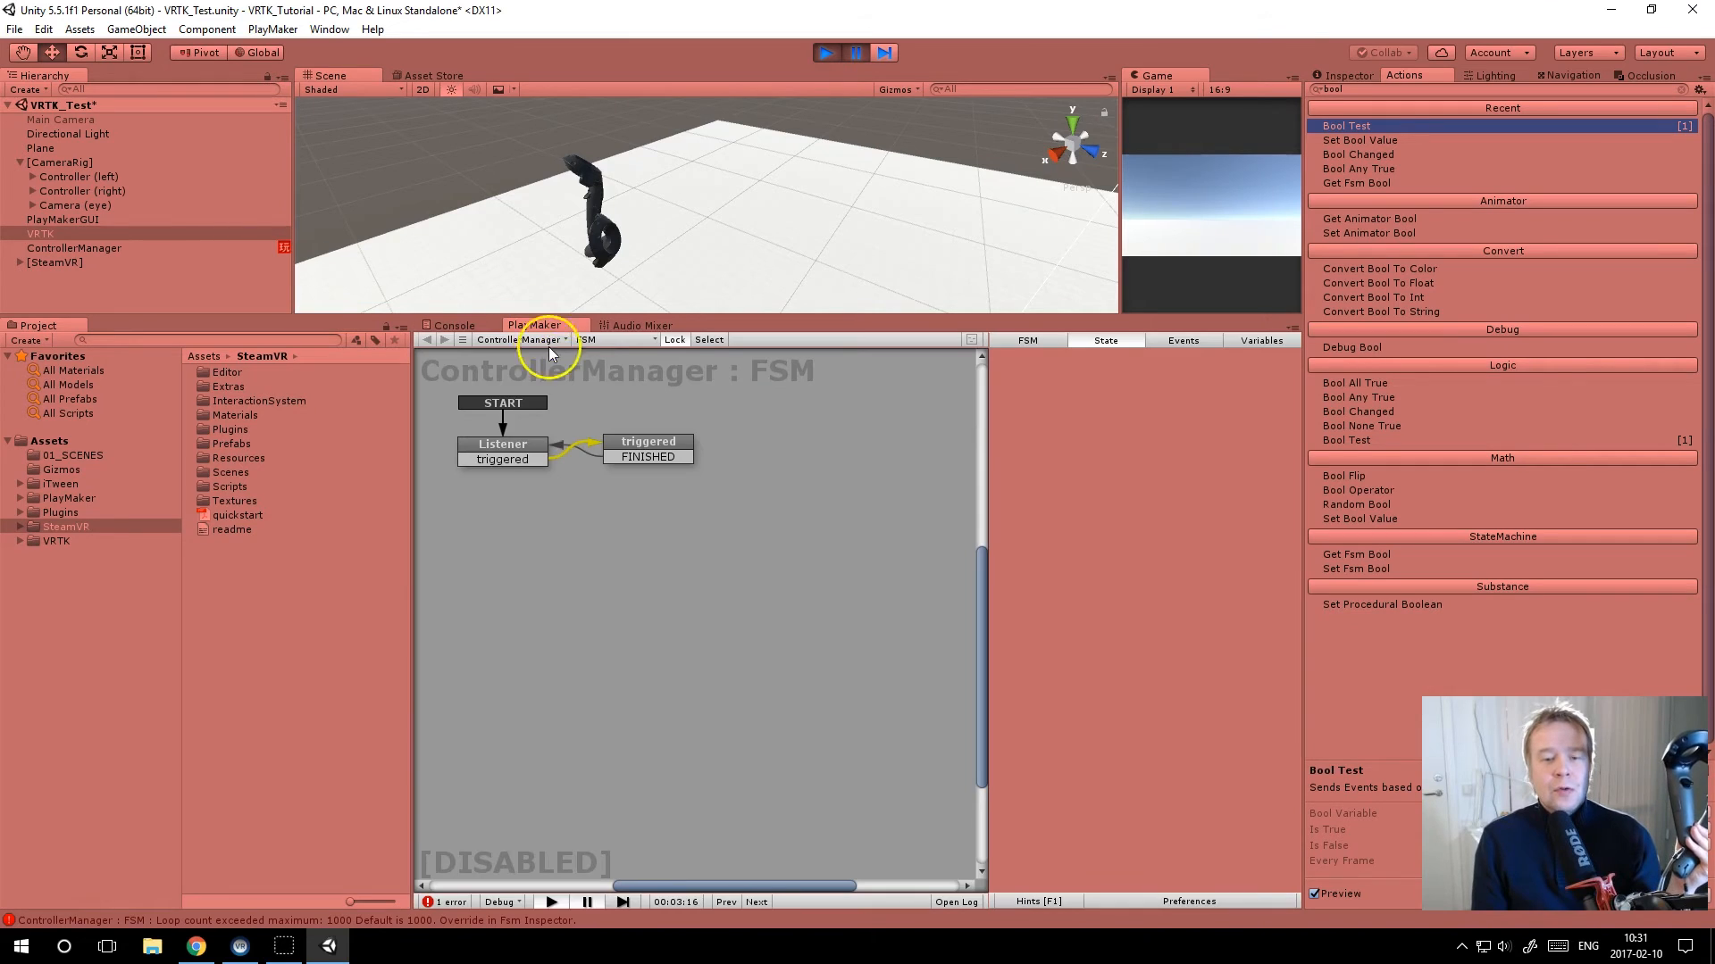
pyautogui.click(827, 53)
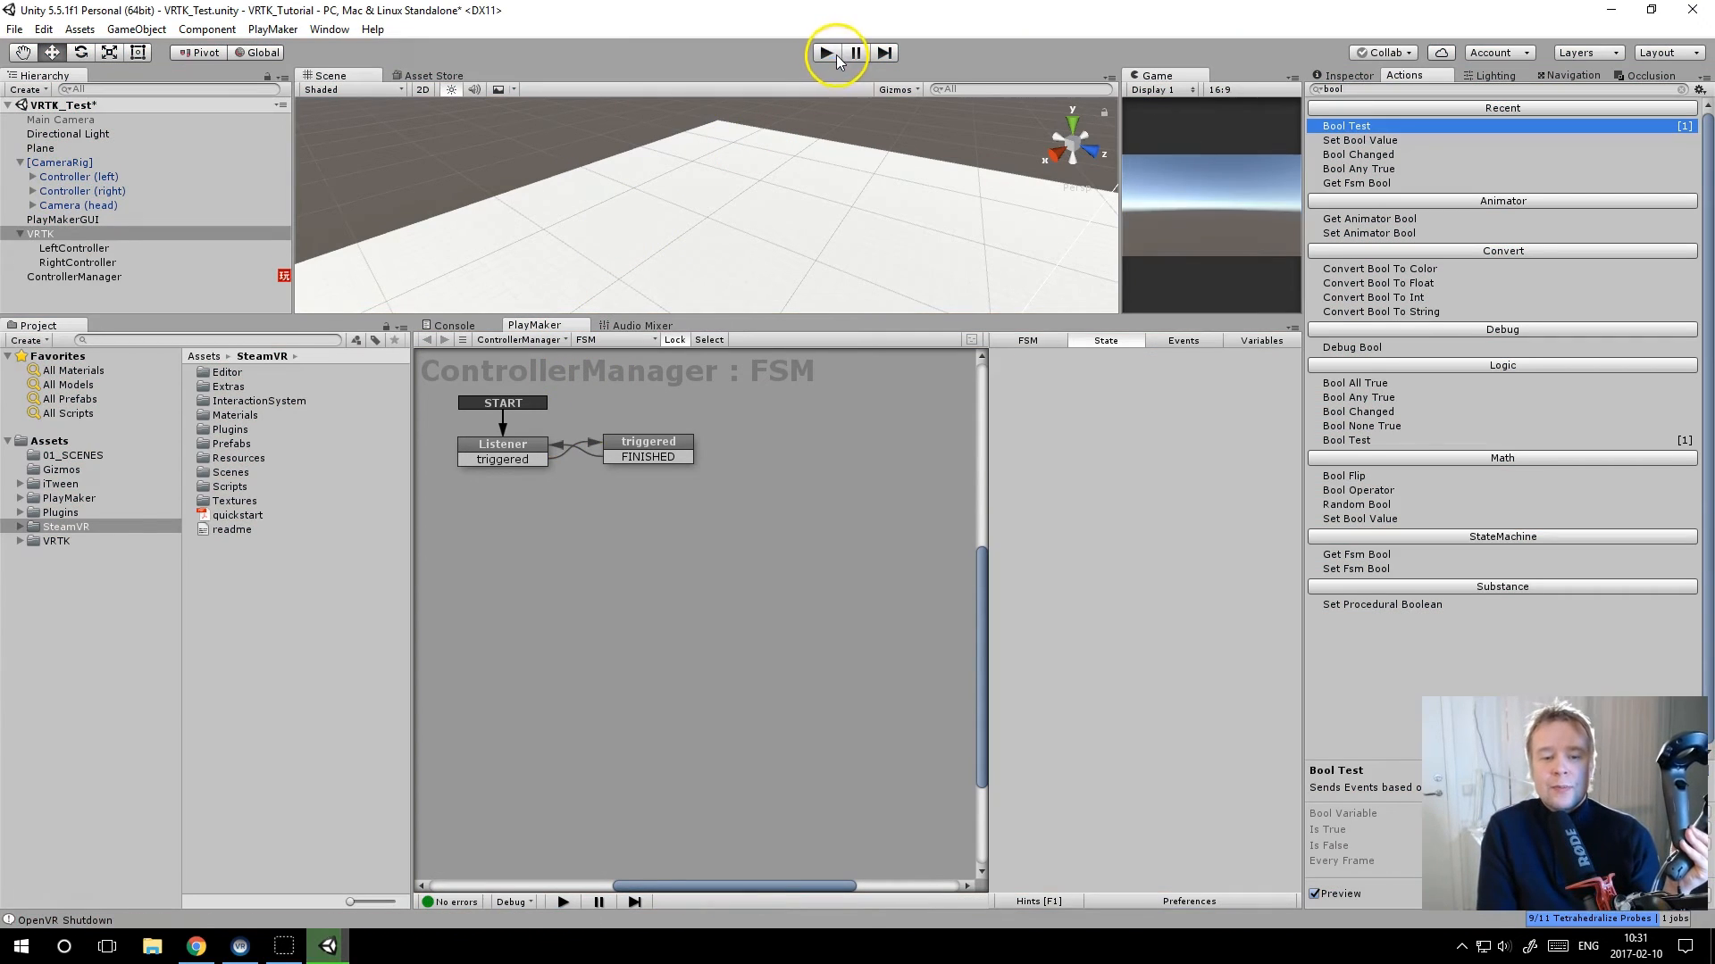
# Step: Add a Bool Changed action to the Listener state, and disable and collapse its Bool Test action
pyautogui.click(513, 446)
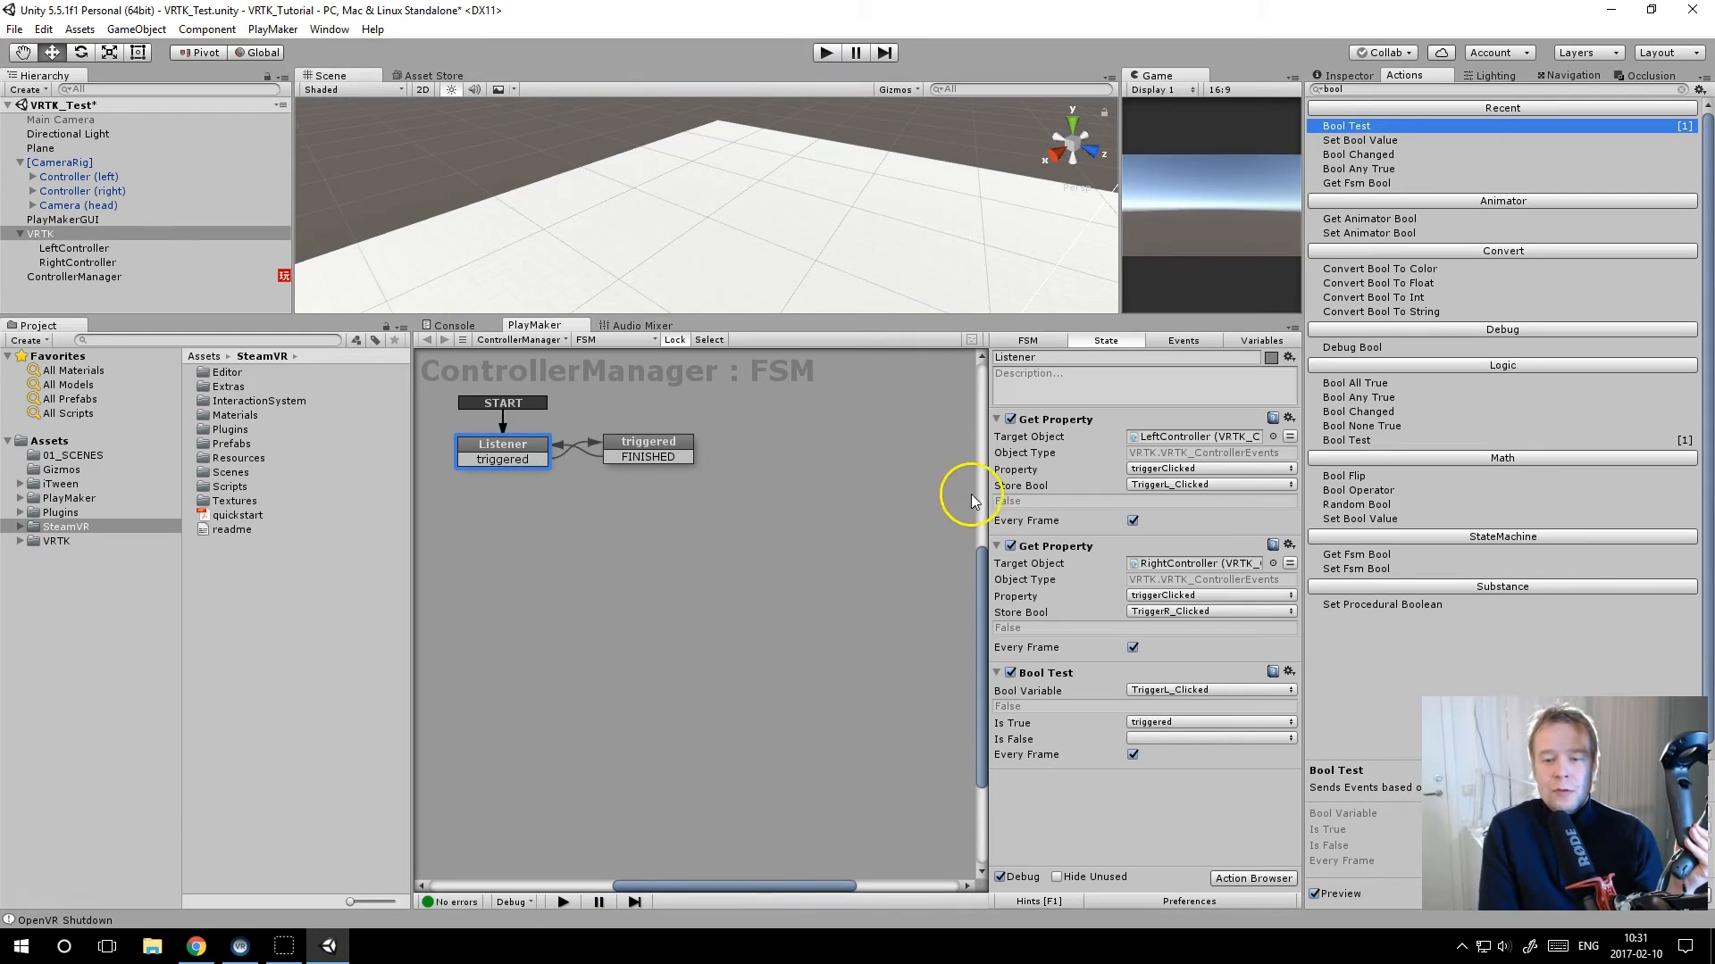
pyautogui.click(1358, 154)
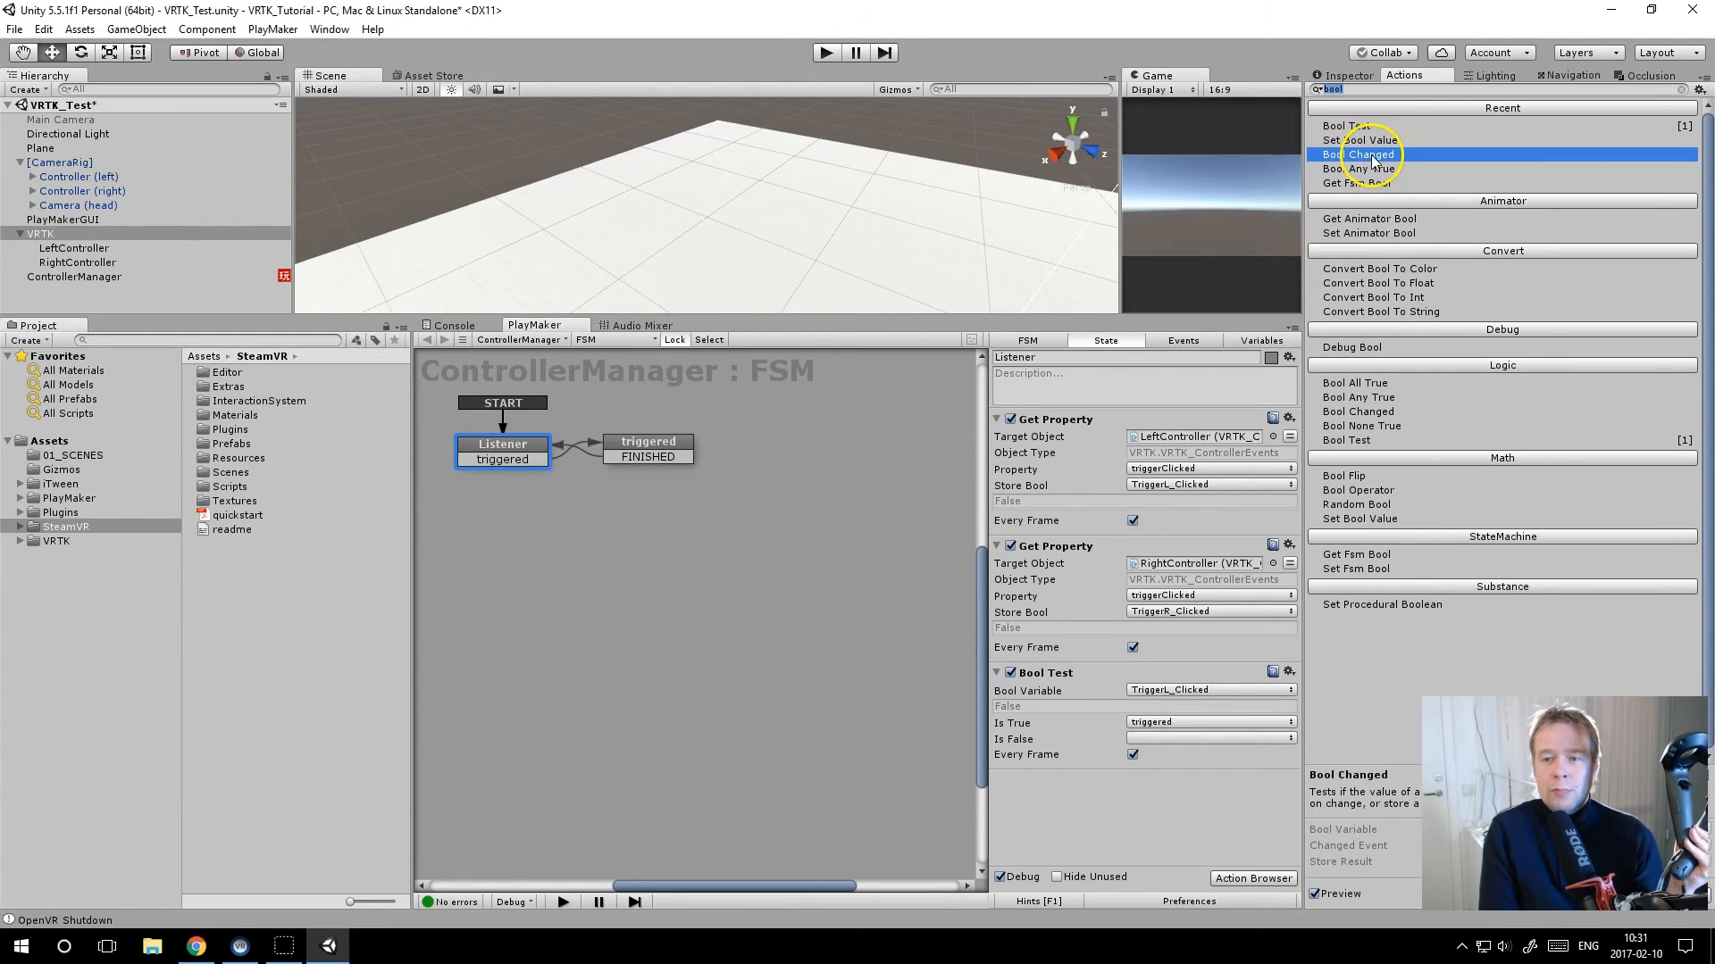
pyautogui.doubleClick(1371, 157)
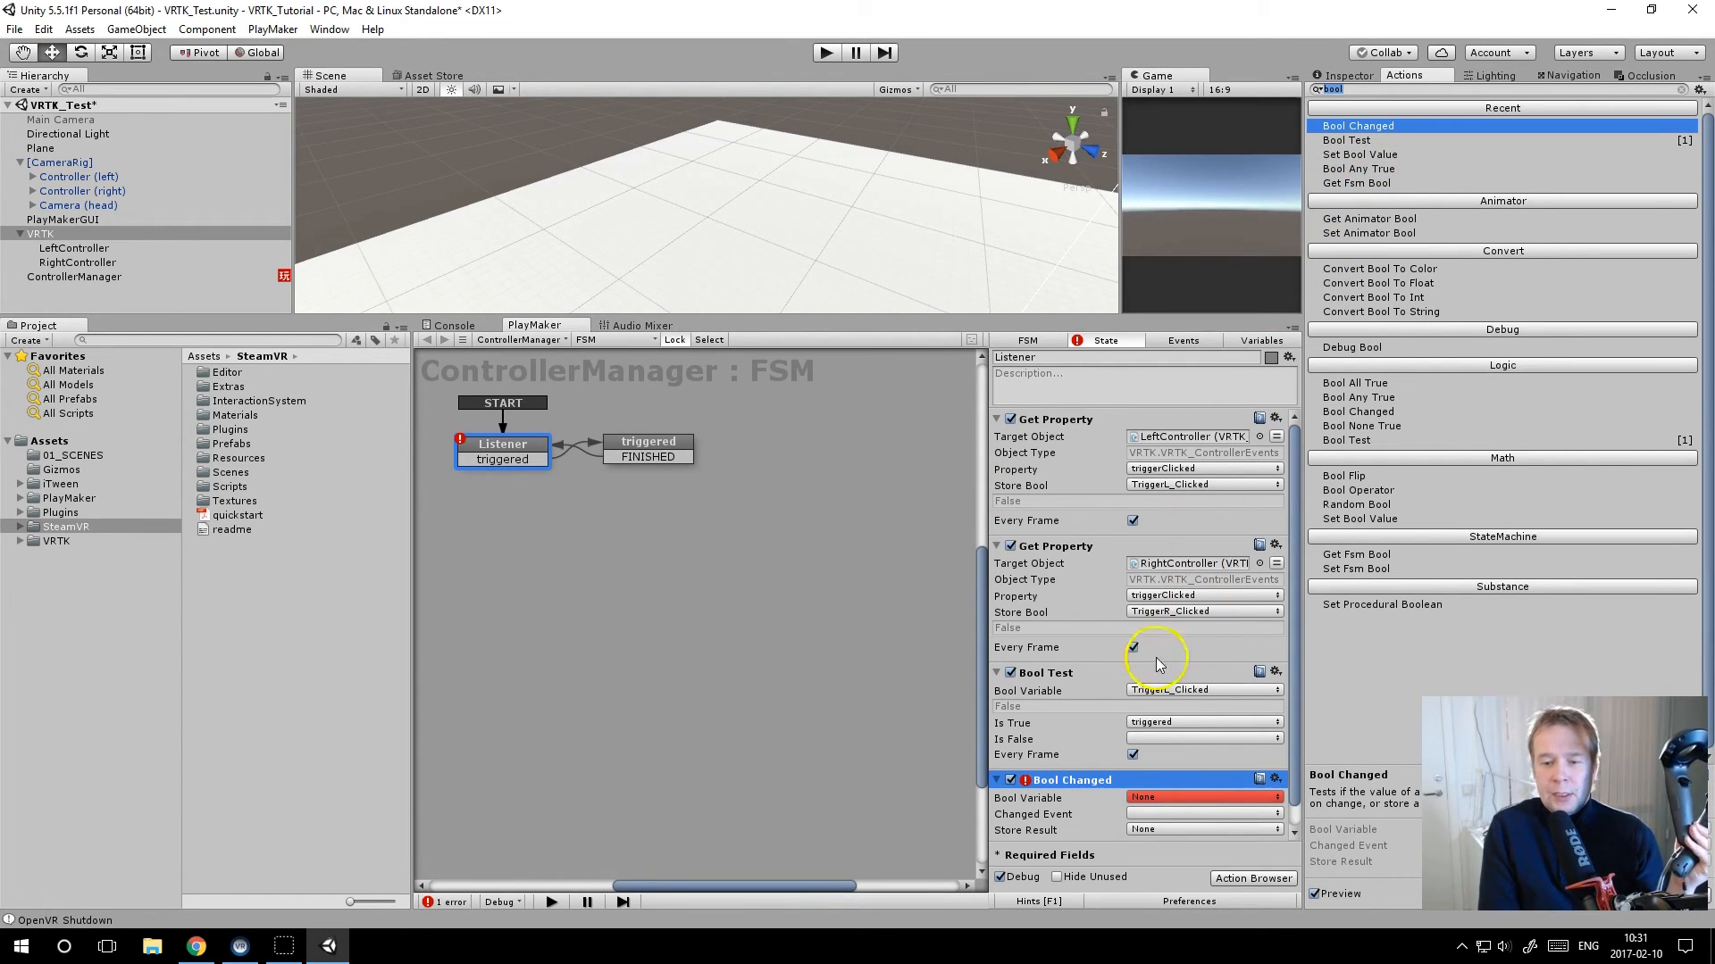
pyautogui.click(1010, 673)
pyautogui.click(997, 675)
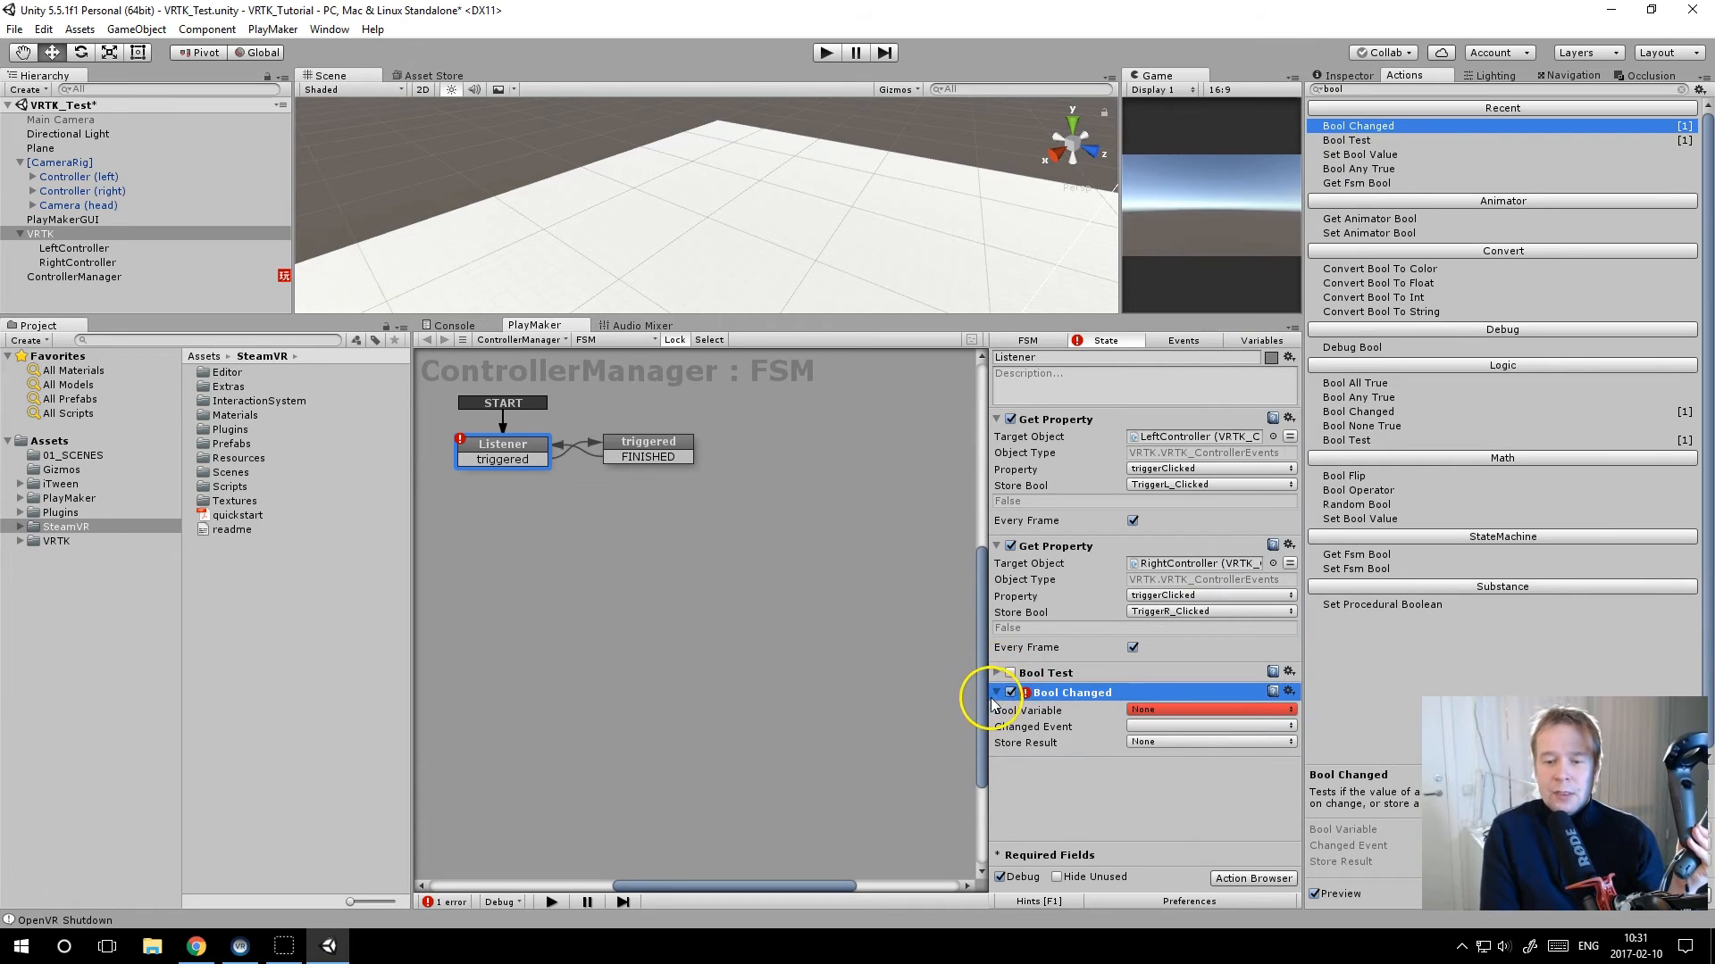
# Step: Make Bool Changed watch TriggerL_Clicked and send the go event, adding the go transition to the Listener state
pyautogui.click(1150, 710)
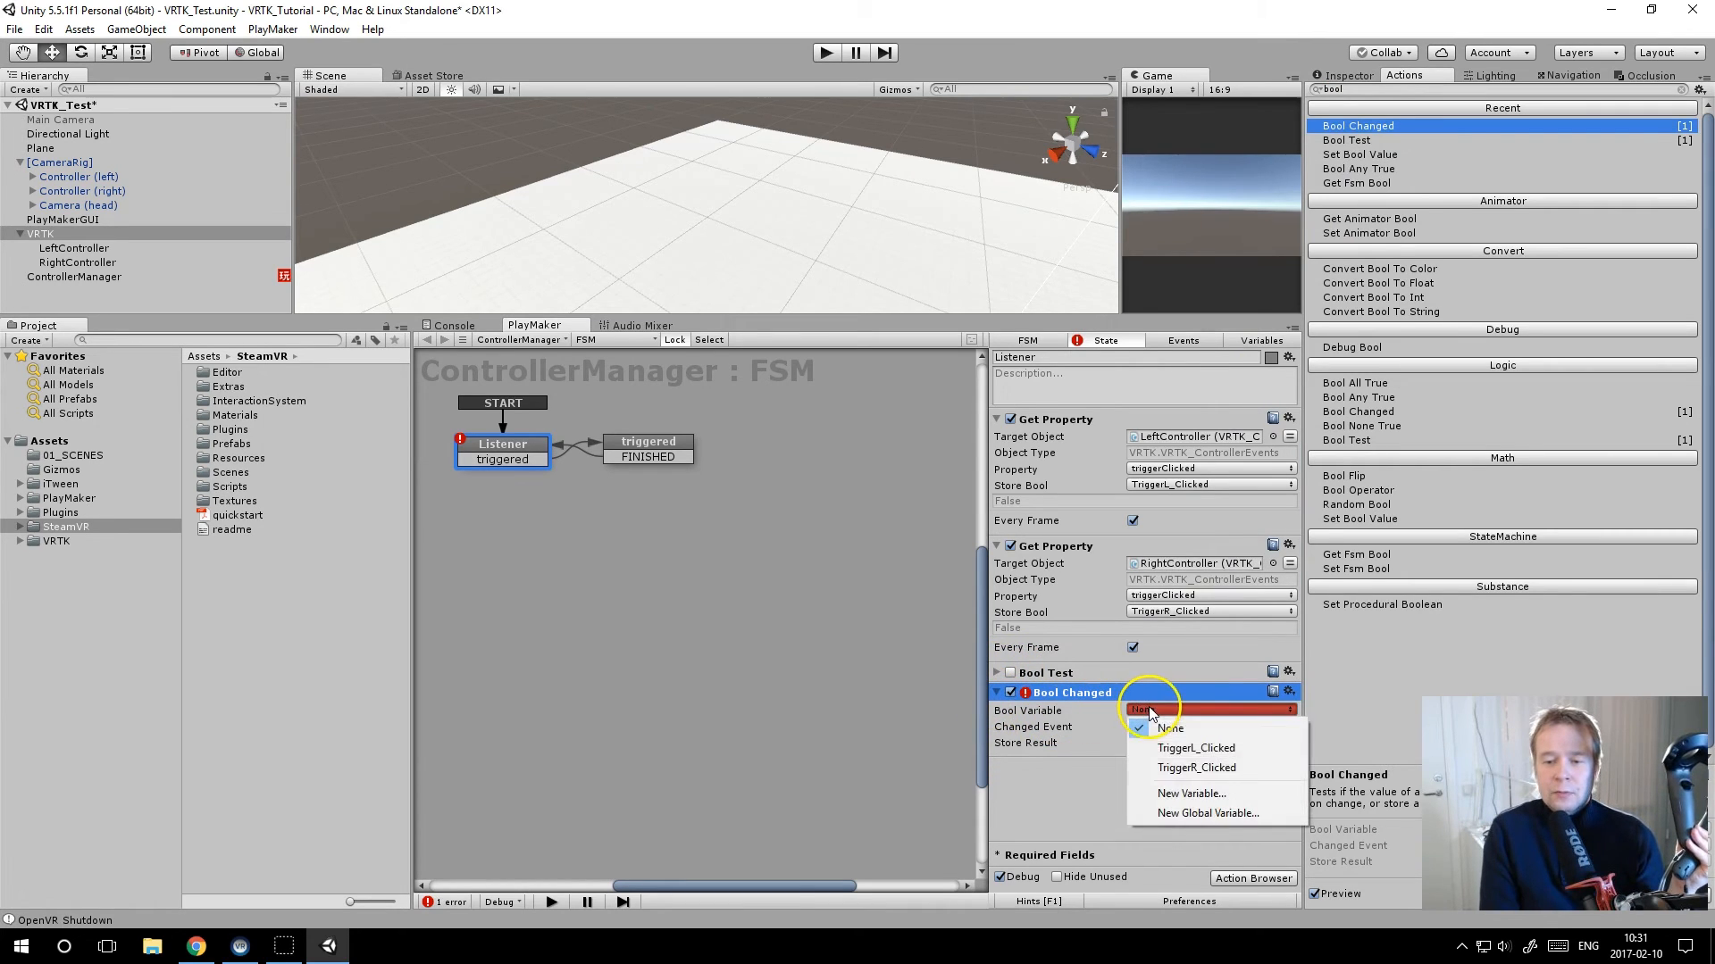
pyautogui.click(1174, 750)
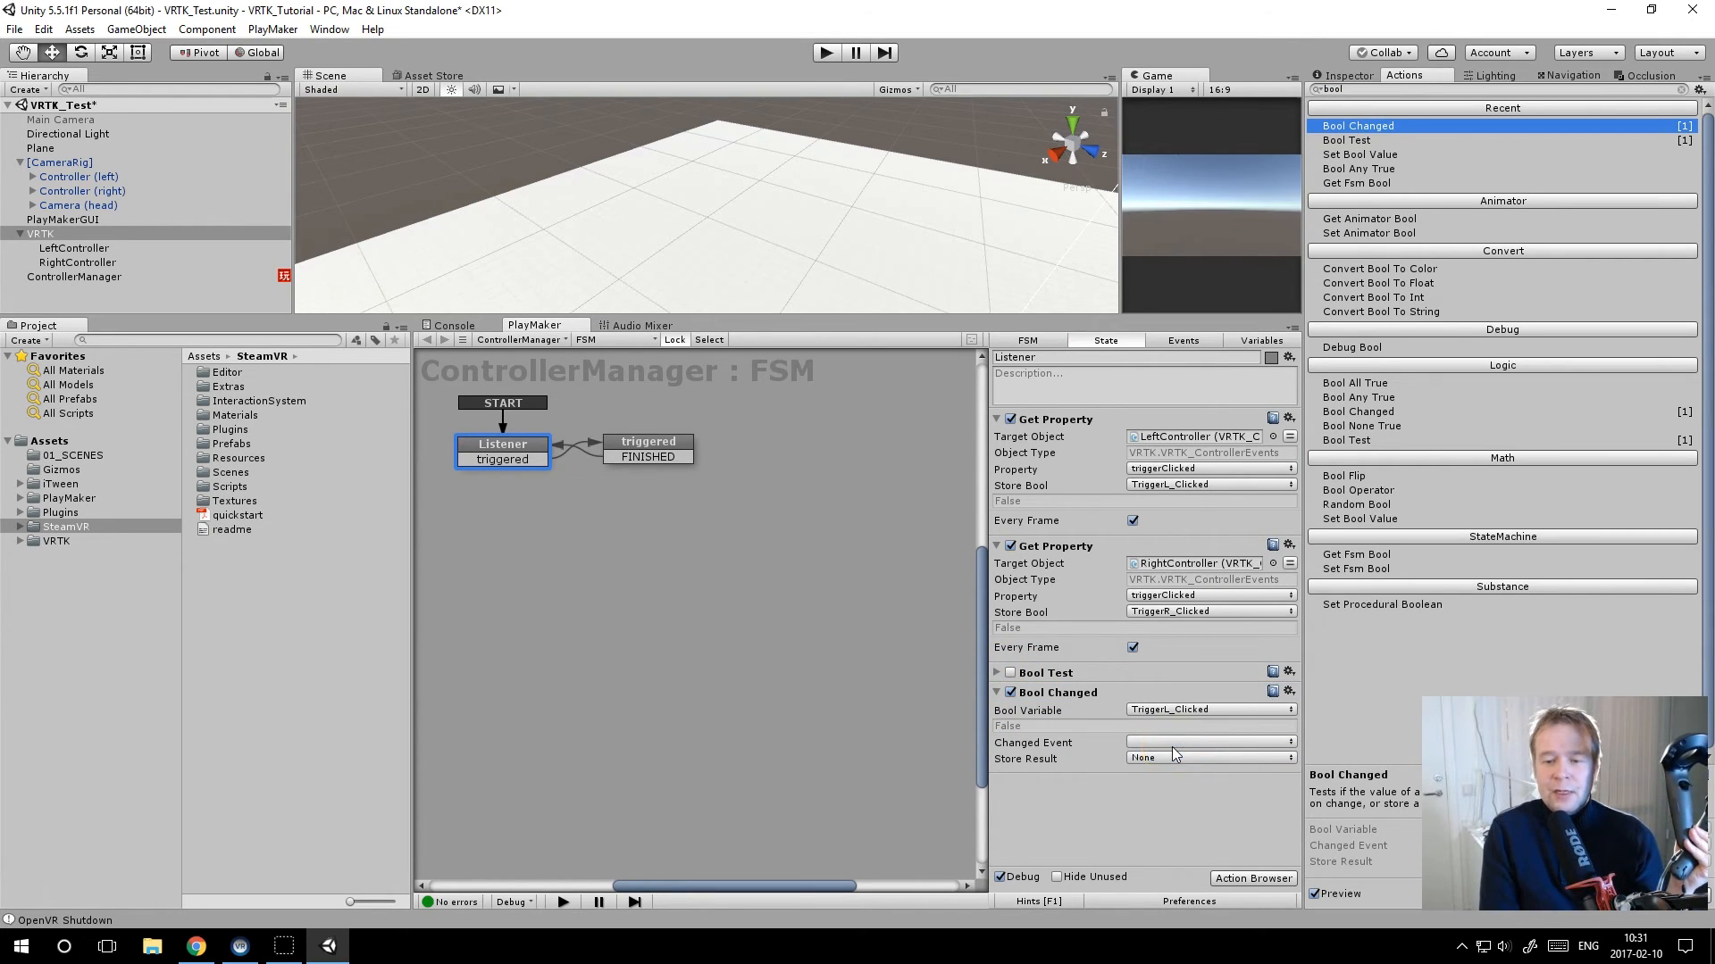
pyautogui.click(1168, 741)
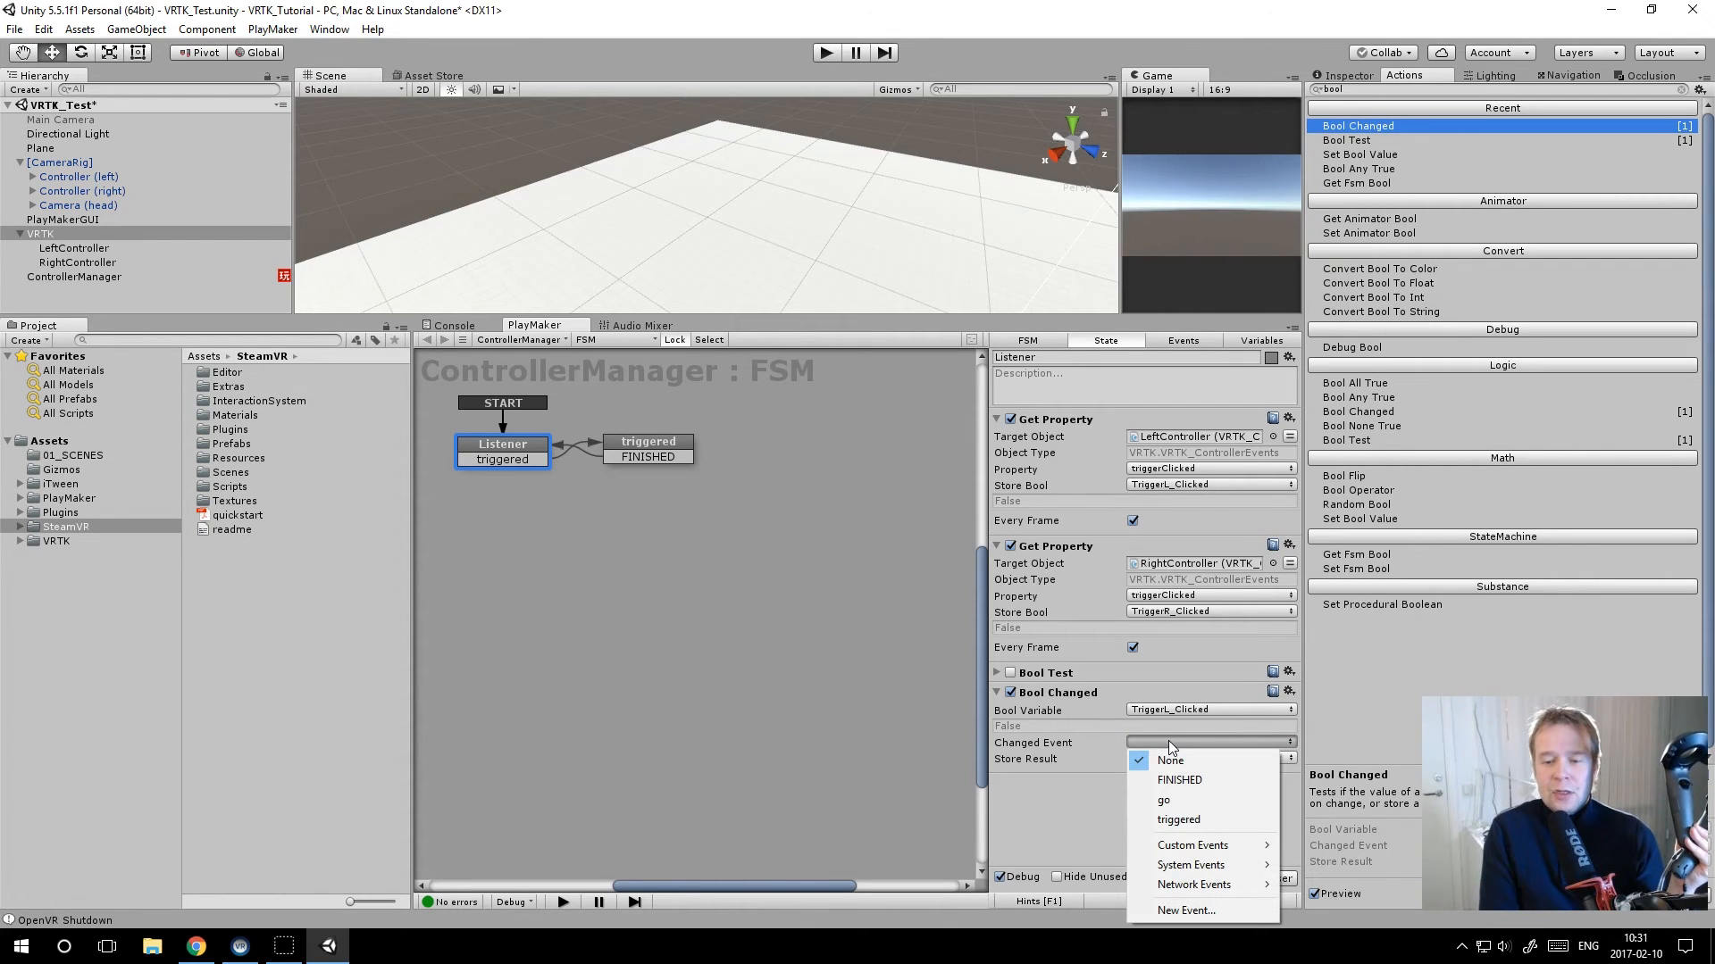
pyautogui.click(1174, 821)
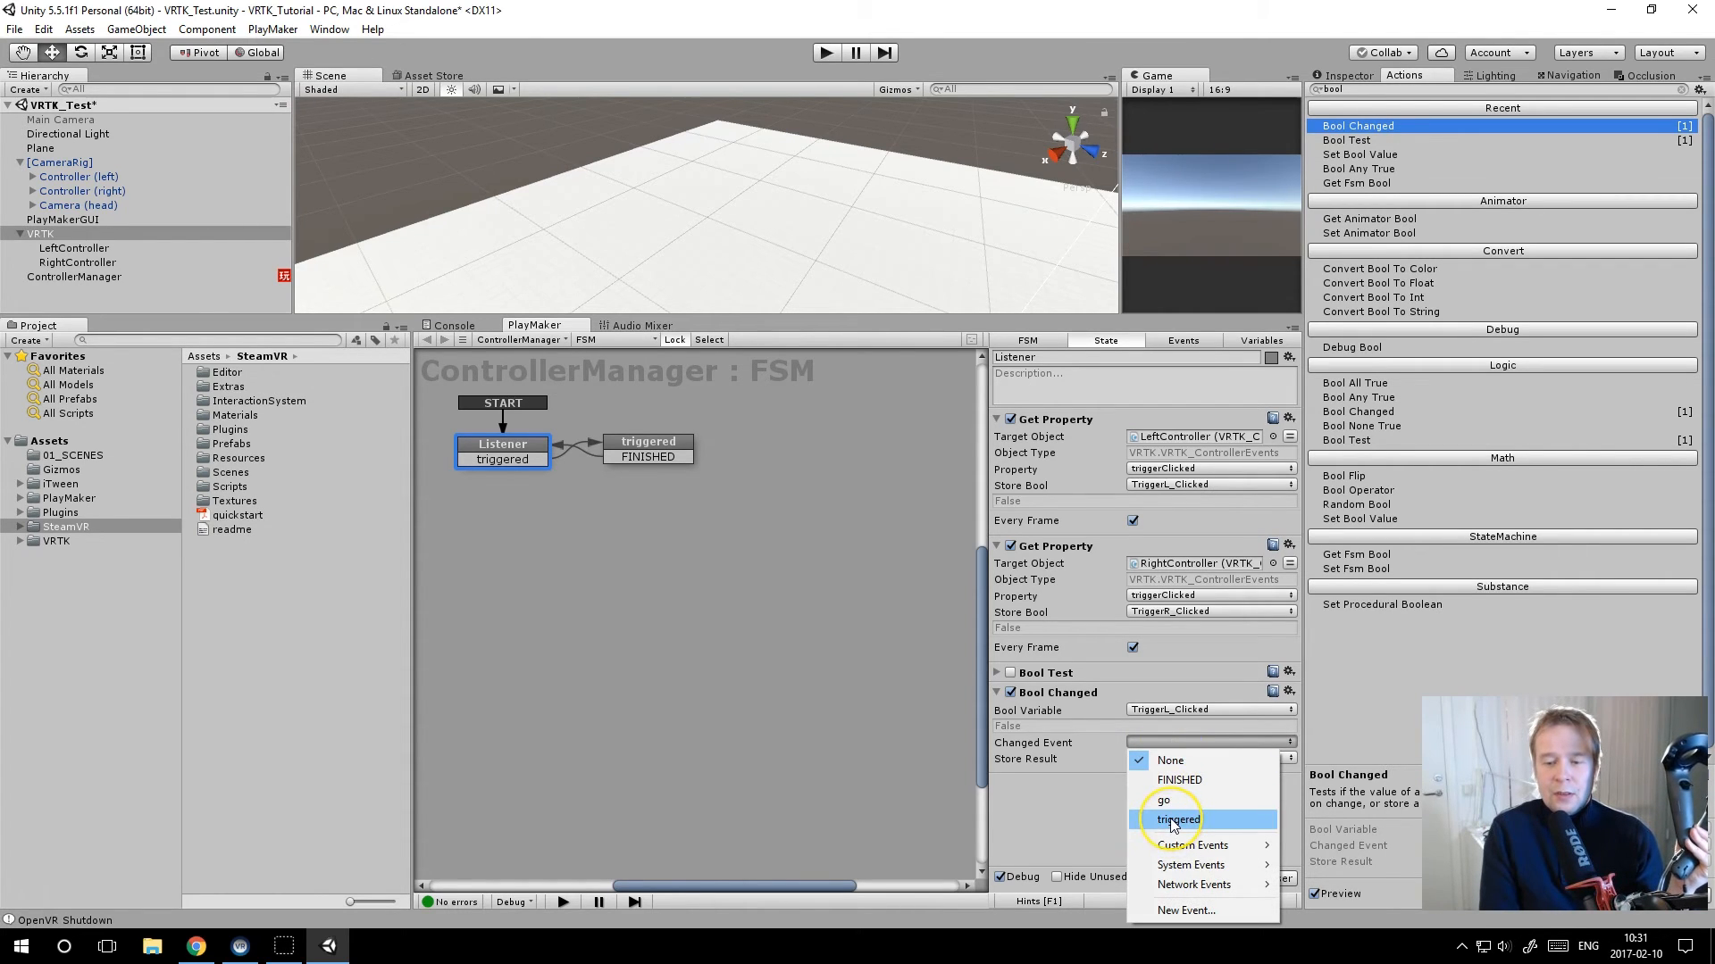
pyautogui.click(1173, 799)
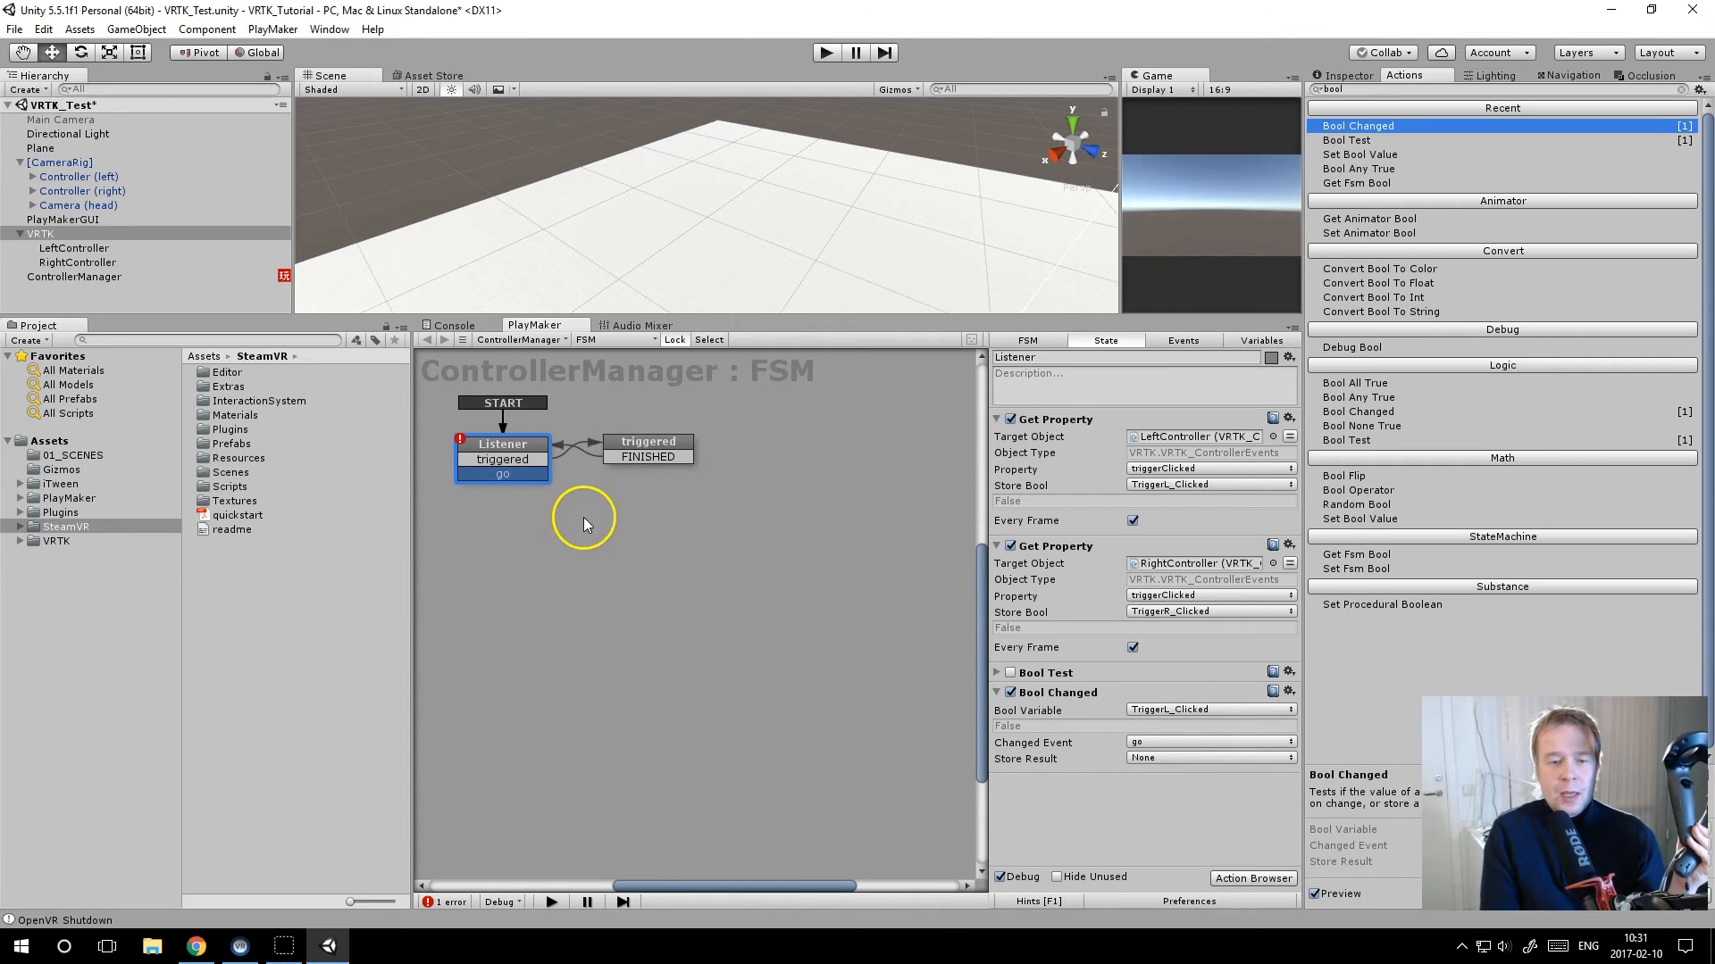
# Step: Add a new state named boolTest and link the Listener's go transition to it
pyautogui.rightClick(611, 506)
pyautogui.click(650, 511)
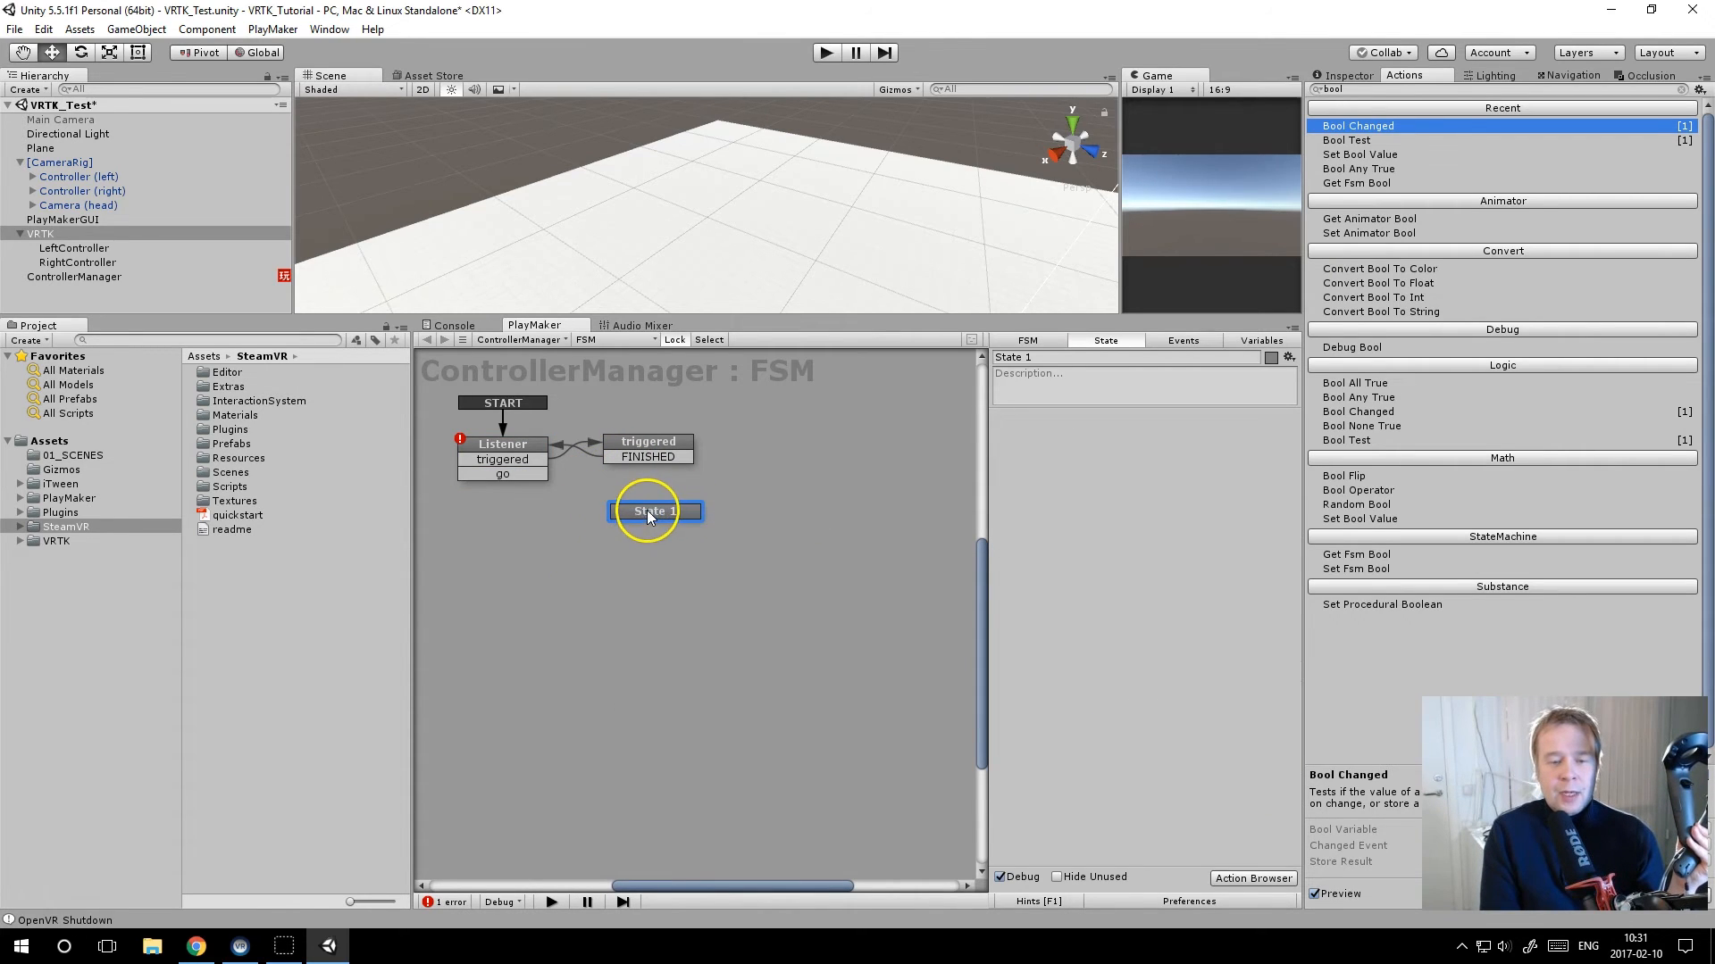
pyautogui.click(1108, 357)
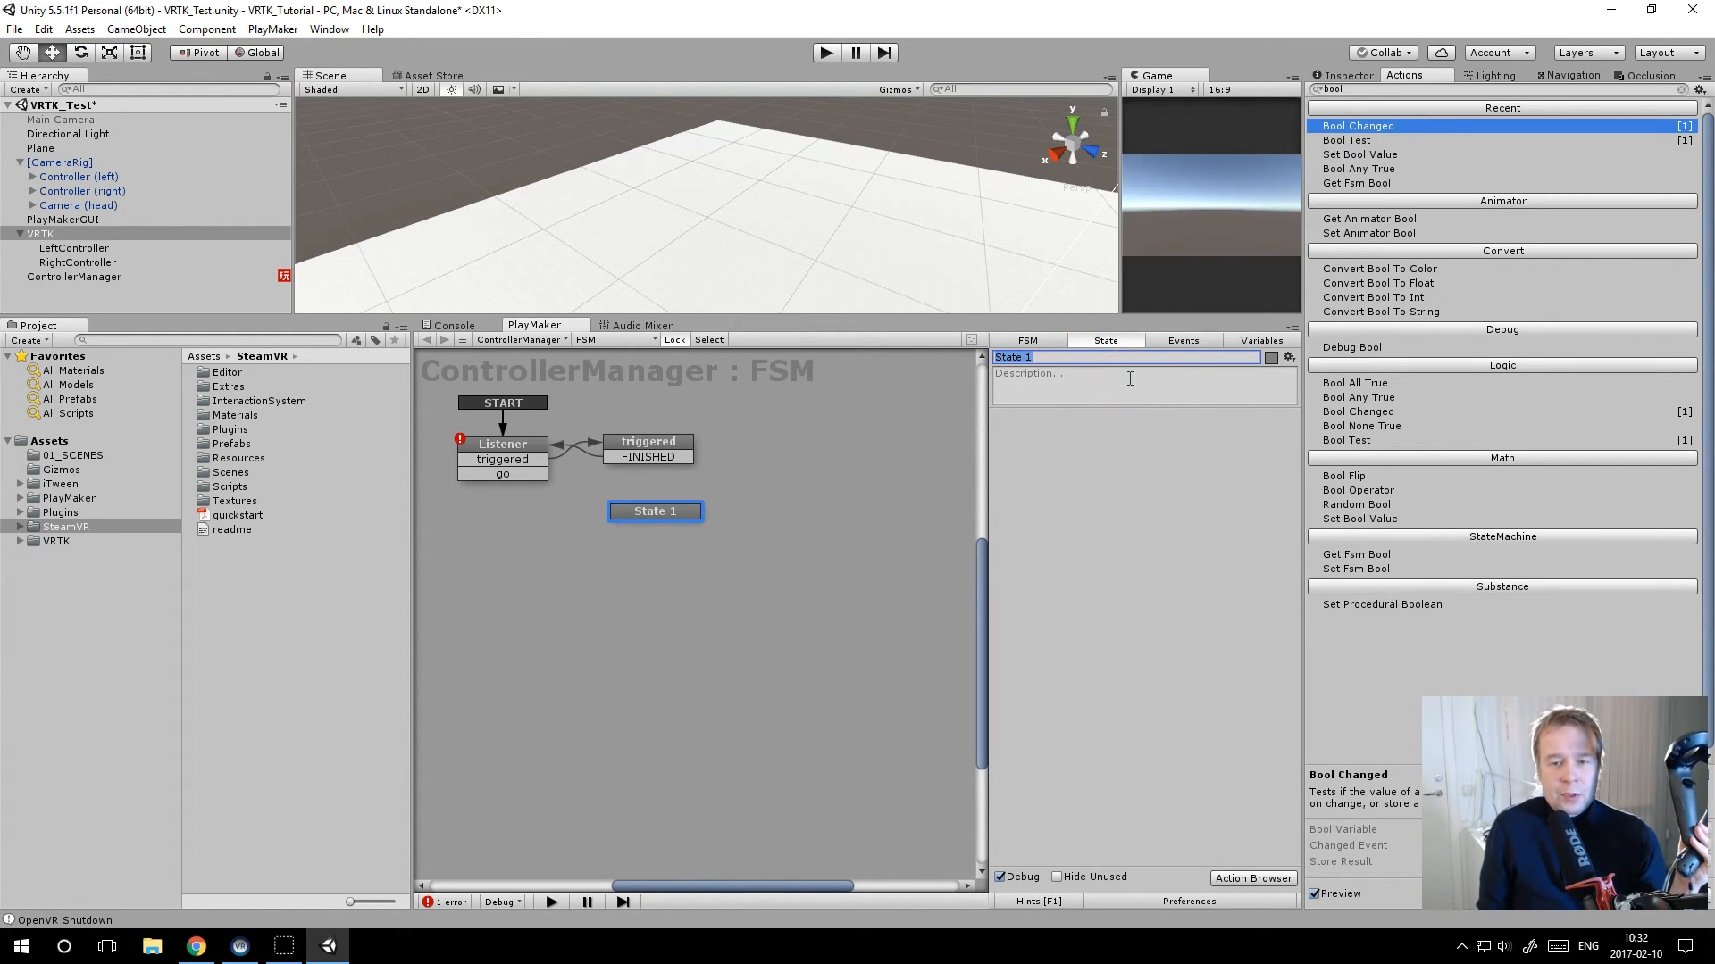
pyautogui.write('boolTest')
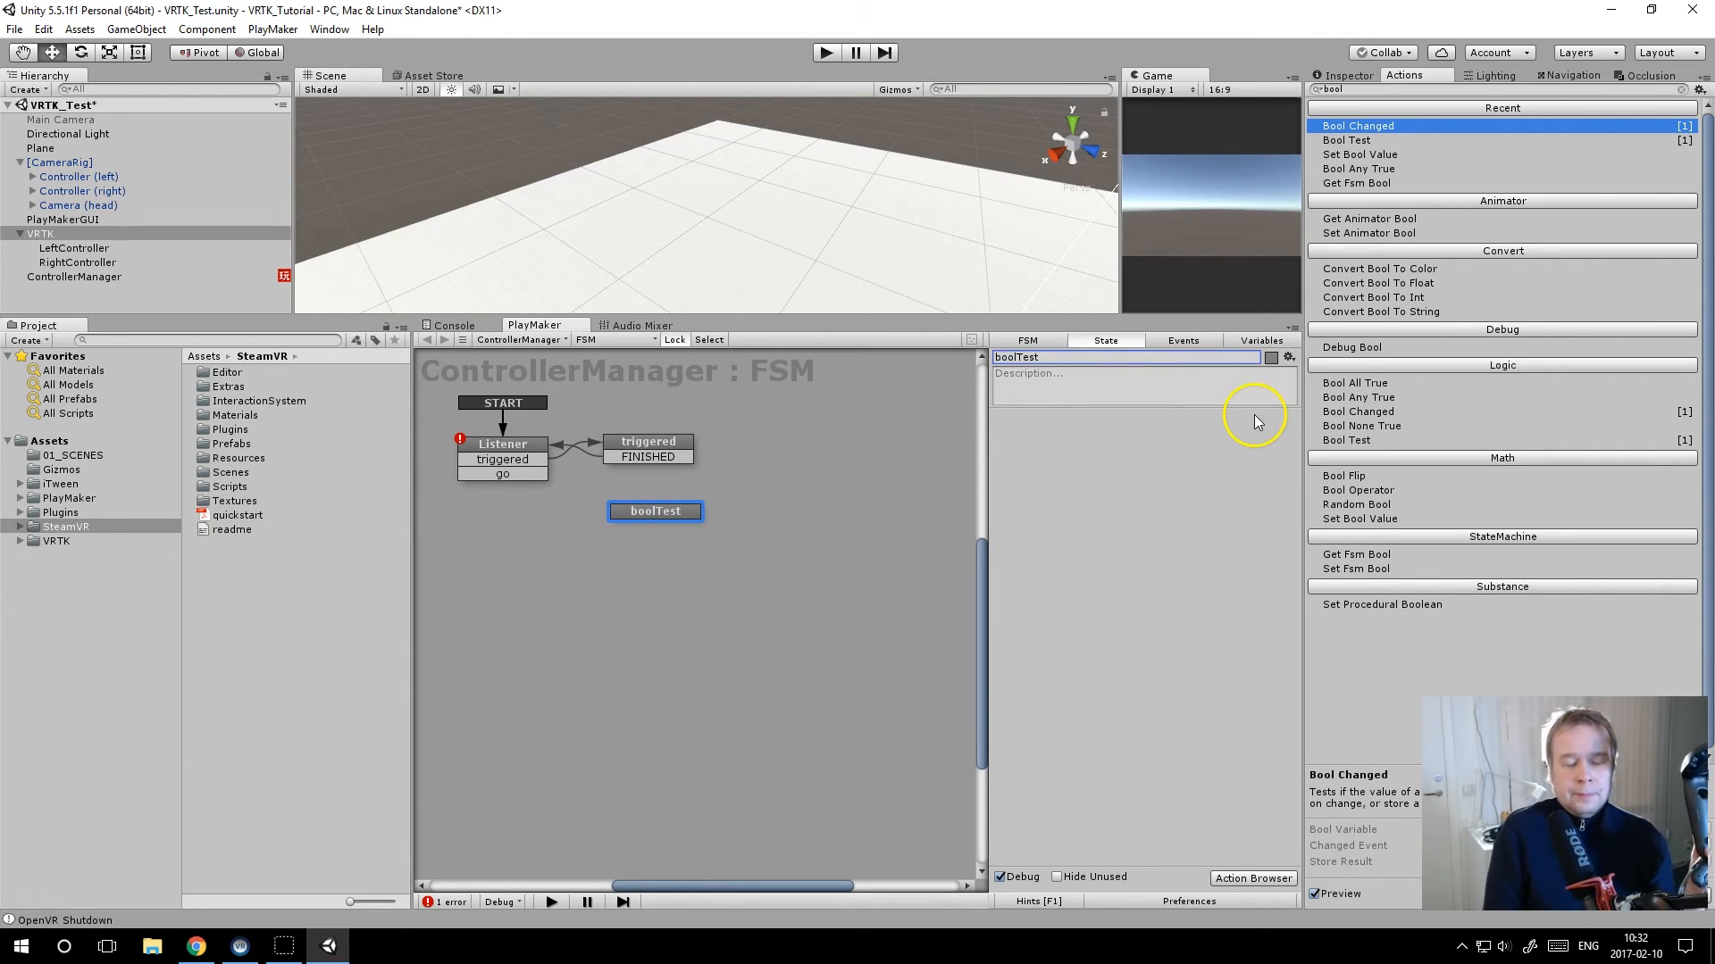
pyautogui.moveTo(543, 471); pyautogui.dragTo(621, 520)
pyautogui.click(634, 522)
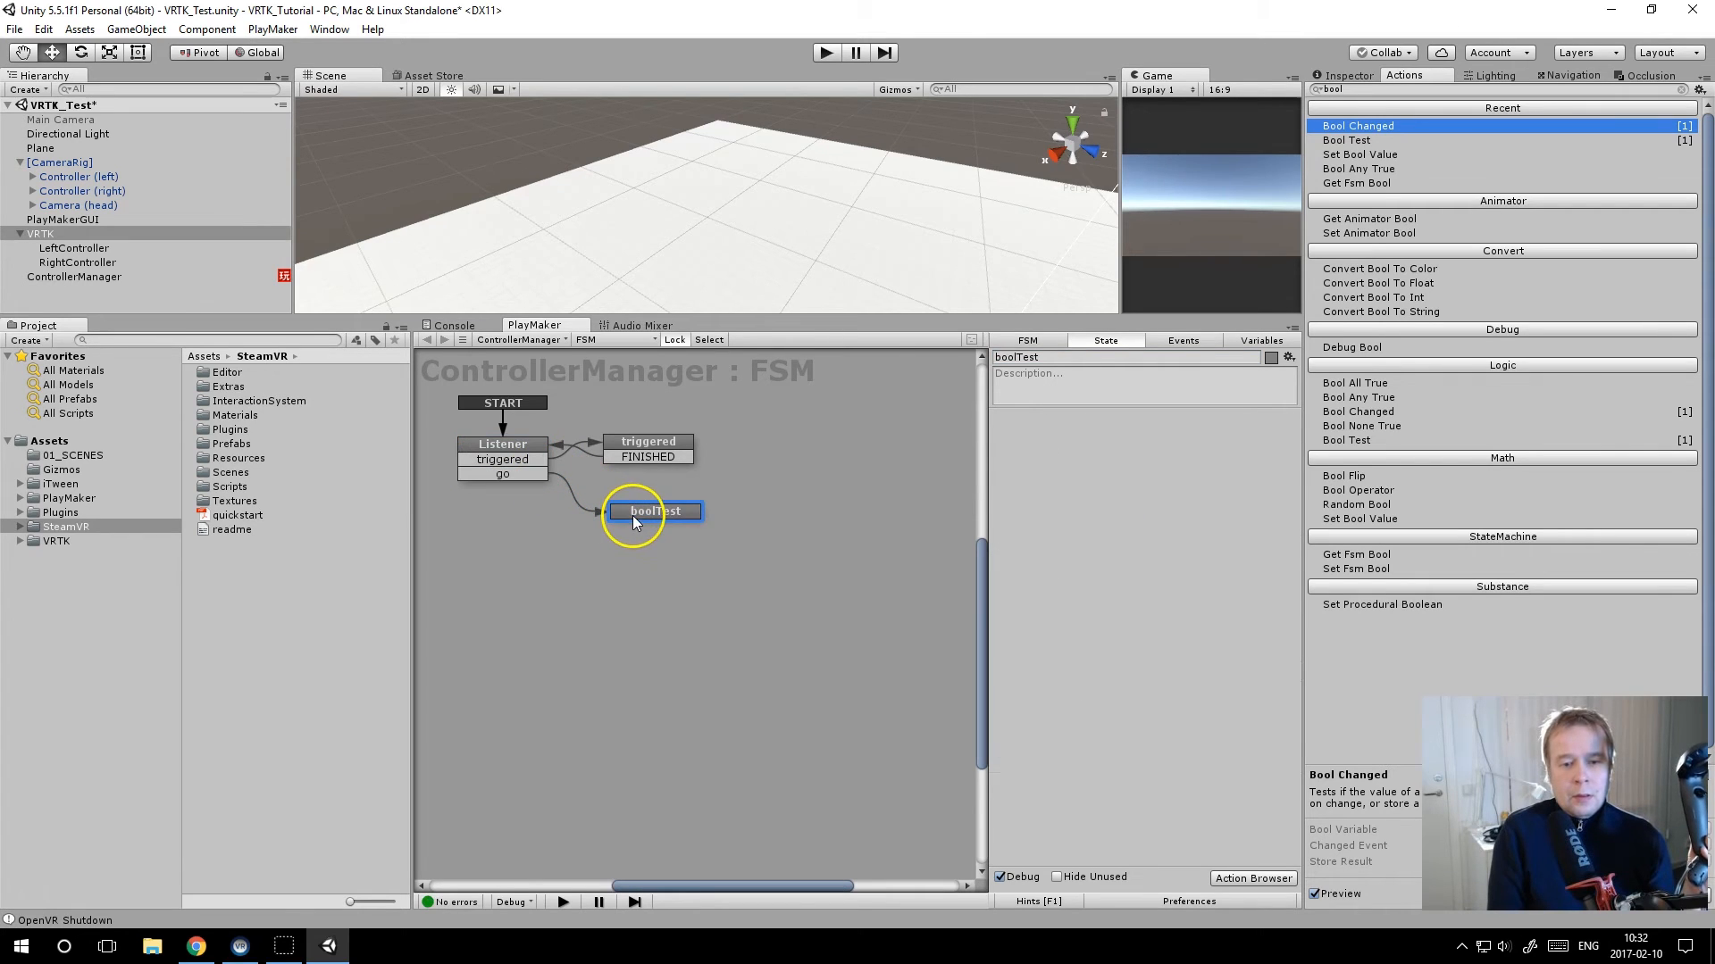
# Step: Add a Bool Test action to the boolTest state that tests the TriggerL_Clicked variable
pyautogui.doubleClick(1346, 140)
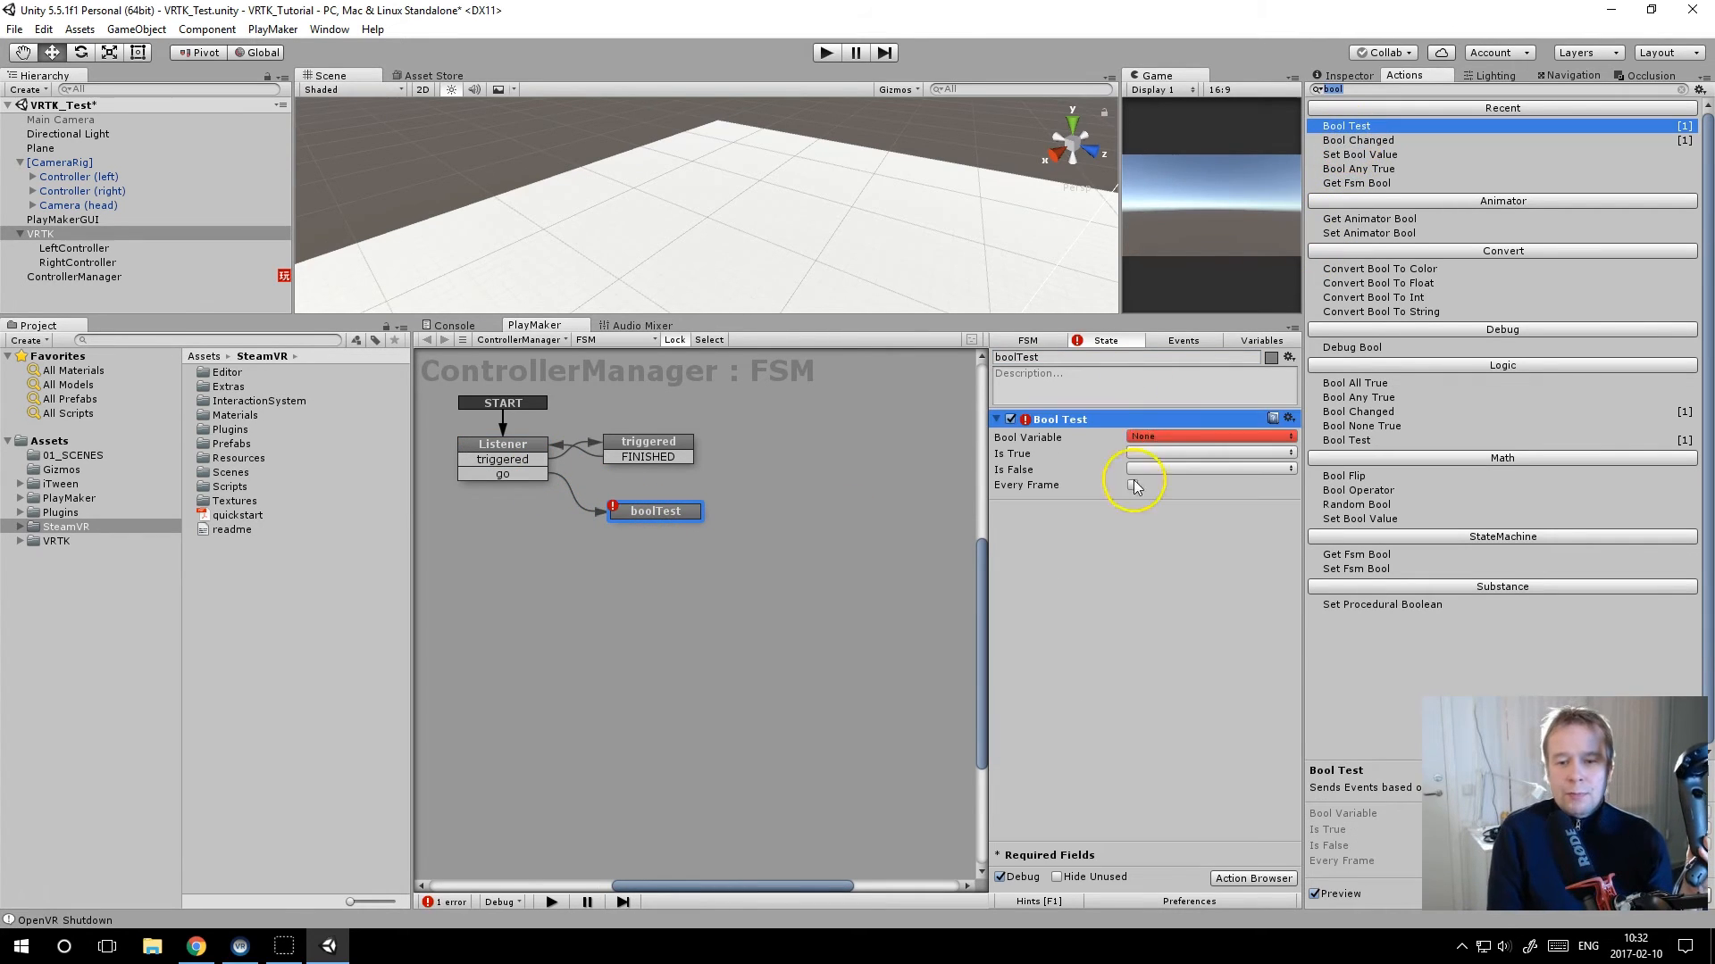
pyautogui.click(1170, 436)
pyautogui.click(1180, 476)
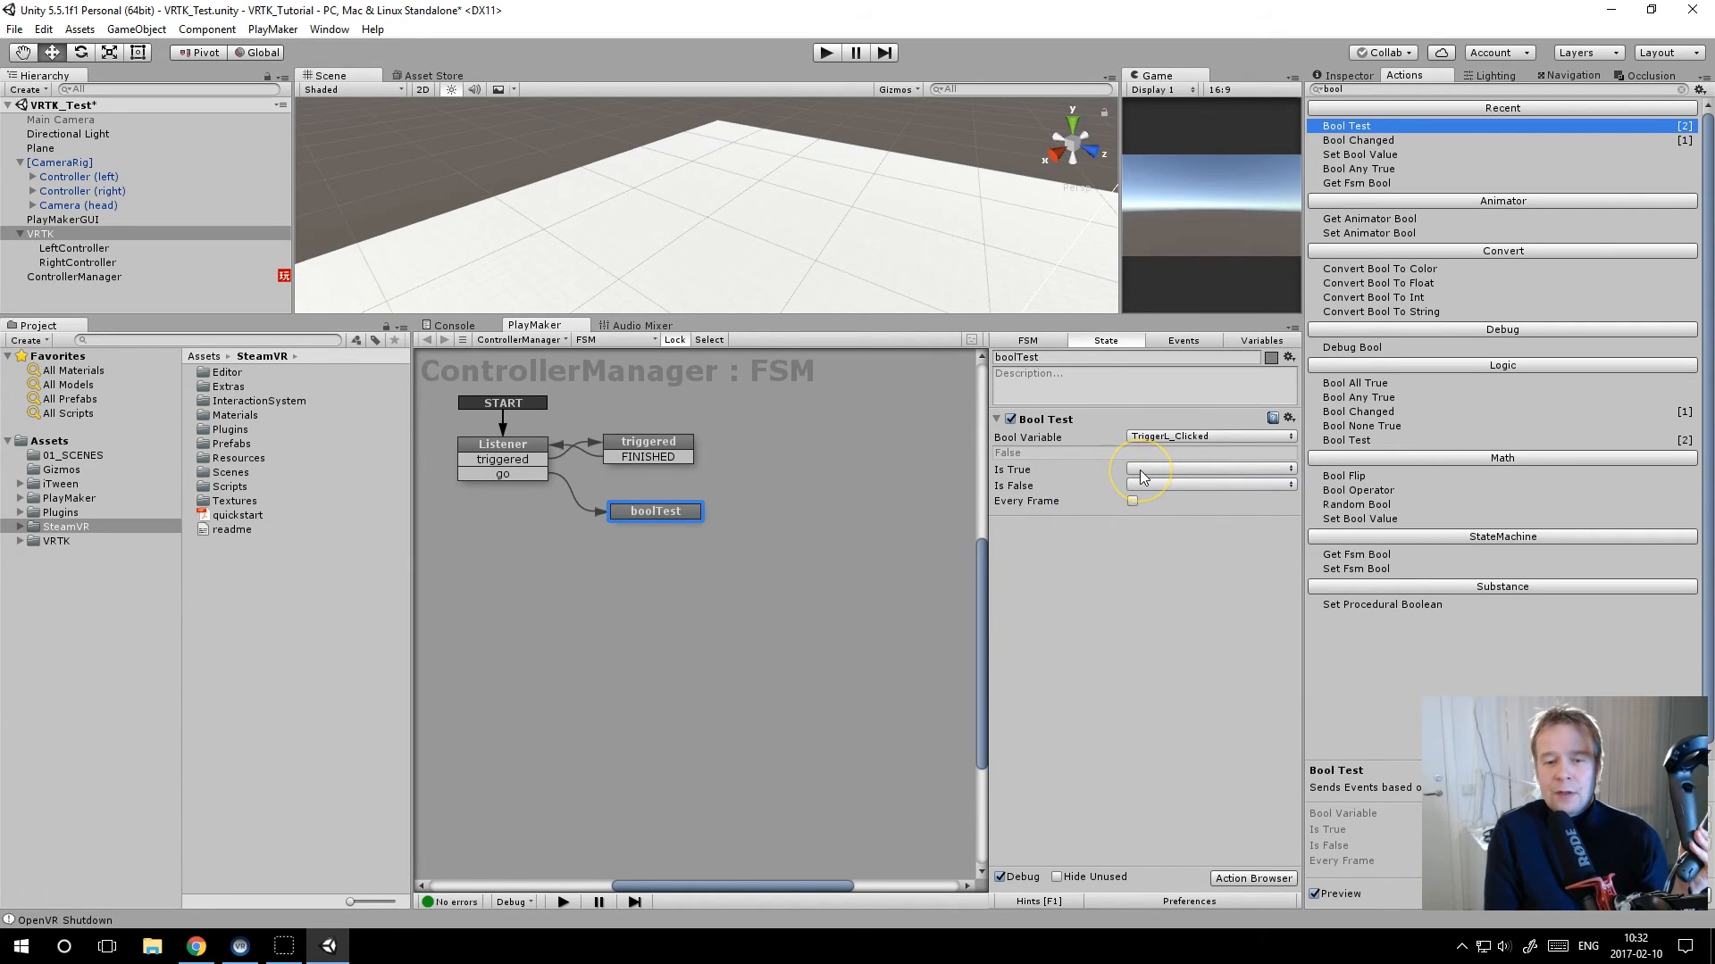
# Step: Make the boolTest state's Bool Test send the triggered event when true, adding the triggered transition to the state
pyautogui.click(1141, 471)
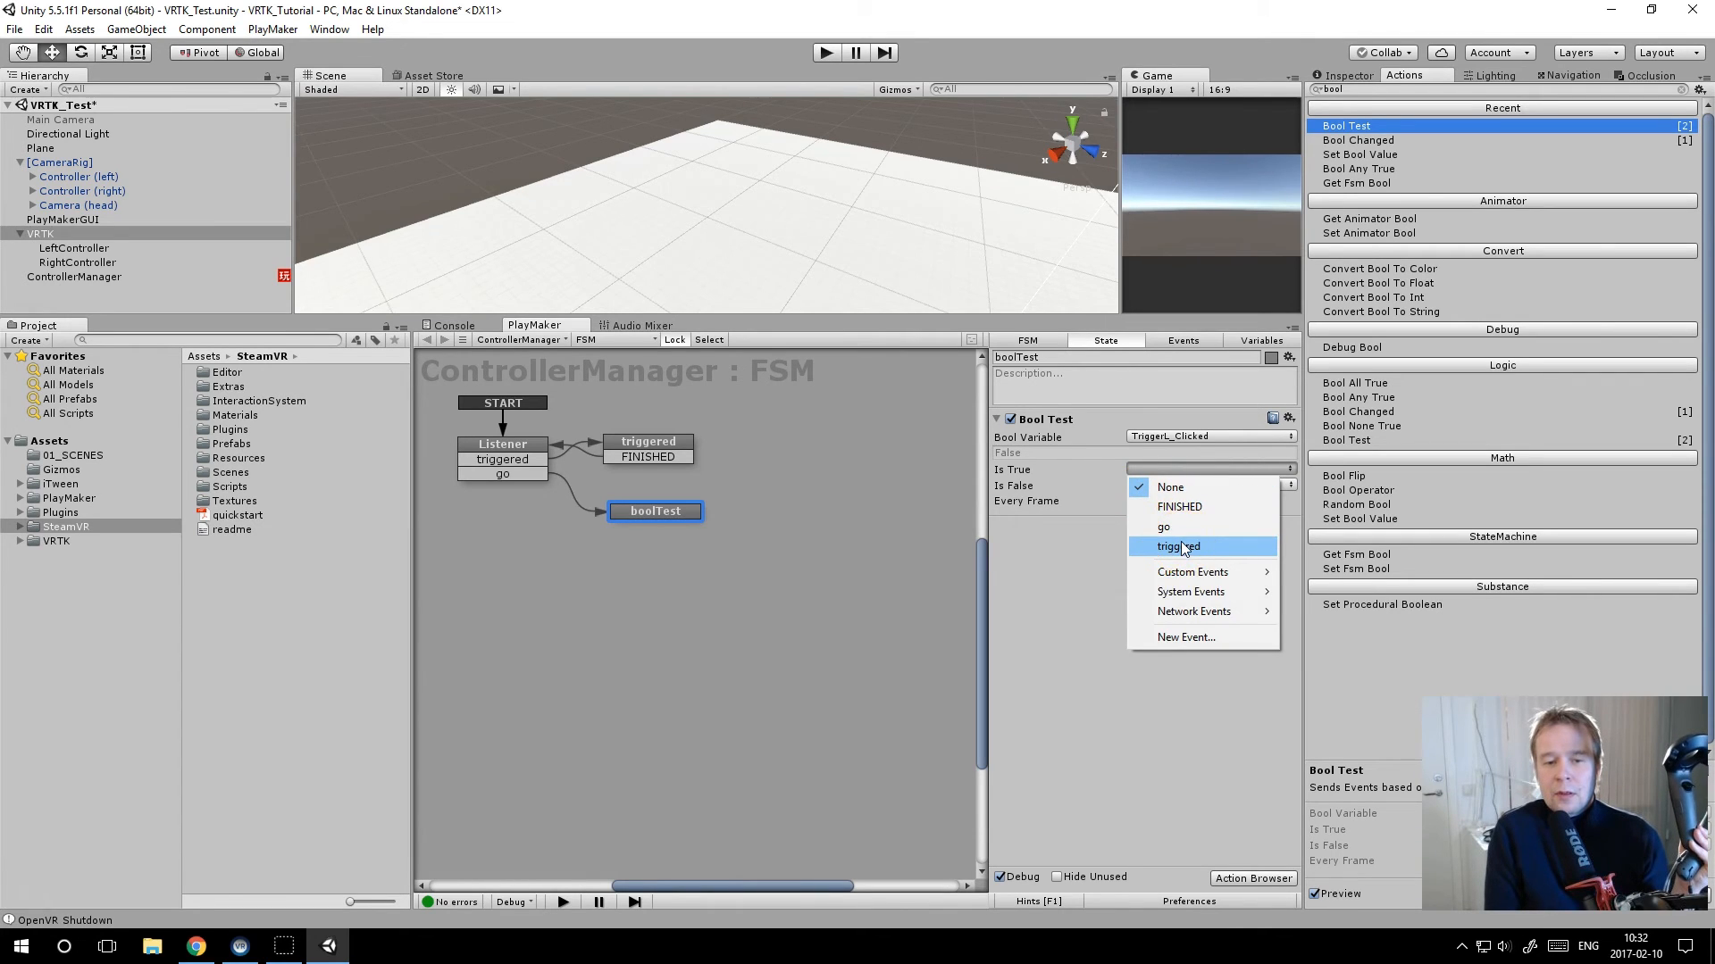
pyautogui.click(1181, 546)
pyautogui.click(1154, 496)
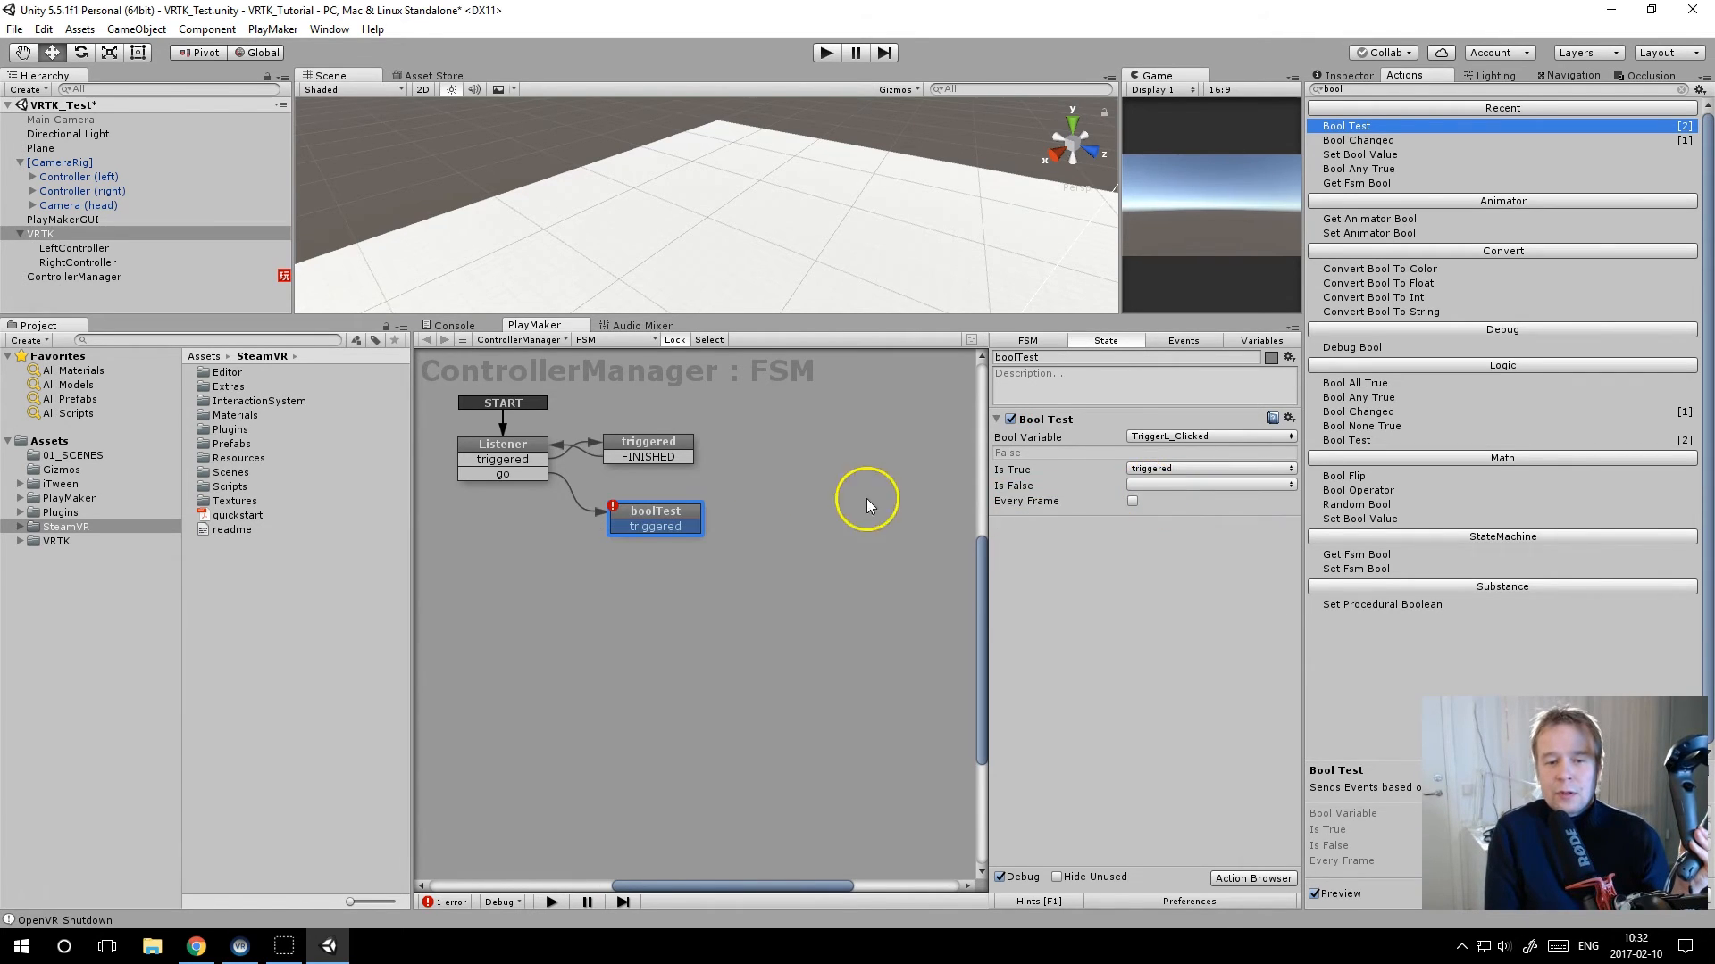
# Step: Add a new state beside boolTest and link boolTest's triggered transition to it
pyautogui.rightClick(753, 507)
pyautogui.click(780, 518)
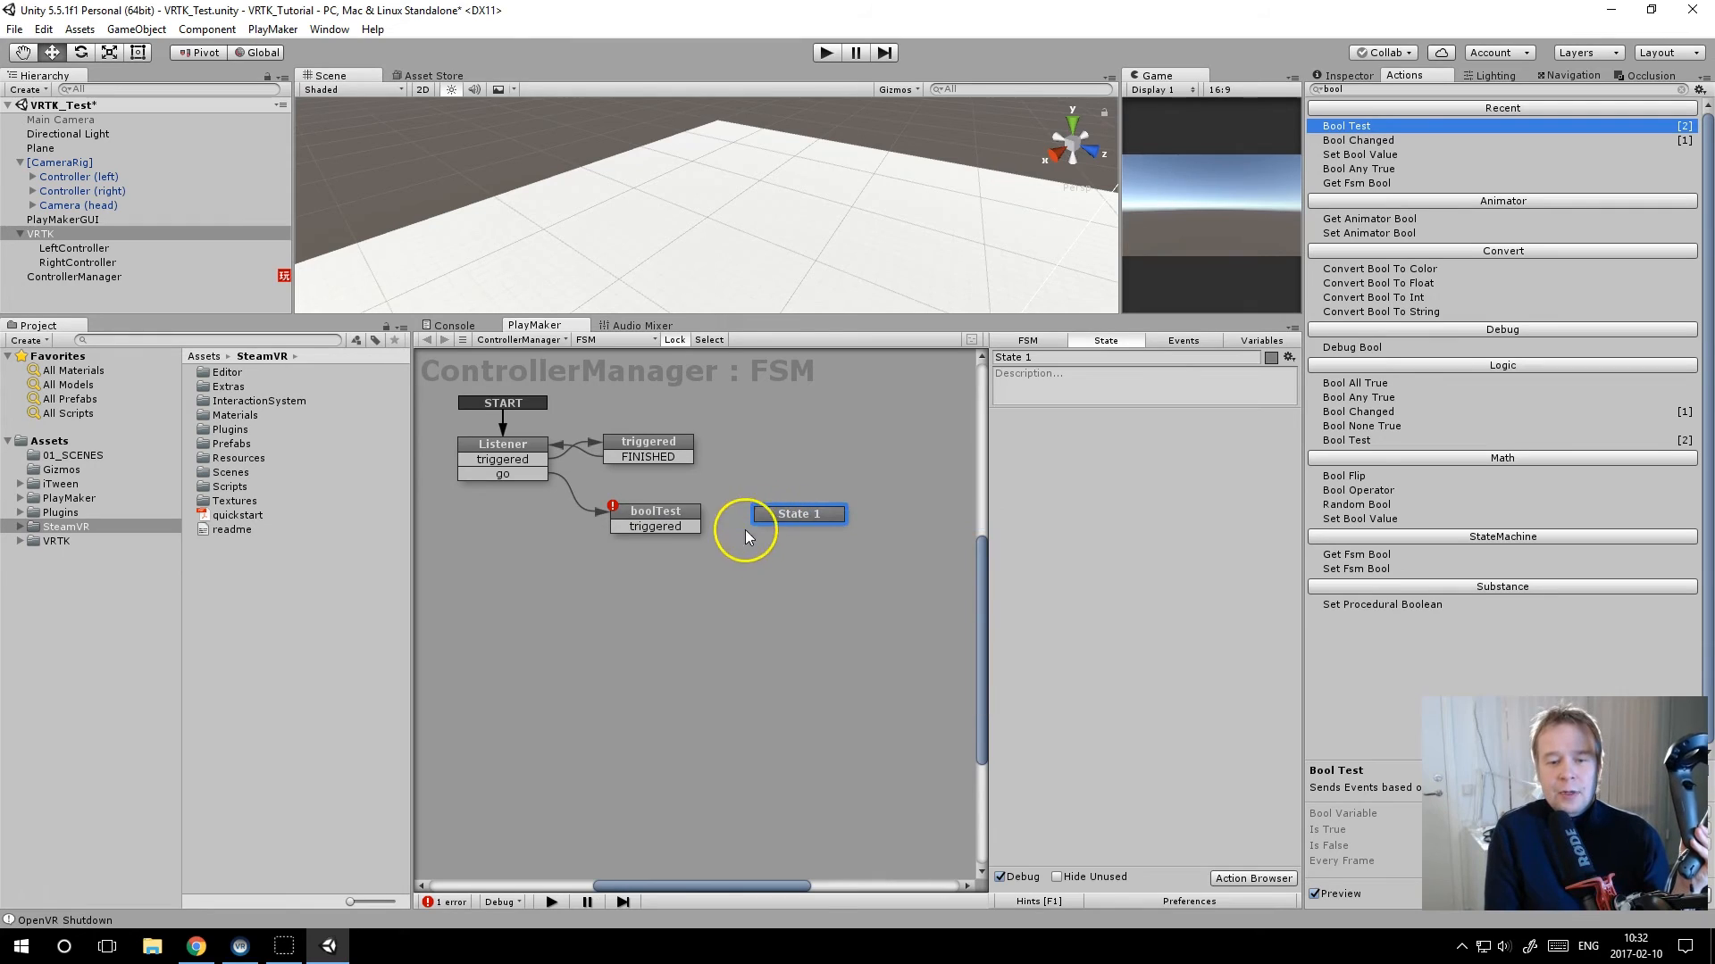
pyautogui.moveTo(695, 525); pyautogui.dragTo(765, 519)
pyautogui.click(796, 515)
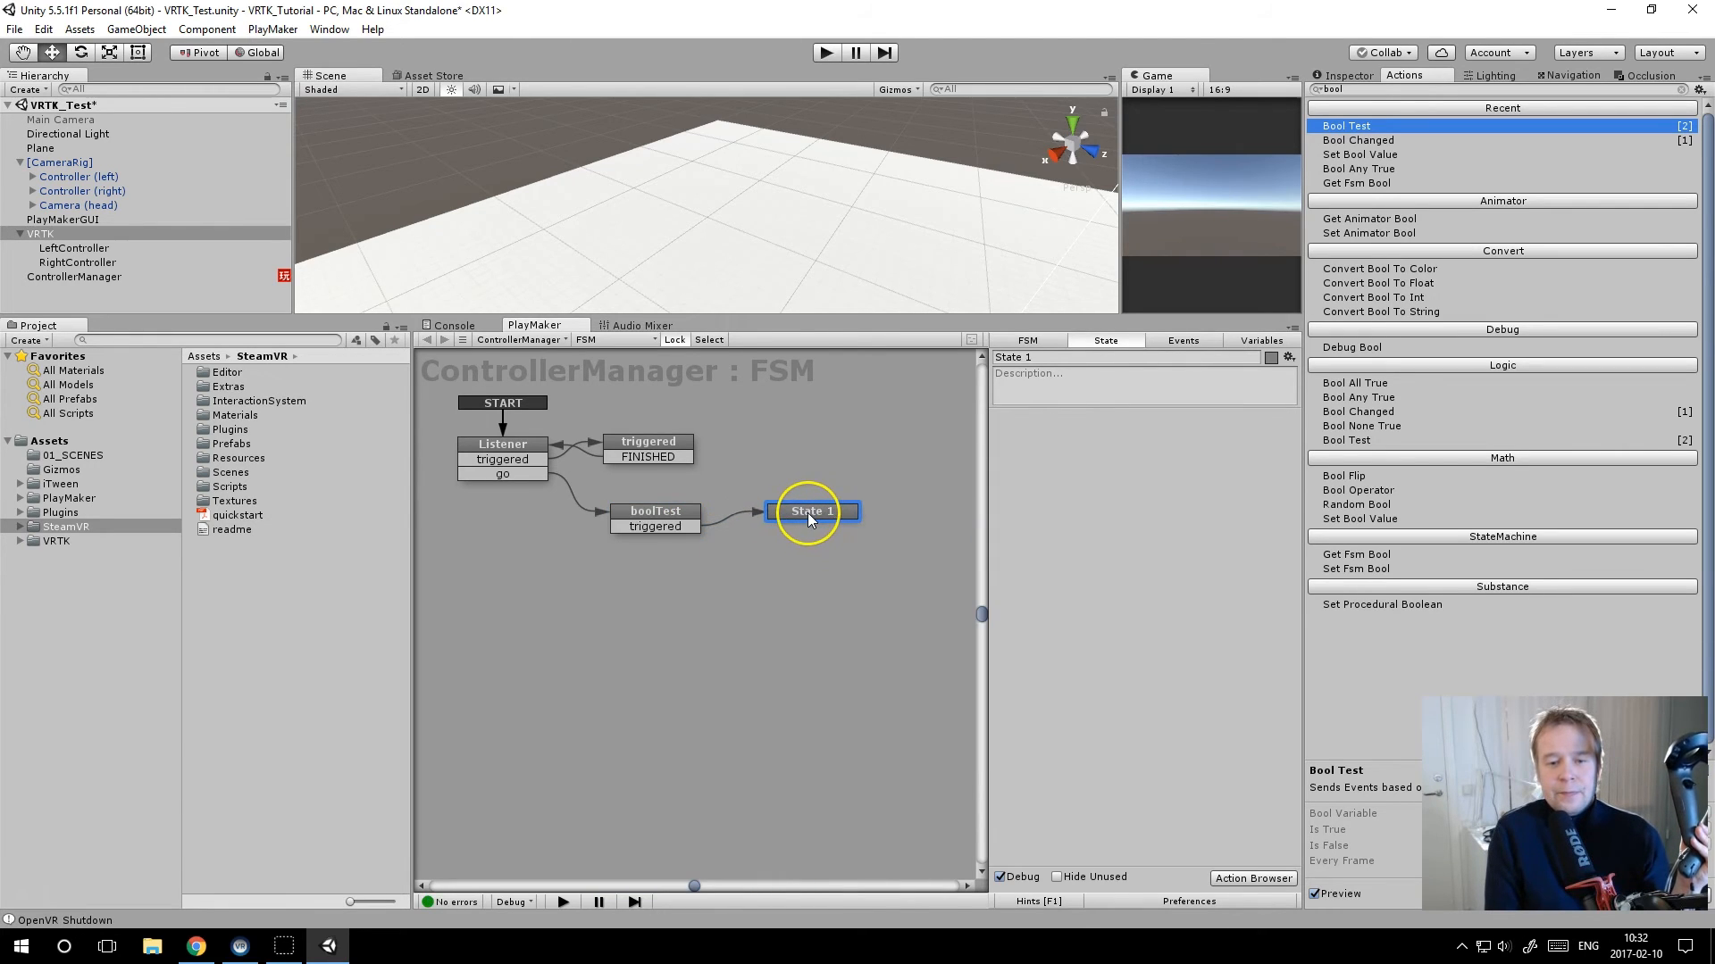
# Step: Add a FINISHED transition to the new state after boolTest and link it back to the Listener
pyautogui.rightClick(798, 512)
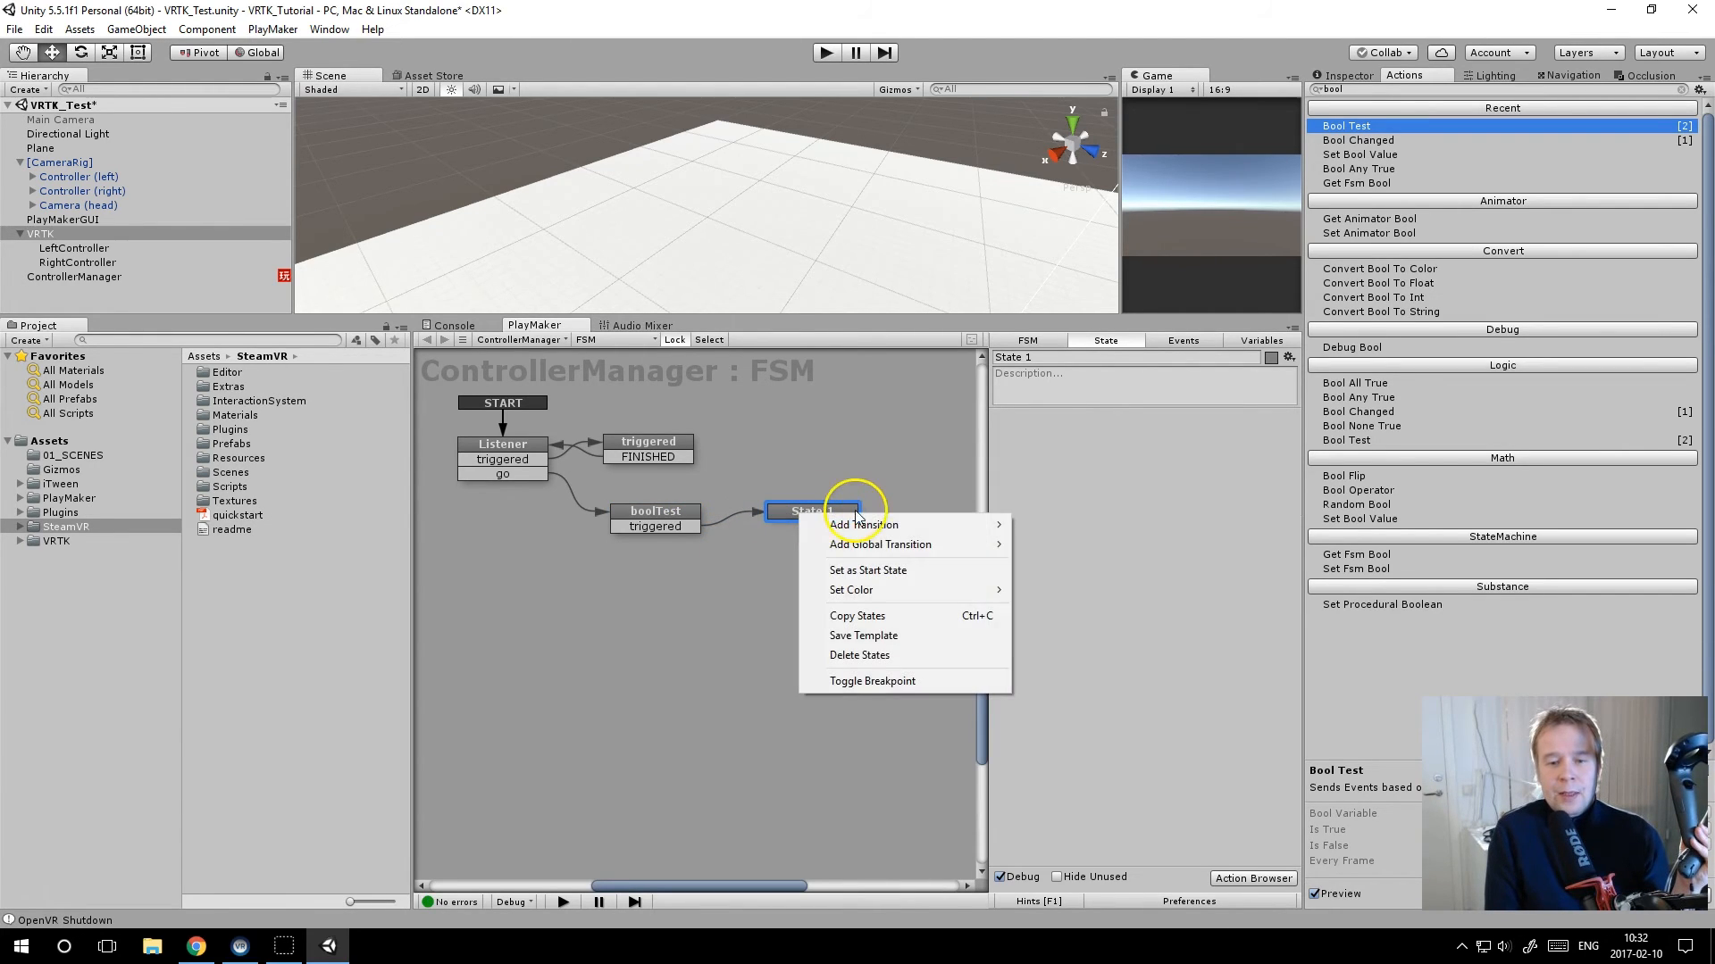
pyautogui.moveTo(989, 527)
pyautogui.click(1045, 526)
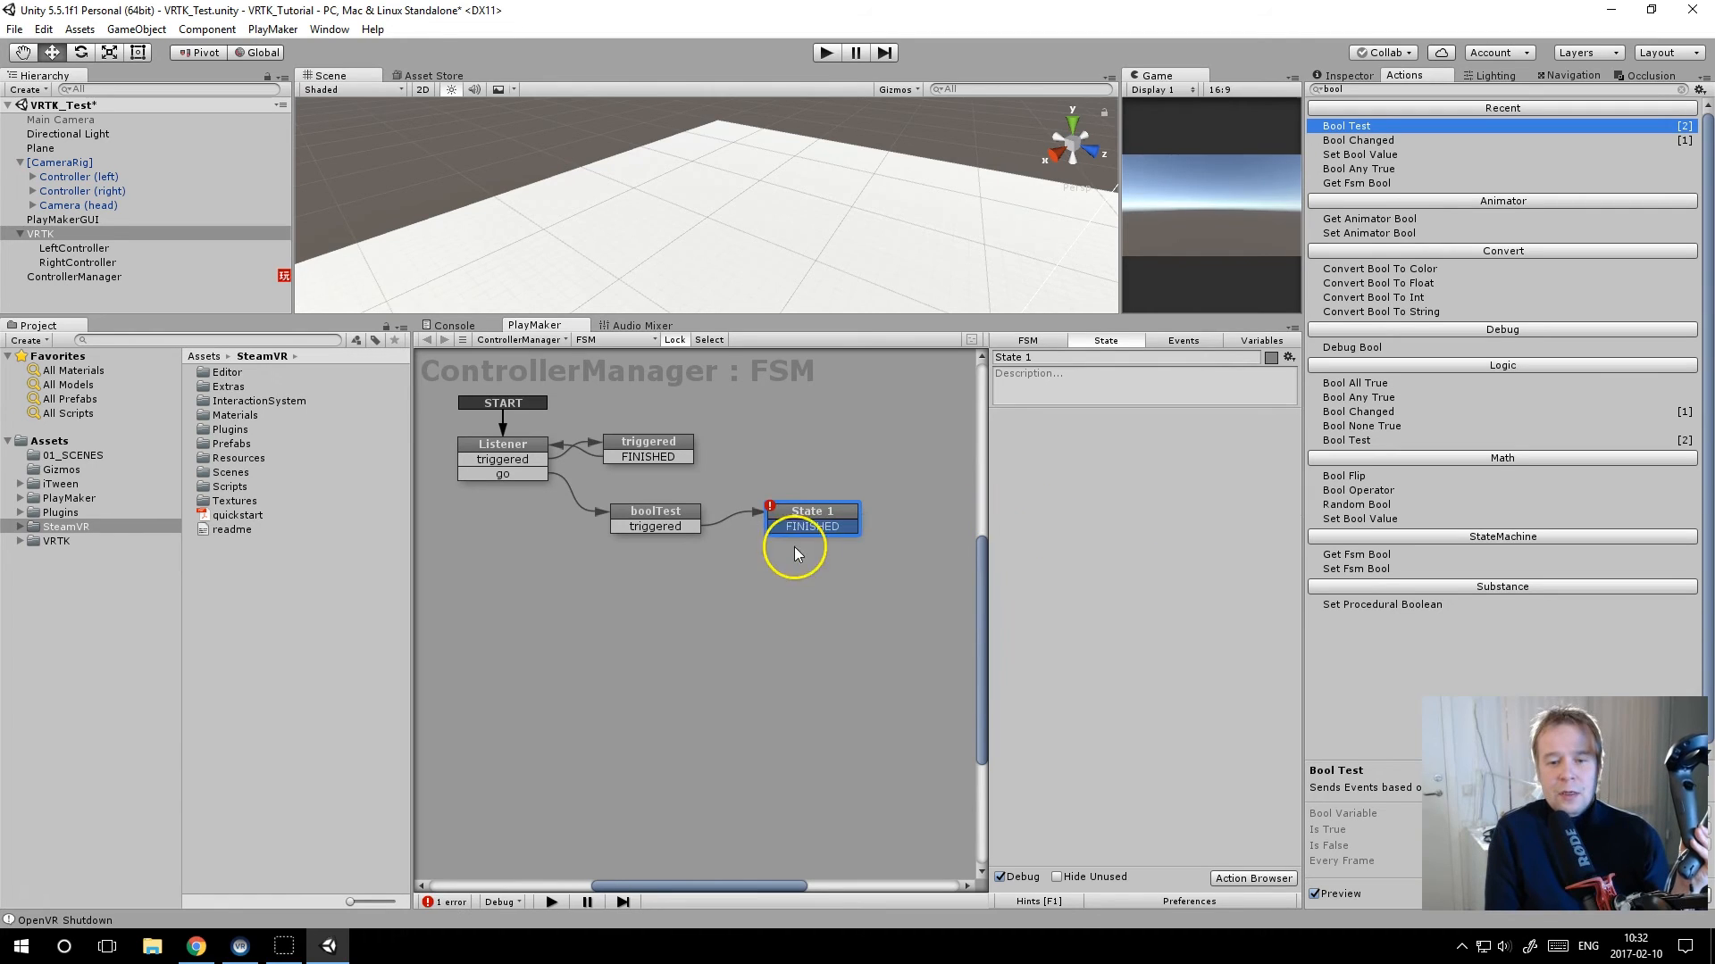
pyautogui.moveTo(773, 532); pyautogui.dragTo(490, 471)
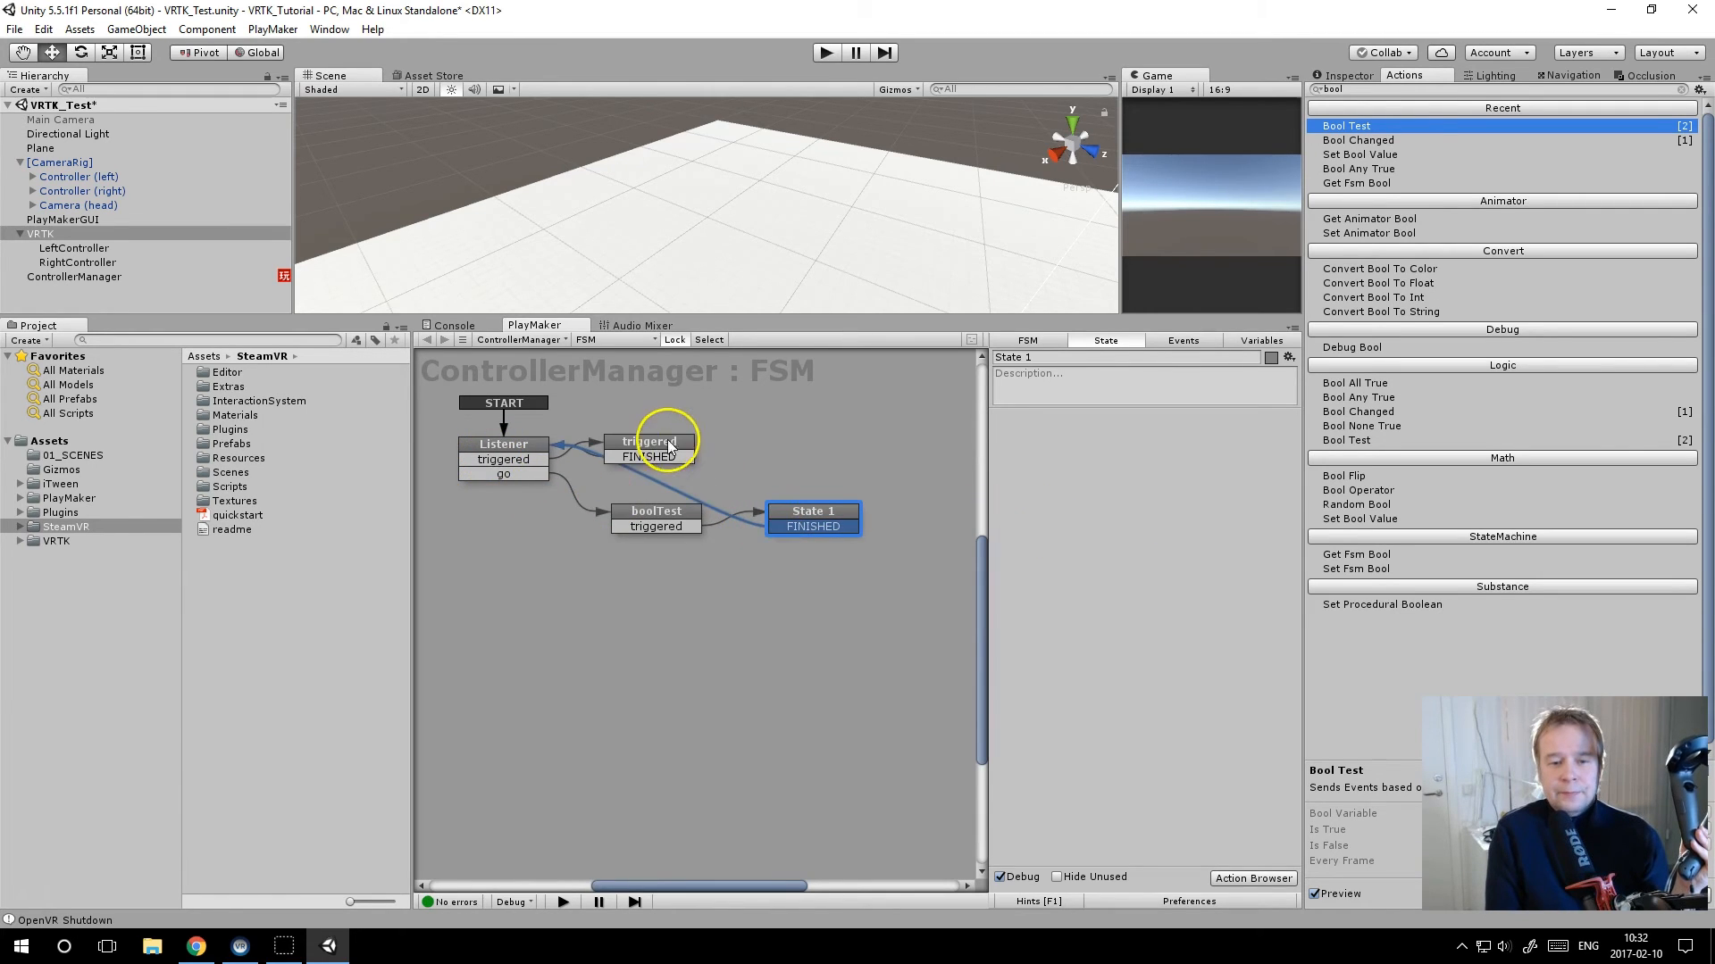
# Step: Spread out the triggered, boolTest and State 1 states in the FSM graph so their links are easier to read
pyautogui.moveTo(659, 441); pyautogui.dragTo(681, 398)
pyautogui.moveTo(662, 520); pyautogui.dragTo(646, 544)
pyautogui.moveTo(784, 515); pyautogui.dragTo(753, 497)
# Step: Select the boolTest state, run the scene to test the trigger flow through the FSM, and stop play mode
pyautogui.click(652, 543)
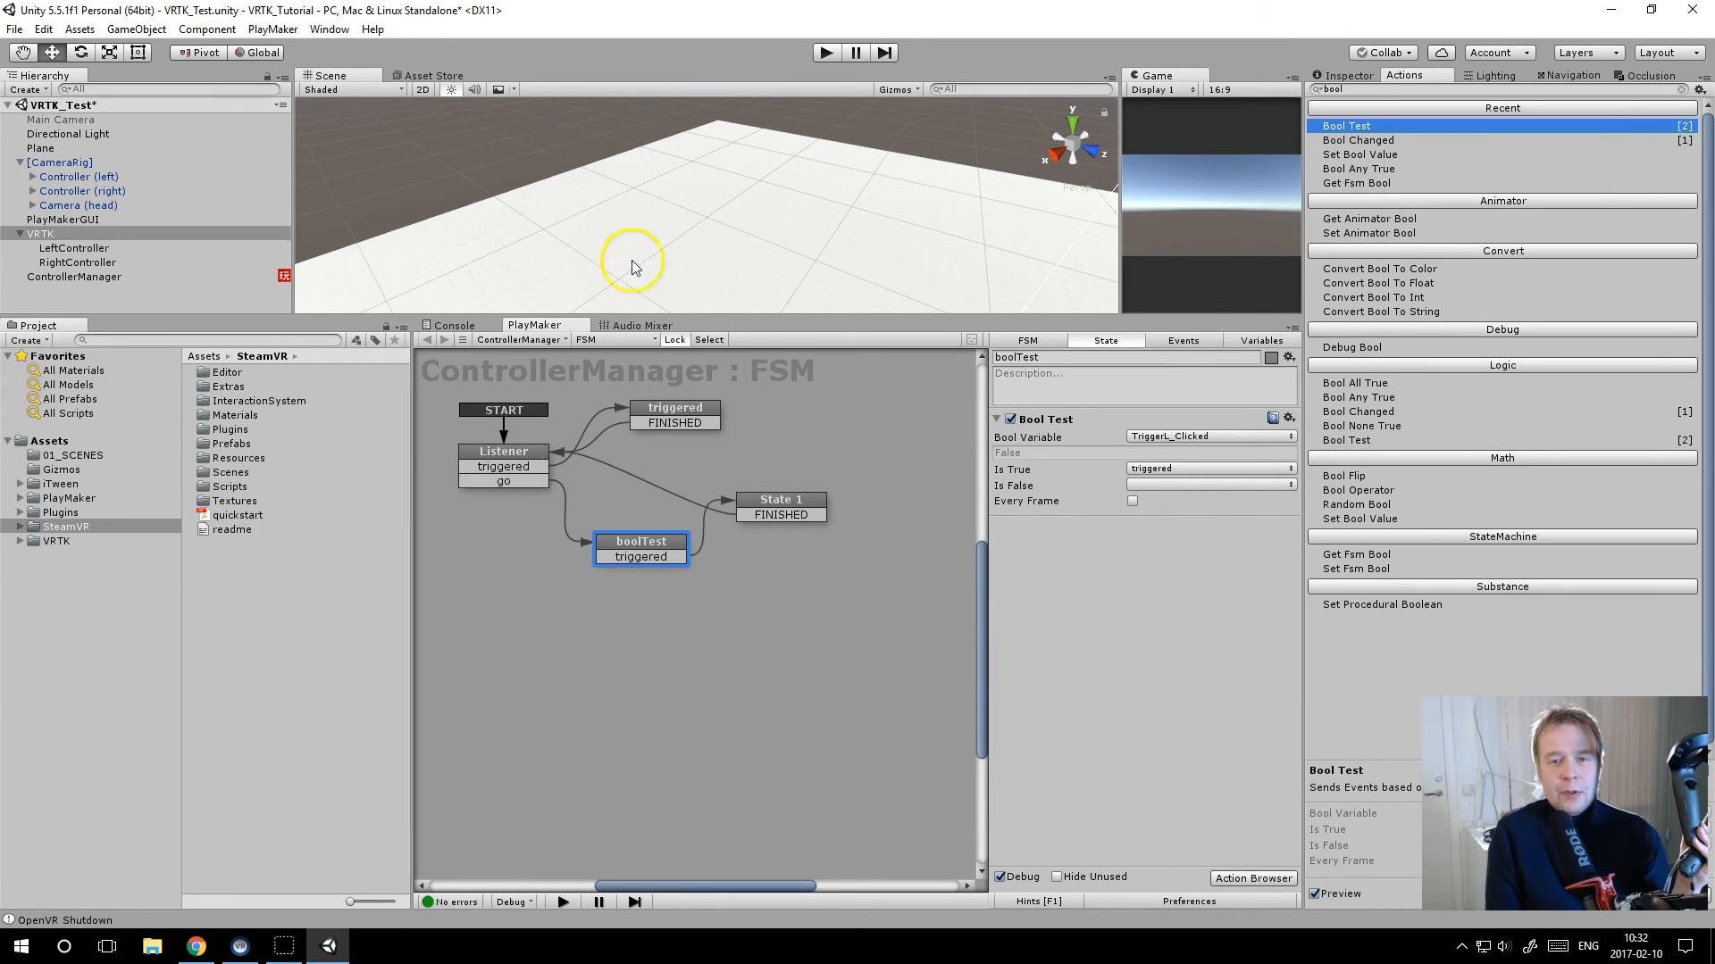
pyautogui.click(819, 52)
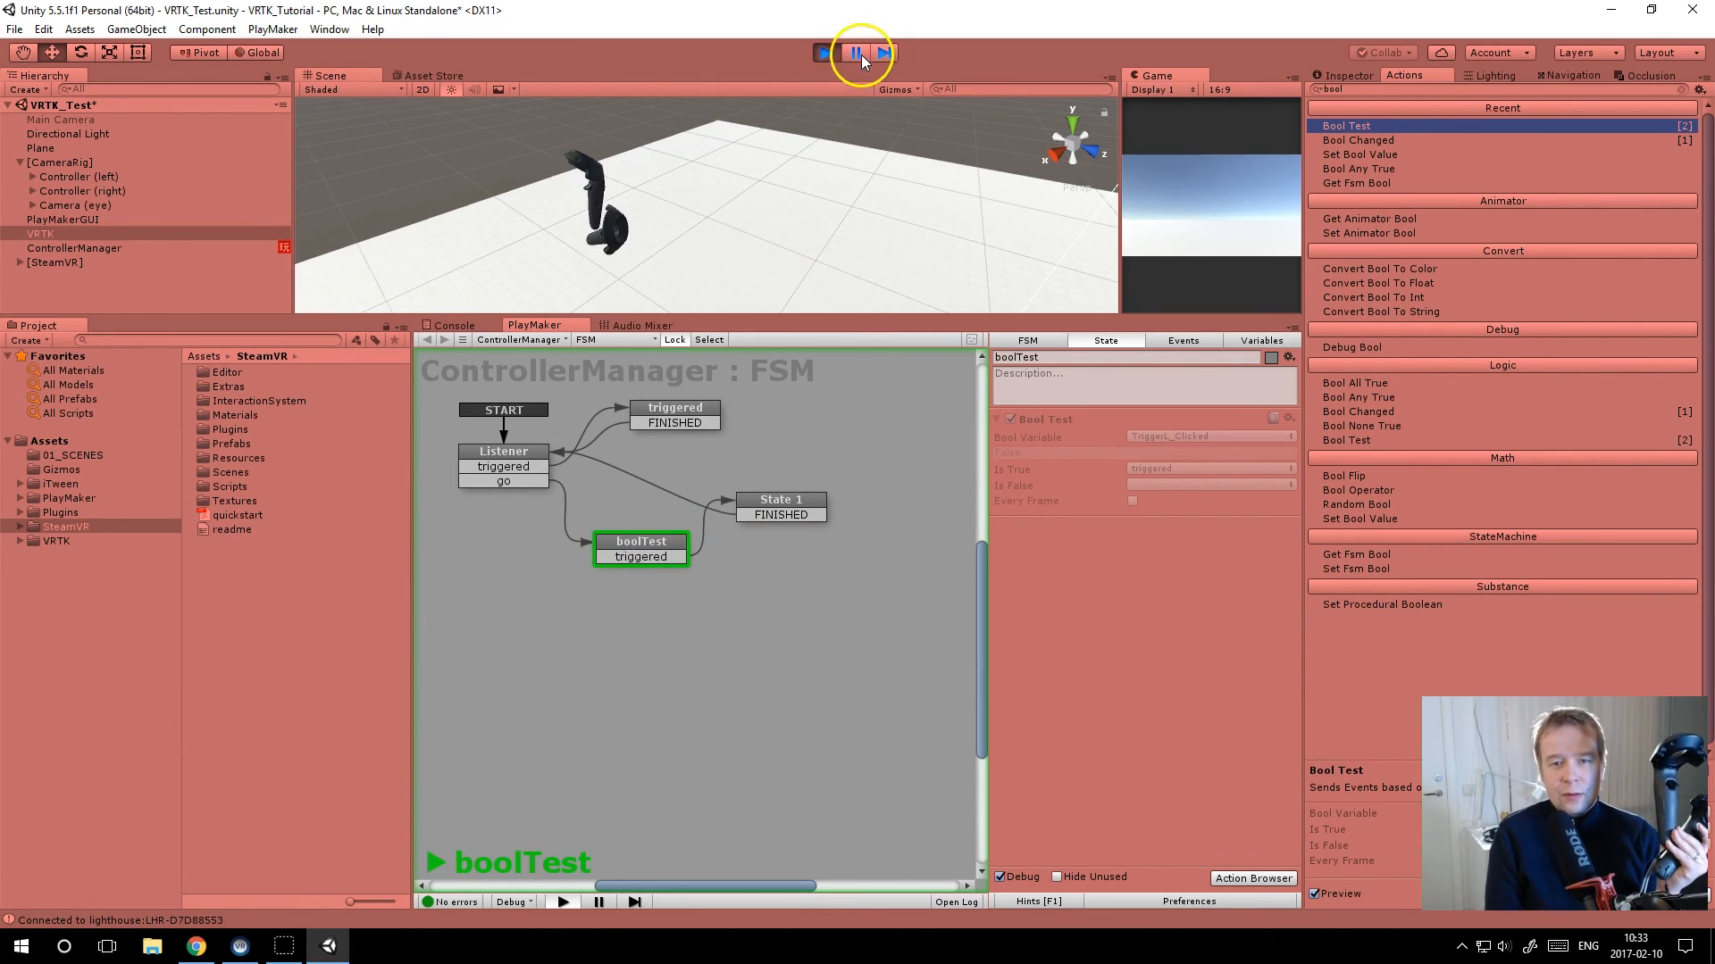
pyautogui.click(828, 54)
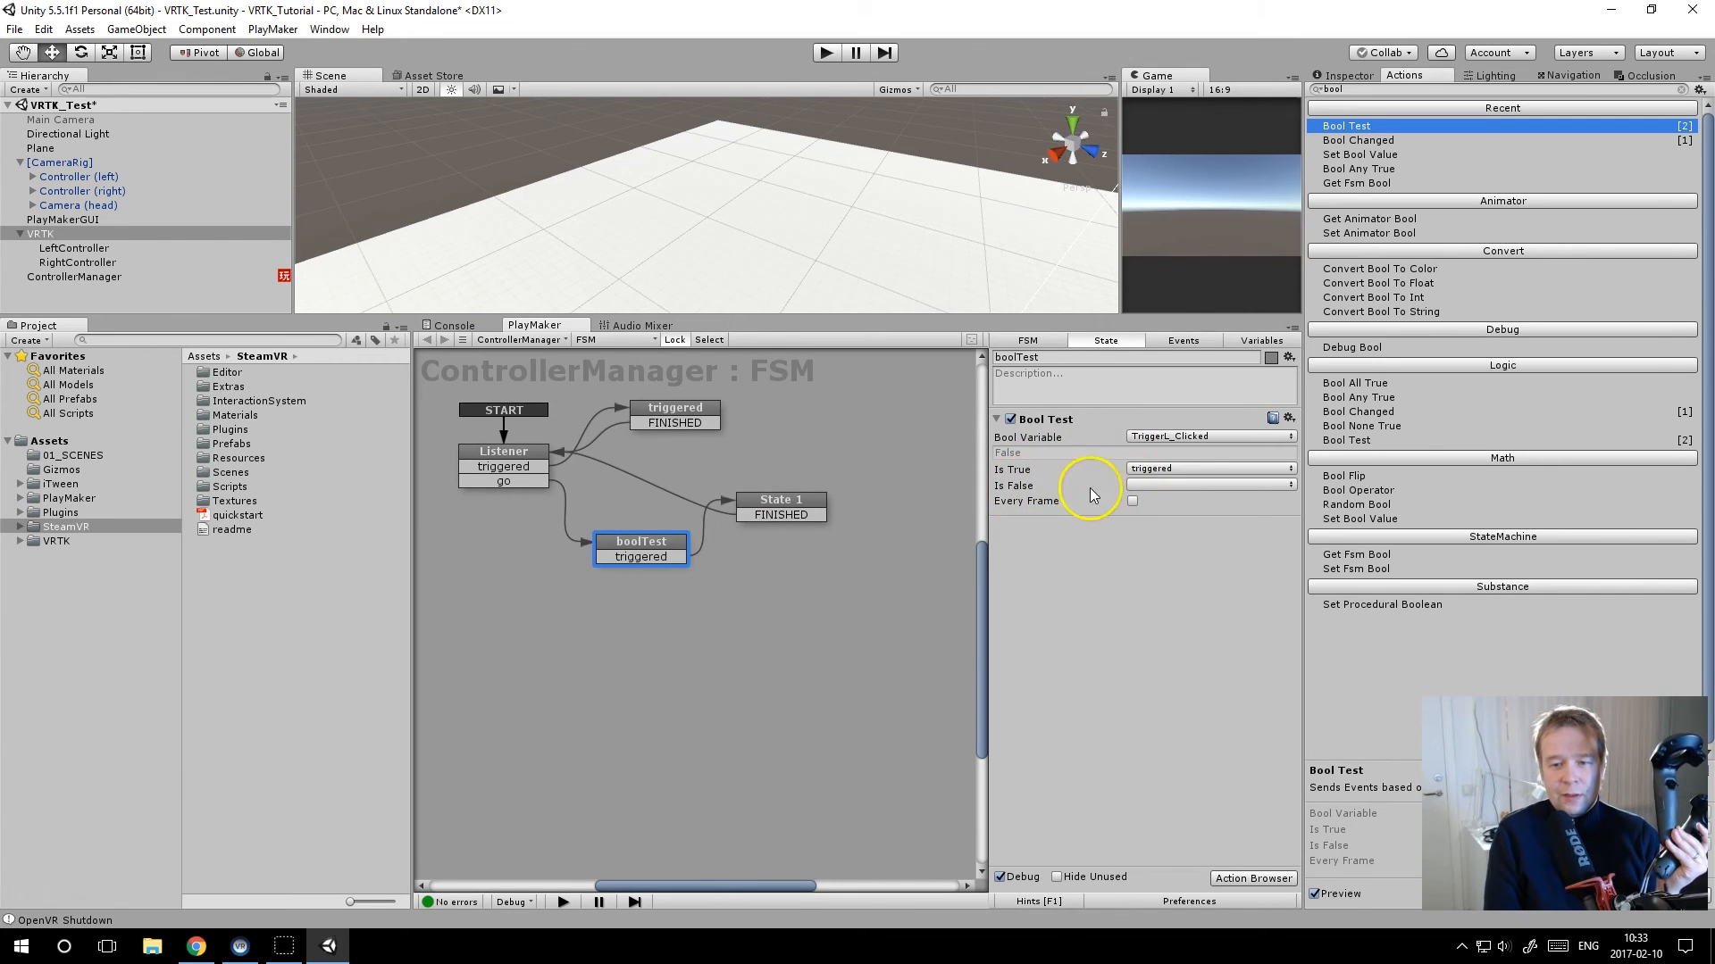
# Step: Create a new event named false for Bool Test's Is False result and add its transition to the boolTest state
pyautogui.click(1137, 488)
pyautogui.click(1201, 657)
pyautogui.write('false')
pyautogui.press('Return')
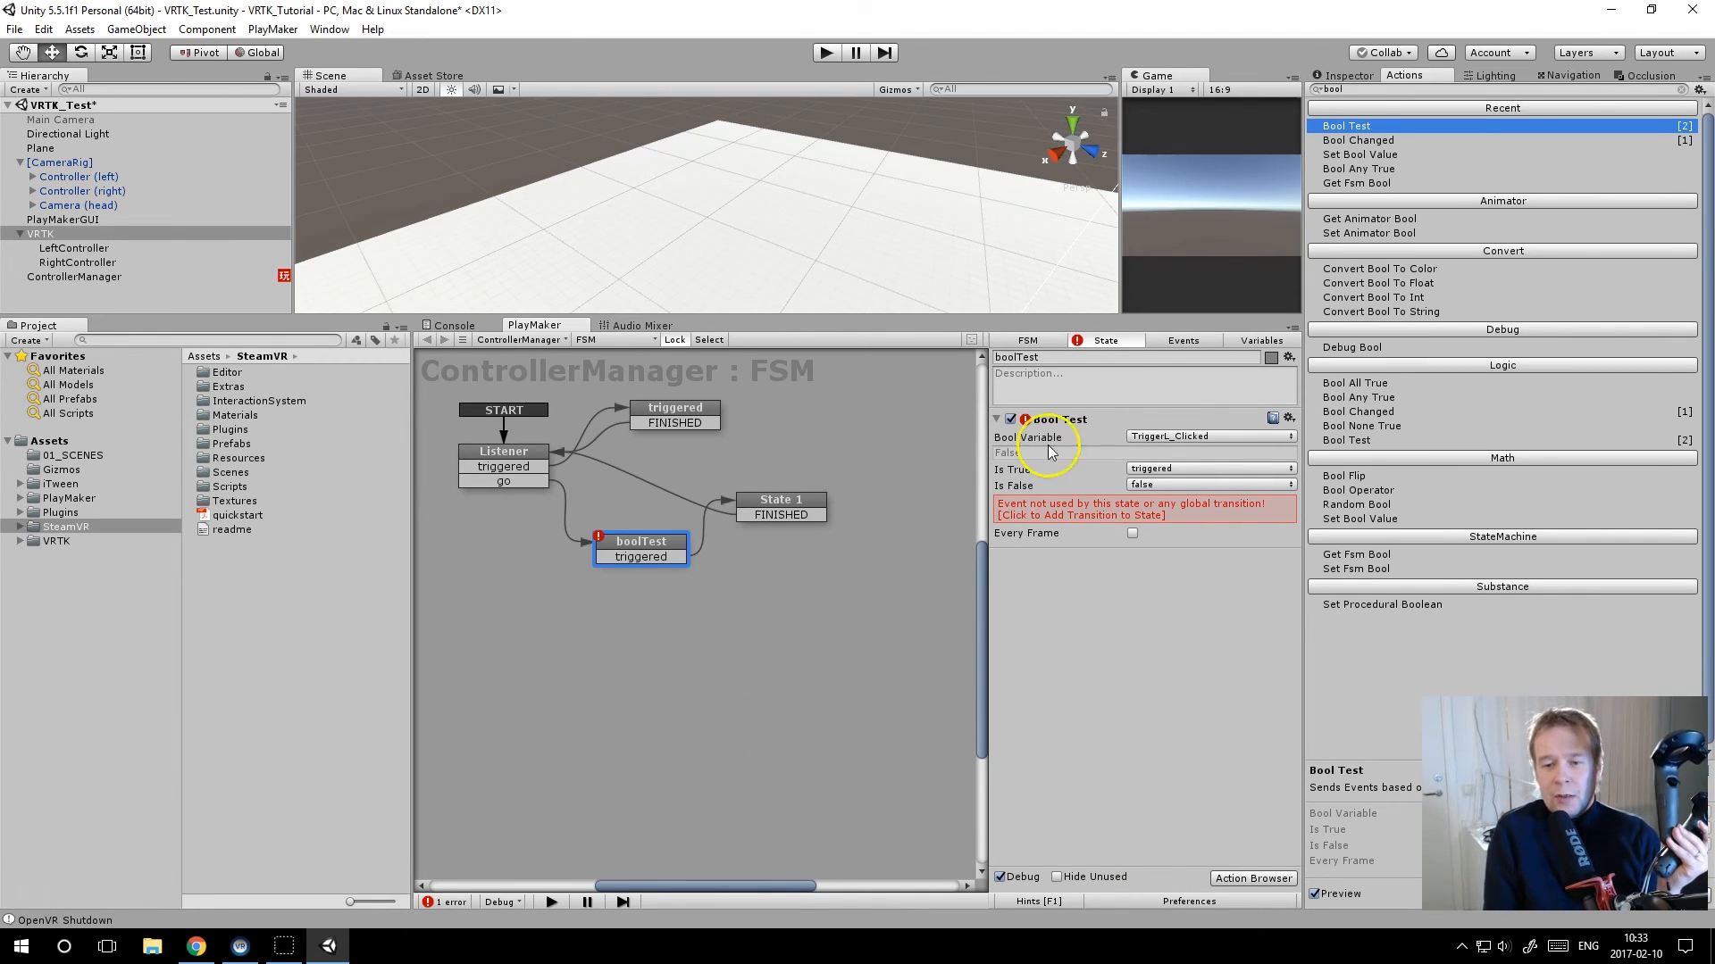
pyautogui.click(1105, 515)
# Step: Link boolTest's false transition back to the Listener and run the scene to test the trigger again
pyautogui.moveTo(602, 580); pyautogui.dragTo(517, 456)
pyautogui.click(538, 630)
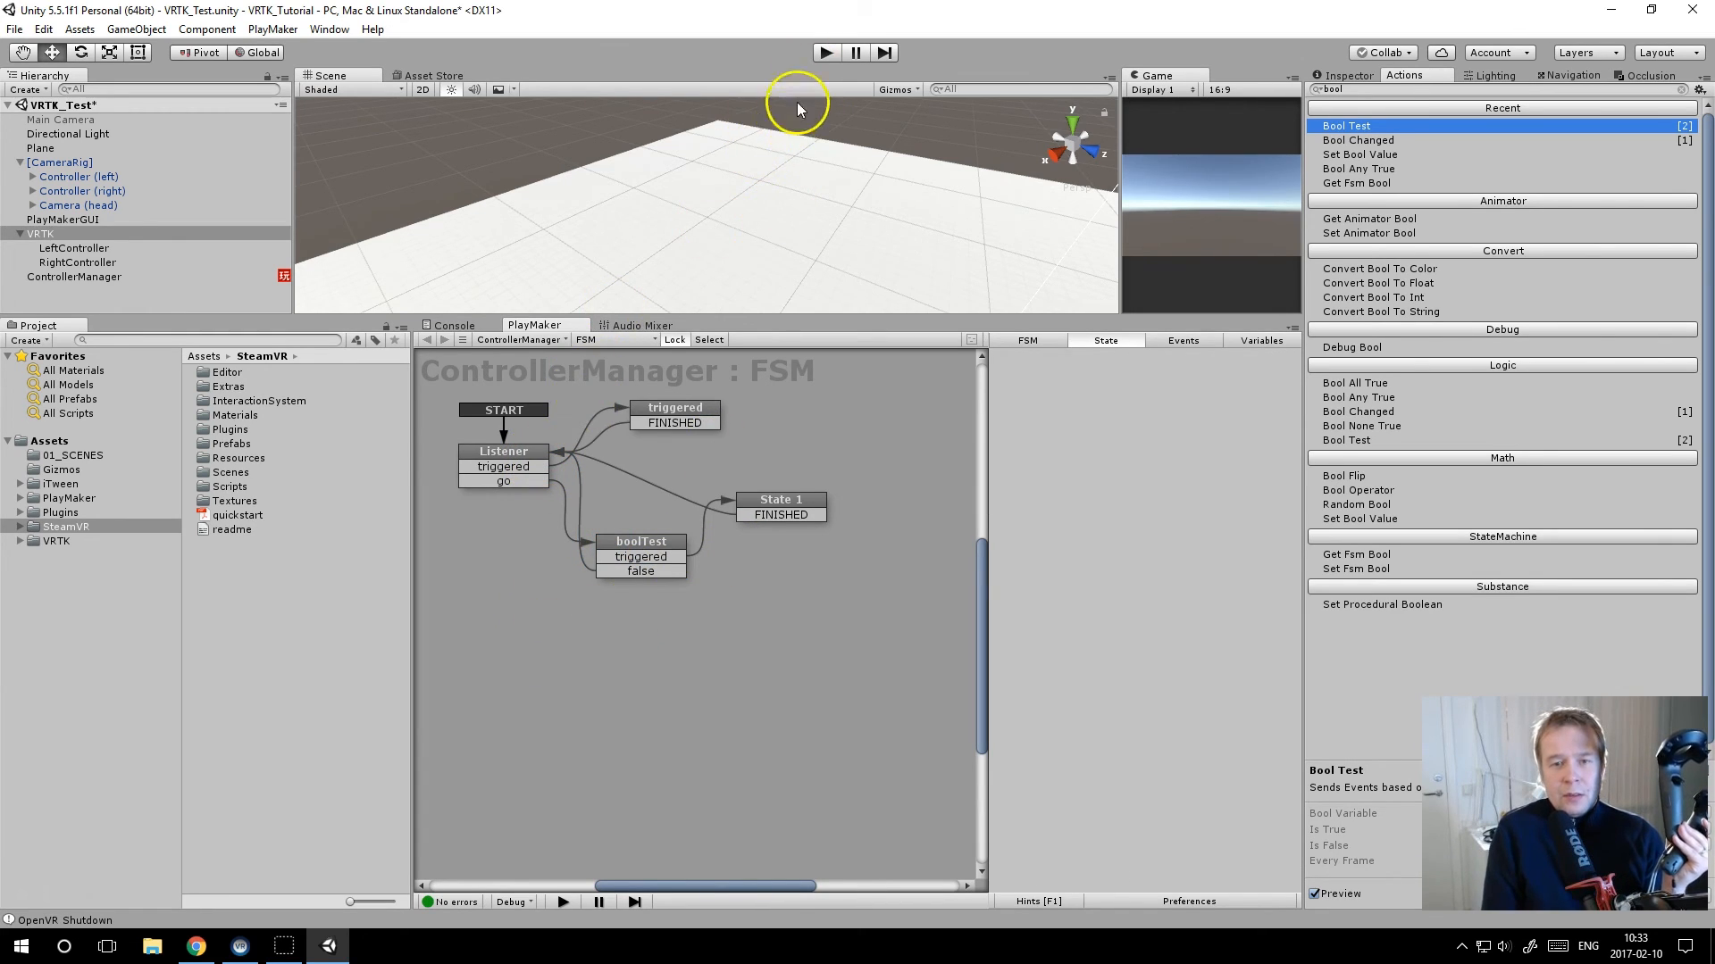
pyautogui.click(825, 53)
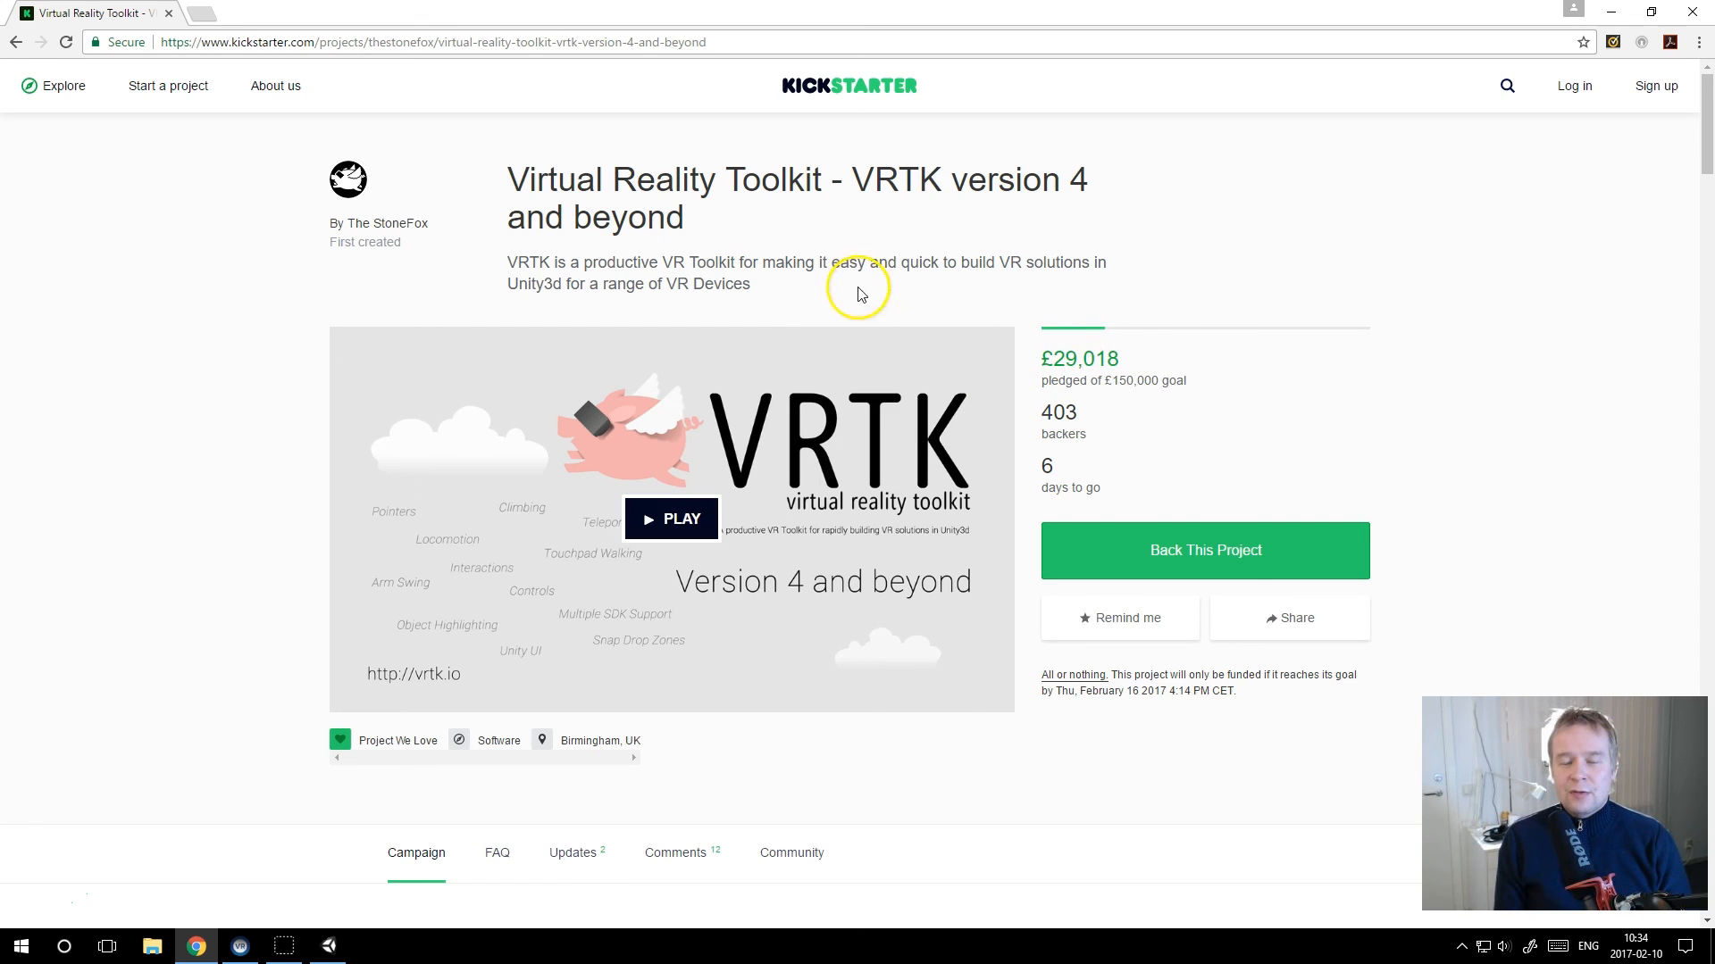
# Step: Look through the VRTK version 4 Kickstarter page, examining its planned features, reward assets and pledge tiers, and return to its funding summary
pyautogui.scroll(-3, 353, 392)
pyautogui.scroll(-5, 353, 391)
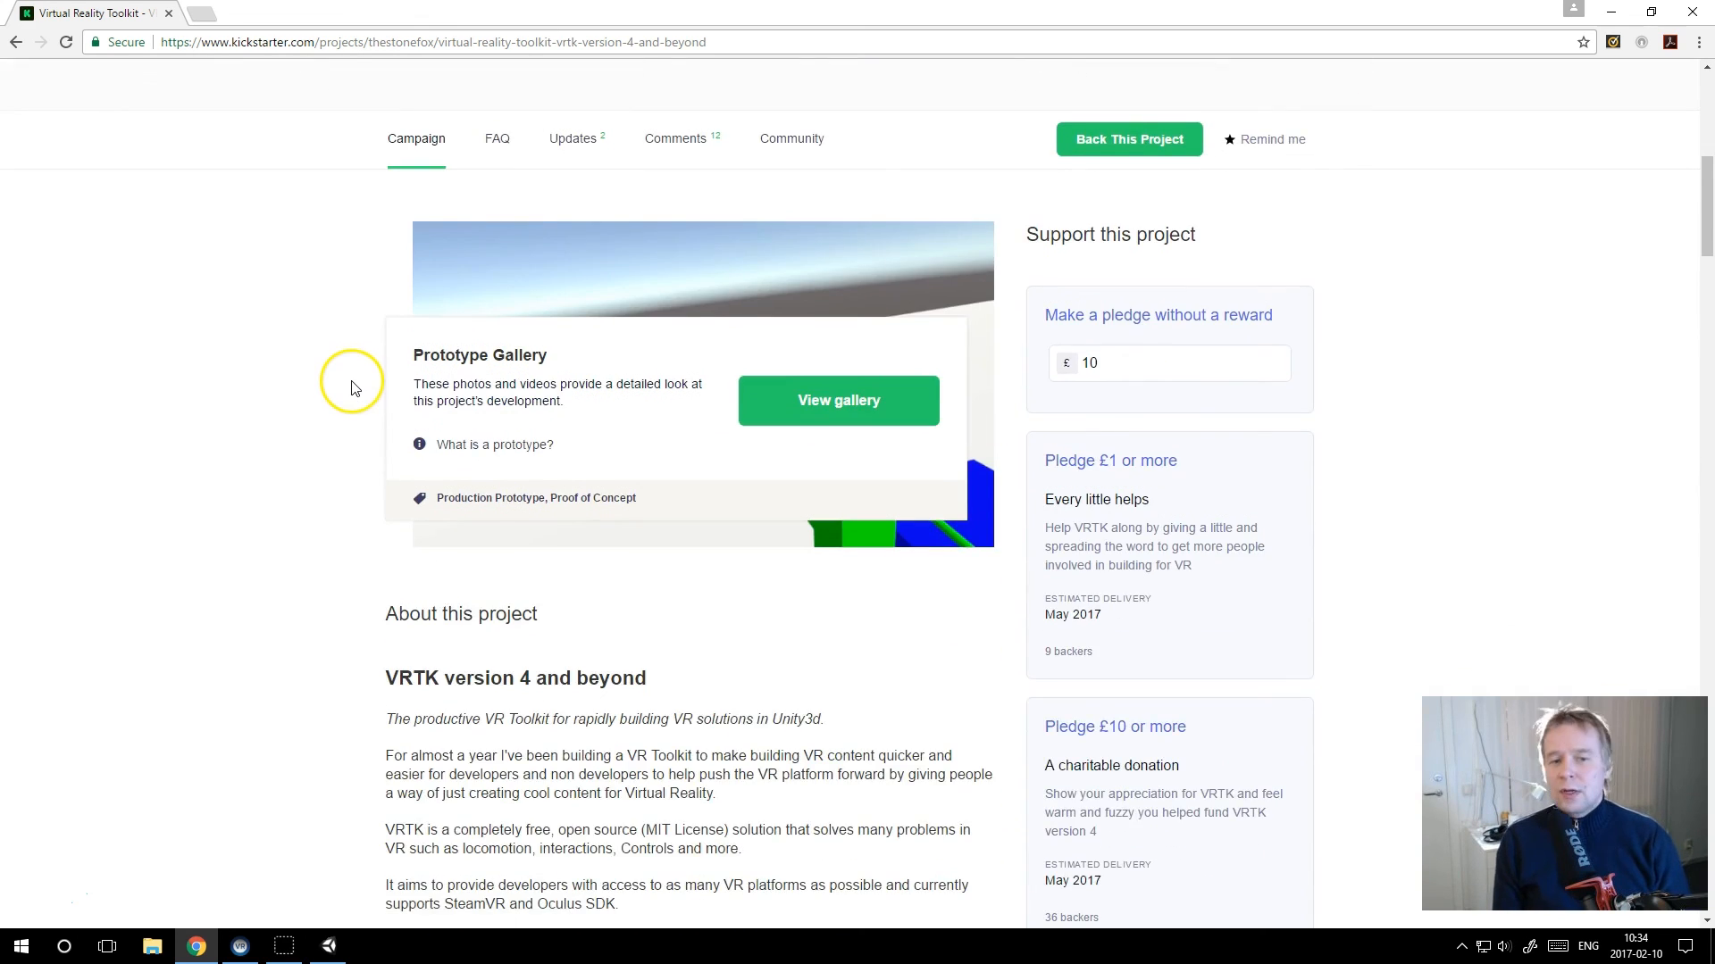
pyautogui.scroll(-10, 353, 389)
pyautogui.scroll(-18, 353, 388)
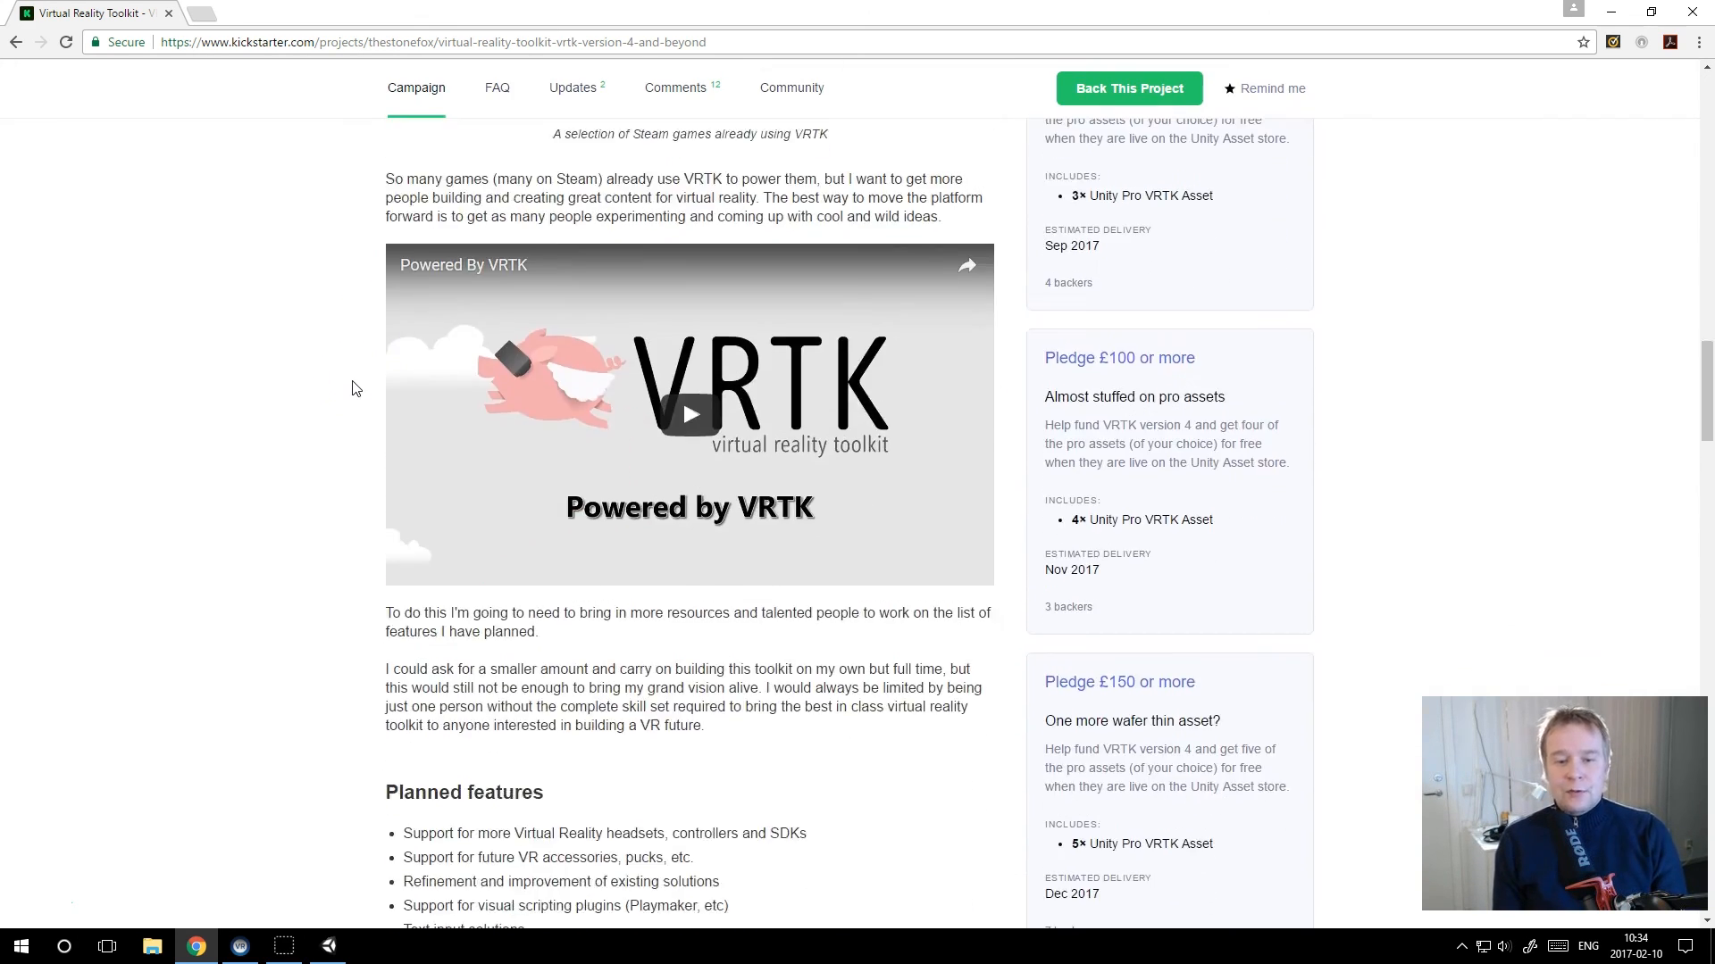
pyautogui.scroll(-7, 353, 386)
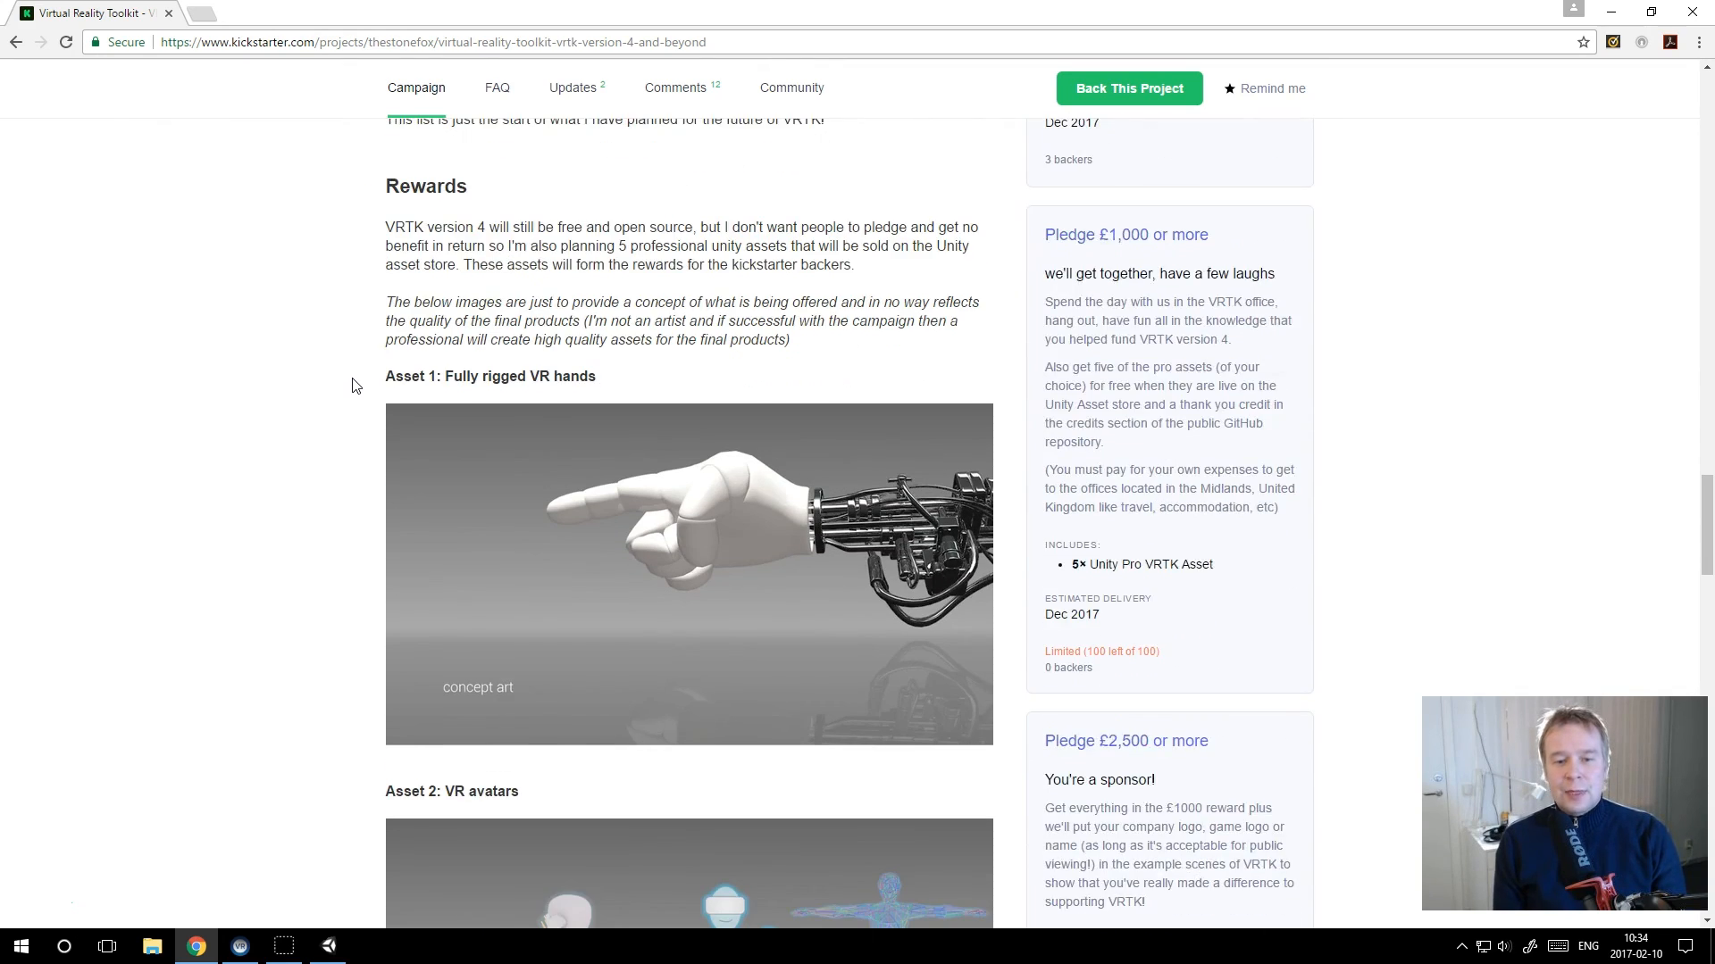
pyautogui.scroll(2, 353, 386)
pyautogui.scroll(-5, 534, 406)
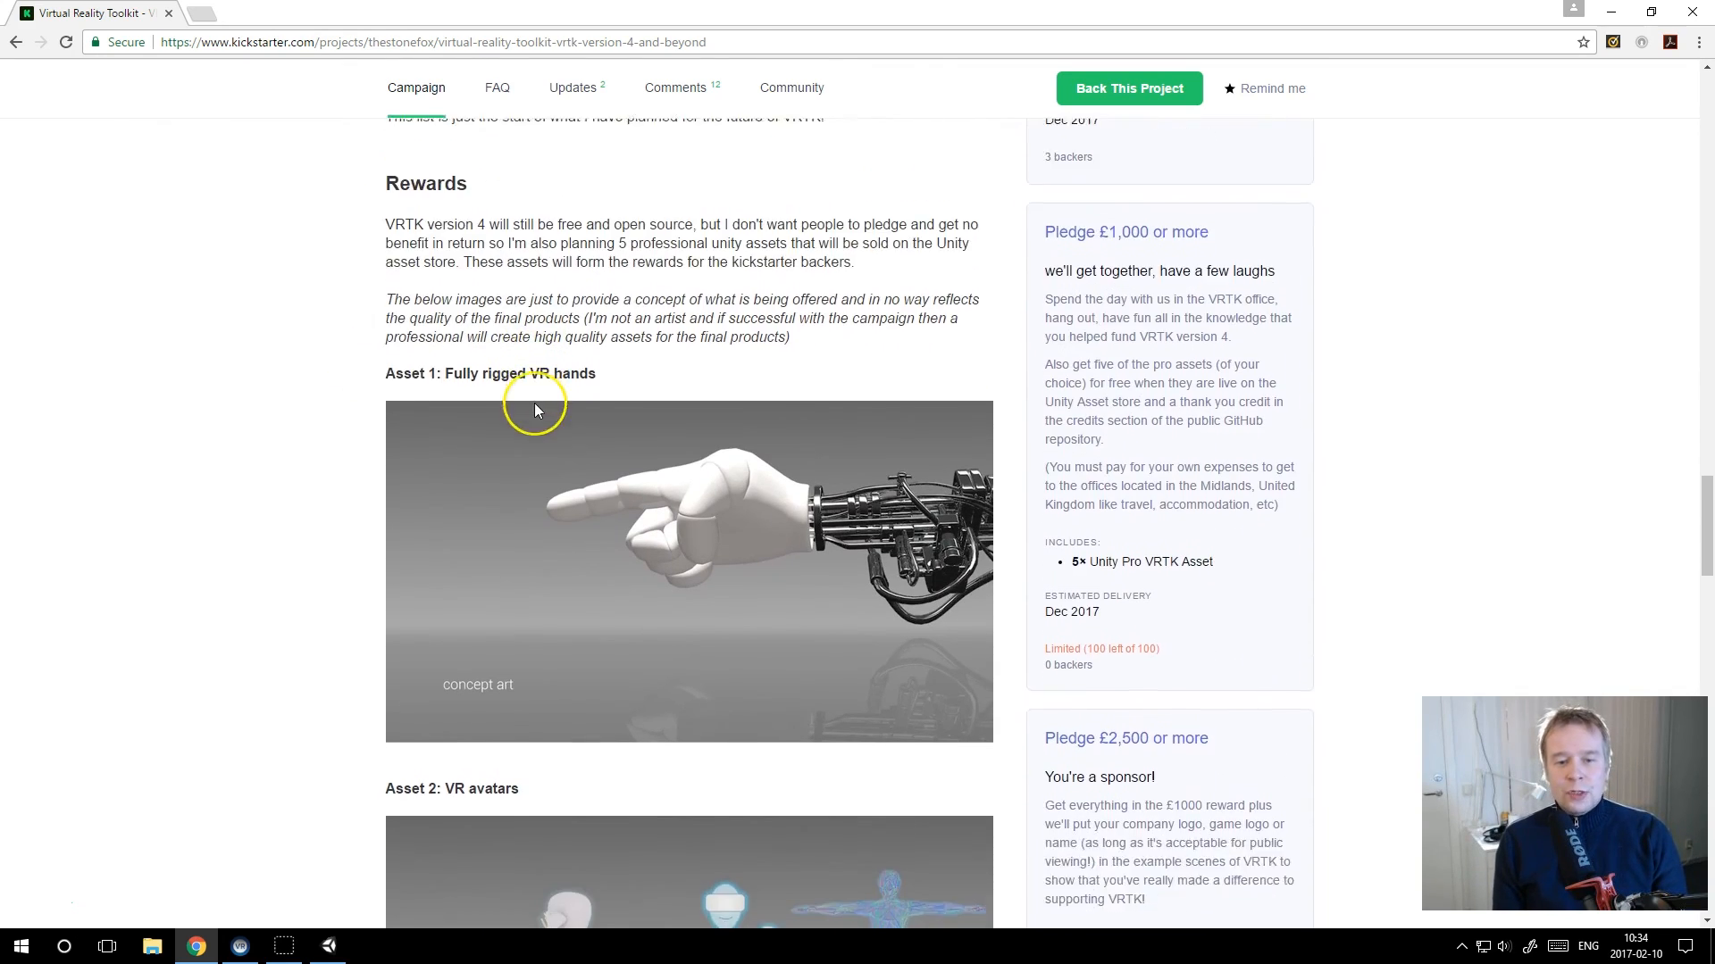
pyautogui.scroll(-2, 534, 410)
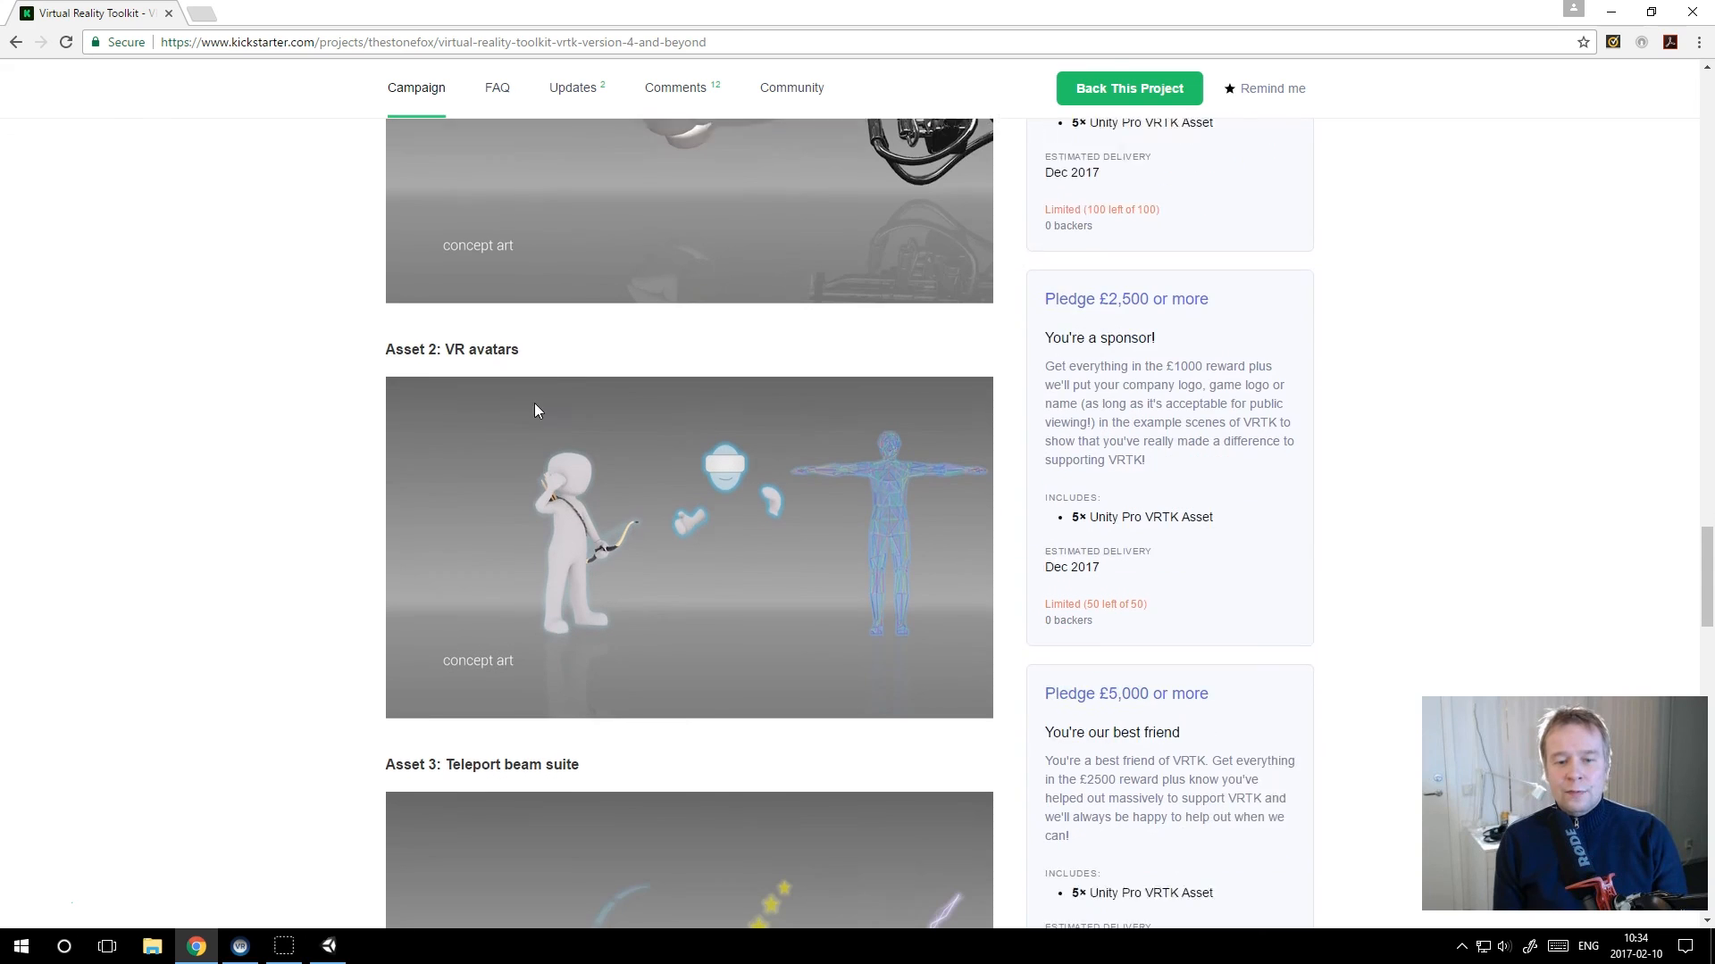
pyautogui.scroll(-6, 534, 406)
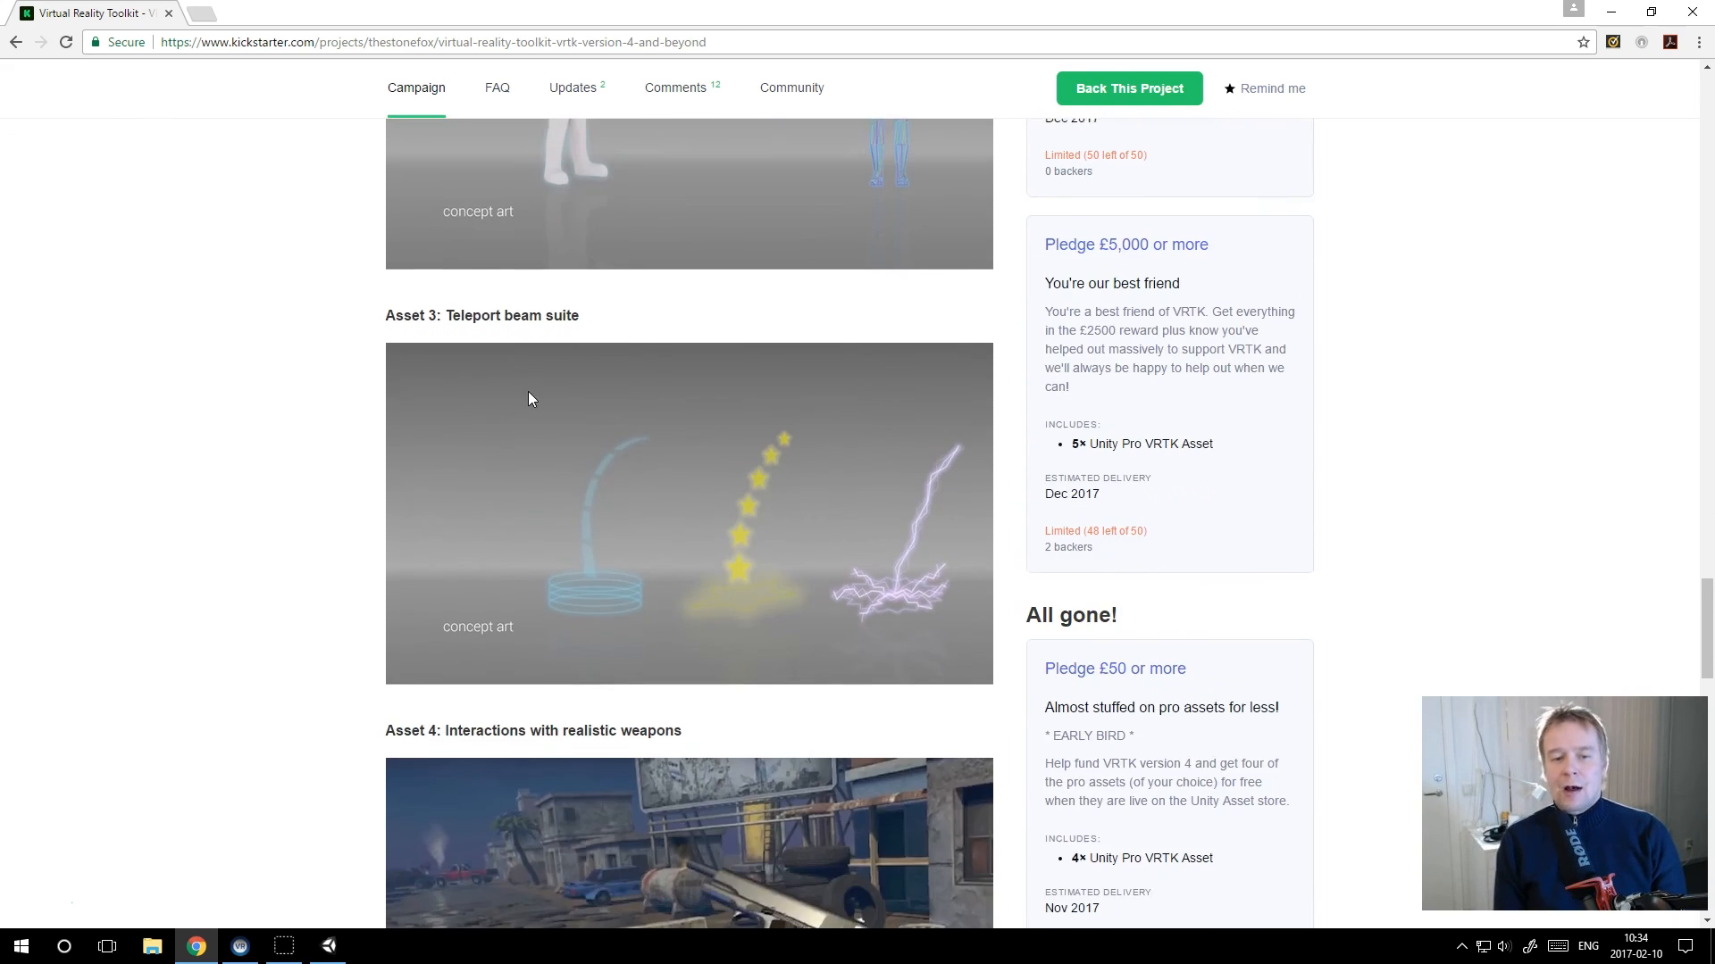
pyautogui.scroll(-6, 528, 398)
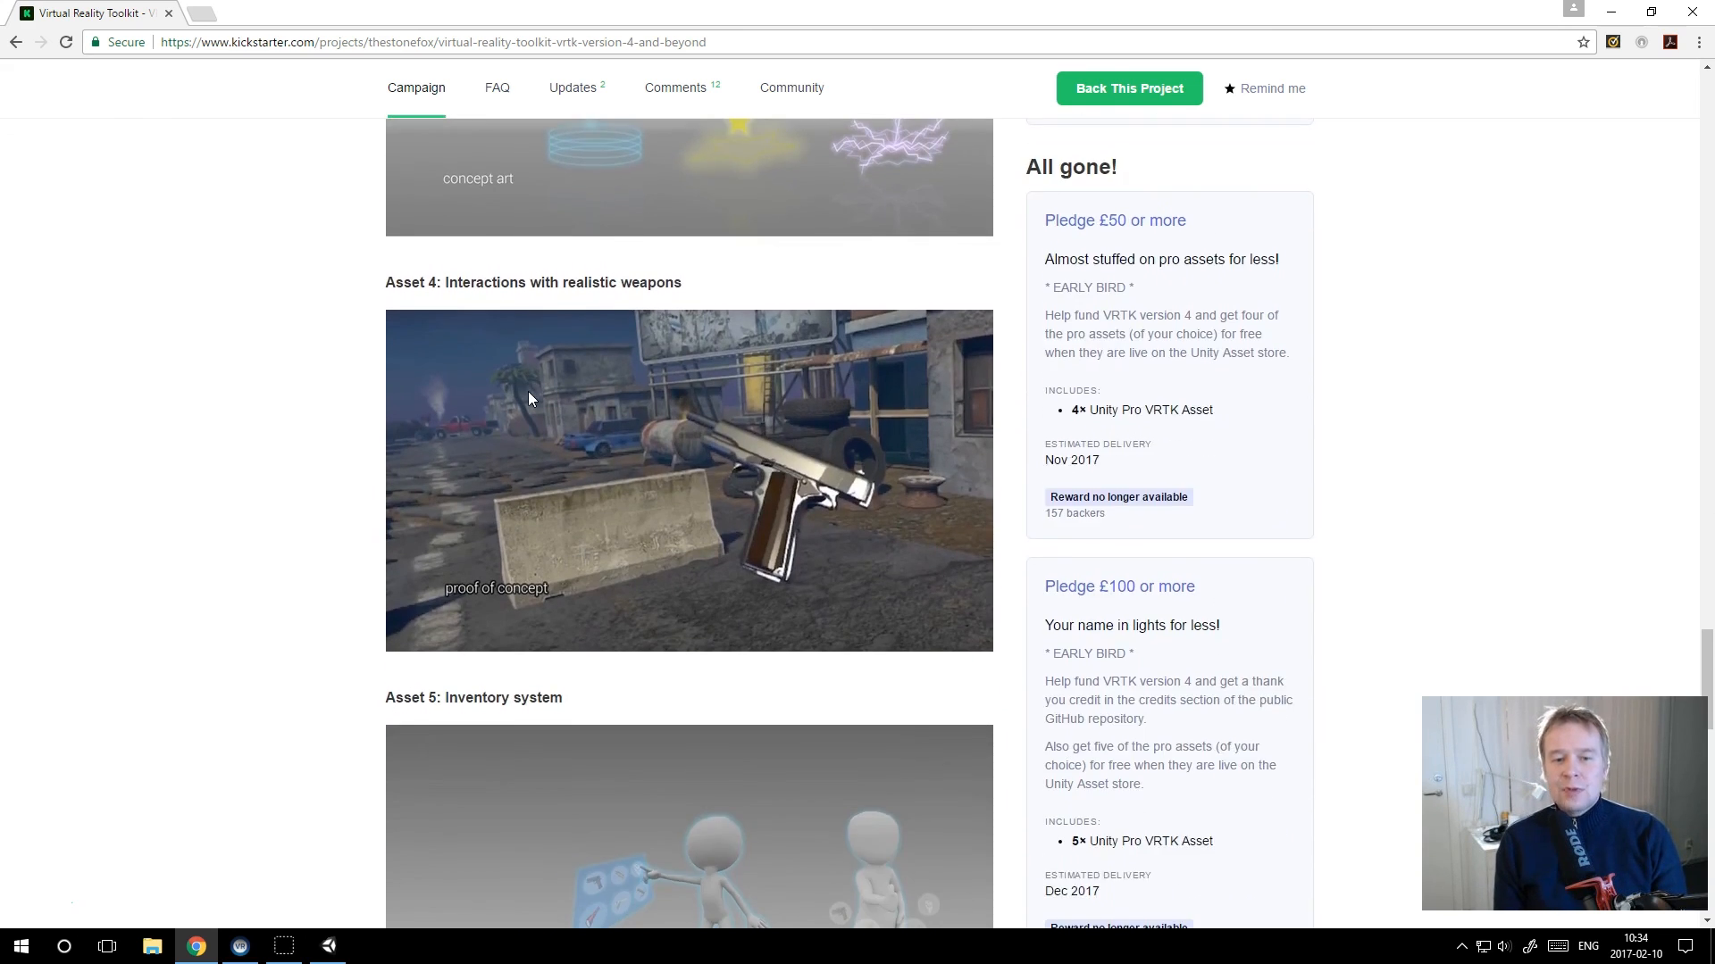
pyautogui.scroll(-4, 527, 393)
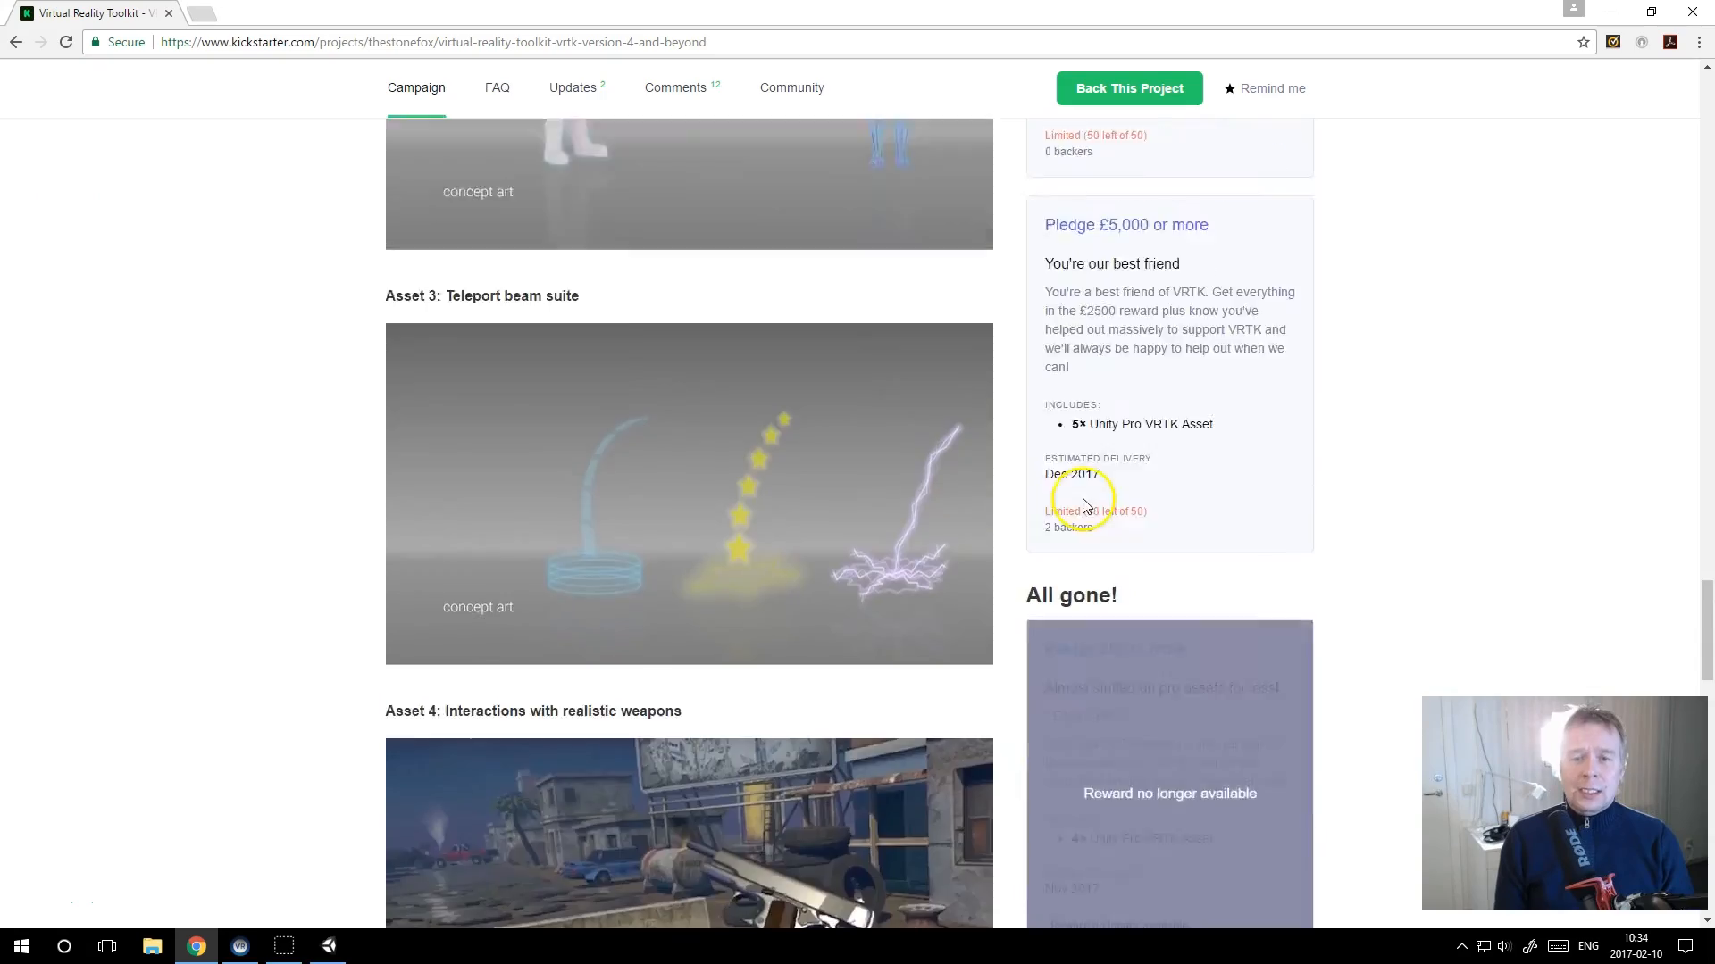
pyautogui.scroll(20, 1076, 487)
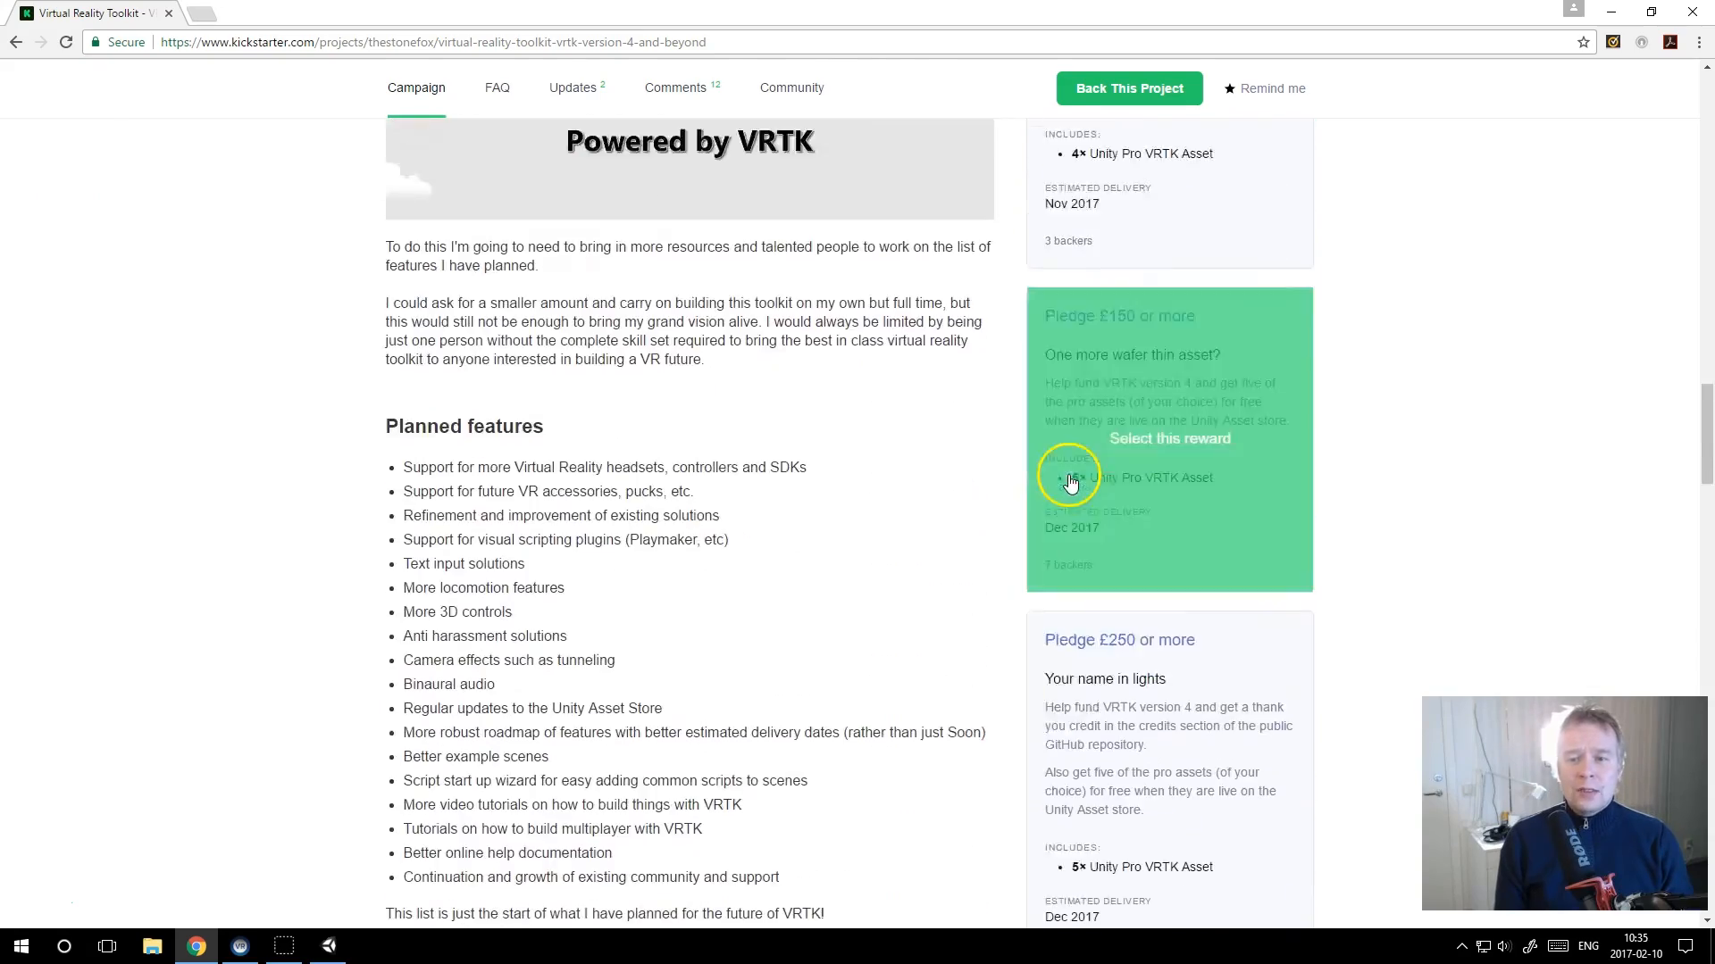
pyautogui.scroll(15, 1068, 478)
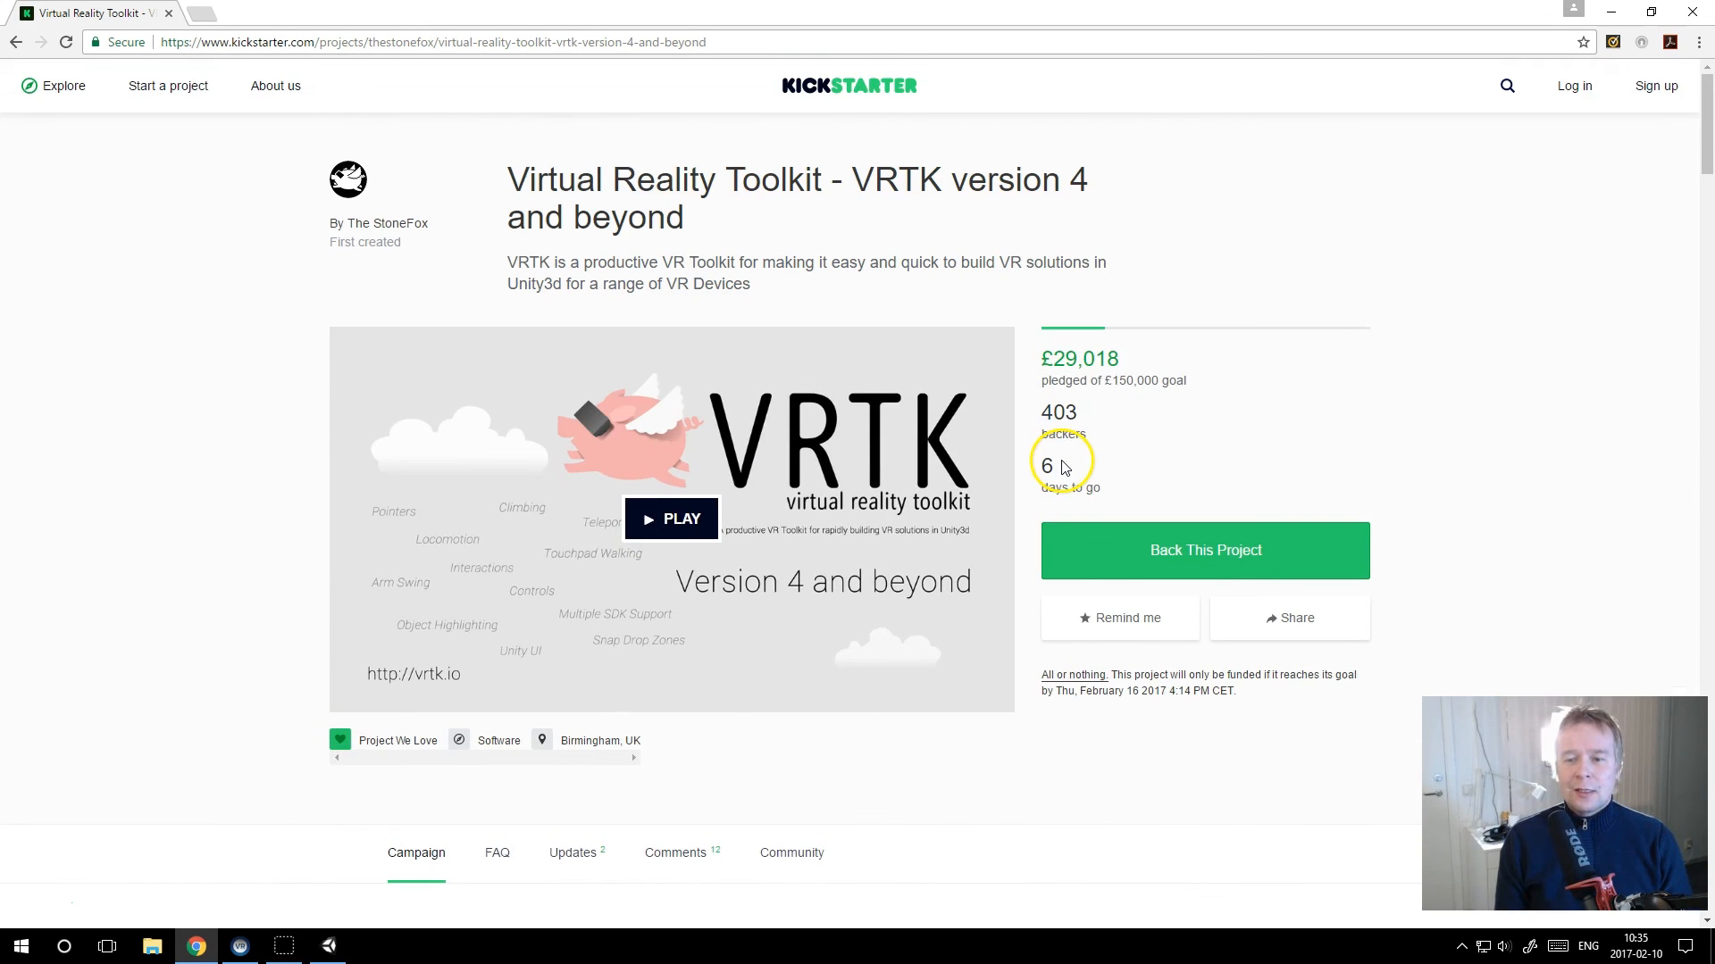